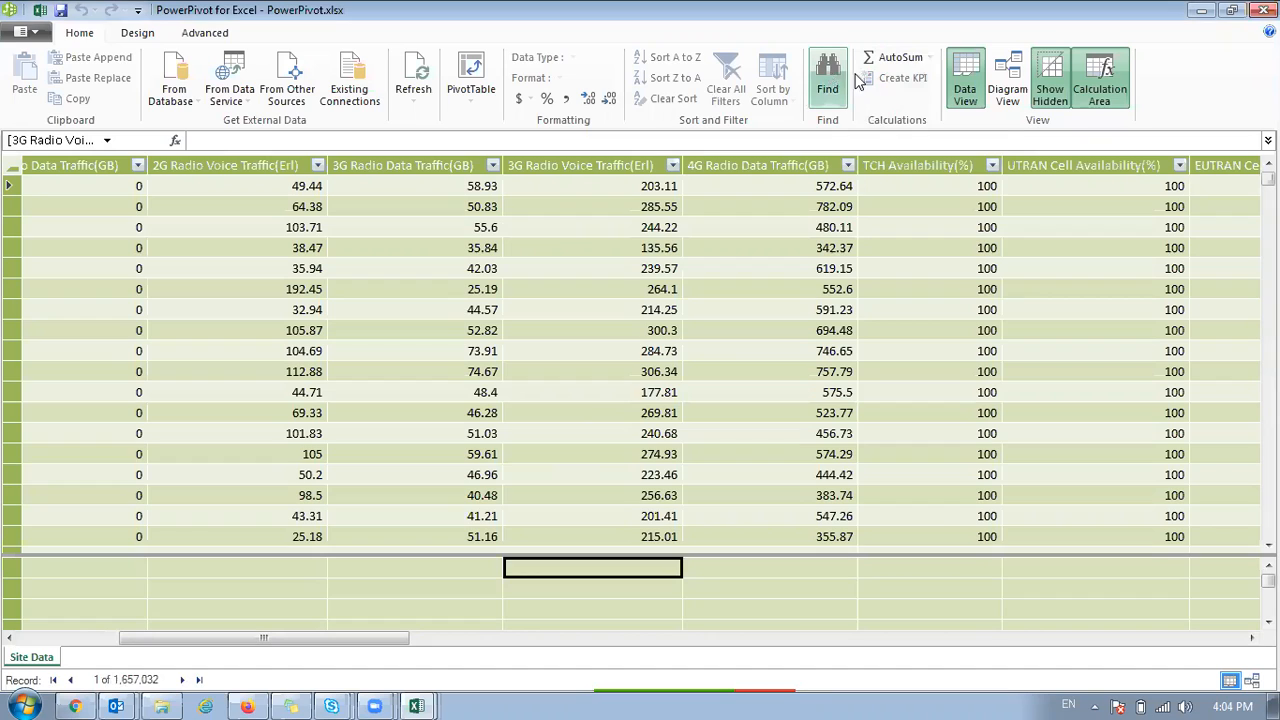
click(929, 61)
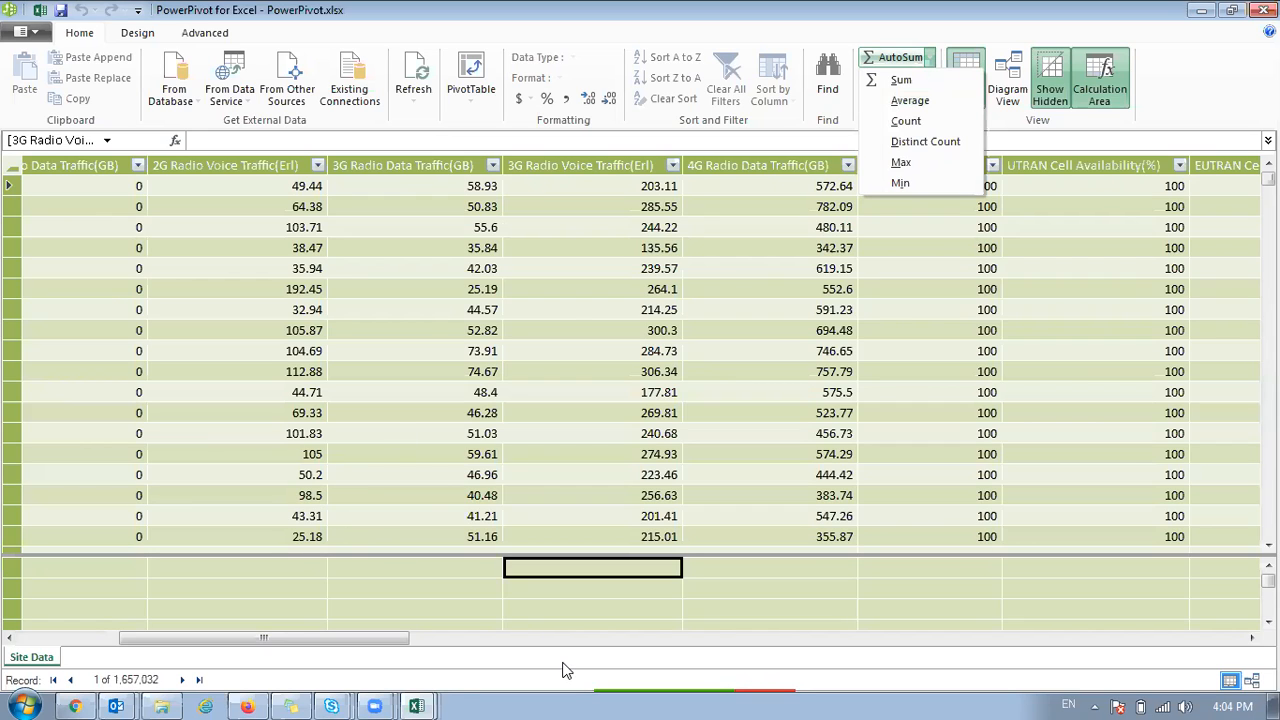
mouse_move(416, 706)
click(382, 632)
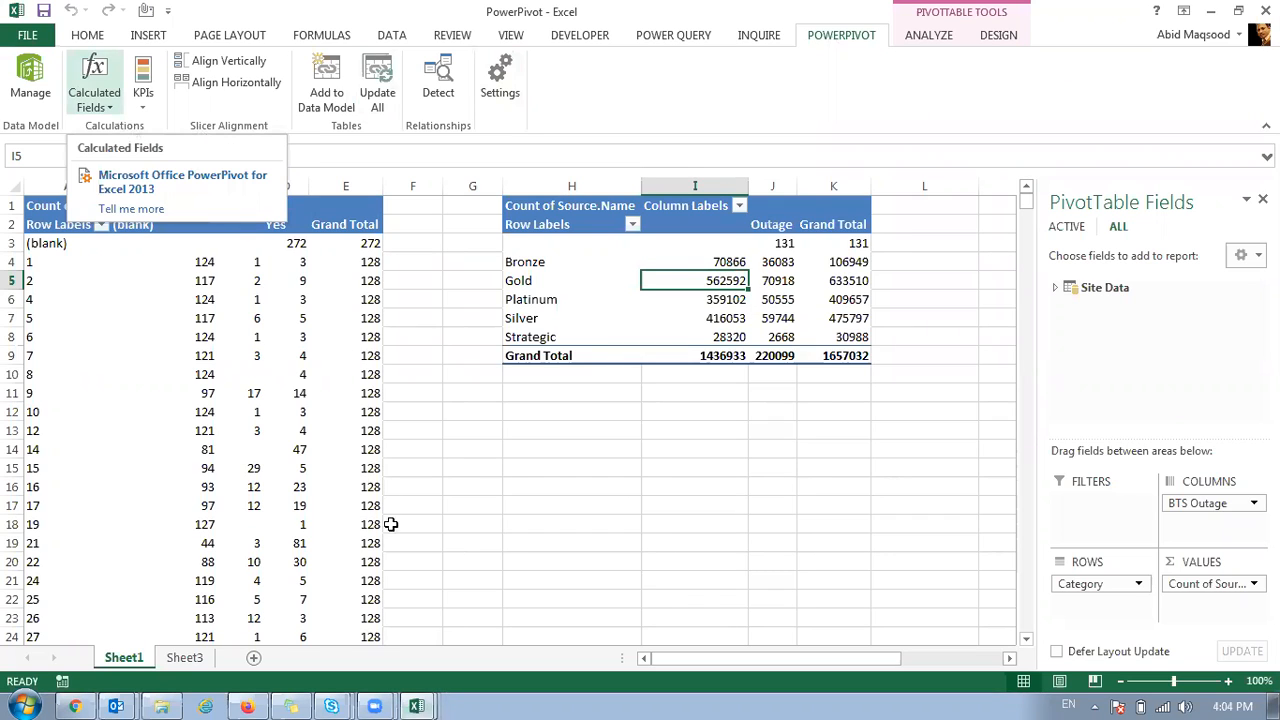
click(416, 706)
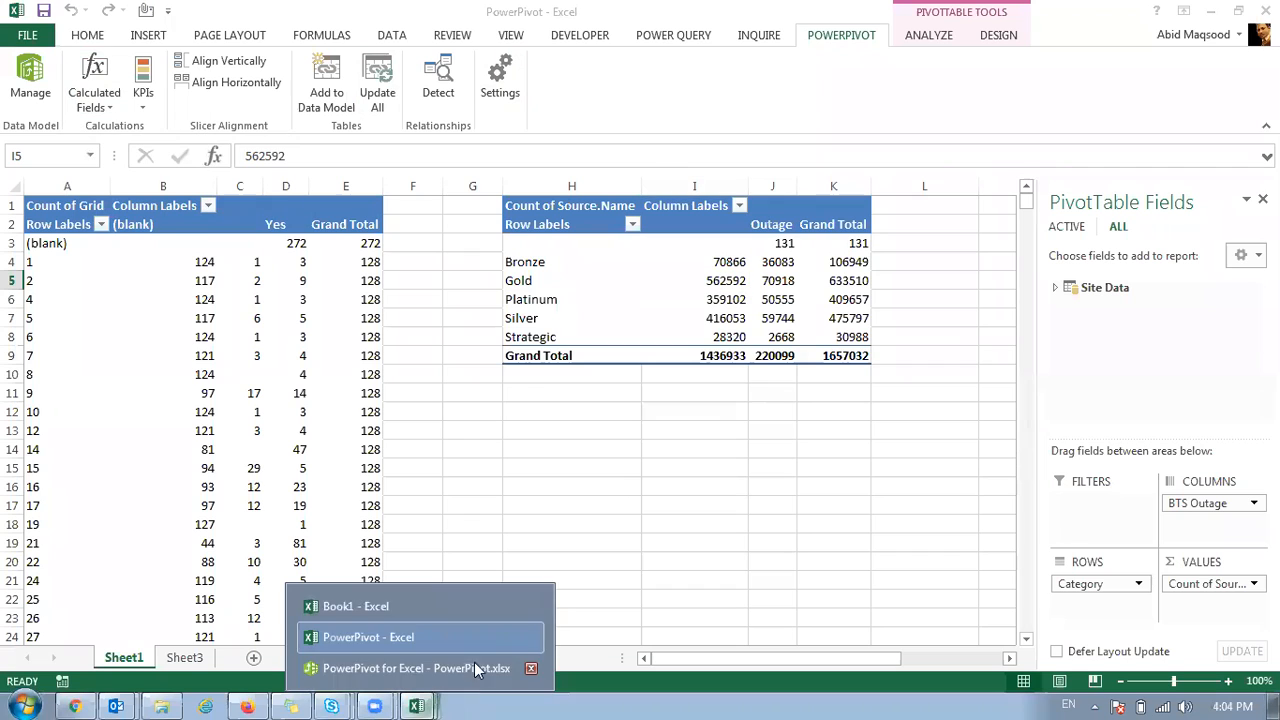
click(405, 668)
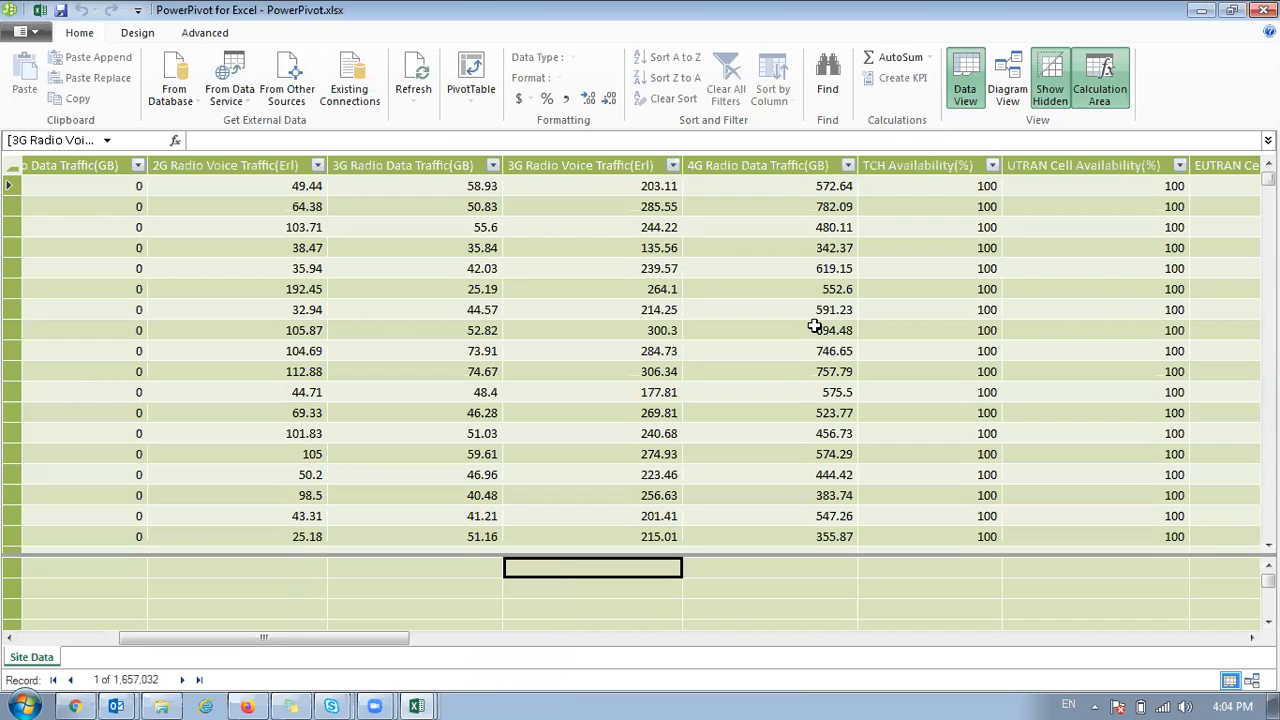
- Add an Average calculated field for 3G Radio Voice Traffic(Erl) in the calculation area and review its formula
click(929, 57)
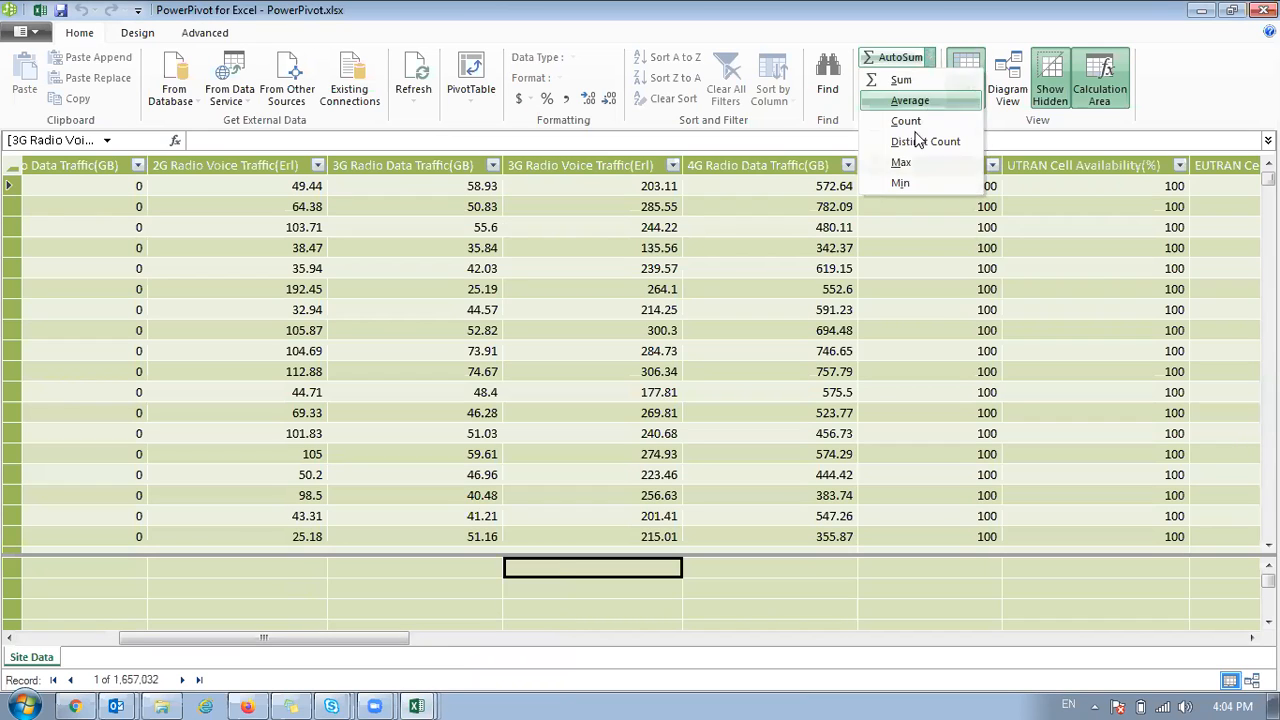
click(910, 100)
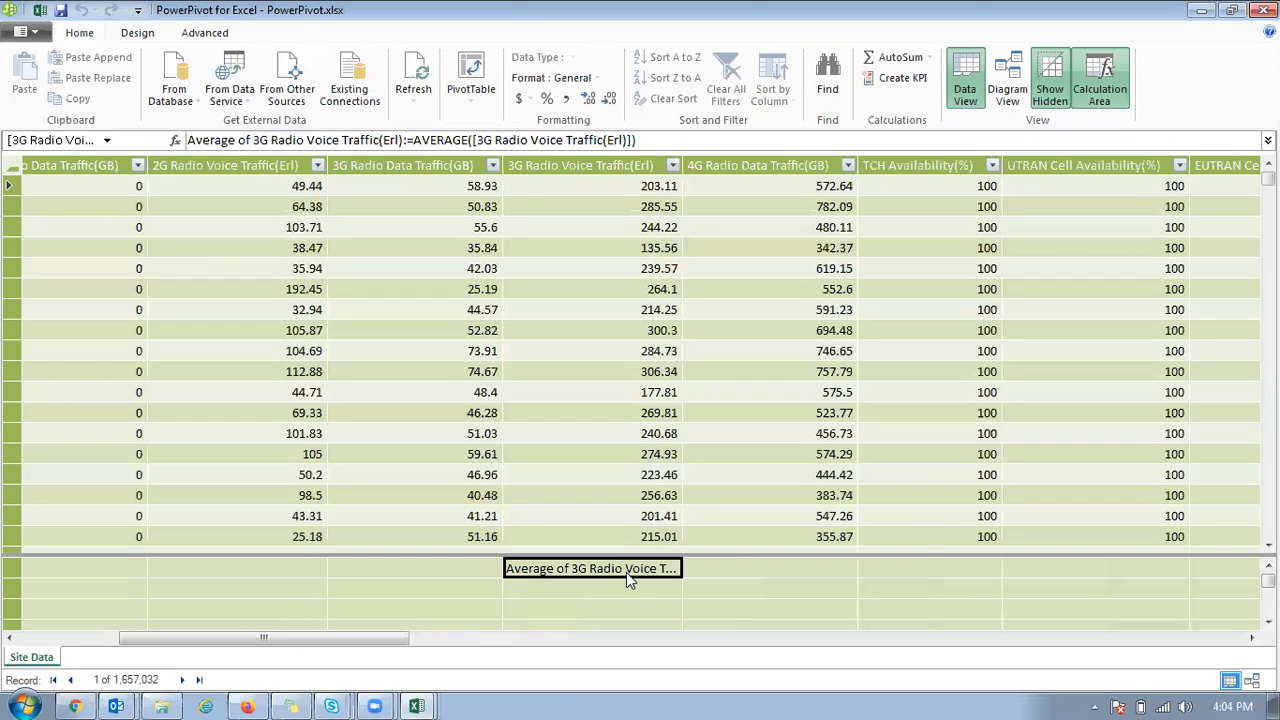
click(205, 141)
drag(207, 143, 682, 140)
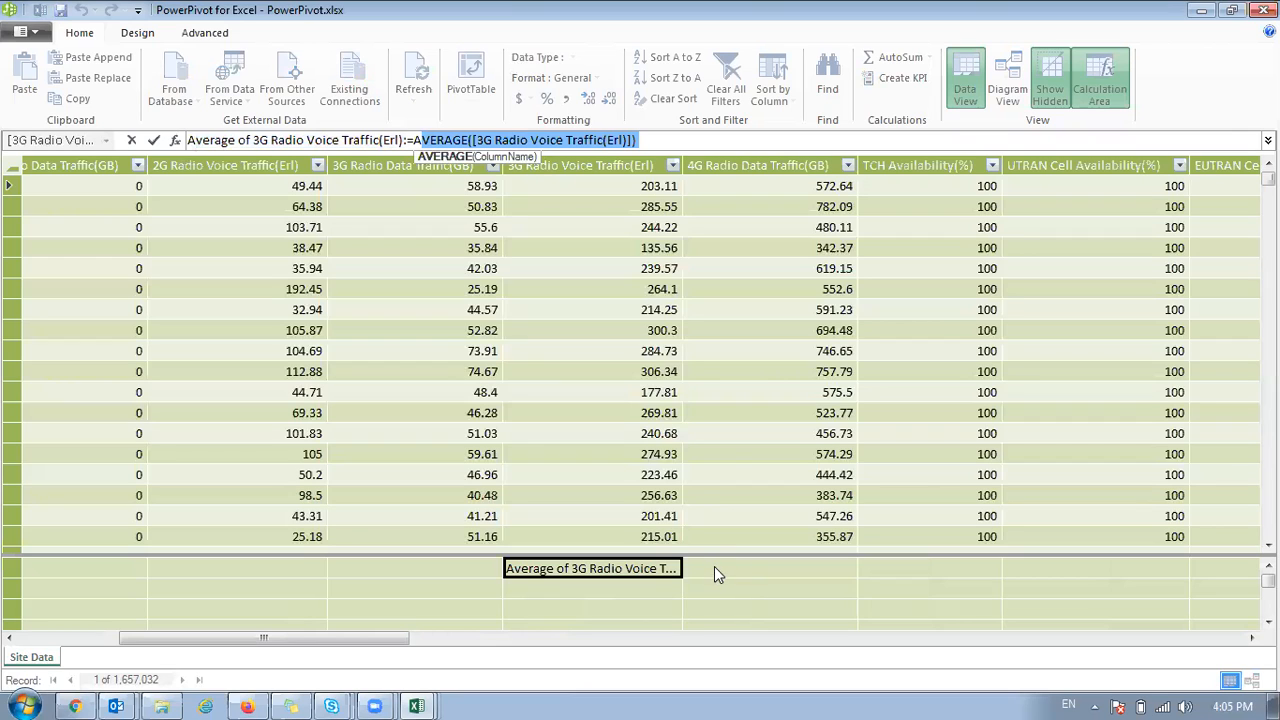
- Start a KPI on the Average of 3G Radio Voice Traffic(Erl) field with an absolute target value of 95
click(625, 578)
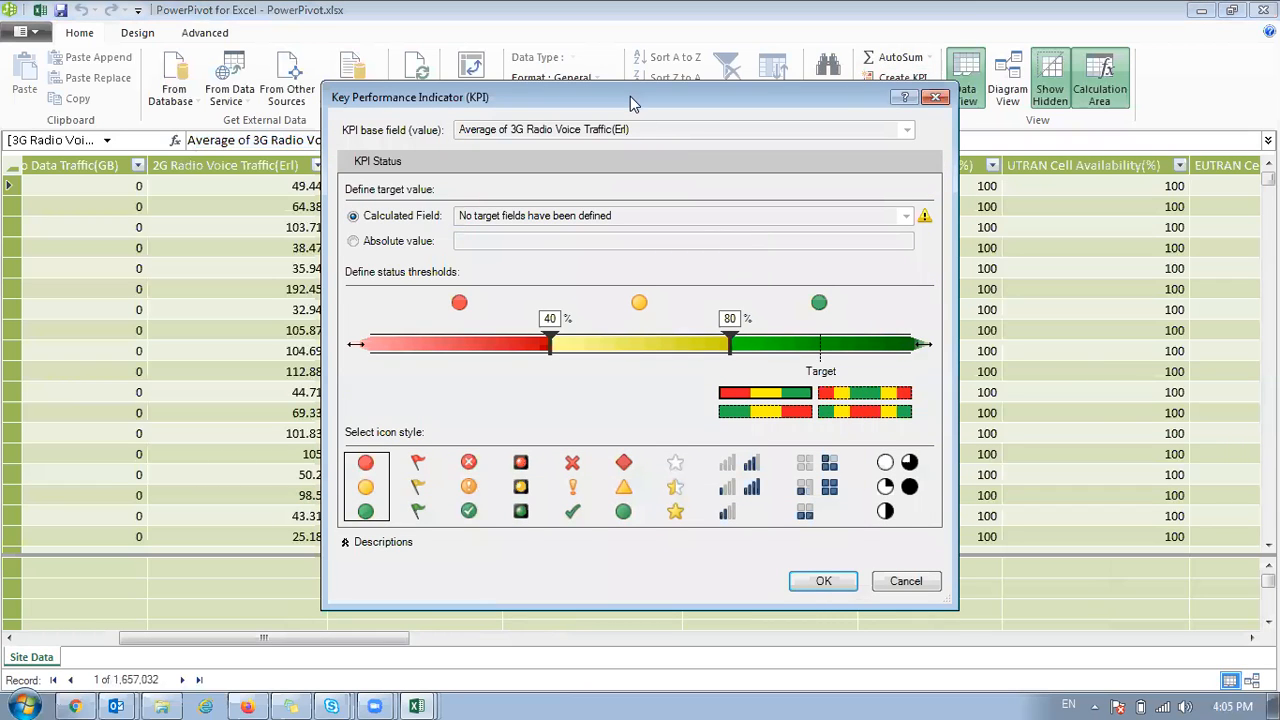
drag(630, 96, 626, 113)
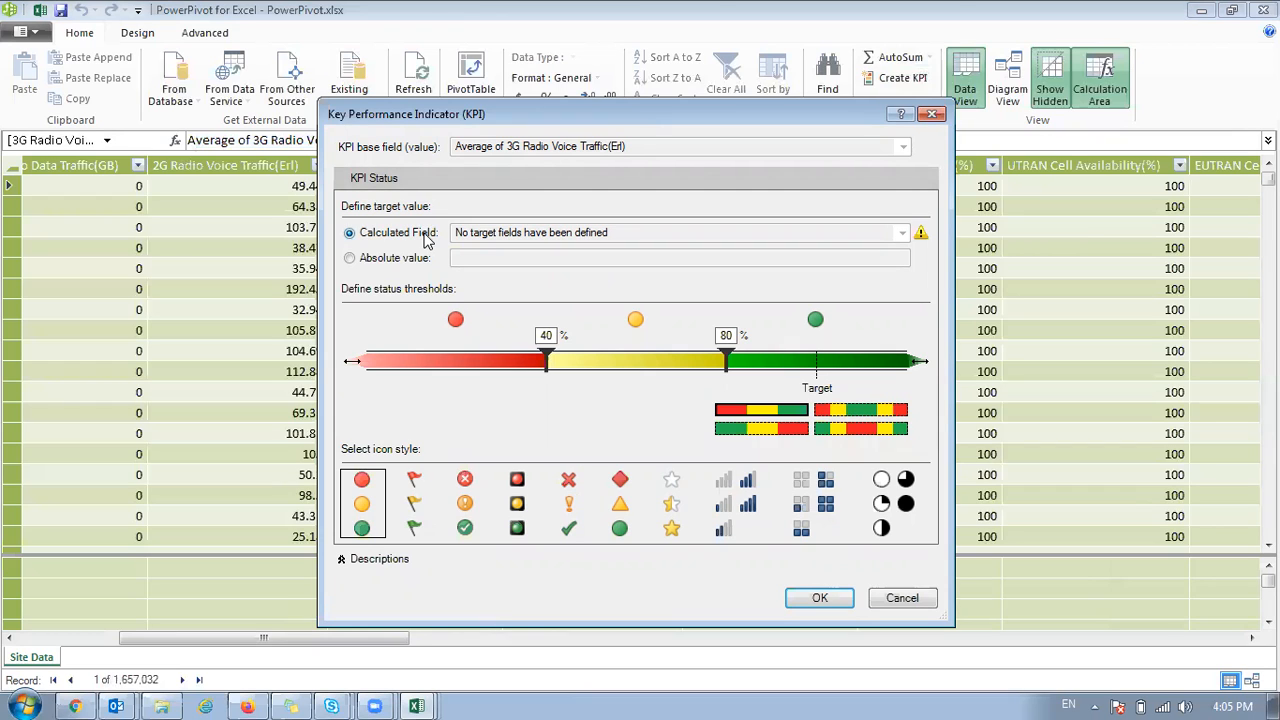
click(411, 260)
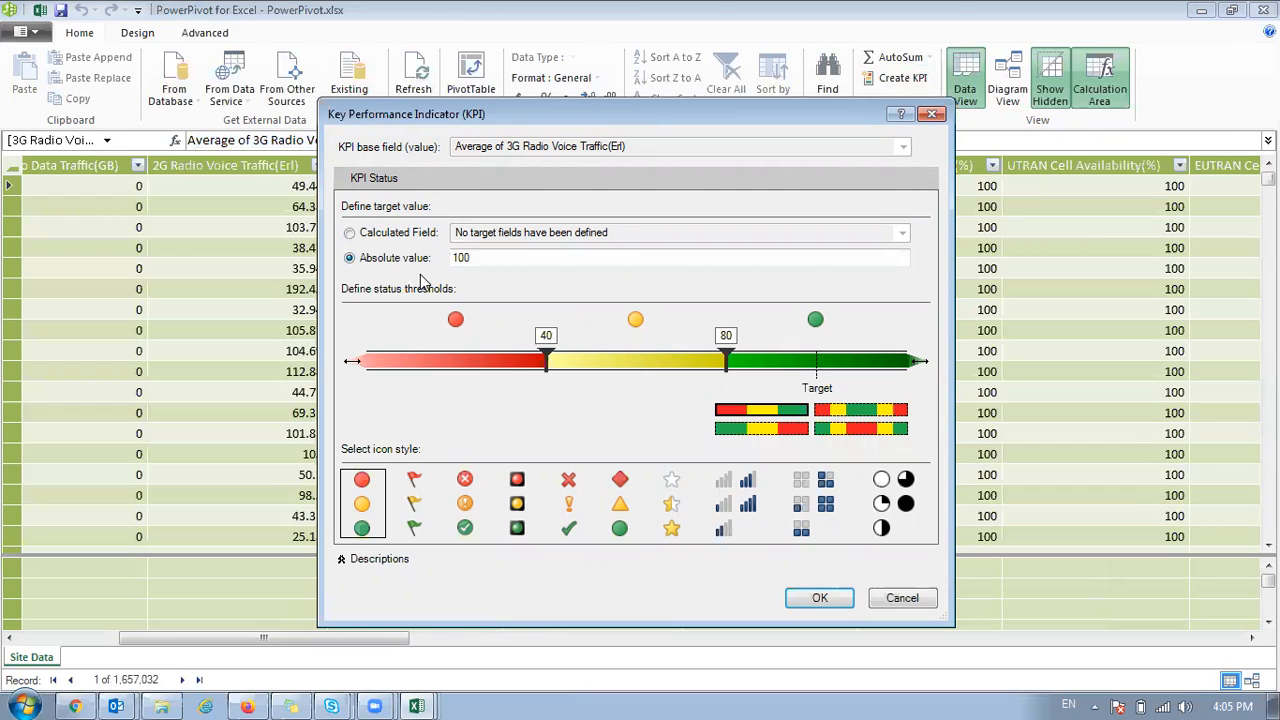
drag(480, 252, 424, 260)
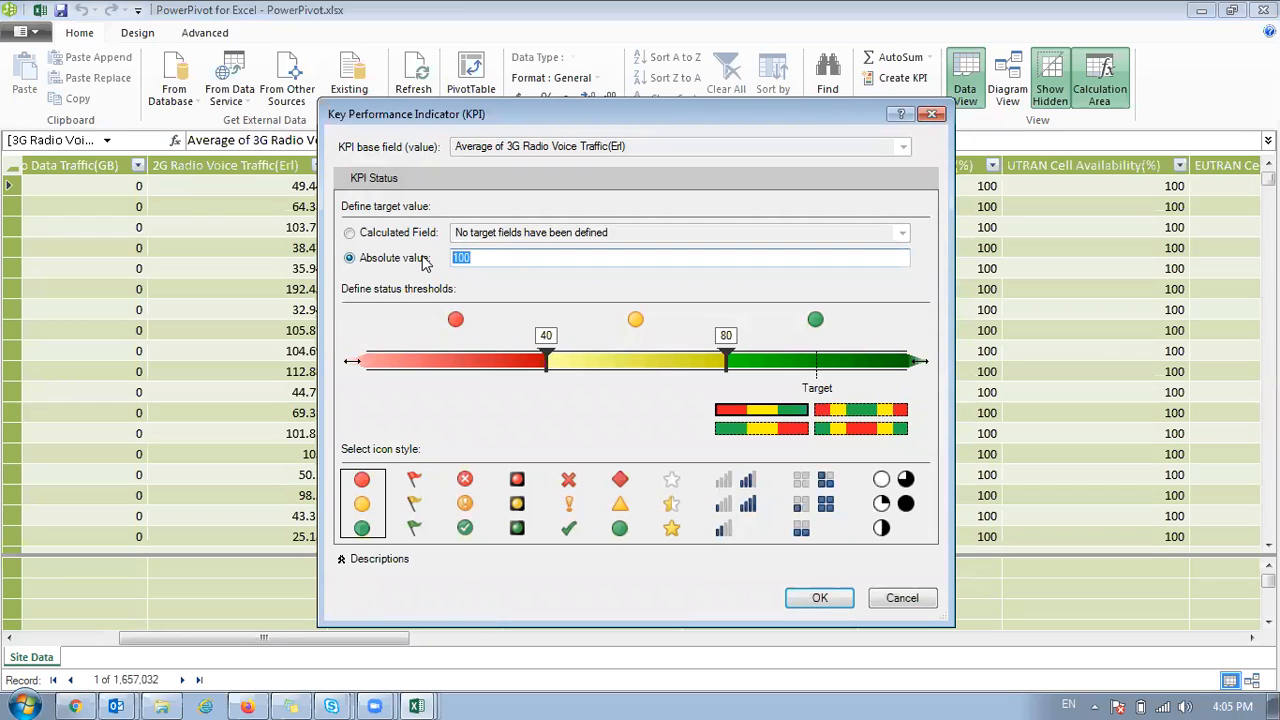
text(95)
- Try out the various icon styles for the KPI status, from the flags through to the pie circles
click(414, 515)
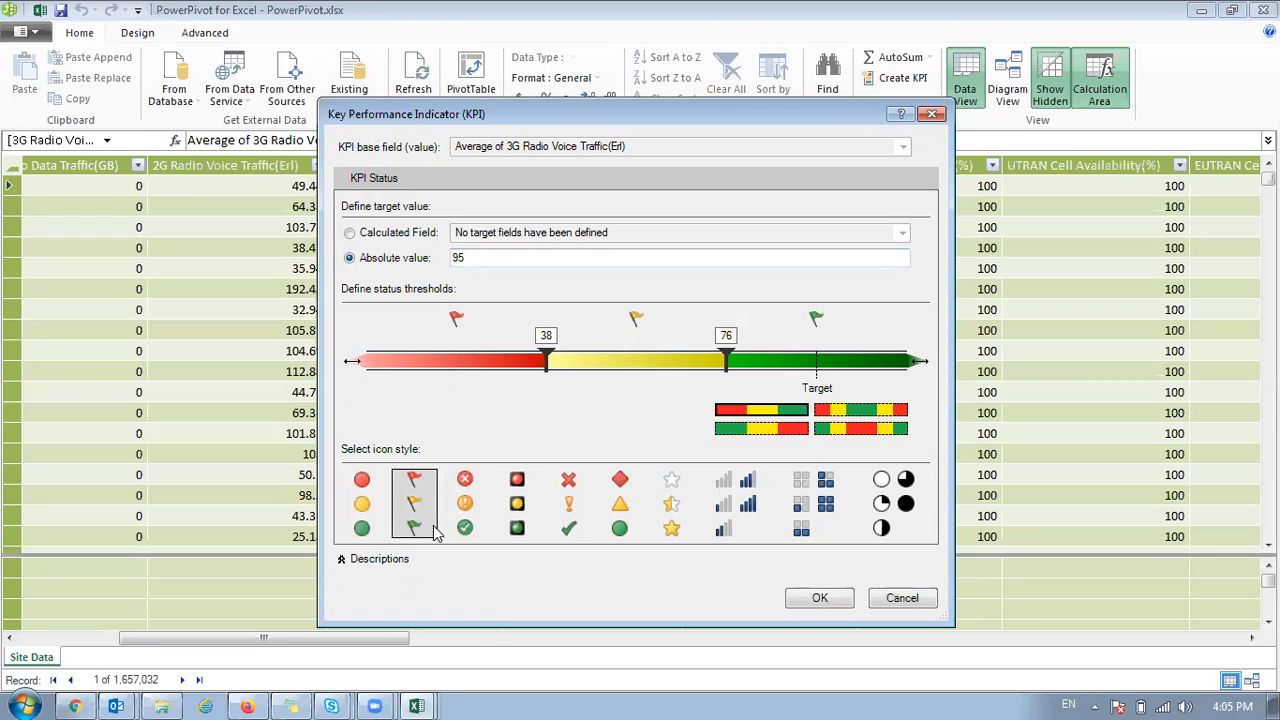
click(468, 530)
click(522, 532)
click(570, 532)
click(621, 531)
click(673, 530)
click(721, 531)
click(829, 529)
click(878, 524)
- Set the KPI icon style to the circled cross, exclamation and check symbols and create the KPI
click(465, 515)
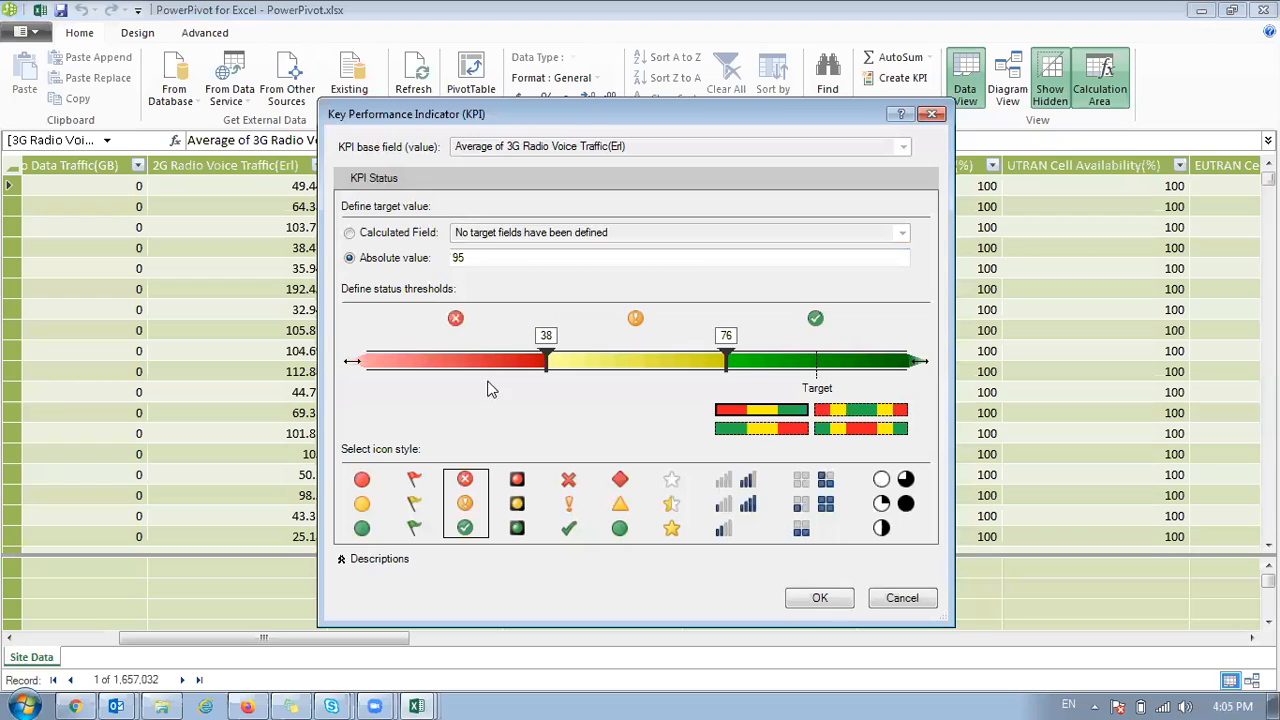
click(820, 598)
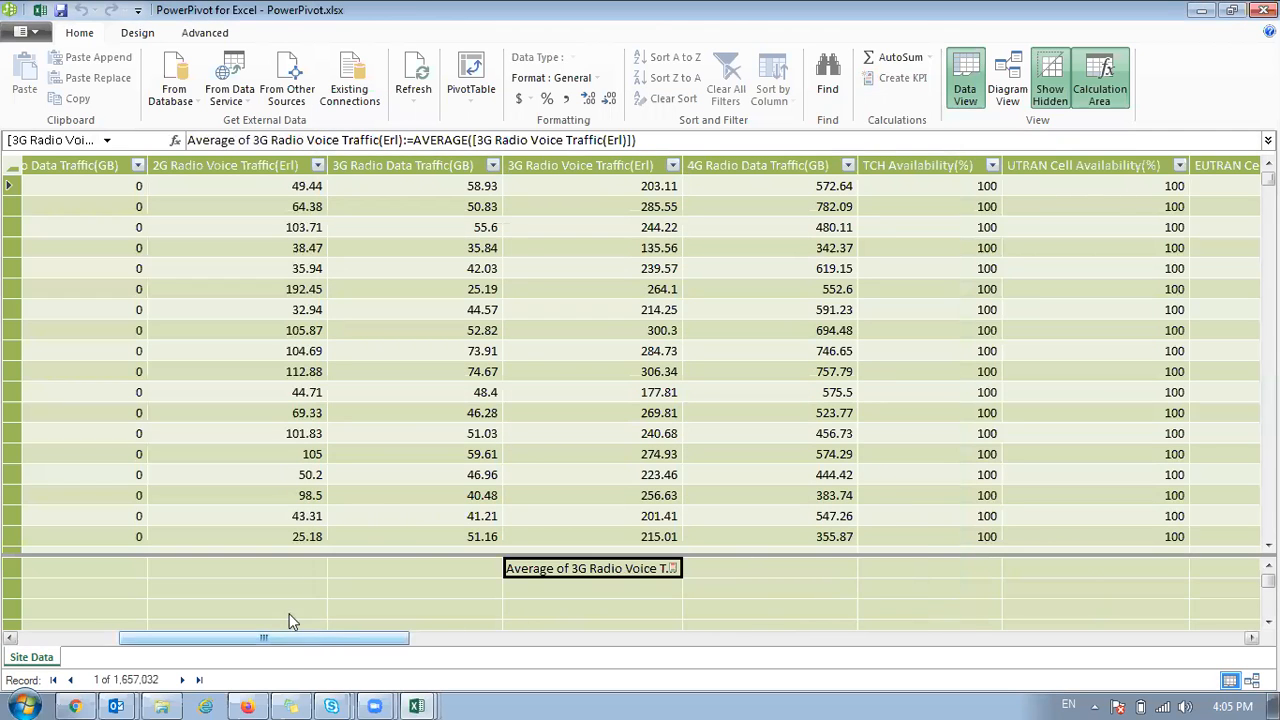
- Create a PivotTable on a new worksheet and expand the Site Data fields down to the voice traffic KPI's components
click(472, 75)
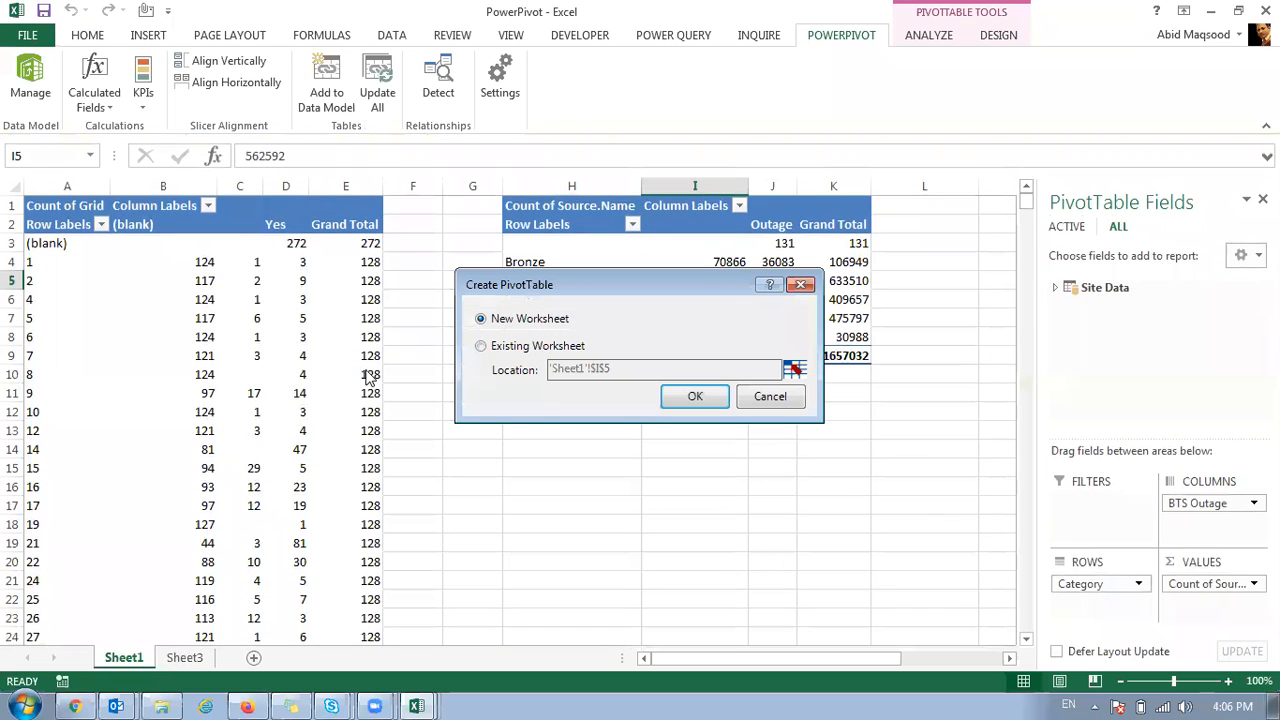
click(697, 395)
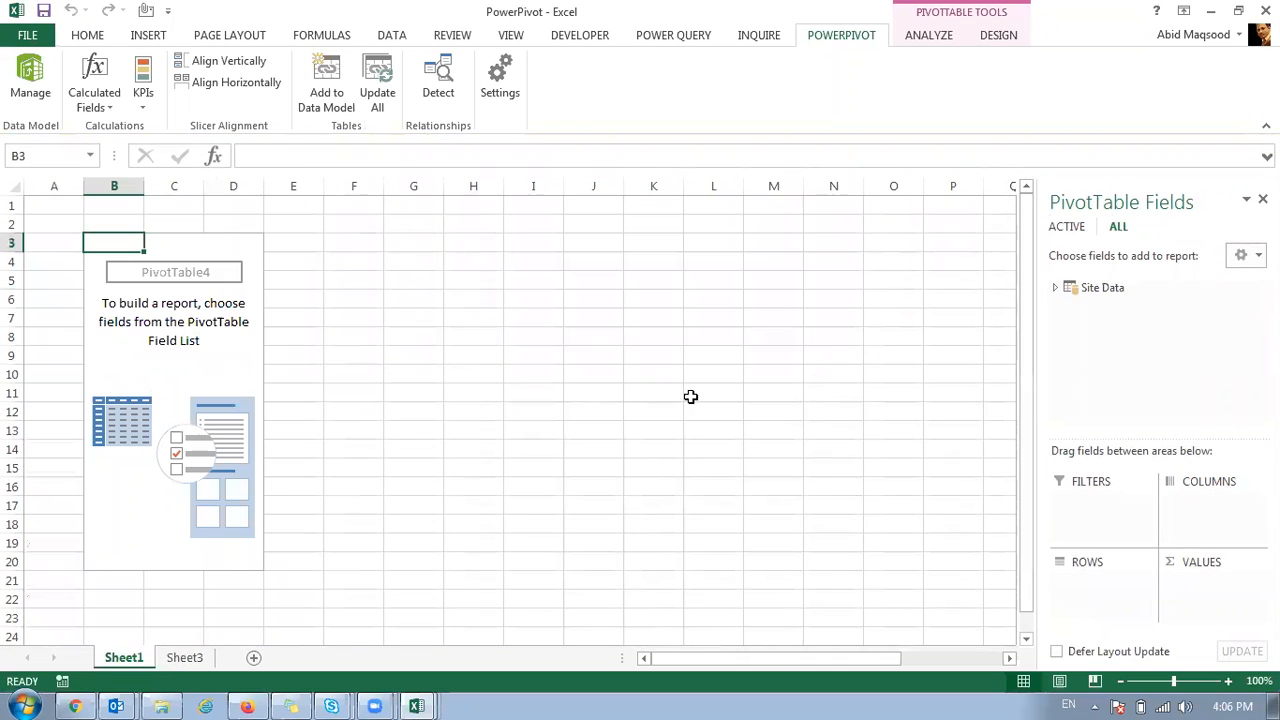
click(1054, 288)
scroll(1058, 294, down, 3)
scroll(1080, 298, up, 3)
scroll(1102, 305, down, 5)
scroll(1105, 312, down, 3)
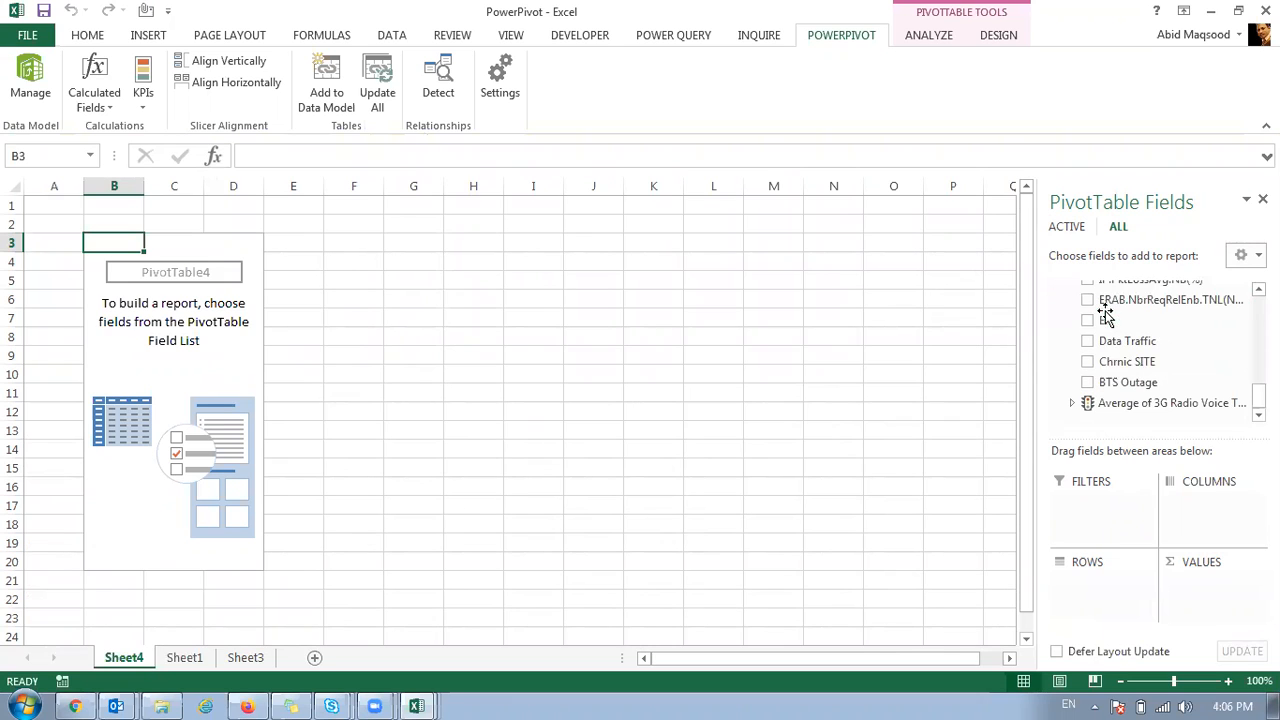
click(1070, 405)
scroll(1150, 368, down, 1)
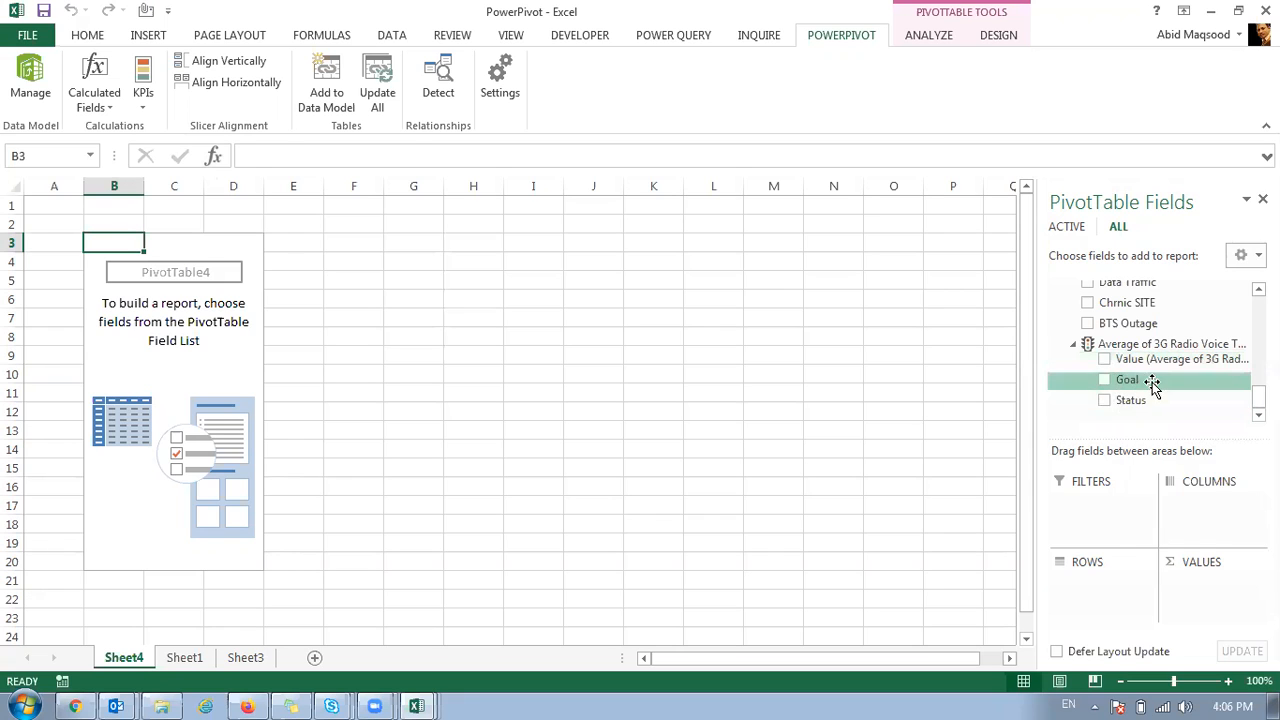
- Add the Site field to the PivotTable's rows
scroll(1145, 395, up, 5)
scroll(1153, 378, up, 5)
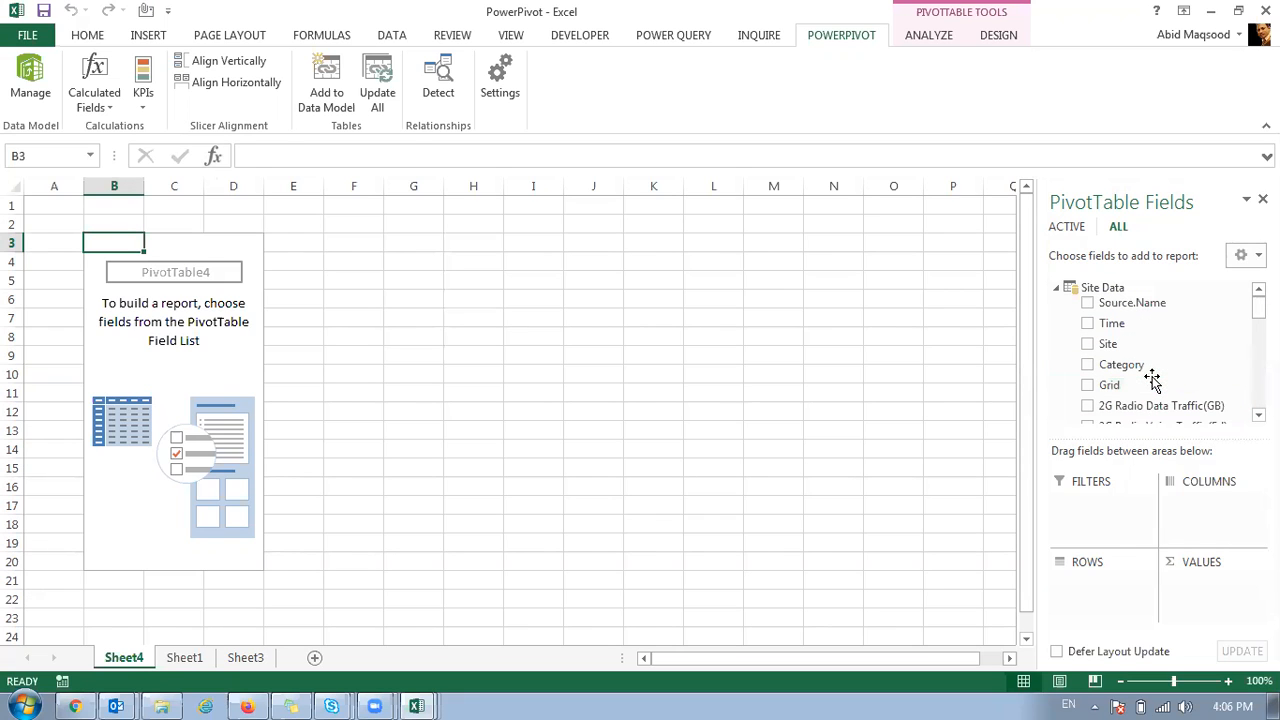
drag(1149, 343, 1083, 609)
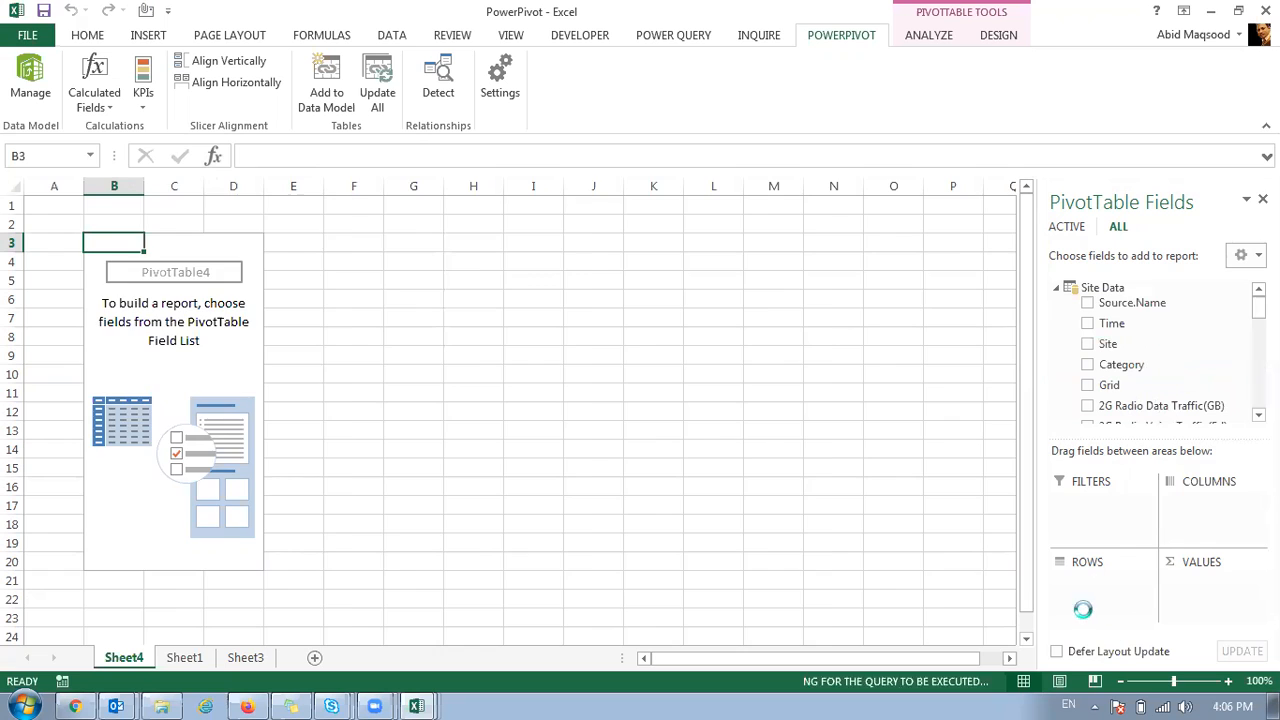
- Add the Value, Goal and Status of the Average of 3G Radio Voice Traffic KPI to the PivotTable's values
scroll(1145, 360, down, 3)
scroll(1138, 330, up, 2)
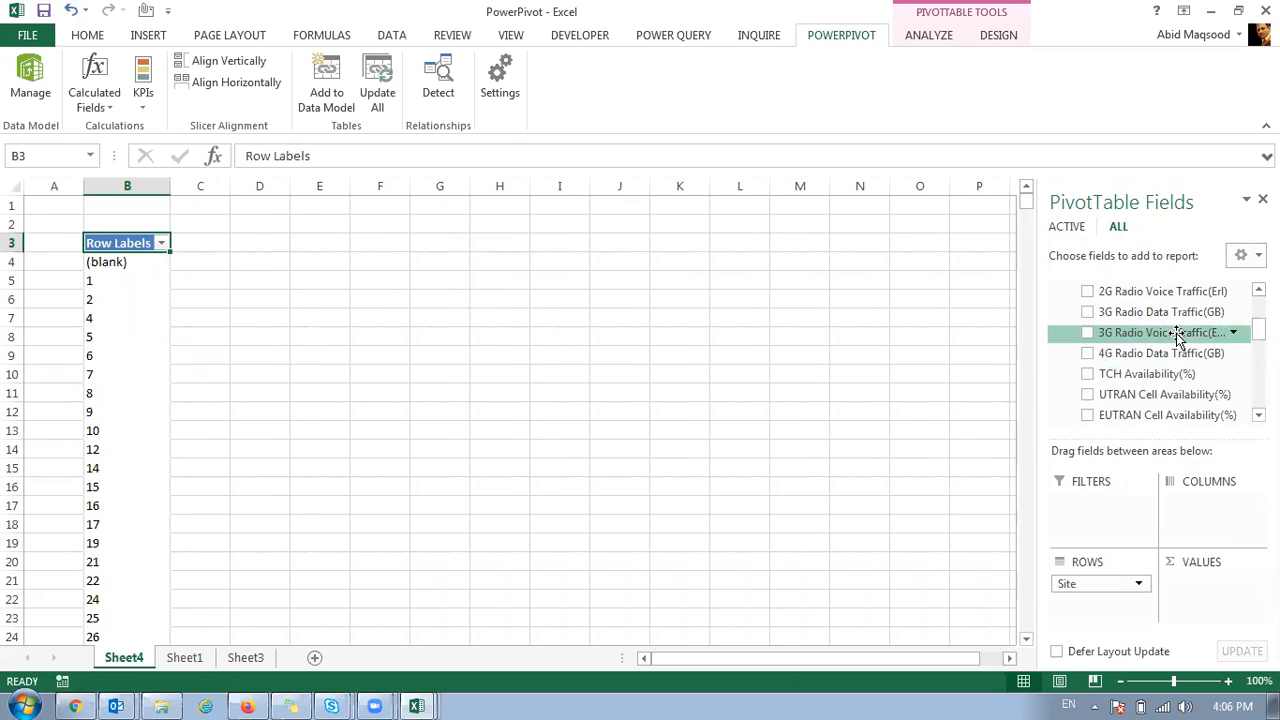
drag(1177, 317, 1215, 425)
scroll(1175, 362, down, 4)
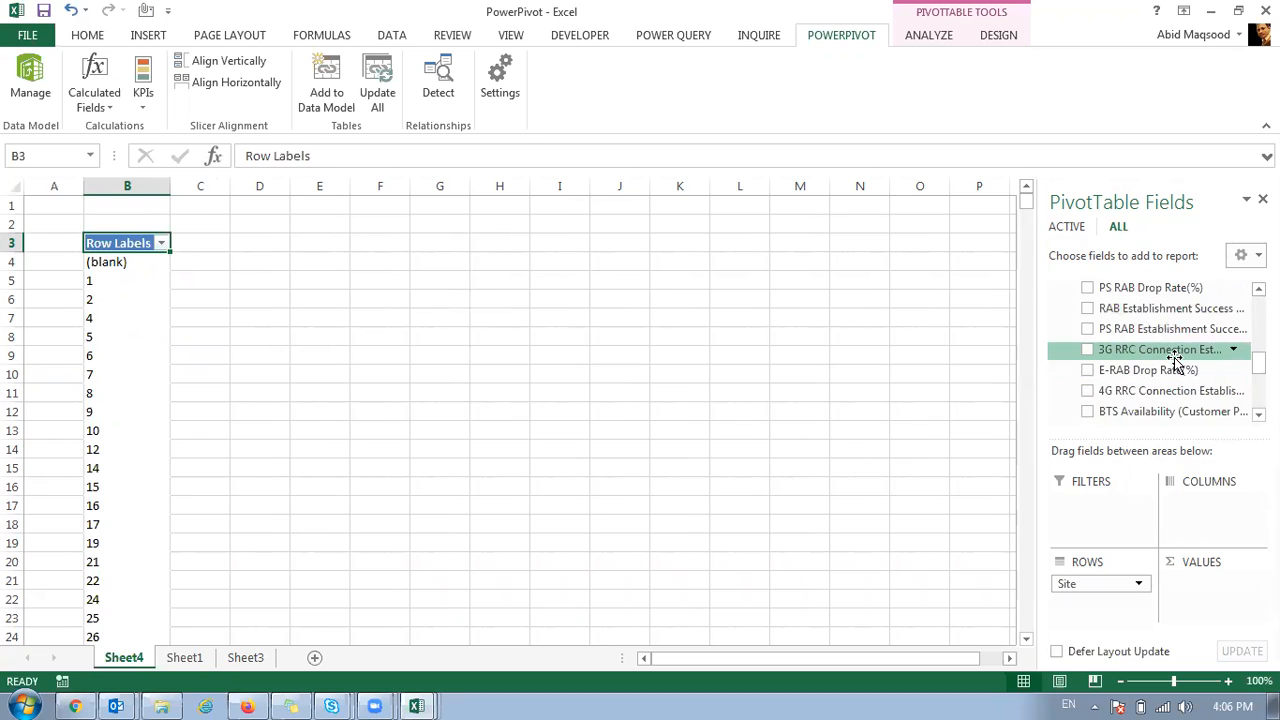
scroll(1171, 390, down, 5)
drag(1170, 359, 1195, 600)
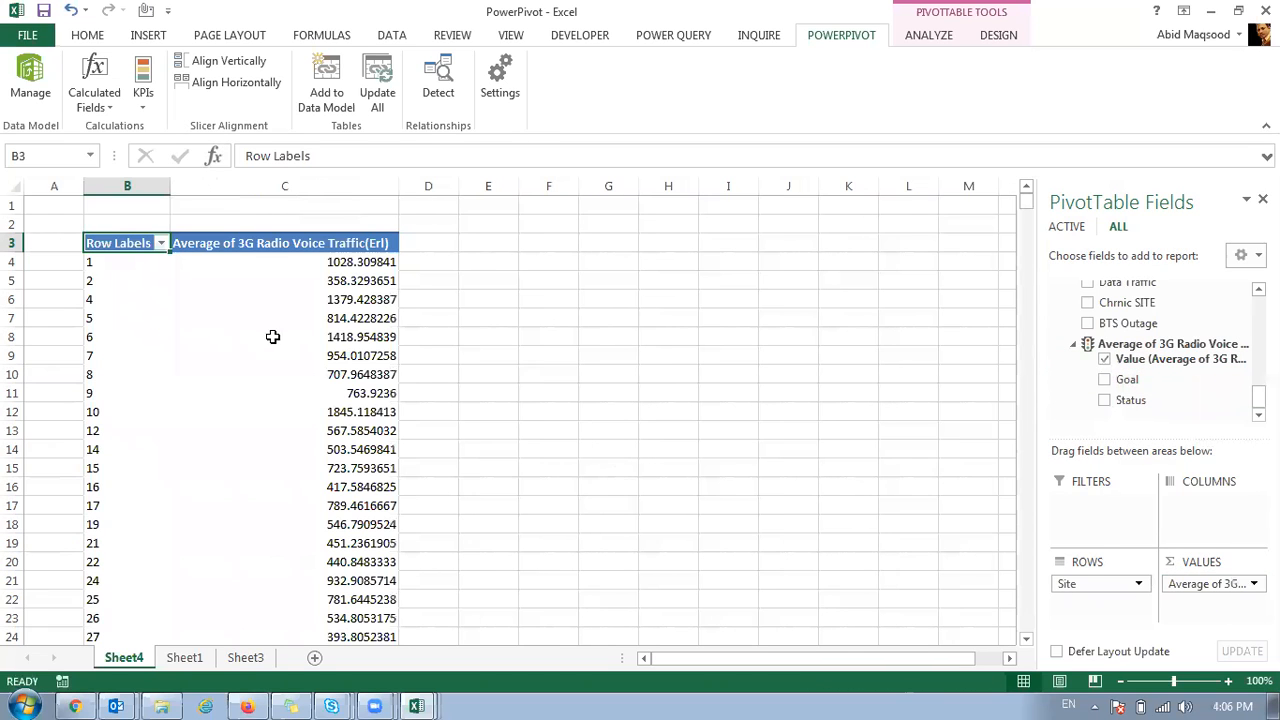
drag(1149, 384, 1206, 598)
drag(1130, 400, 1195, 610)
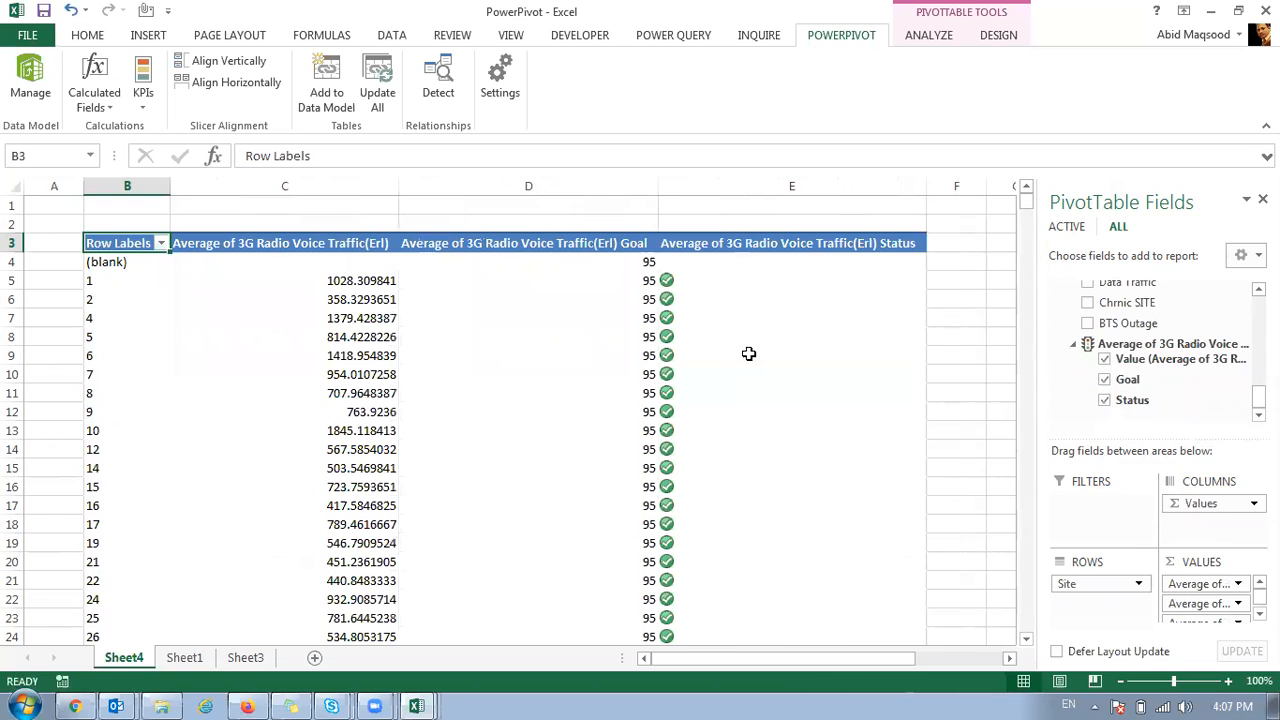
- Look through the KPI status icons from the first sites down to the end of the PivotTable
click(695, 373)
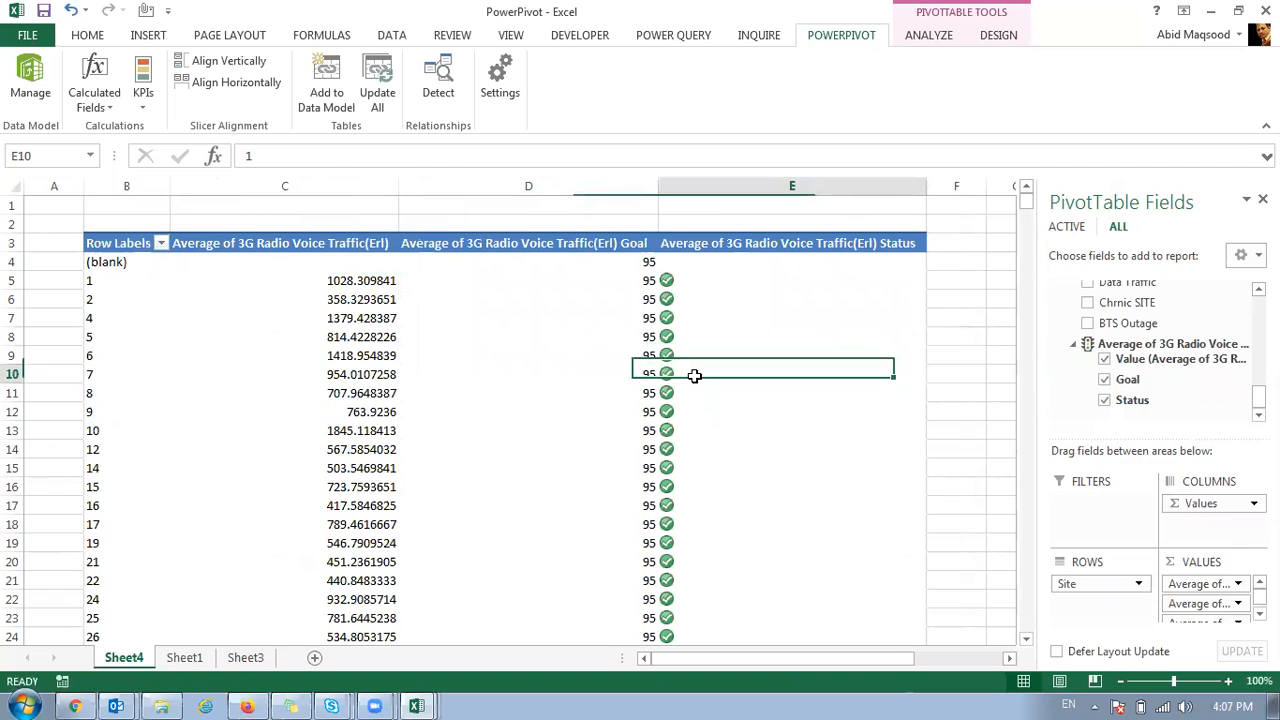
scroll(703, 420, down, 12)
scroll(705, 421, down, 13)
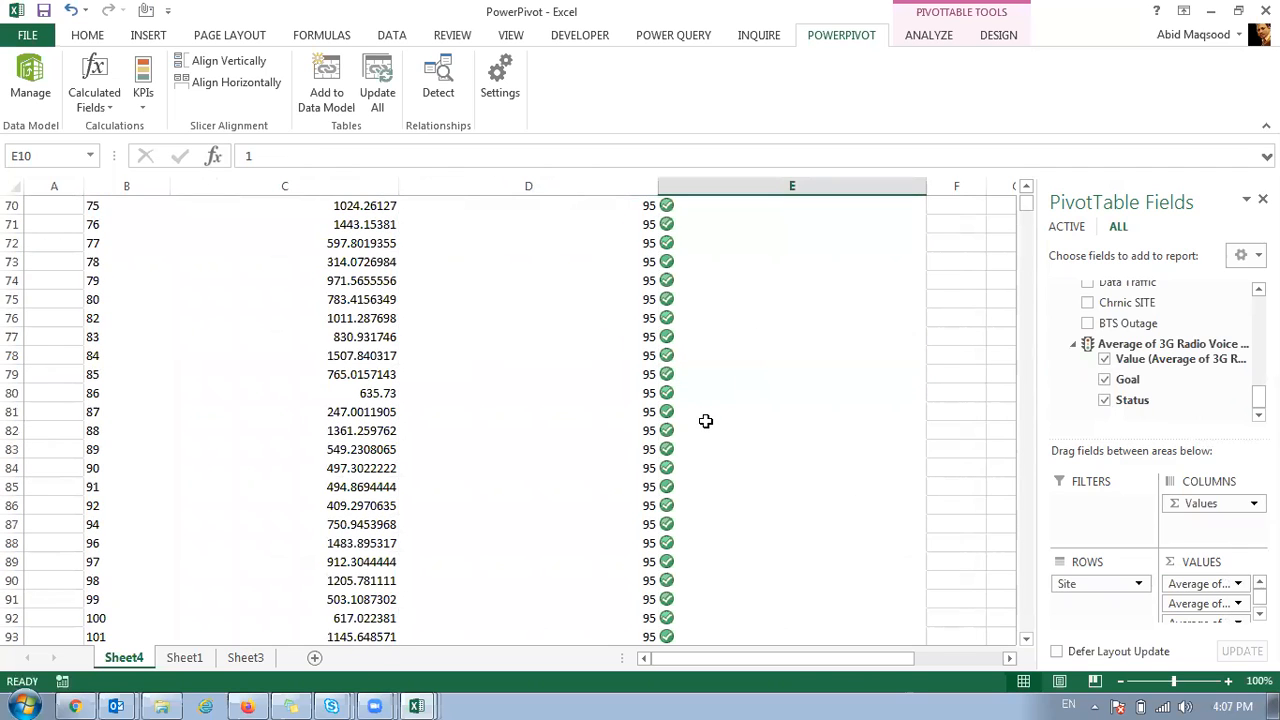
scroll(705, 421, down, 1)
key(ctrl+Down)
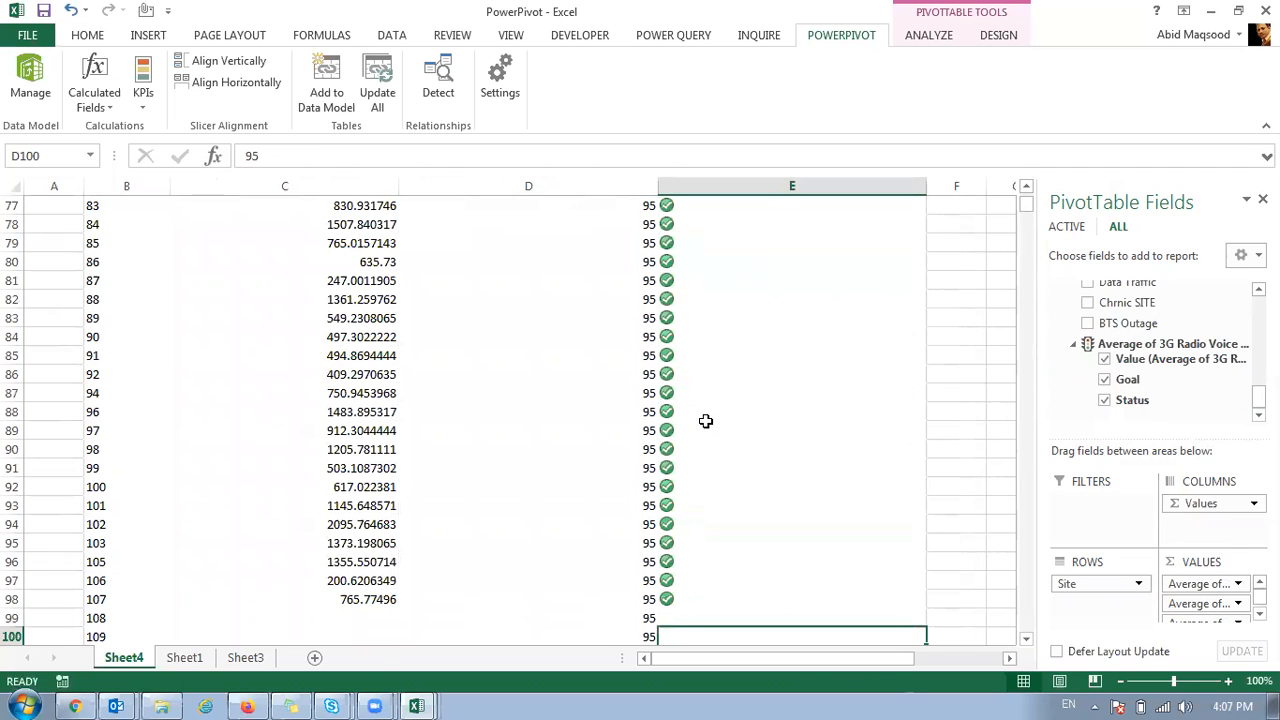
key(Up)
key(Up)
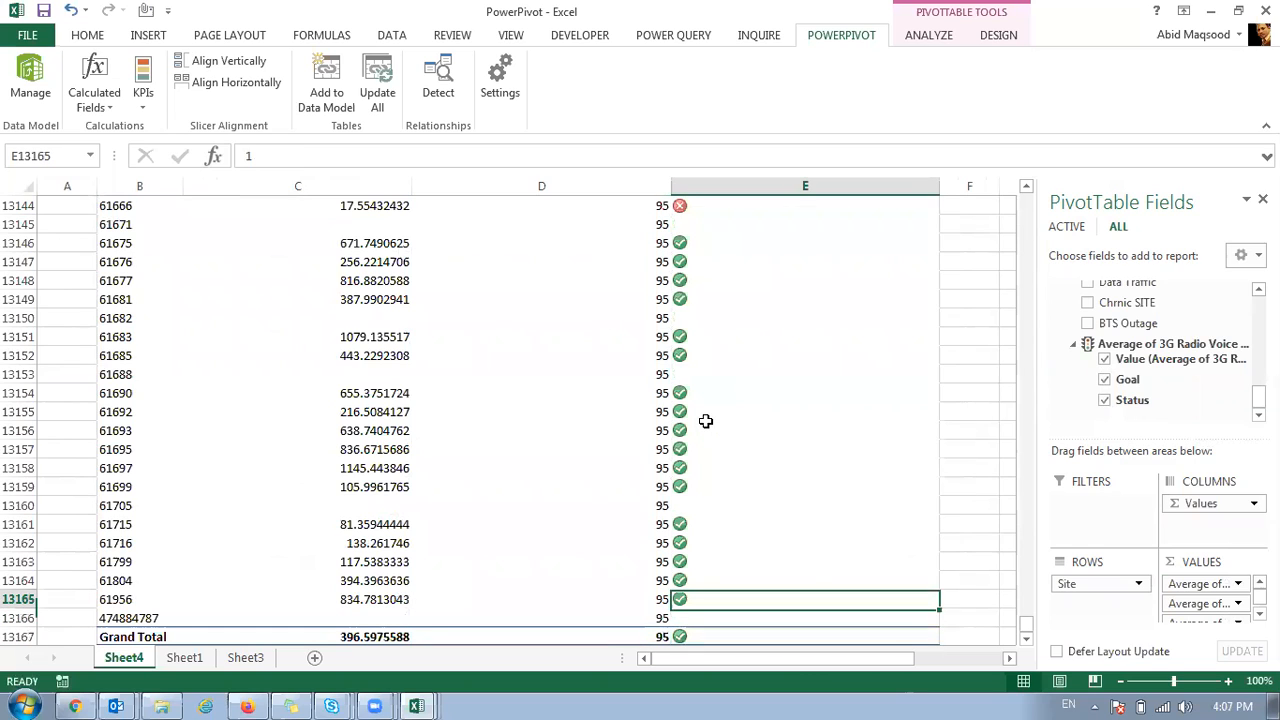
key(Left)
key(Up)
key(Up)
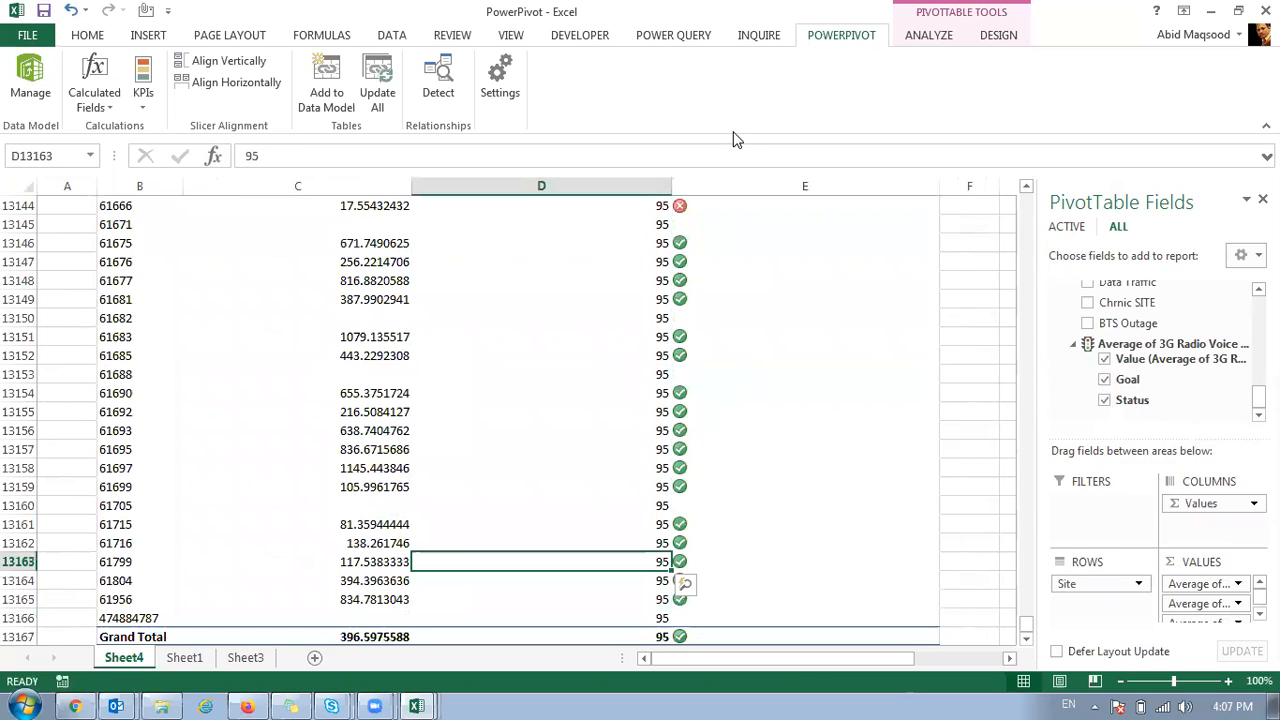
- Examine the red and yellow status icons near the table's end against their sites' average voice traffic
click(686, 204)
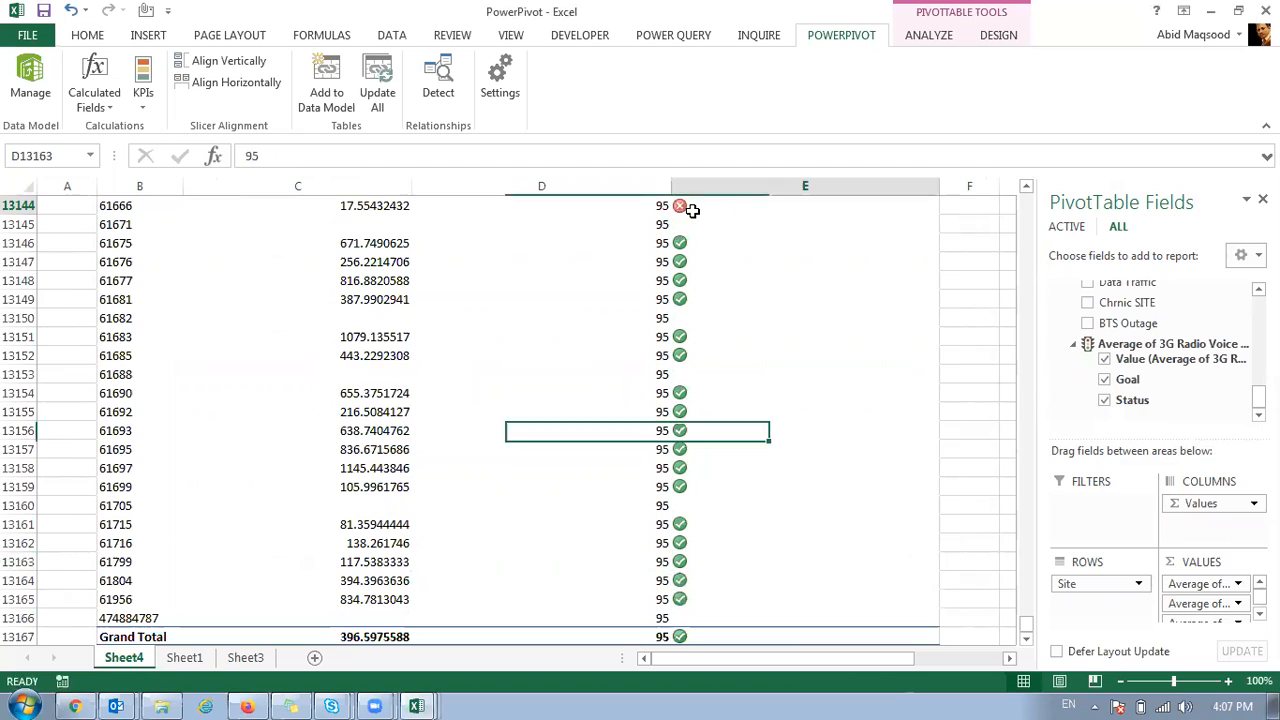
scroll(325, 309, up, 2)
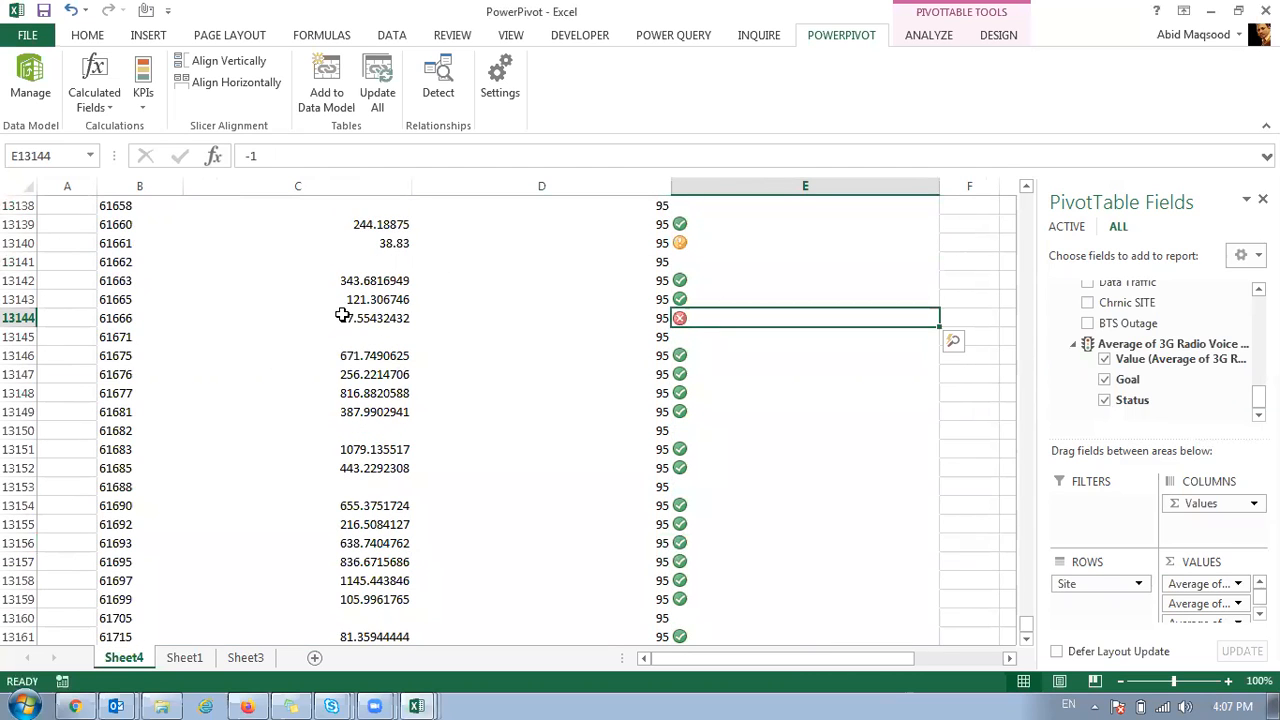
scroll(551, 354, up, 2)
click(688, 357)
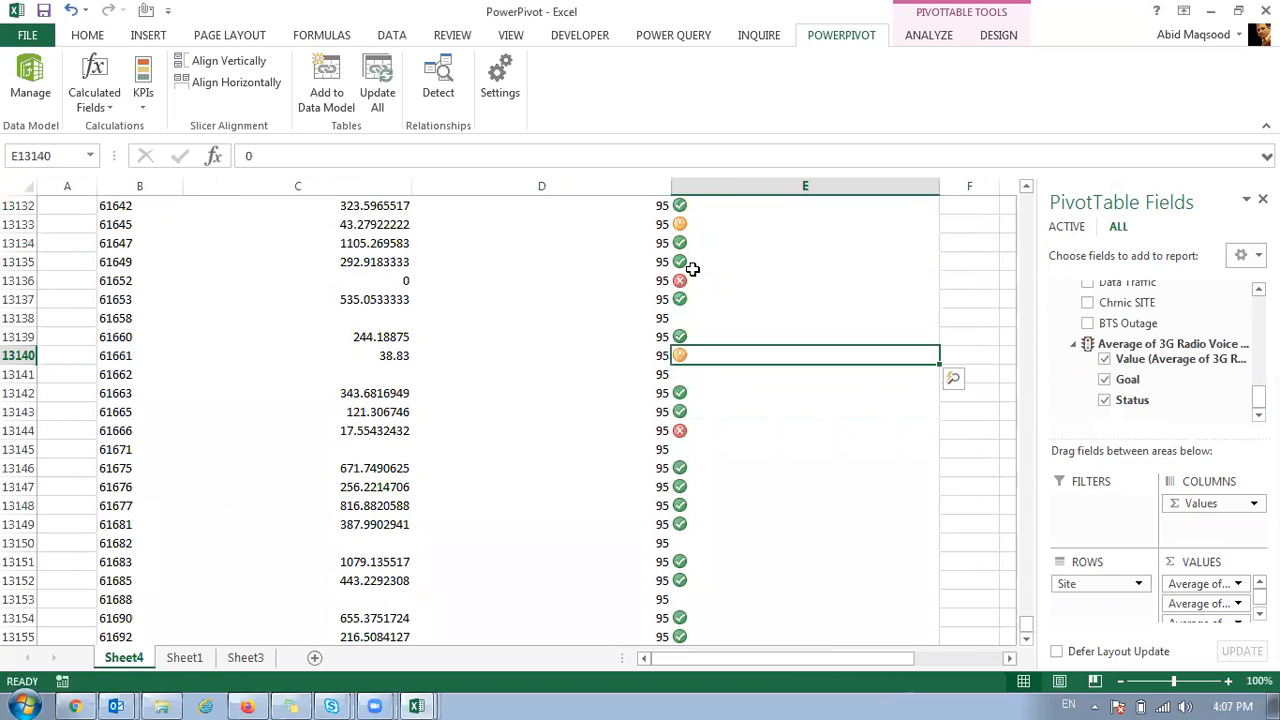
click(692, 278)
click(687, 224)
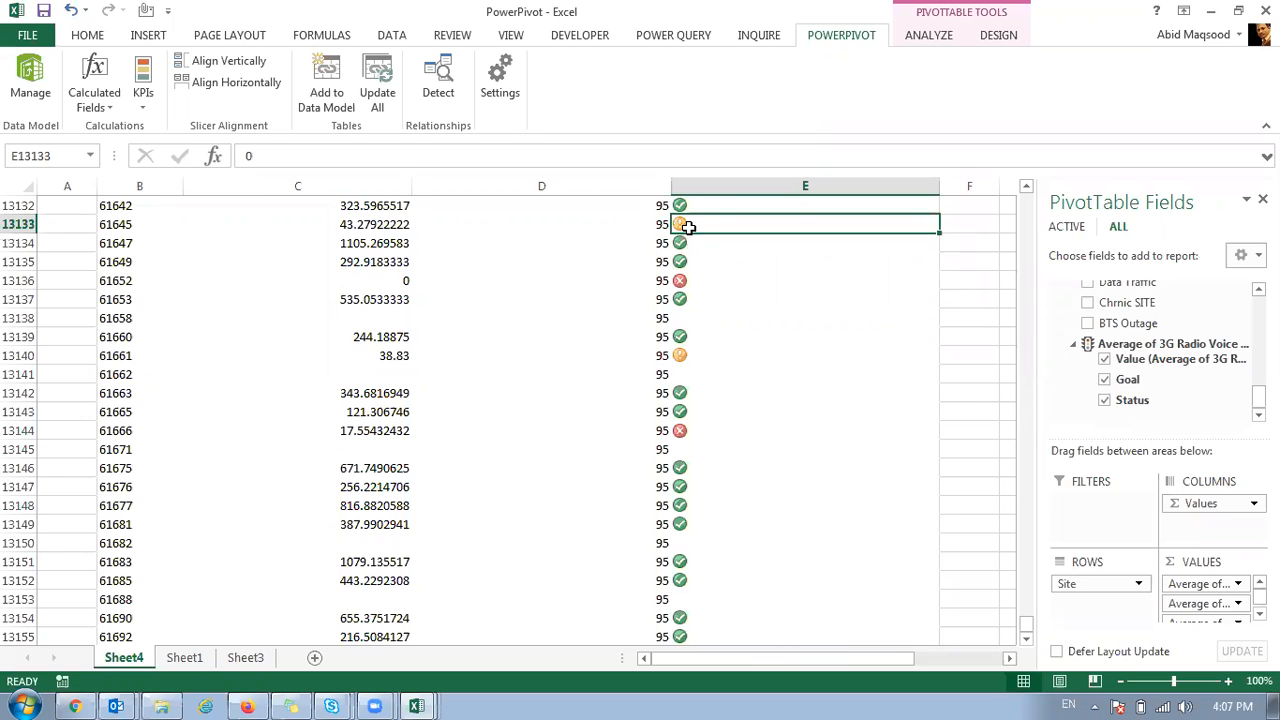
- Replace Site with Category as the PivotTable's row field
key(ctrl+Home)
click(209, 291)
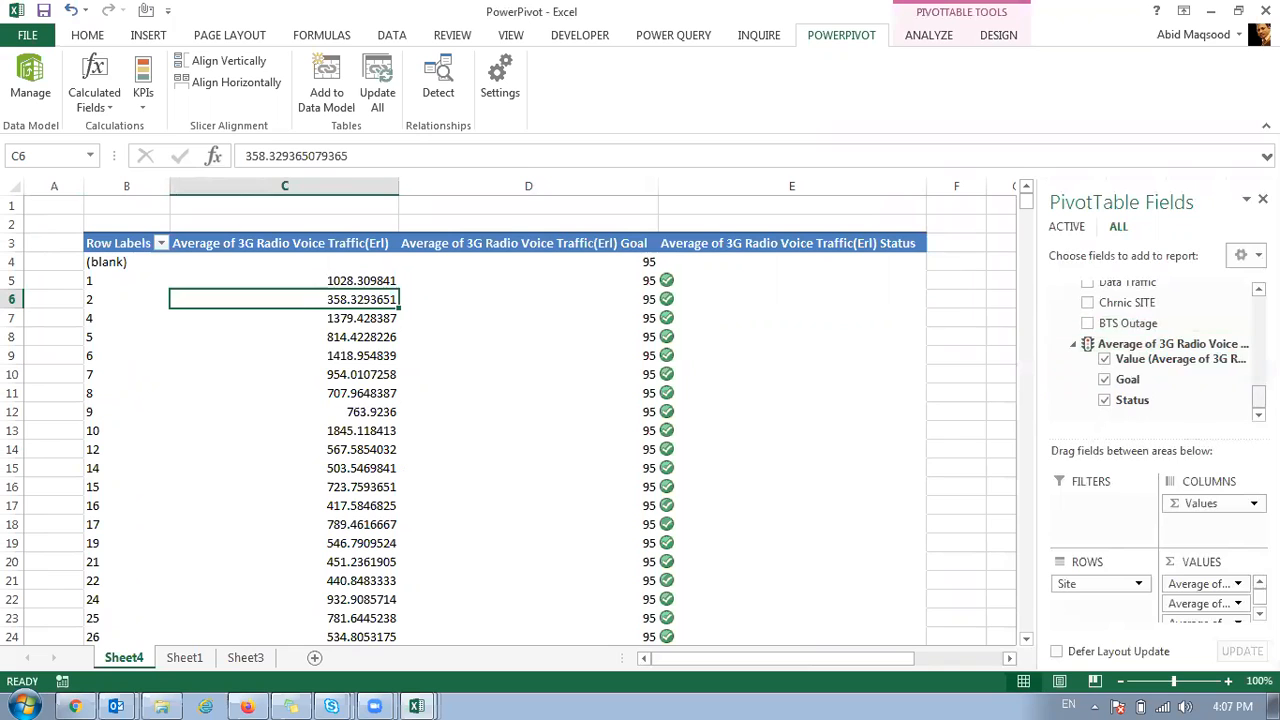
scroll(1100, 340, up, 10)
click(1085, 344)
drag(1108, 366, 1130, 620)
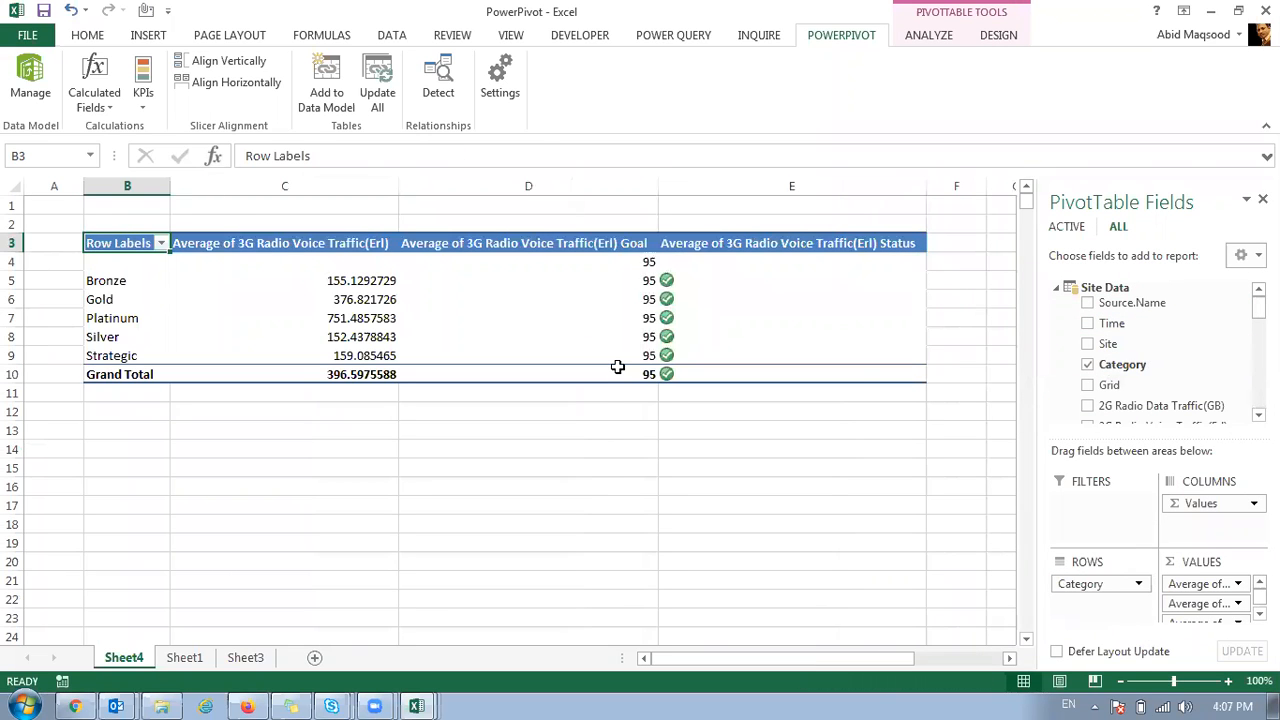
- Start a new calculated field in the Site Data table from Sheet3, keeping its default name
mouse_move(618, 367)
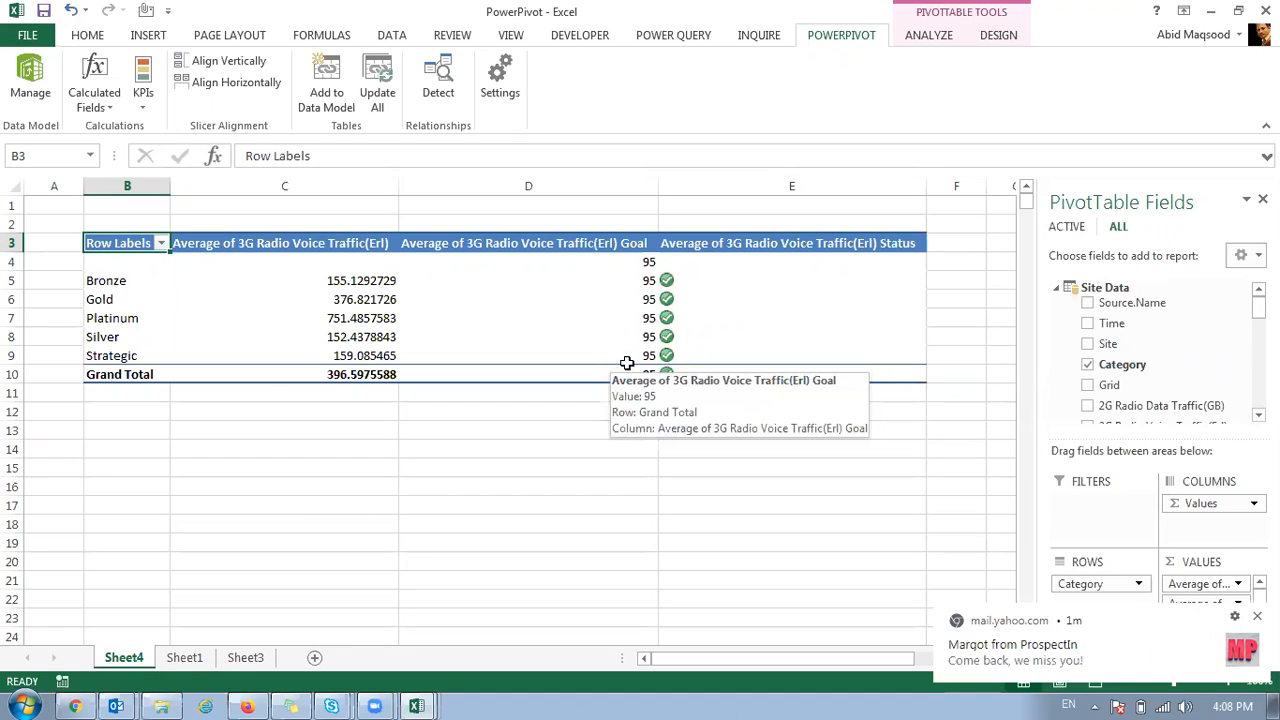
click(245, 657)
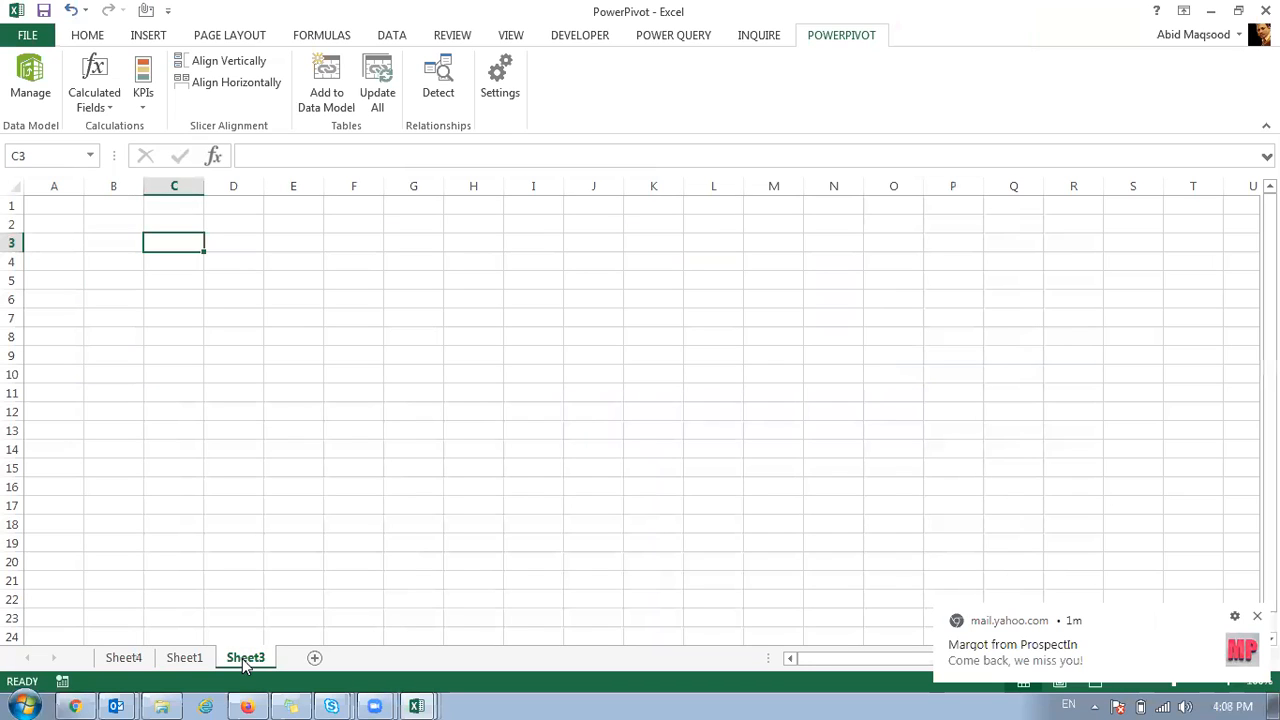
click(105, 100)
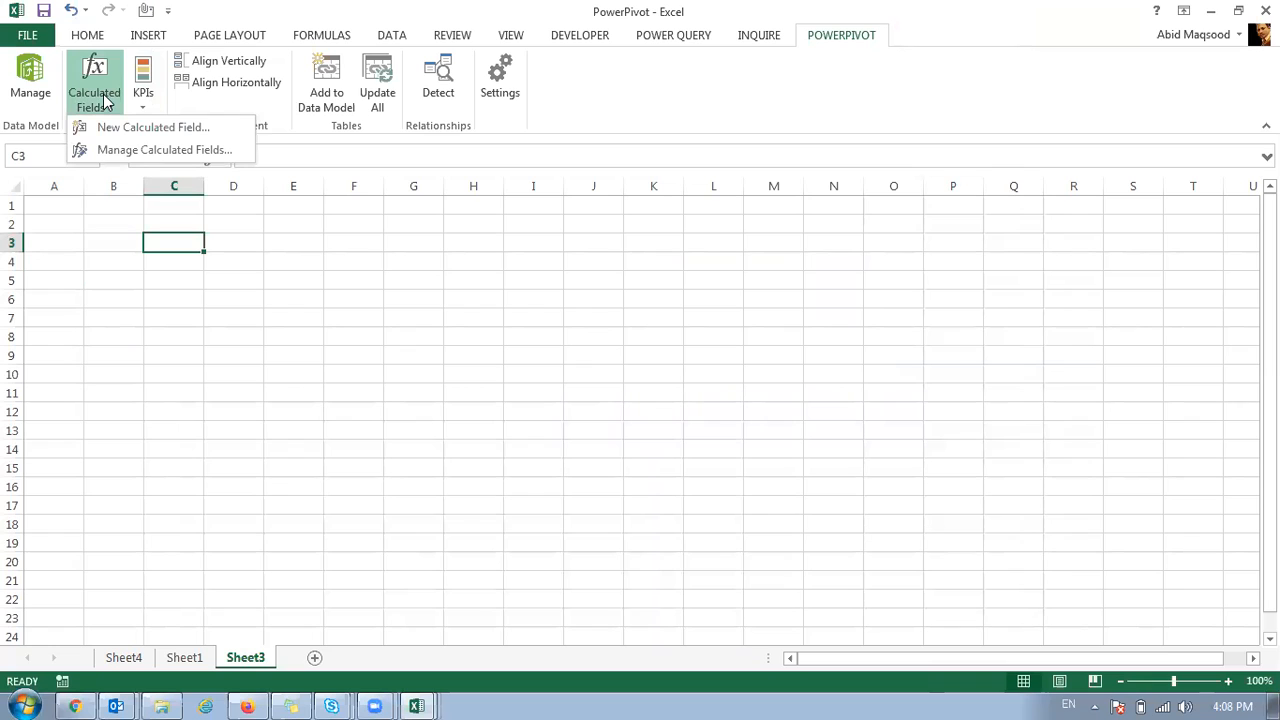
click(106, 127)
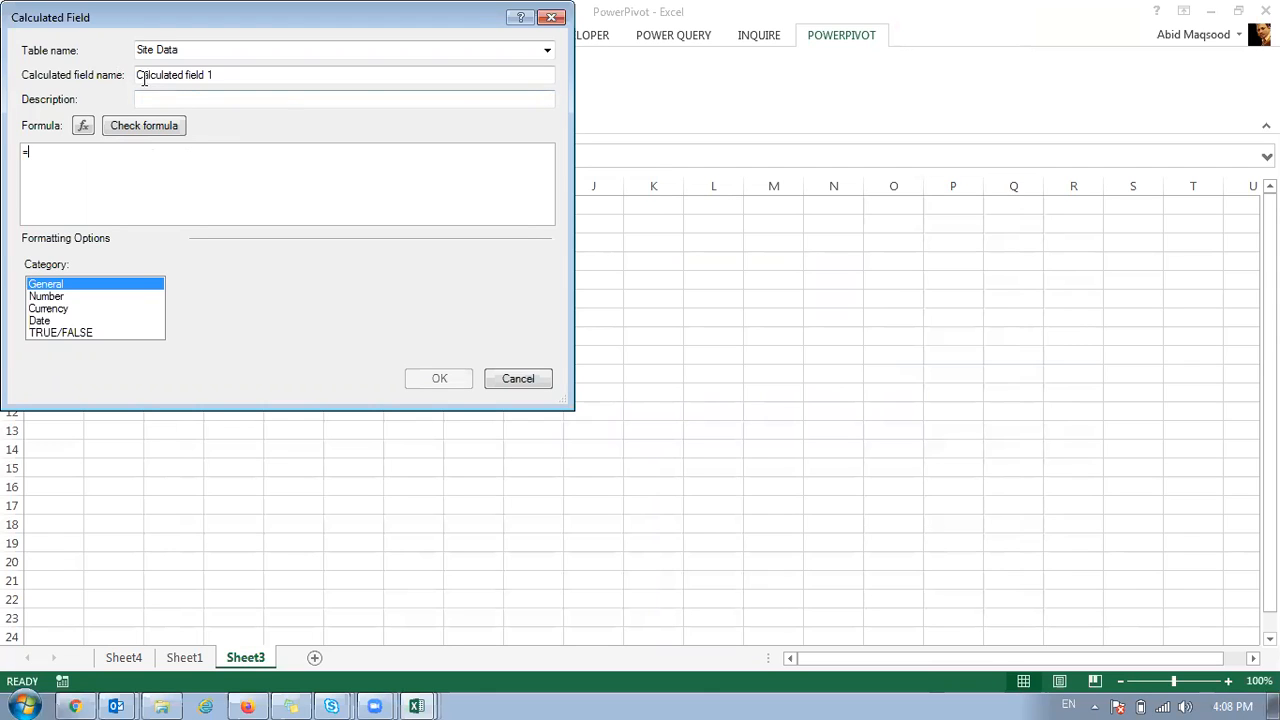
click(226, 73)
drag(226, 73, 54, 80)
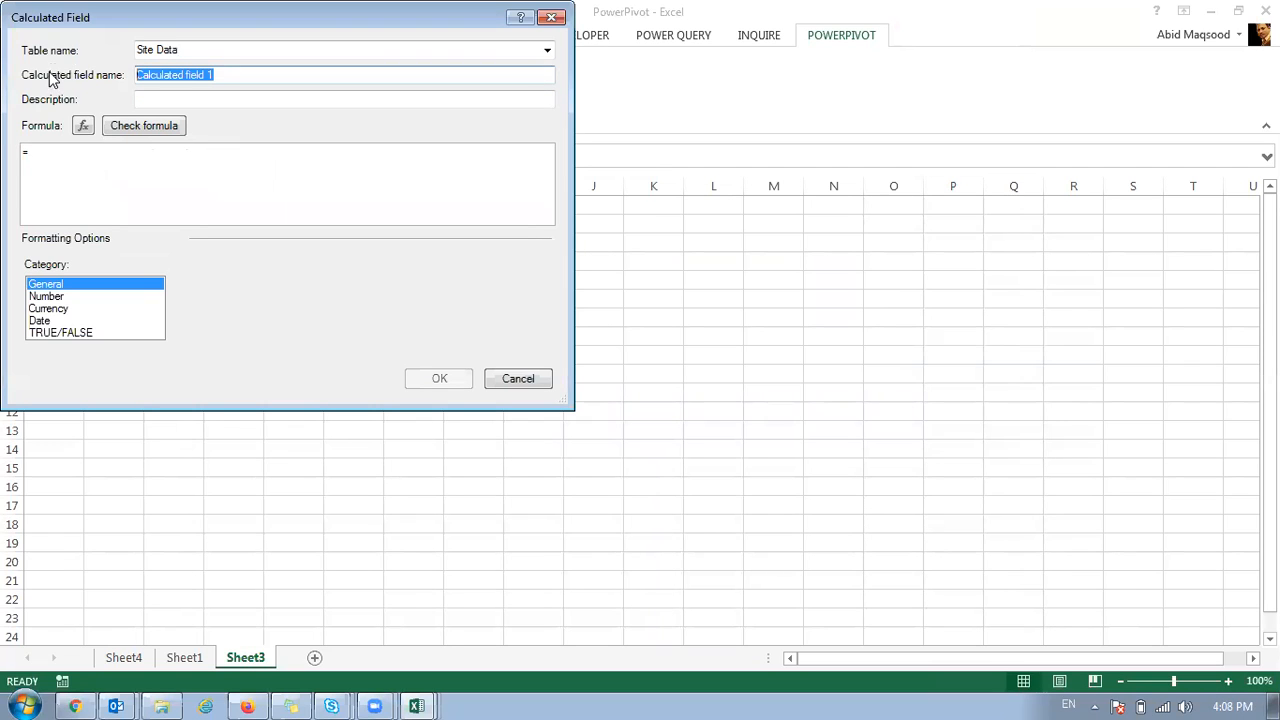
click(186, 103)
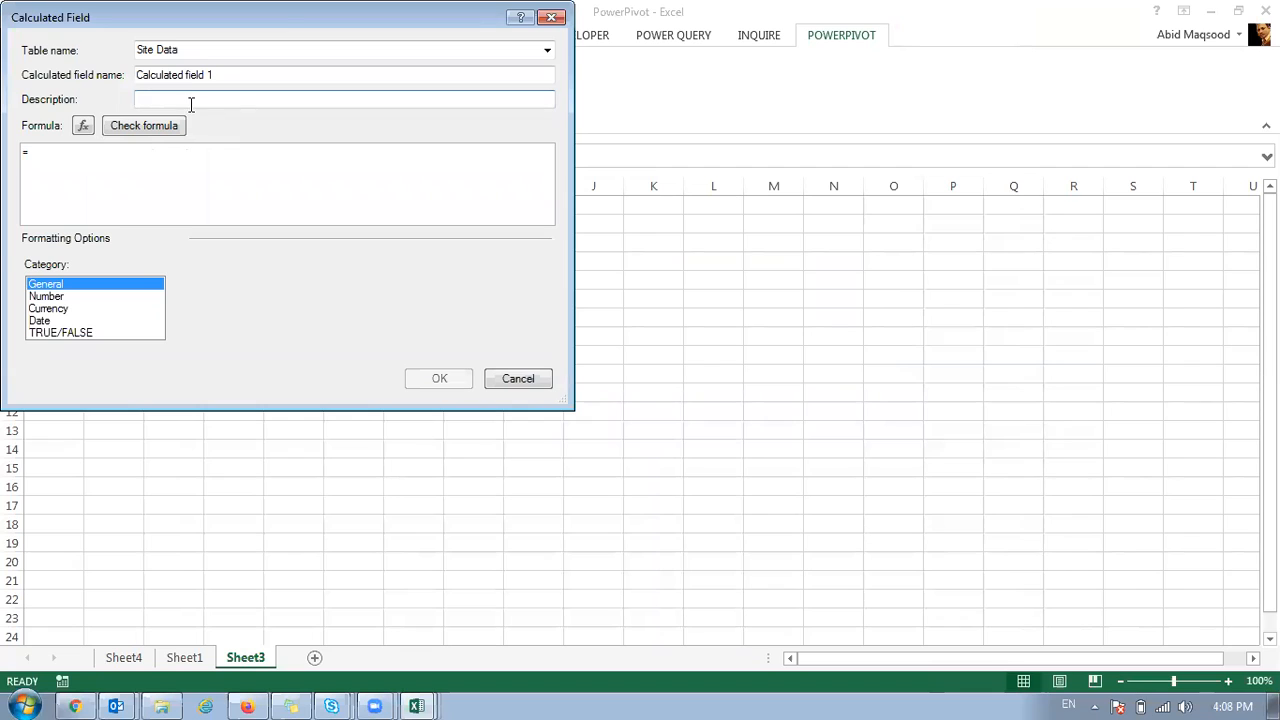
- Enter the calculated field's formula as =AVERAGE([2G Radio Voice Traffic(Erl)])
click(89, 152)
text(aver)
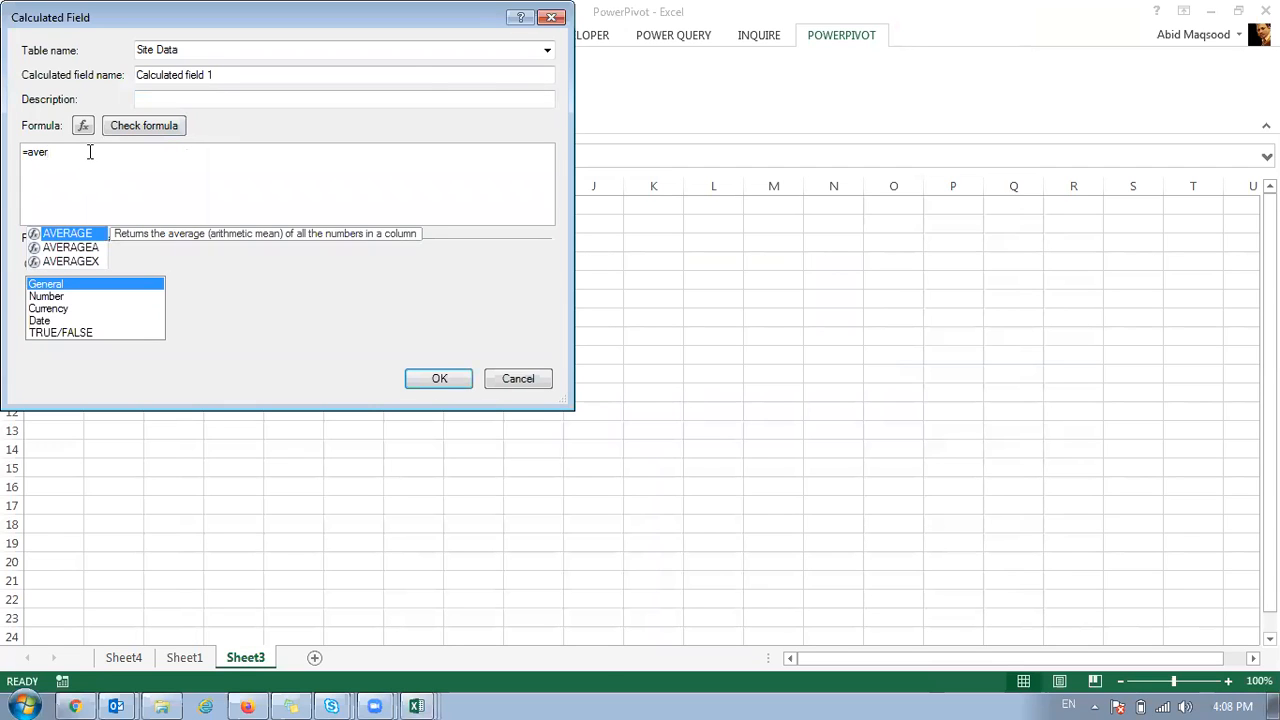
key(Tab)
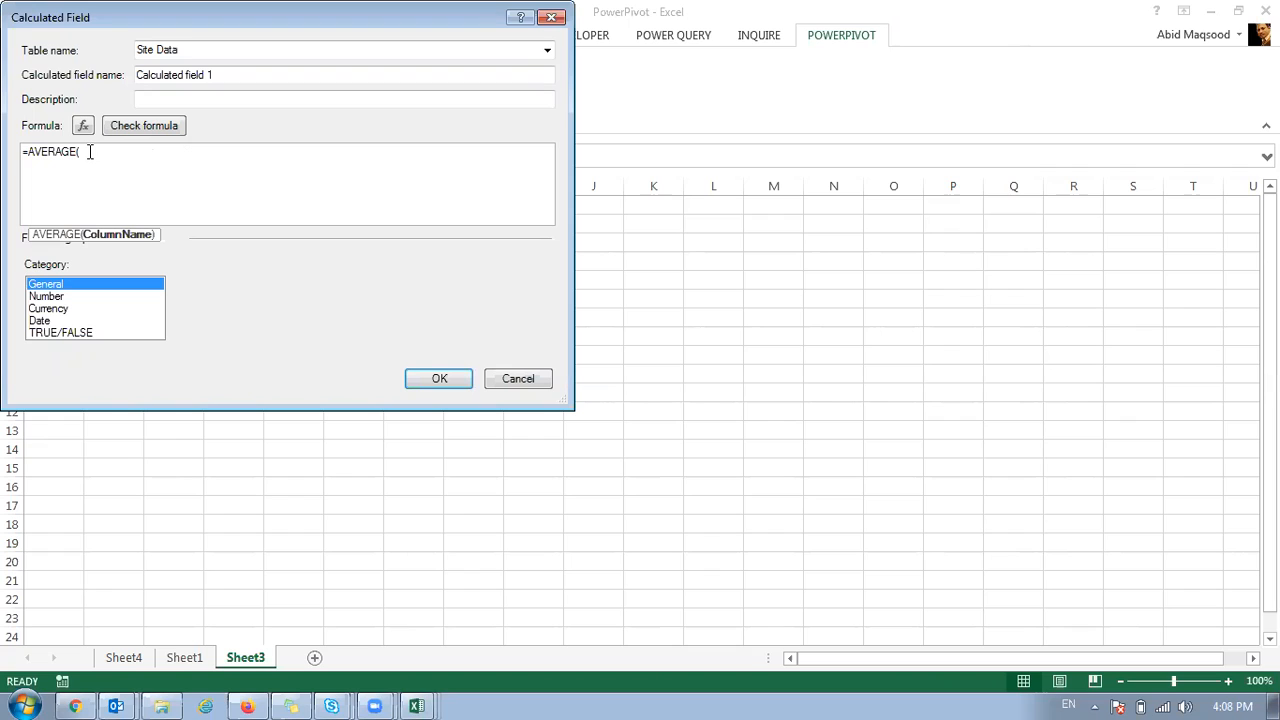
text([)
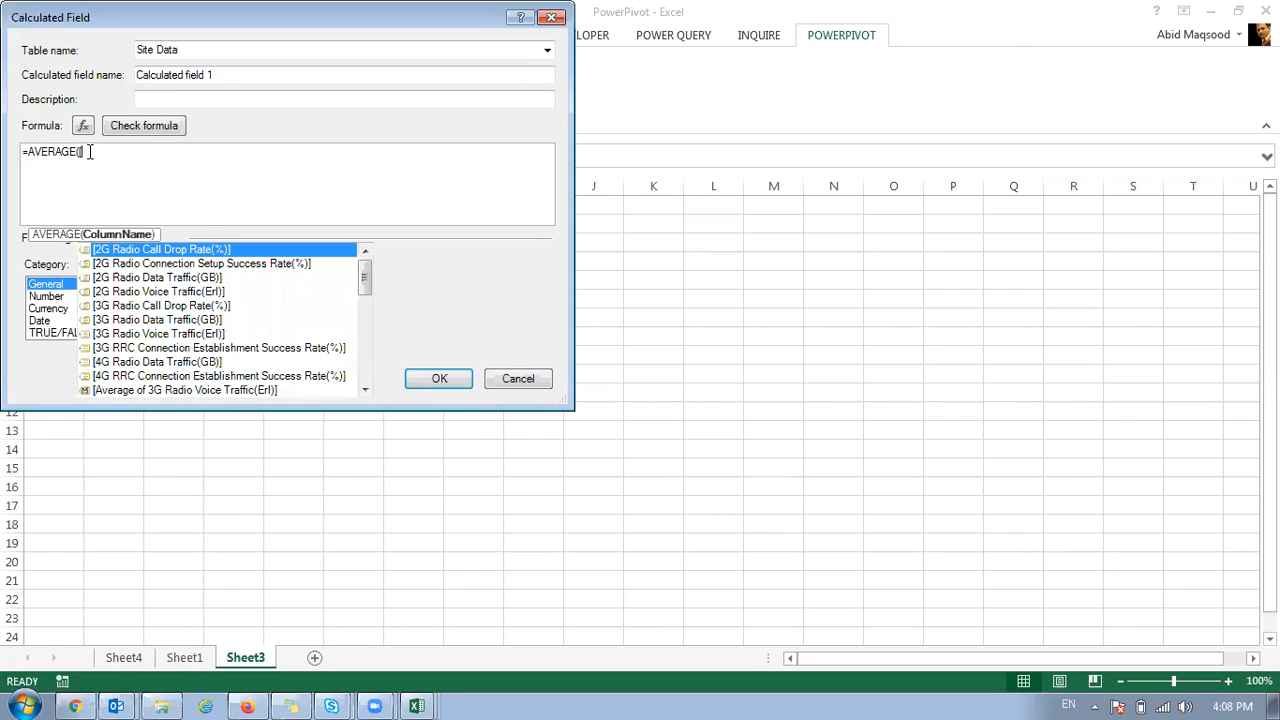
key(Down)
key(Down)
key(Down)
key(Tab)
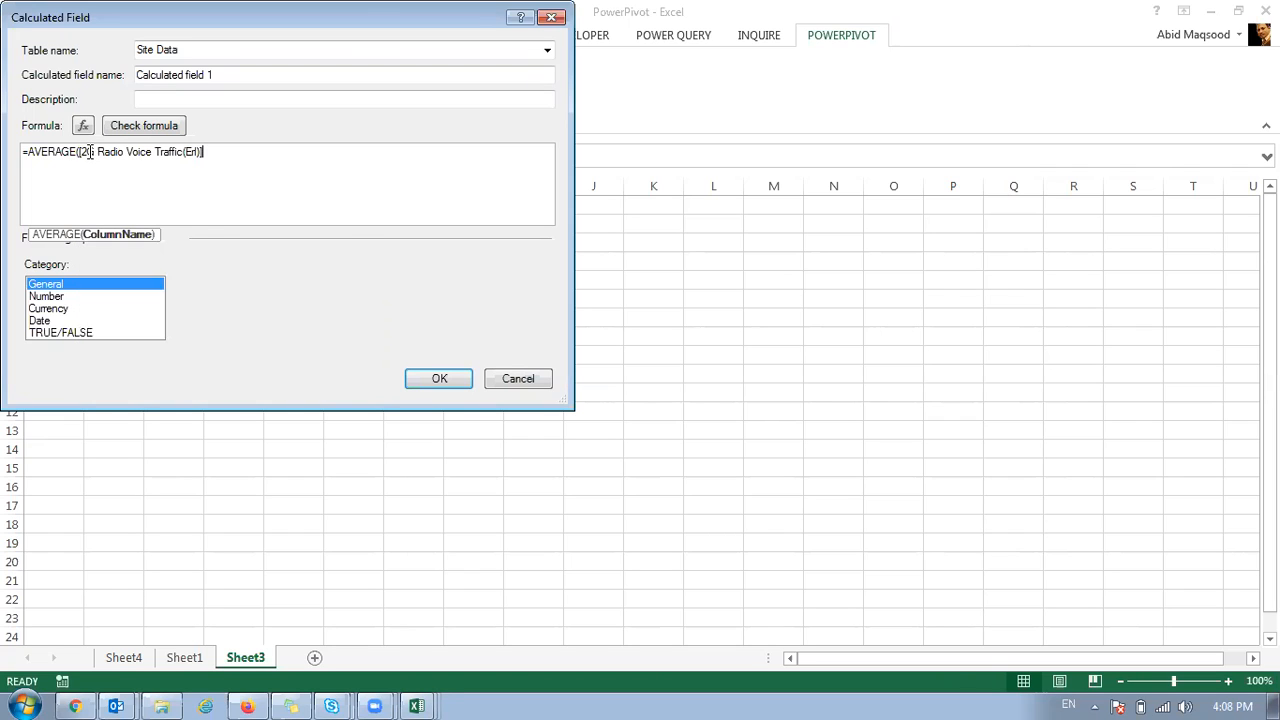
text())
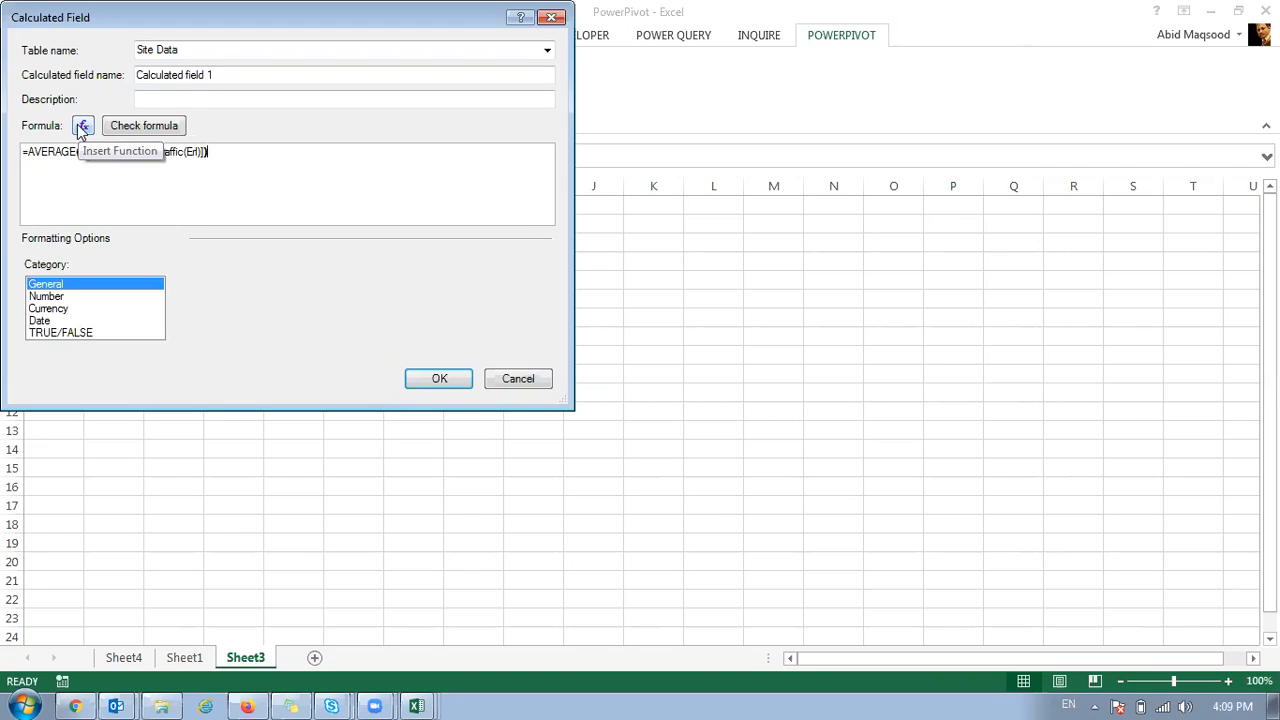
- Browse the list of functions available for the calculated field's formula
click(82, 127)
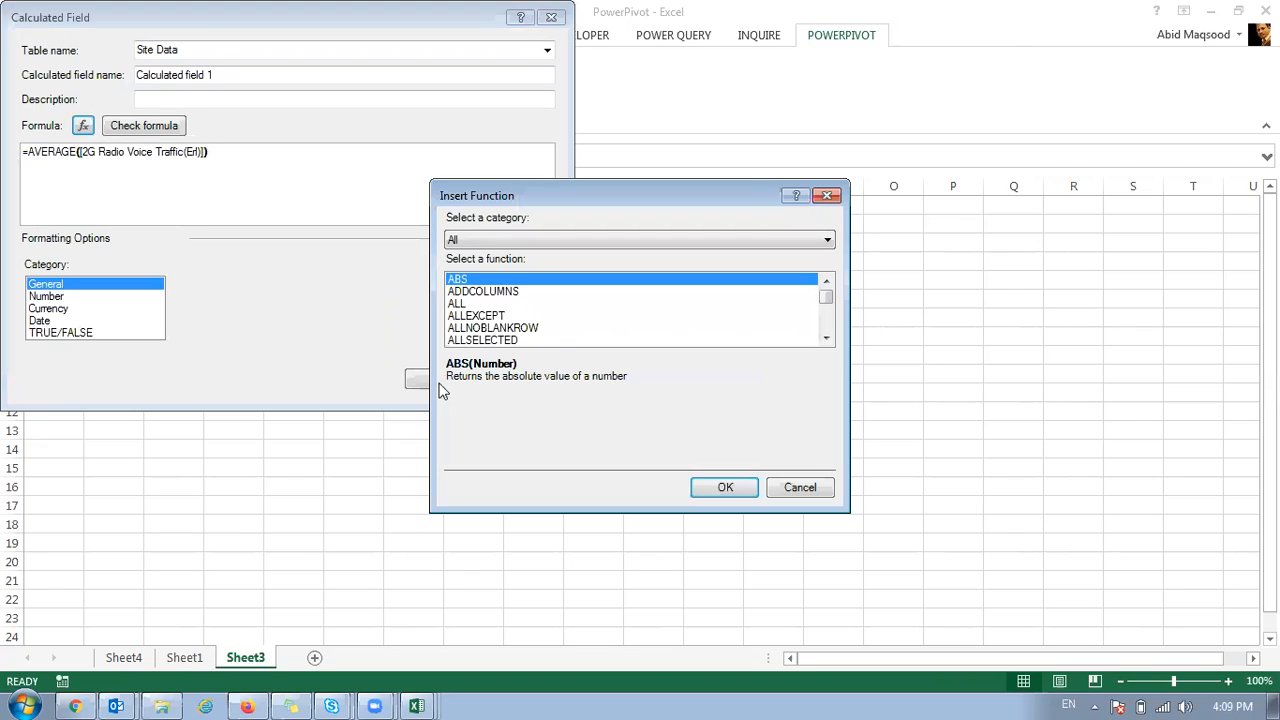
click(826, 338)
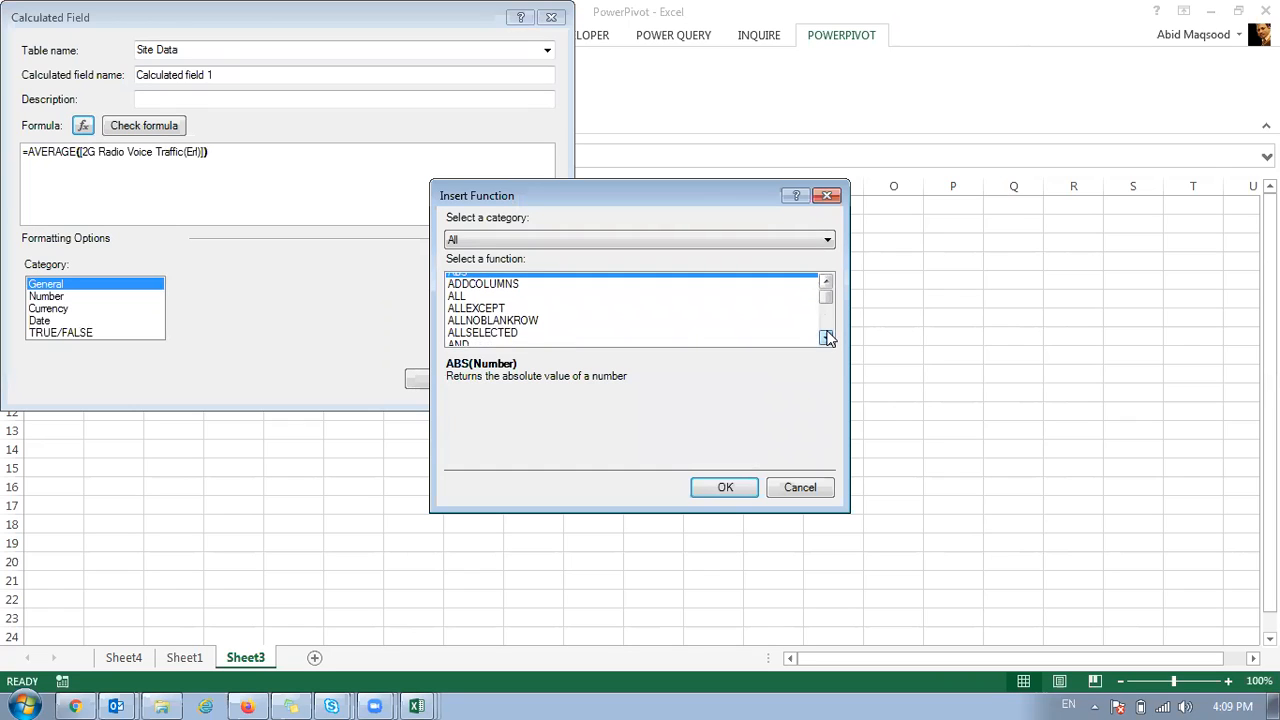
click(800, 487)
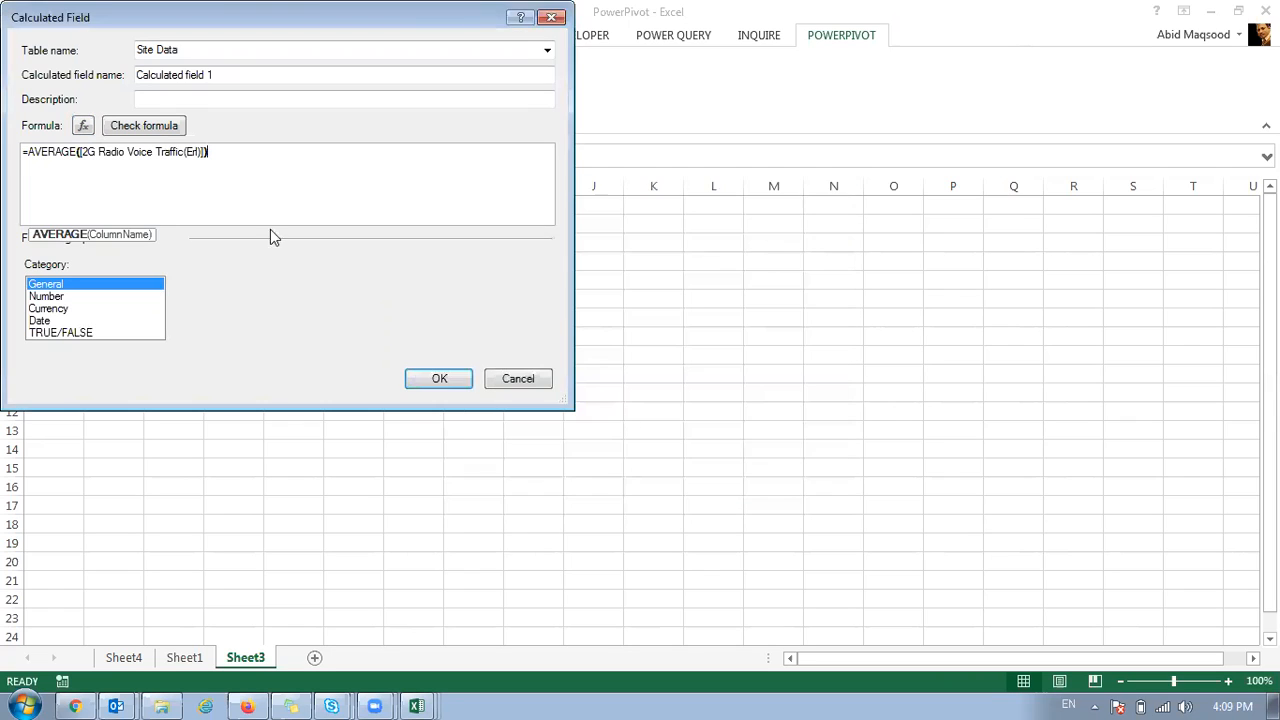
- Check the 2G voice traffic average formula for errors and create the calculated field
click(137, 127)
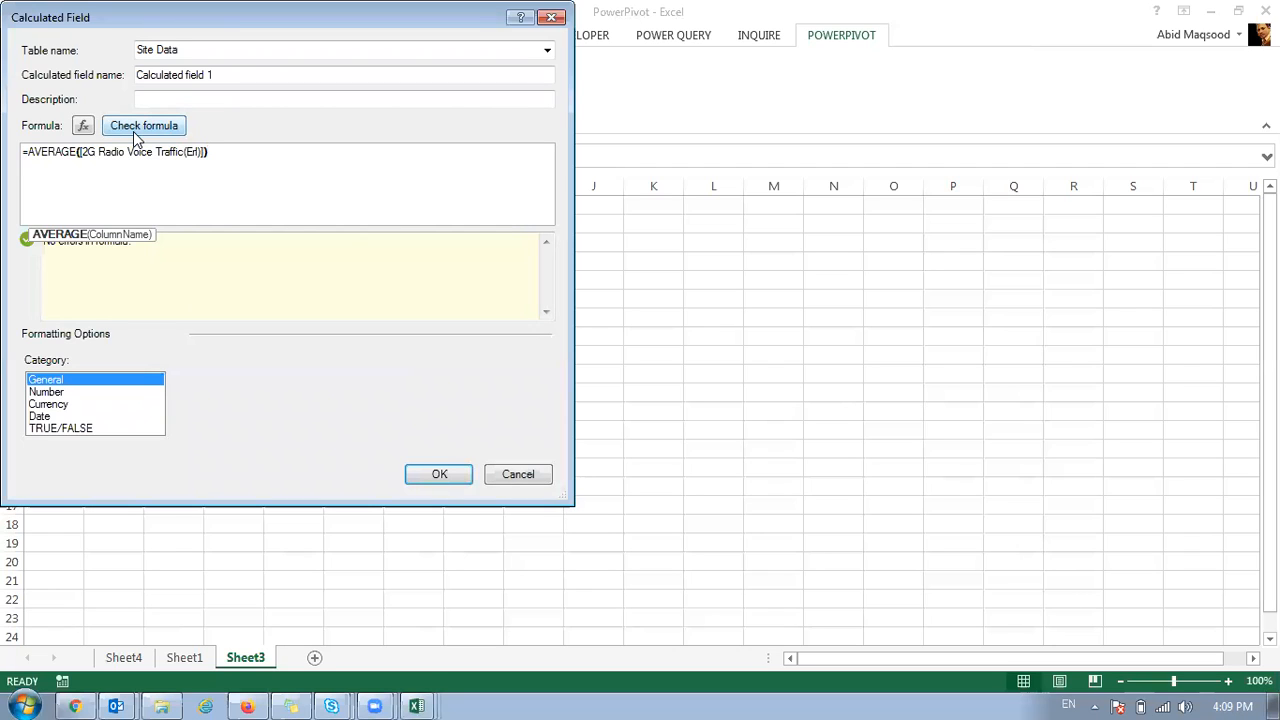
click(428, 488)
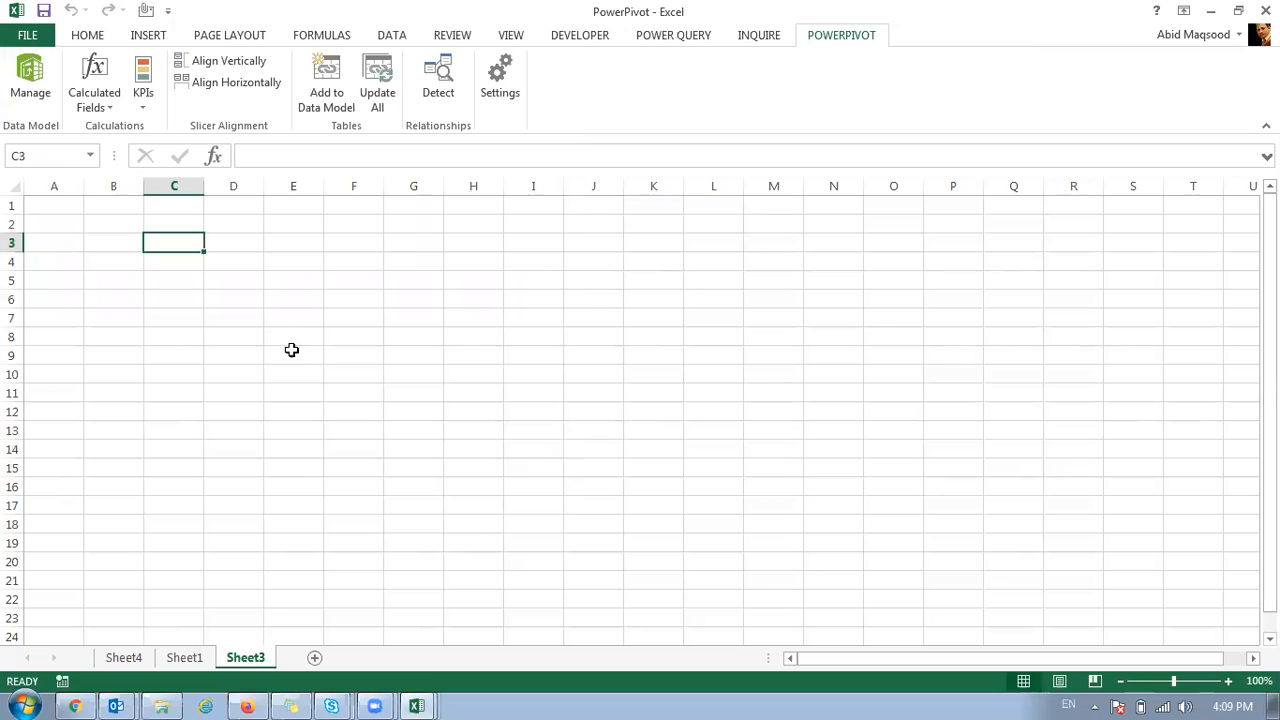
- Switch to the PowerPivot window and compare the formulas of Calculated field 1 and the 3G voice traffic average in the calculation area
mouse_move(418, 706)
click(426, 668)
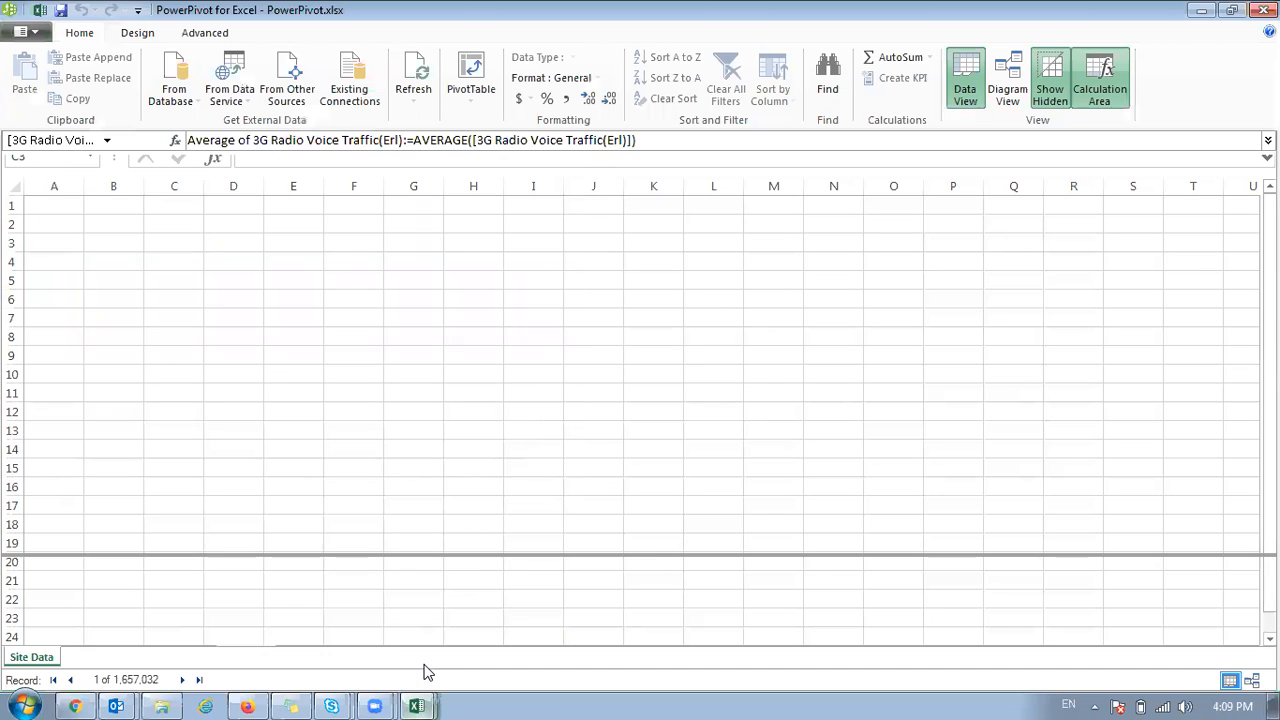
drag(410, 645, 210, 662)
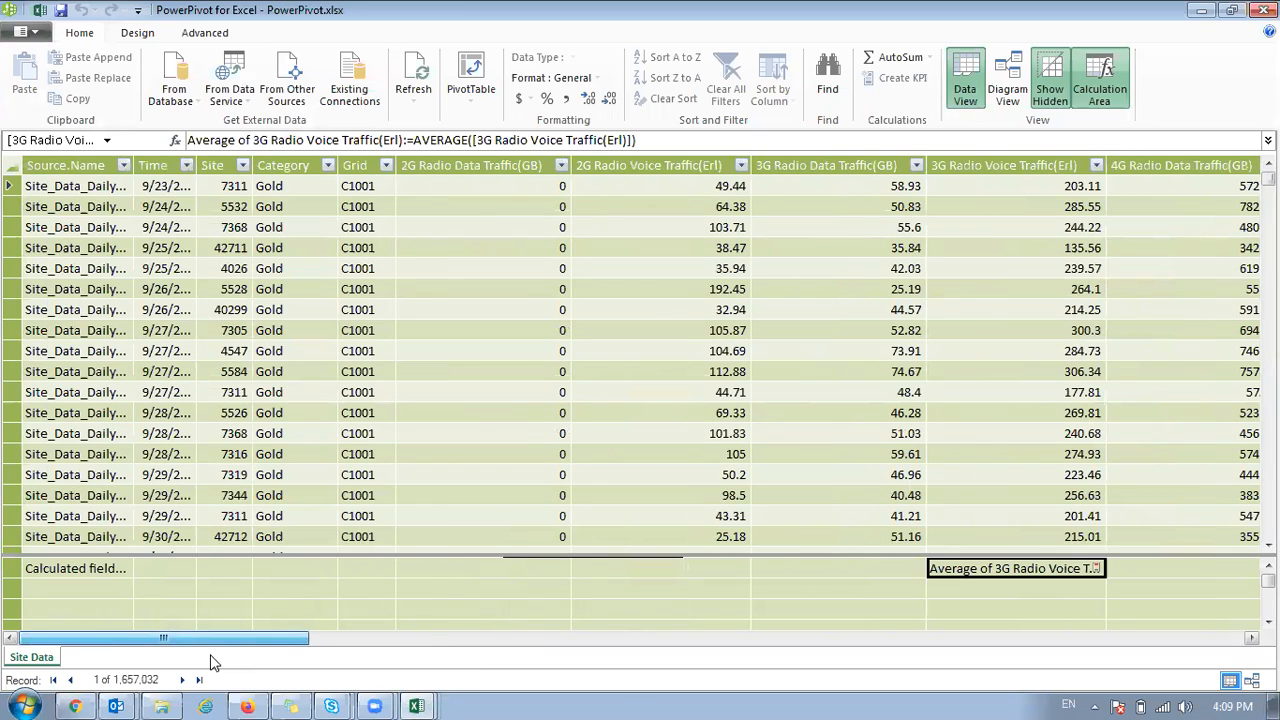
click(90, 568)
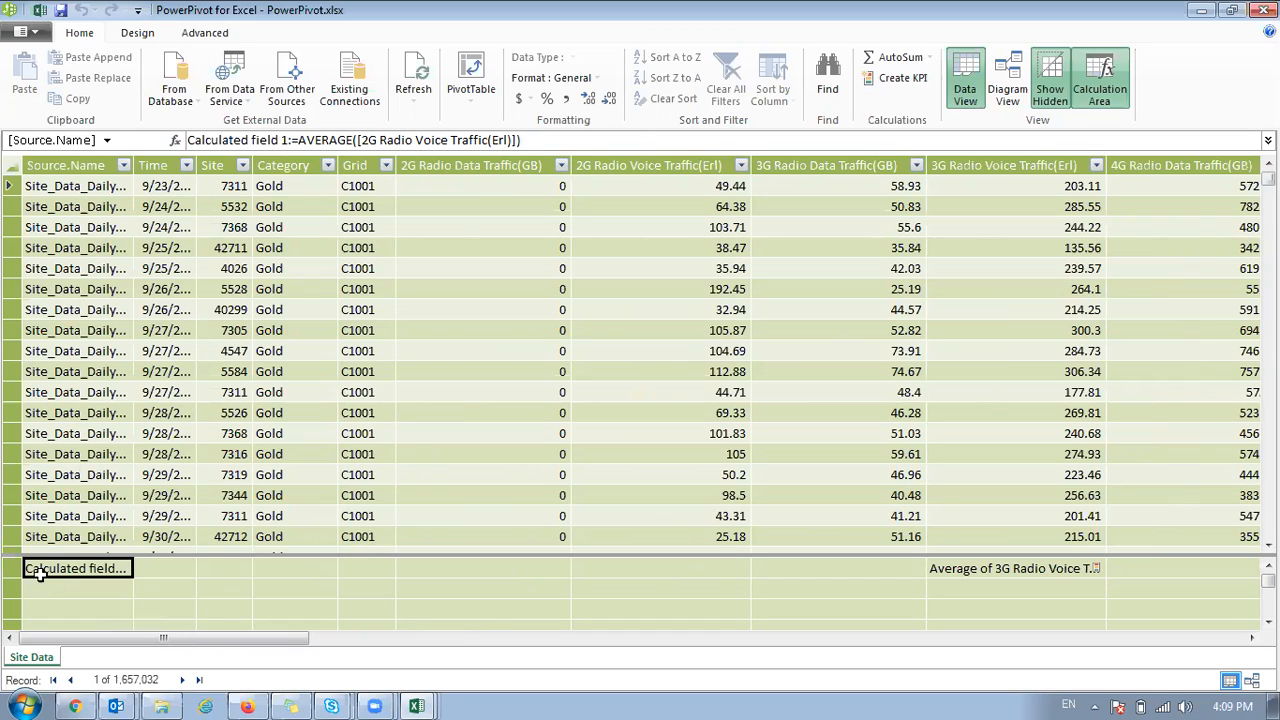
click(1005, 570)
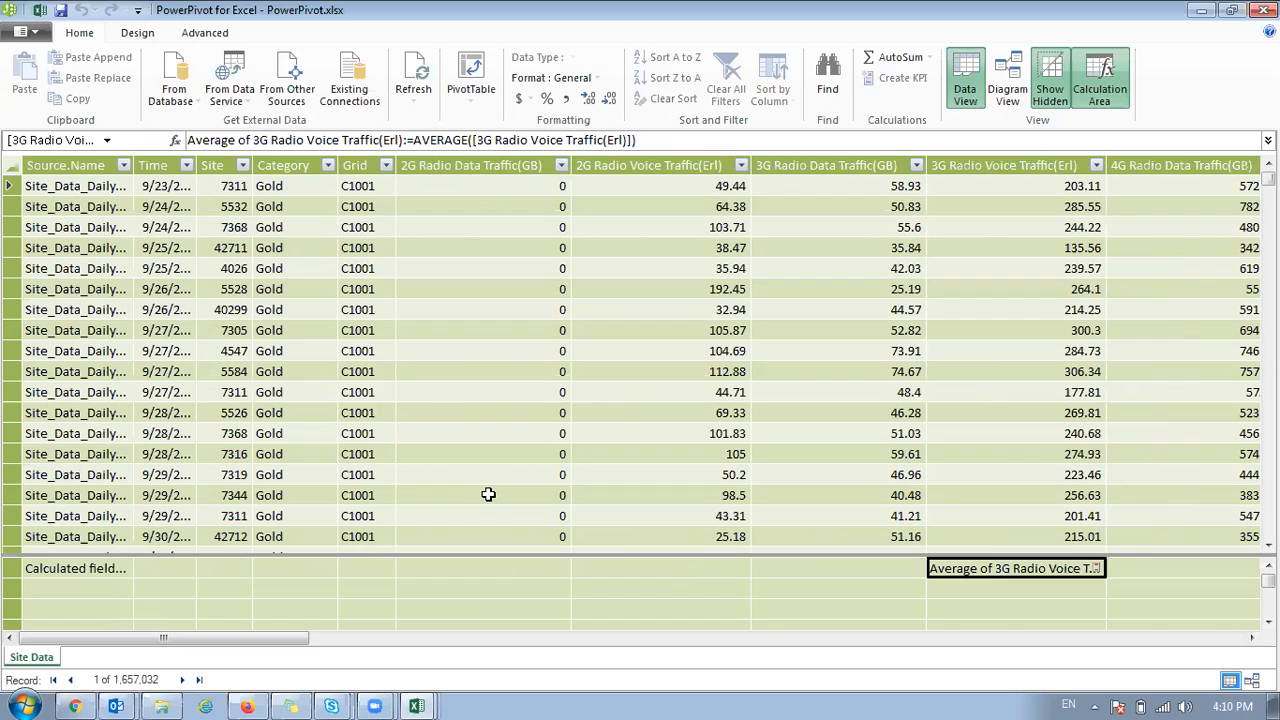
click(60, 576)
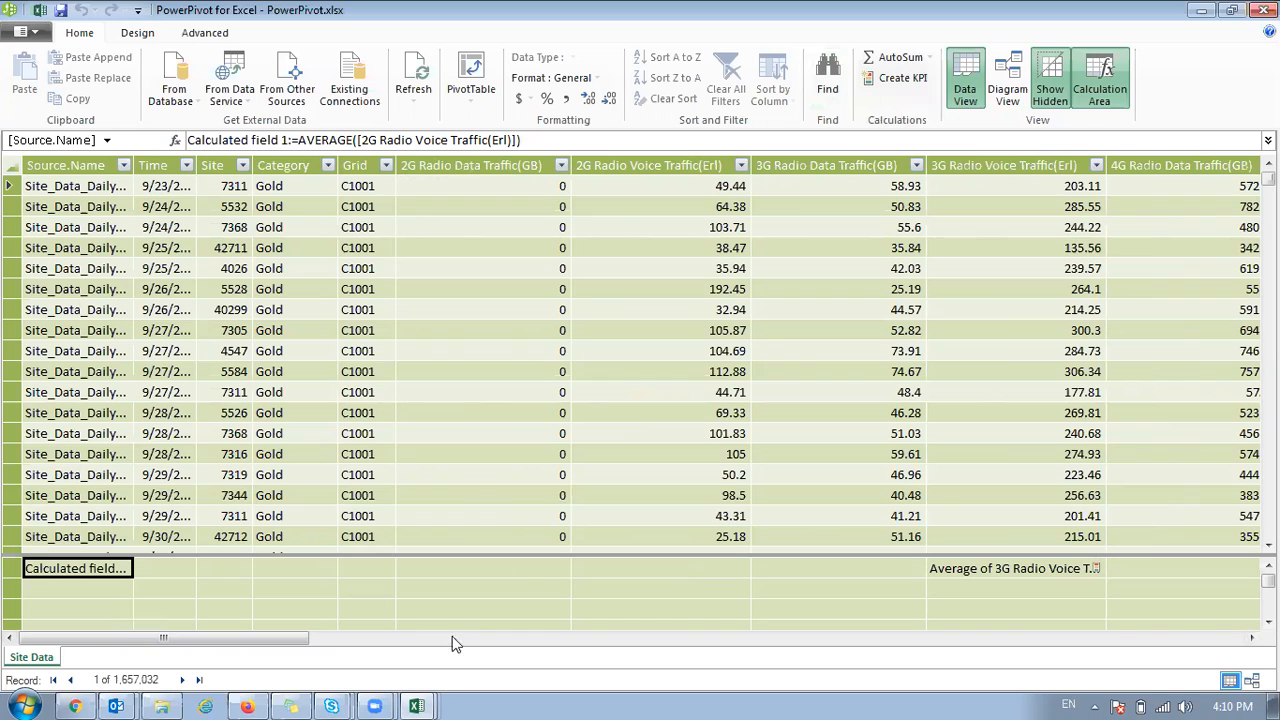
- Switch back to the Excel workbook and start a new KPI with Calculated field 1 as its base field
mouse_move(432, 698)
click(364, 632)
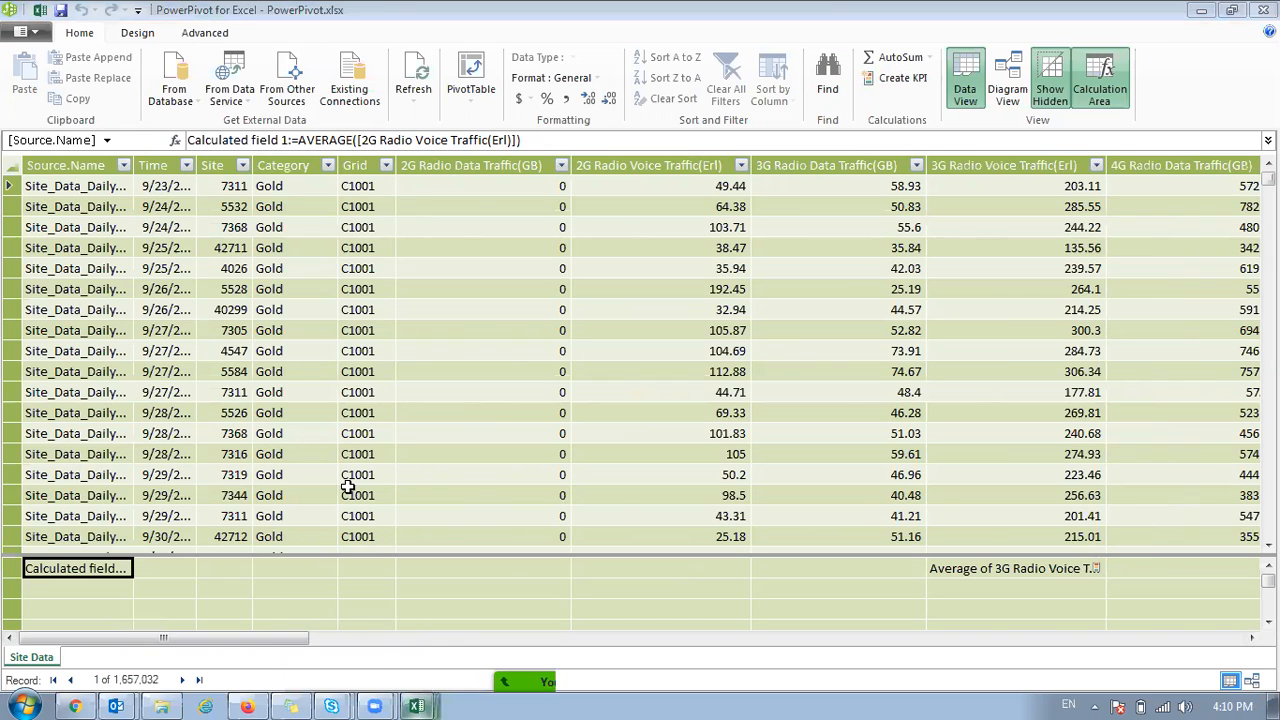
click(145, 104)
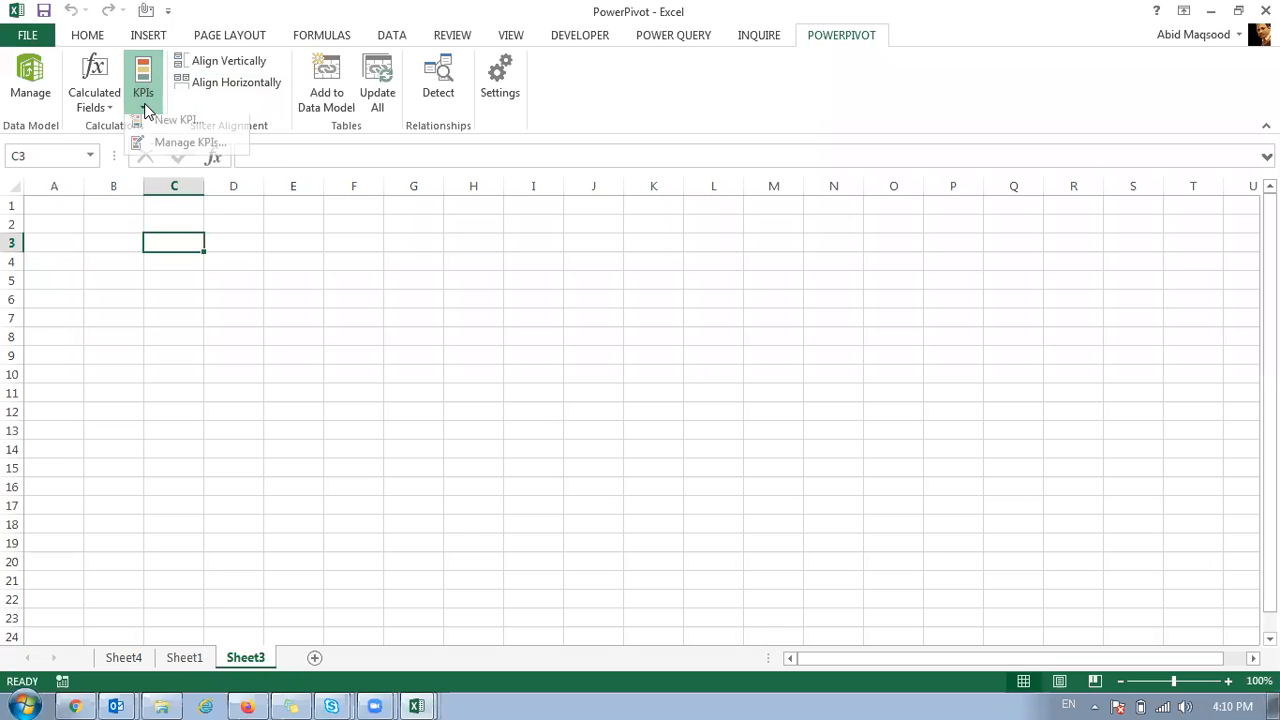
click(197, 131)
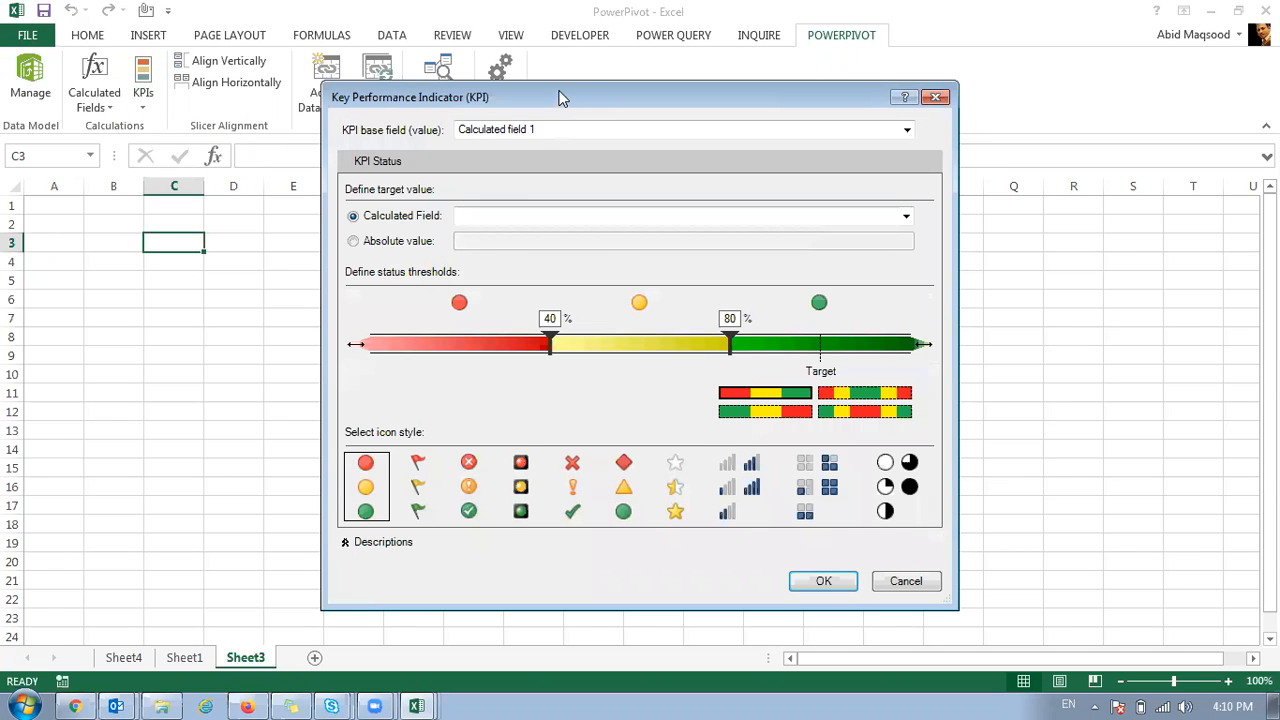
drag(560, 100, 546, 48)
- Review the calculated fields offered as the KPI's target, and define the target as an absolute value of 100
click(892, 164)
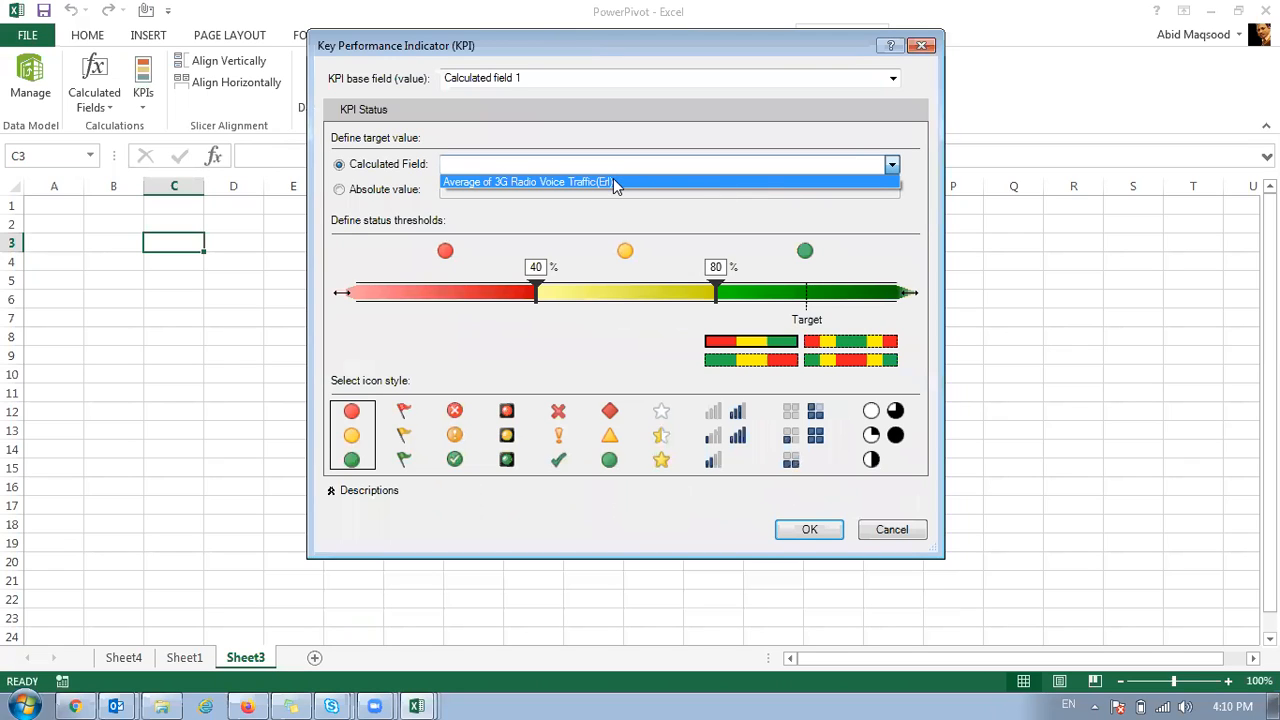
click(795, 137)
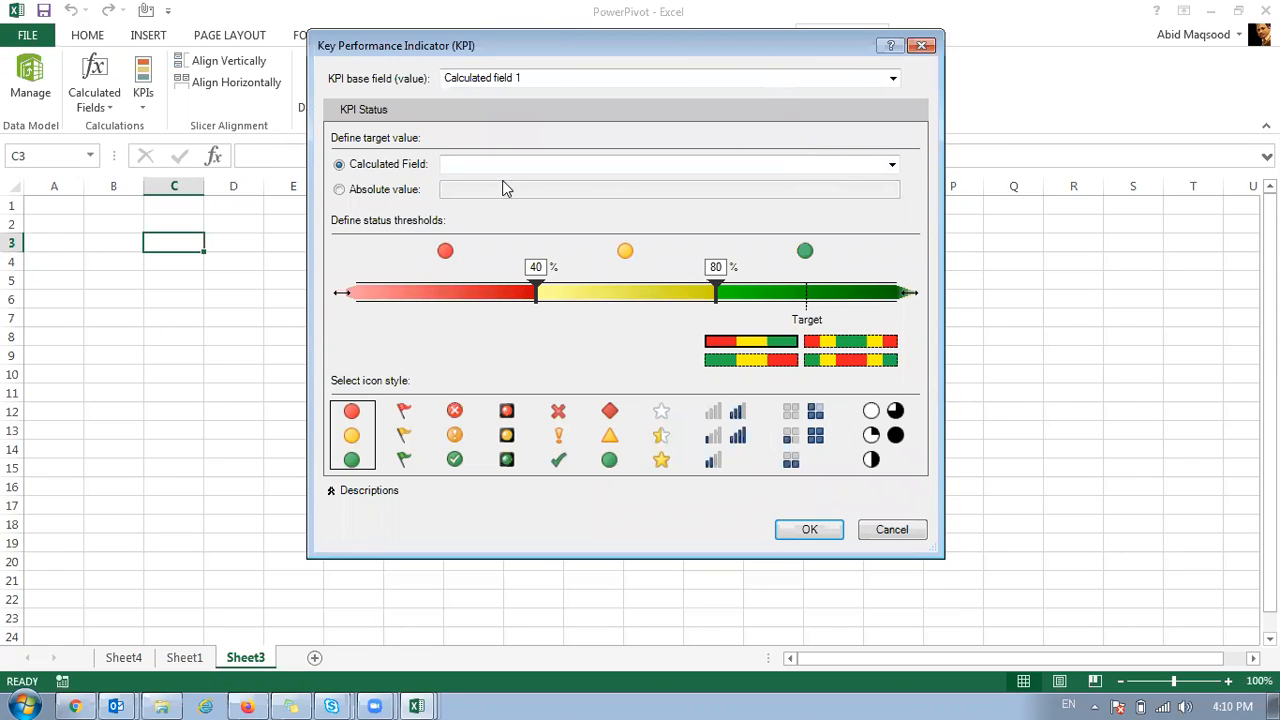
drag(576, 45, 608, 129)
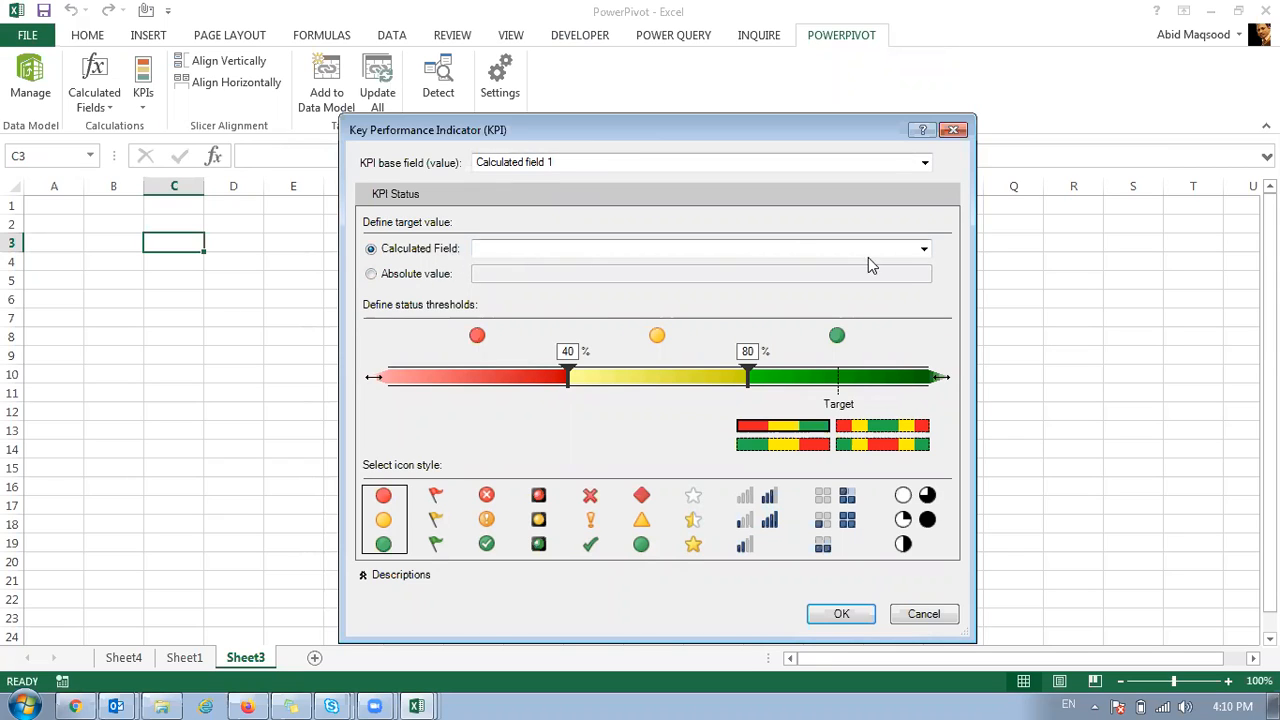
click(912, 262)
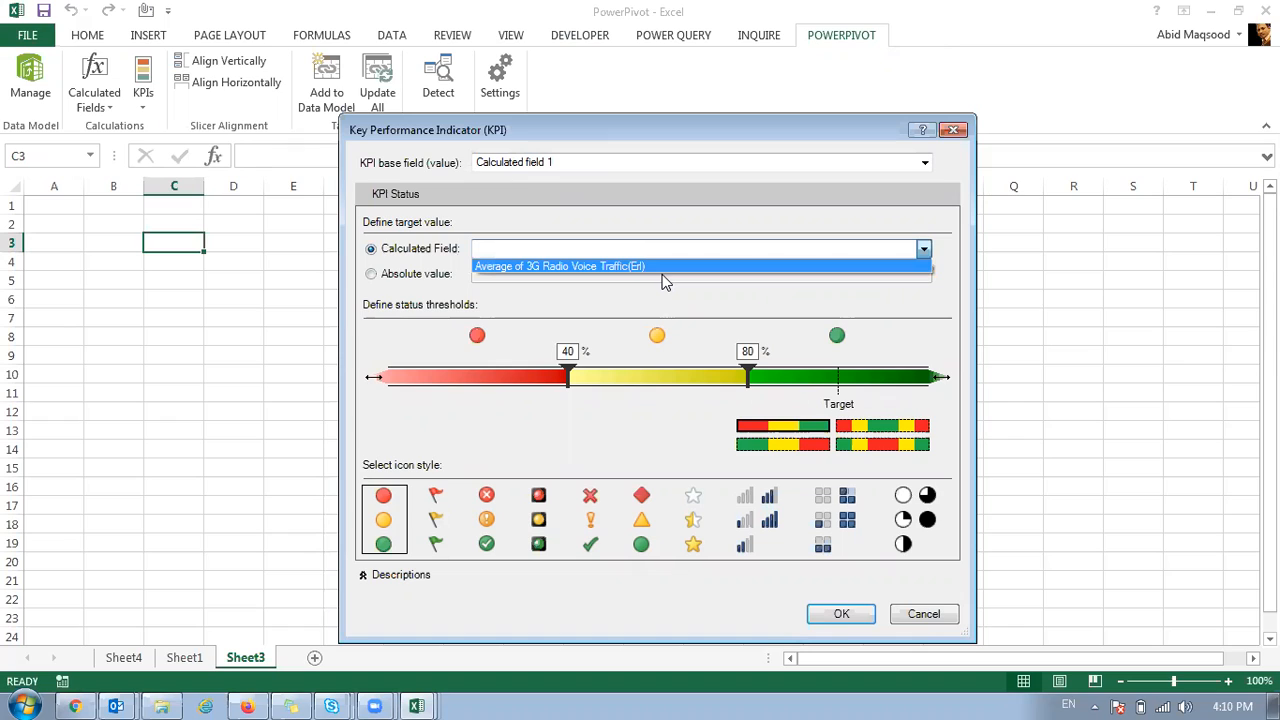
click(420, 278)
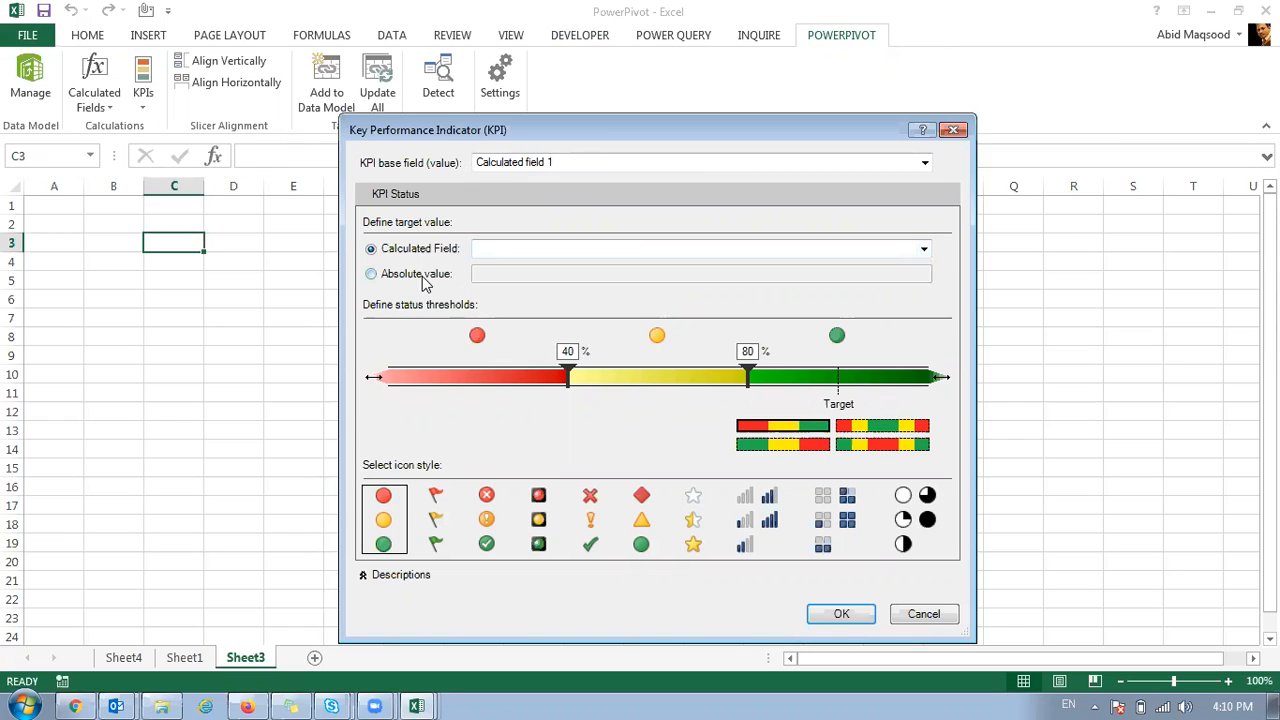
click(421, 274)
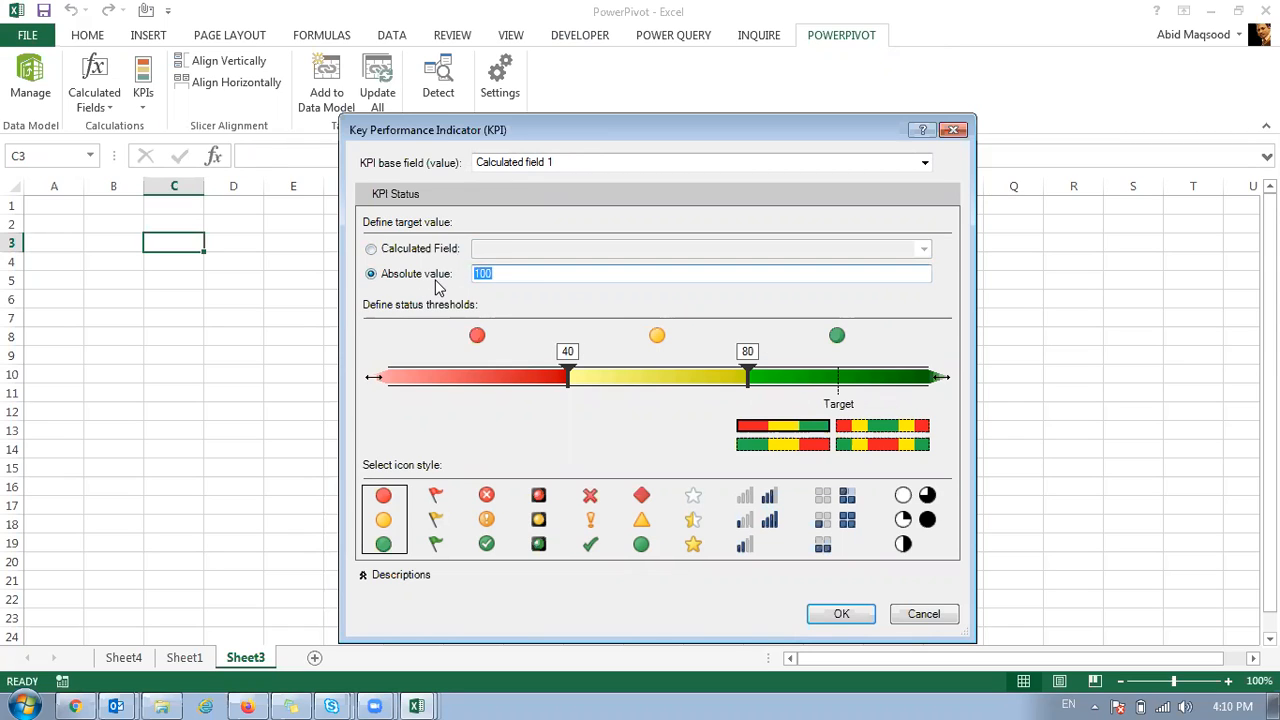
text(100)
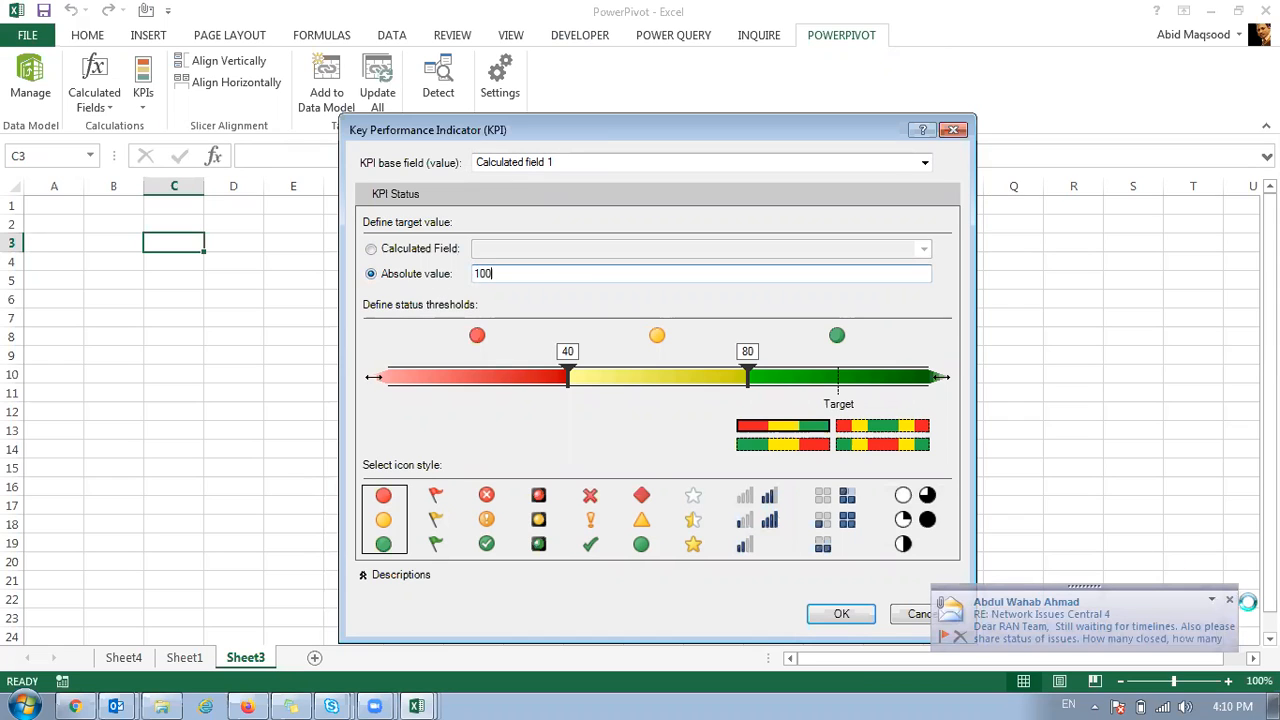
click(1232, 601)
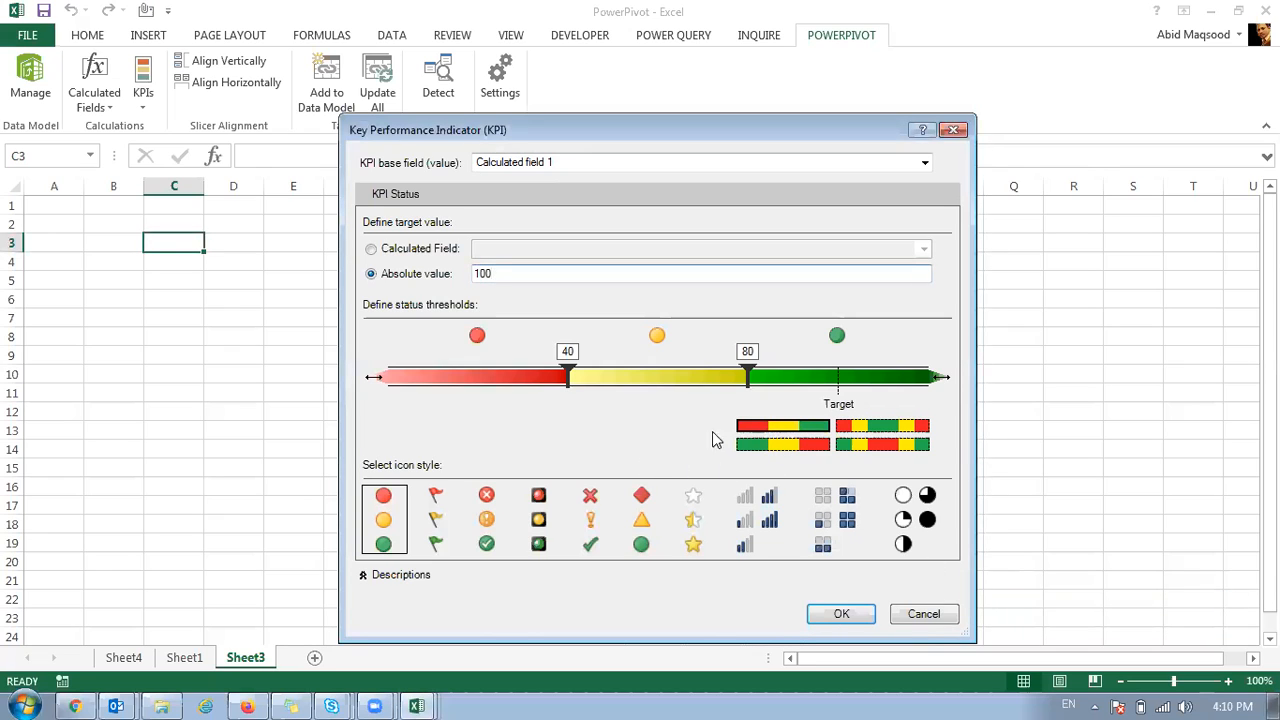
- Try the KPI's threshold colour patterns in turn, ending with green-yellow-red-yellow-green around the target
click(792, 446)
click(792, 430)
click(789, 446)
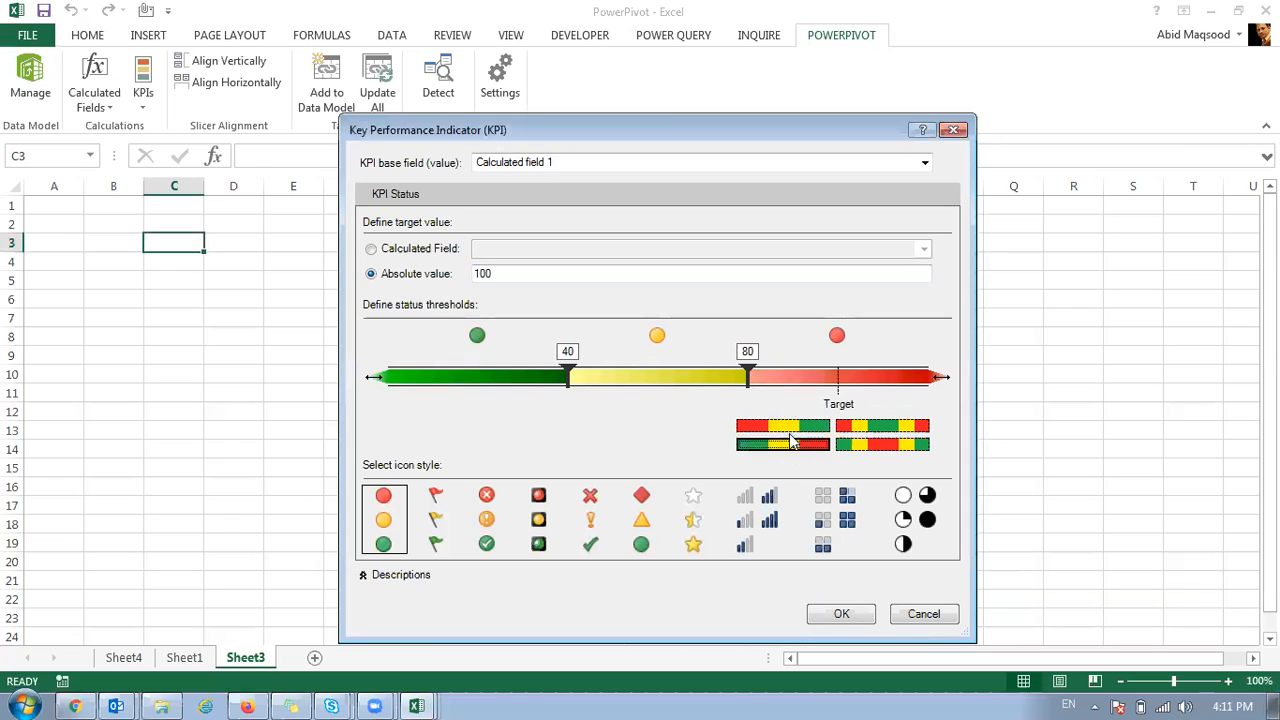
click(860, 430)
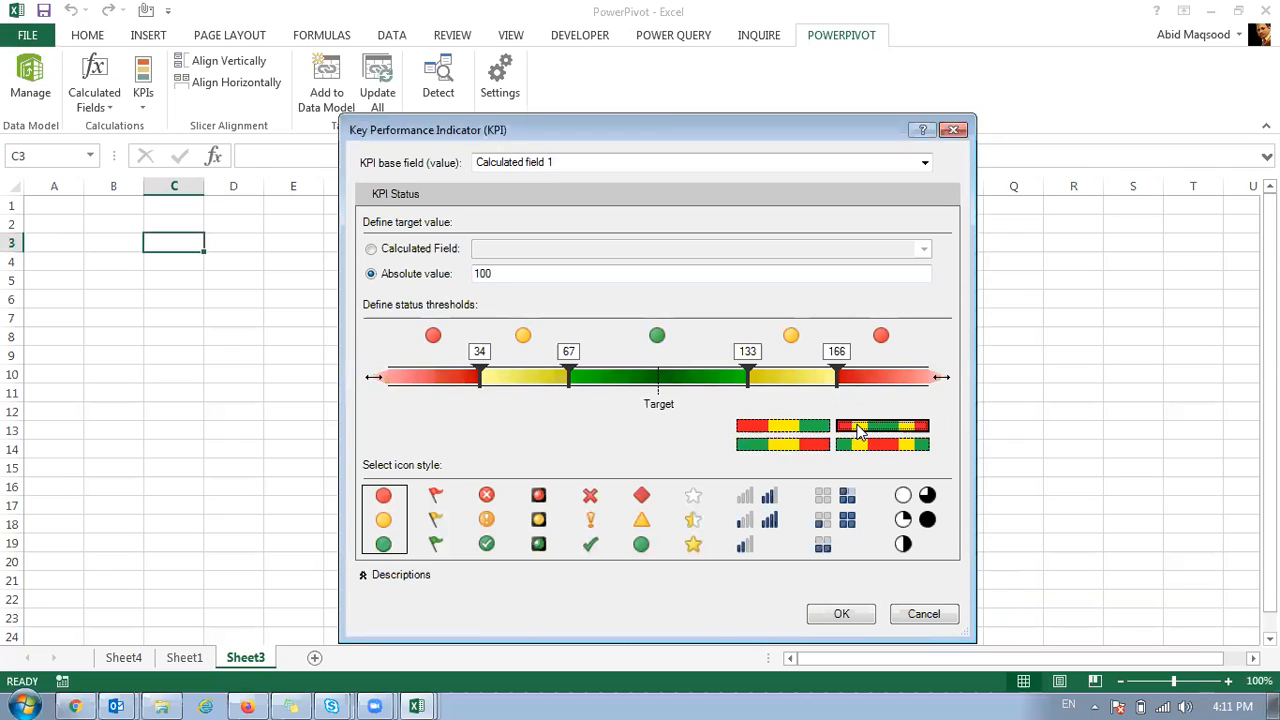
click(880, 444)
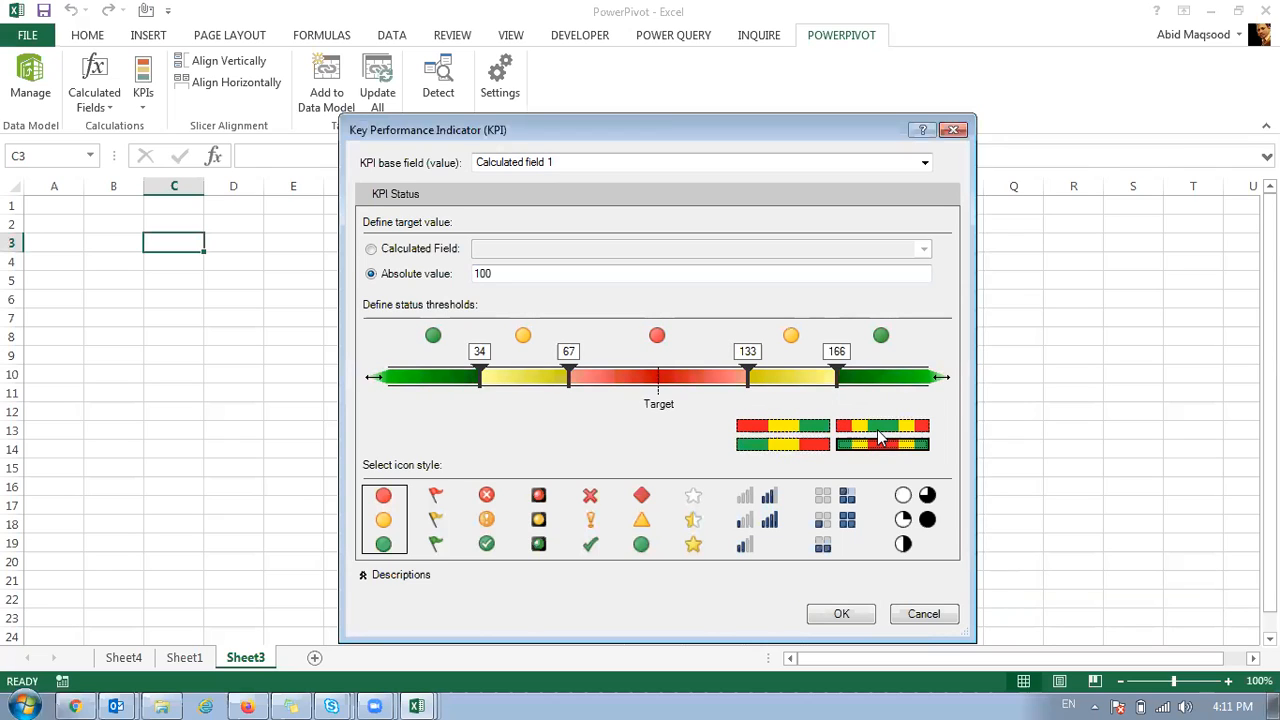
- Compare the two five-band threshold patterns centred on the target, one with green and one with red in the middle
click(880, 428)
click(880, 444)
click(878, 430)
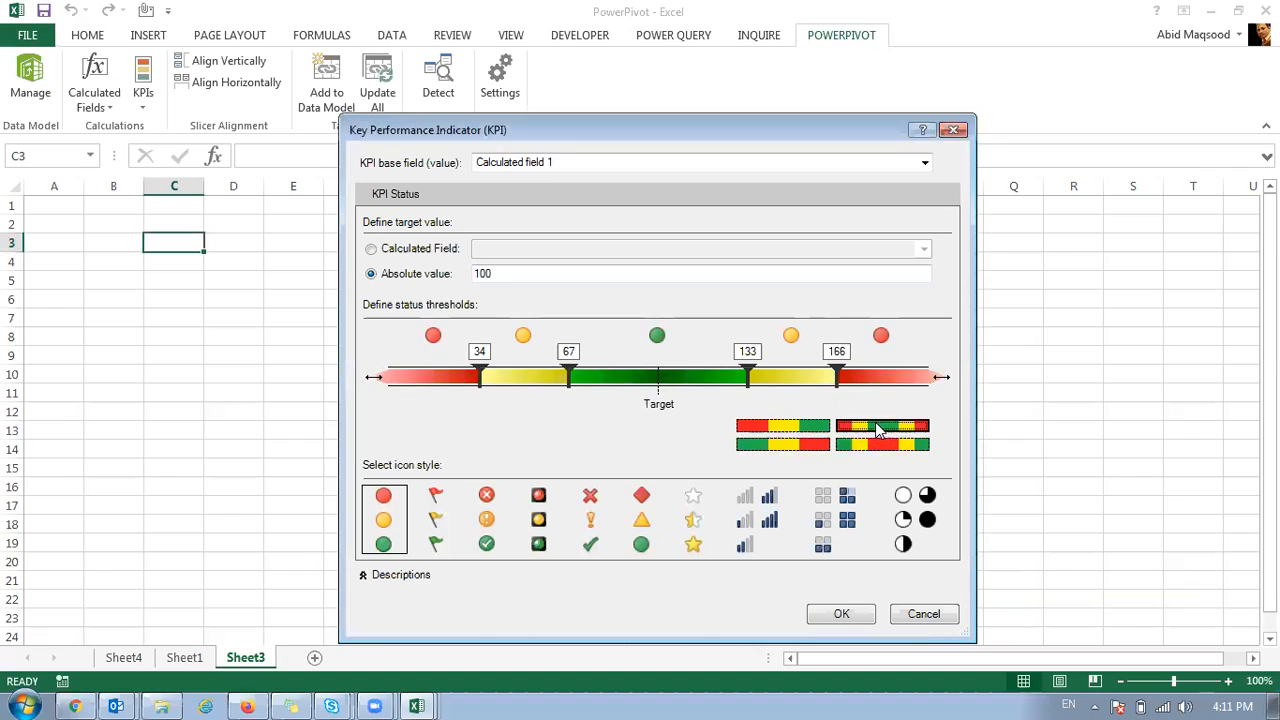
click(877, 444)
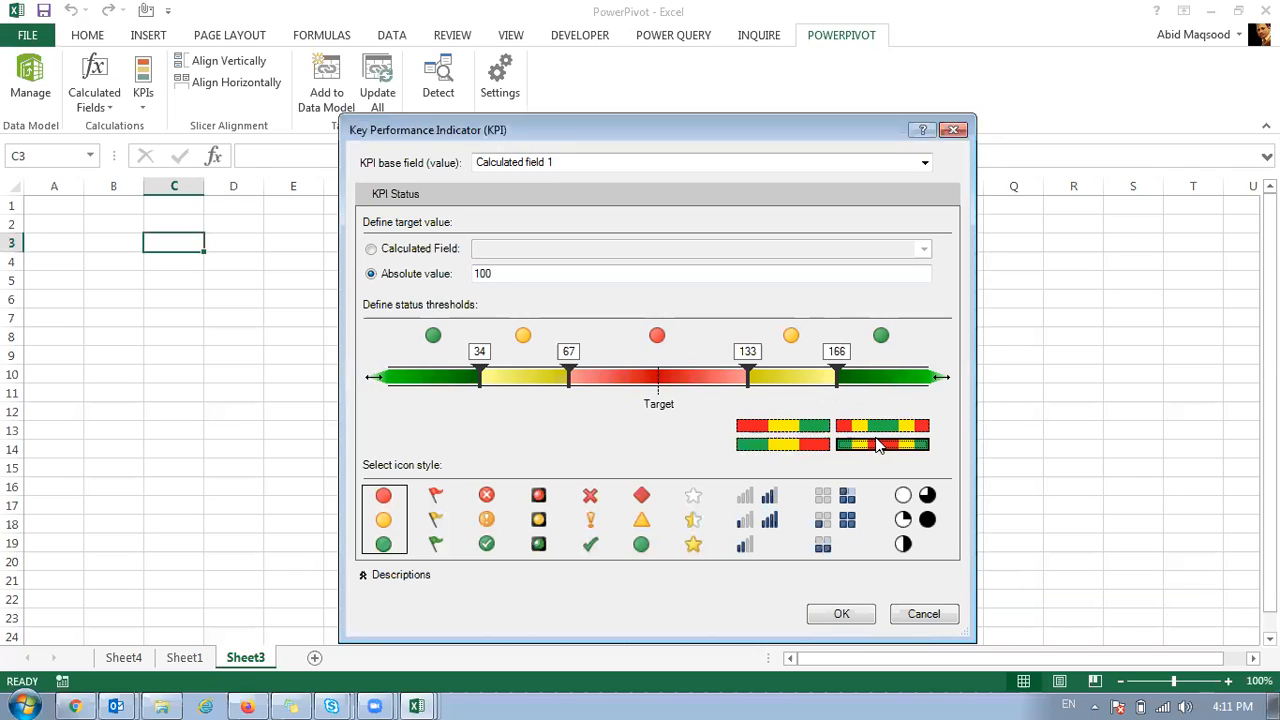
click(878, 428)
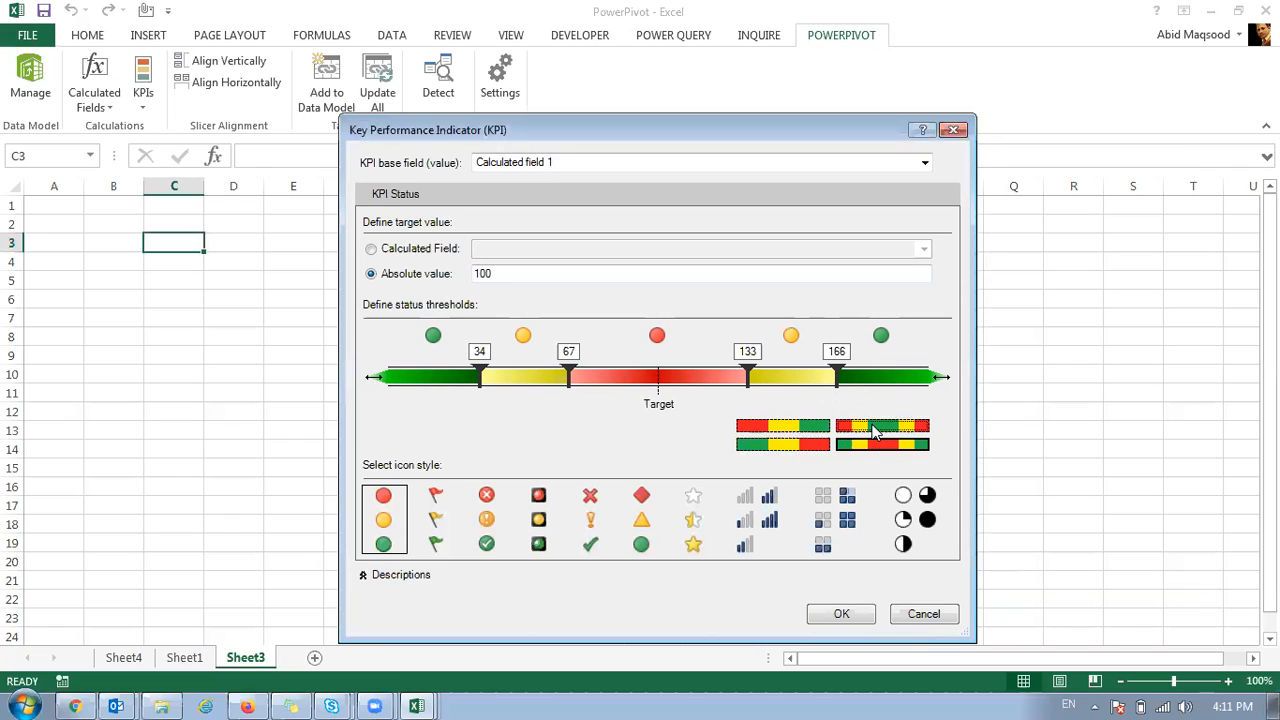
- Set the KPI's status thresholds to the three-band red-yellow-green pattern and create the KPI
click(794, 430)
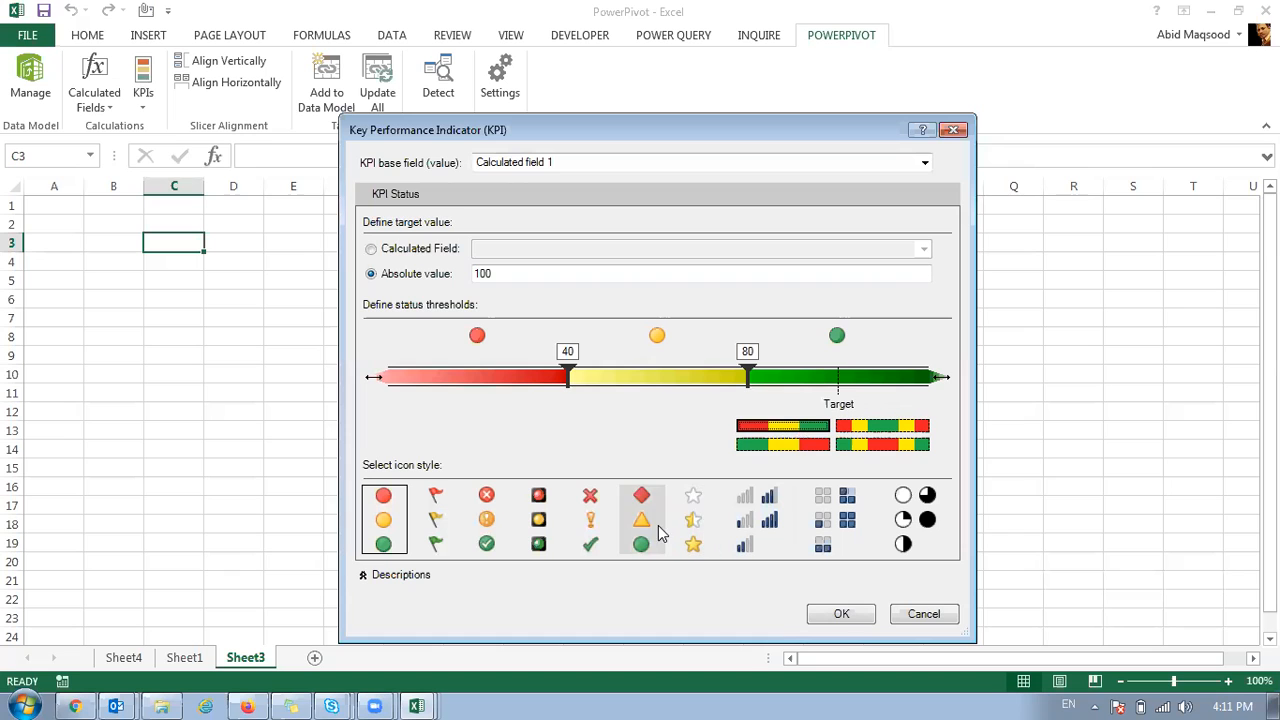
click(692, 520)
click(842, 612)
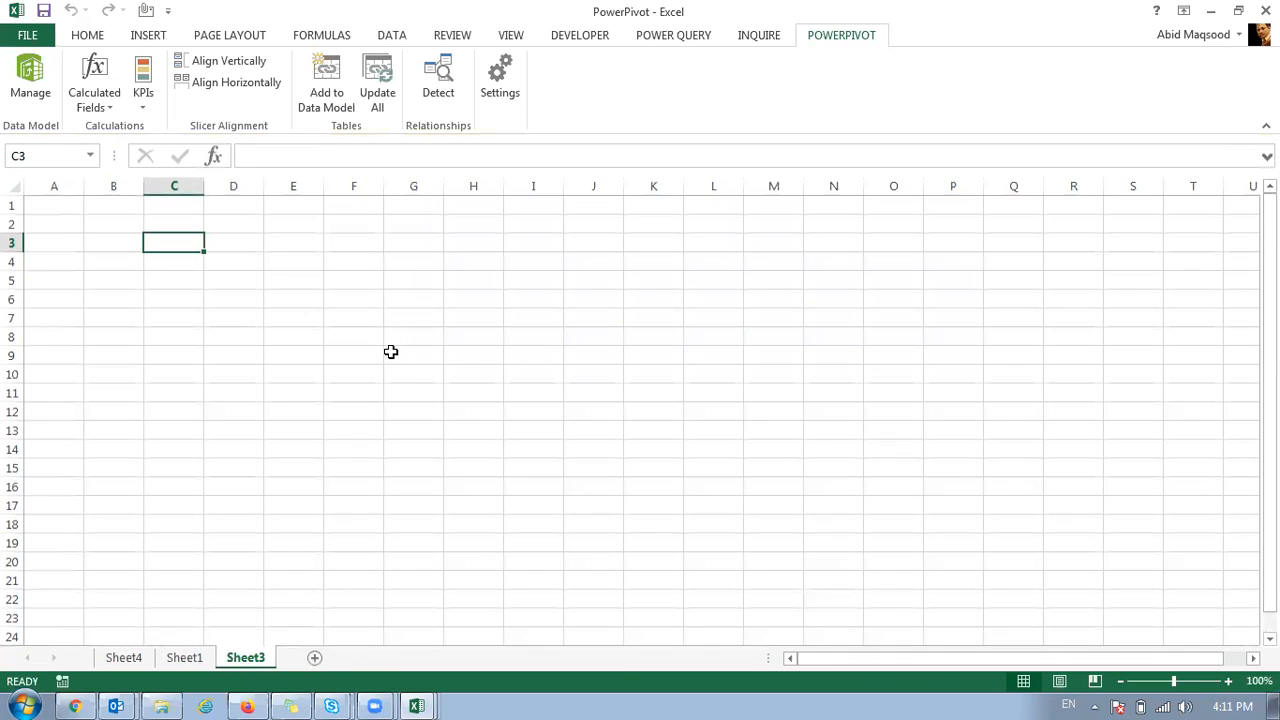
- Switch to the PowerPivot window and inspect Calculated field 1's KPI marker in an enlarged Snipping Tool capture, discarding the capture
click(417, 706)
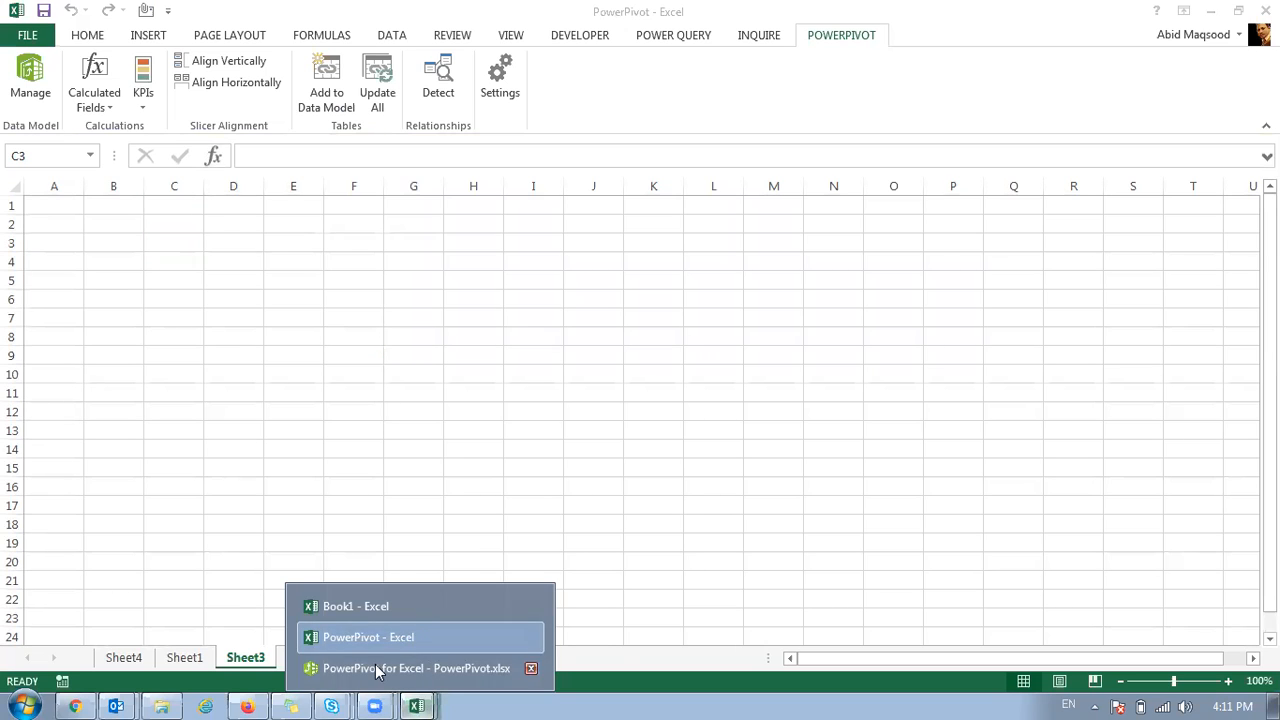
click(378, 668)
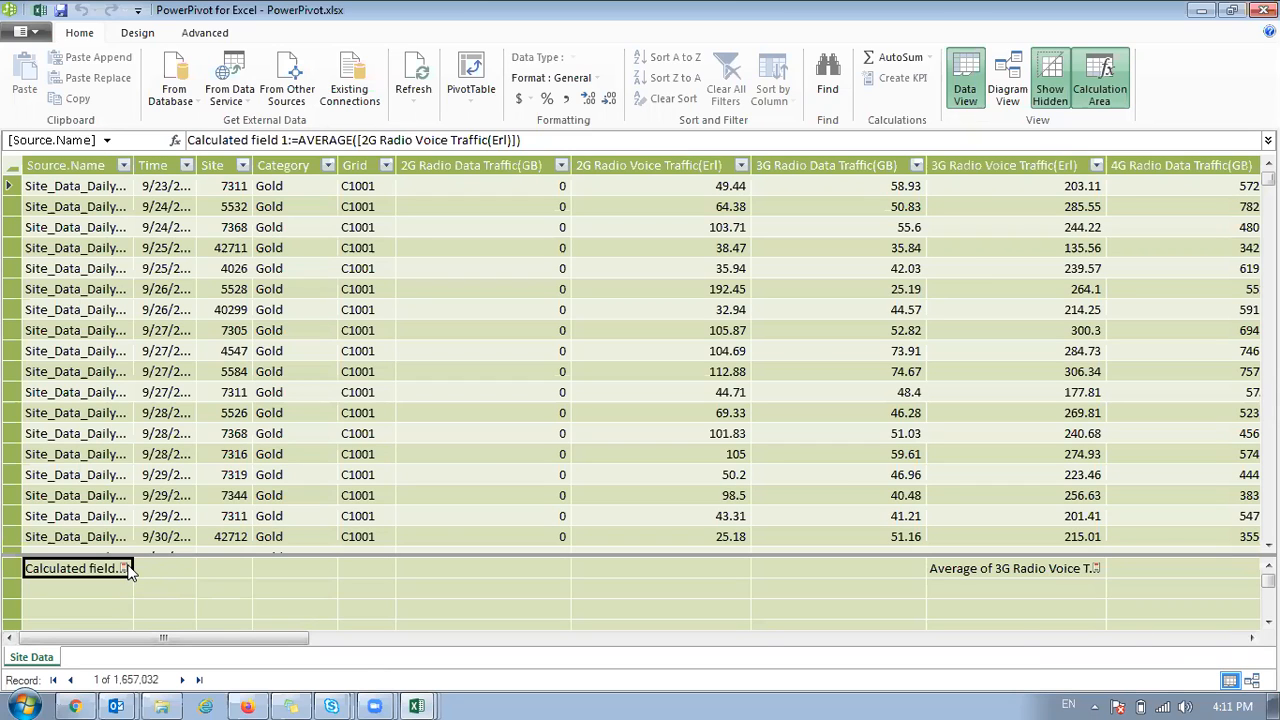
click(24, 706)
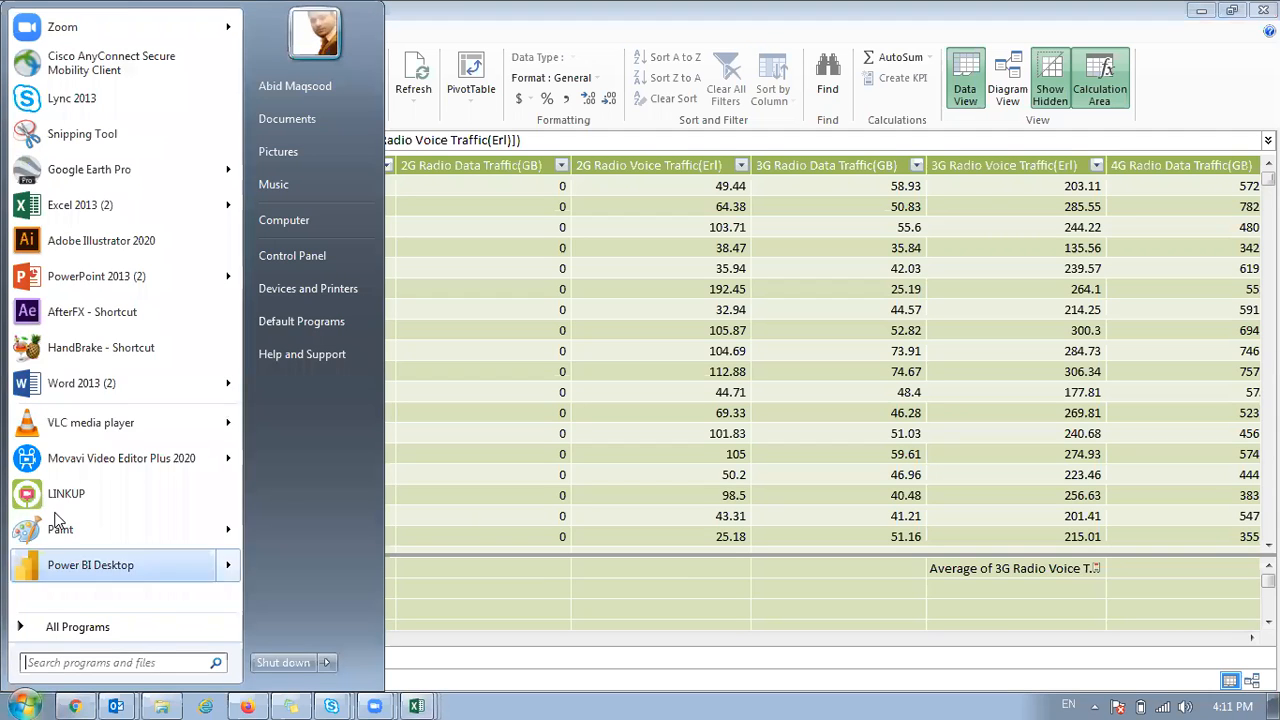
click(58, 131)
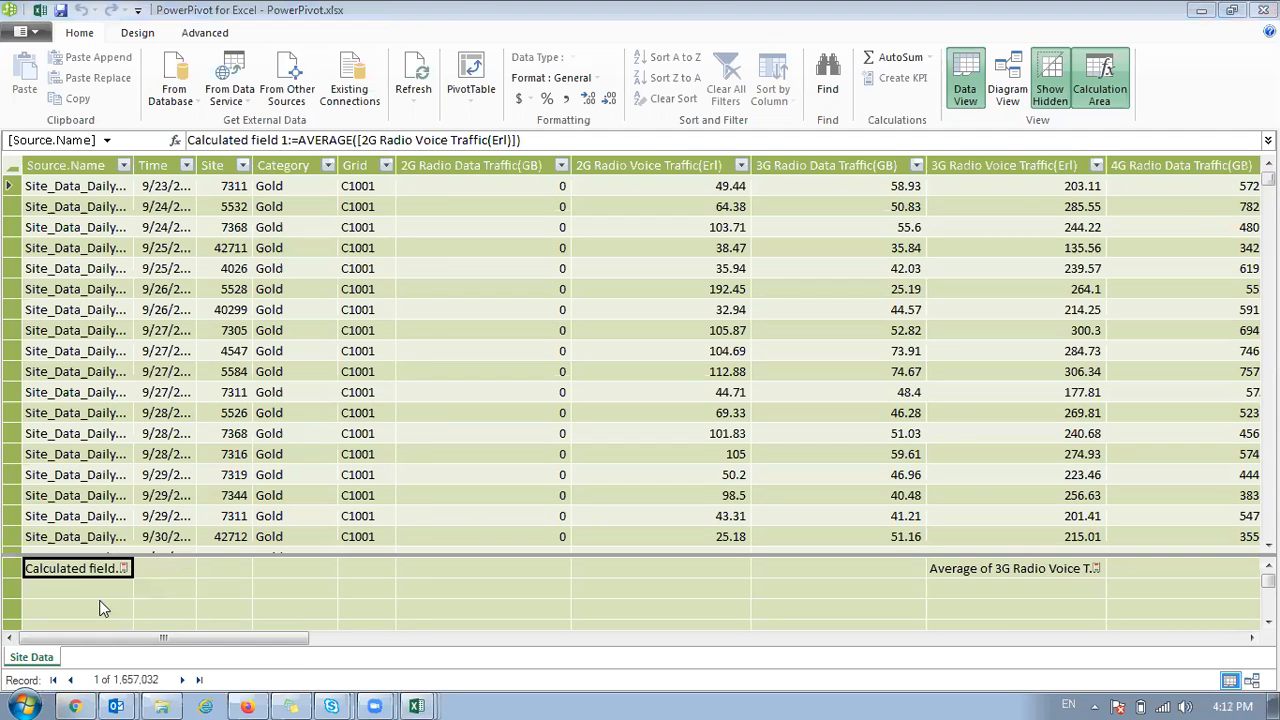
drag(5, 528, 154, 612)
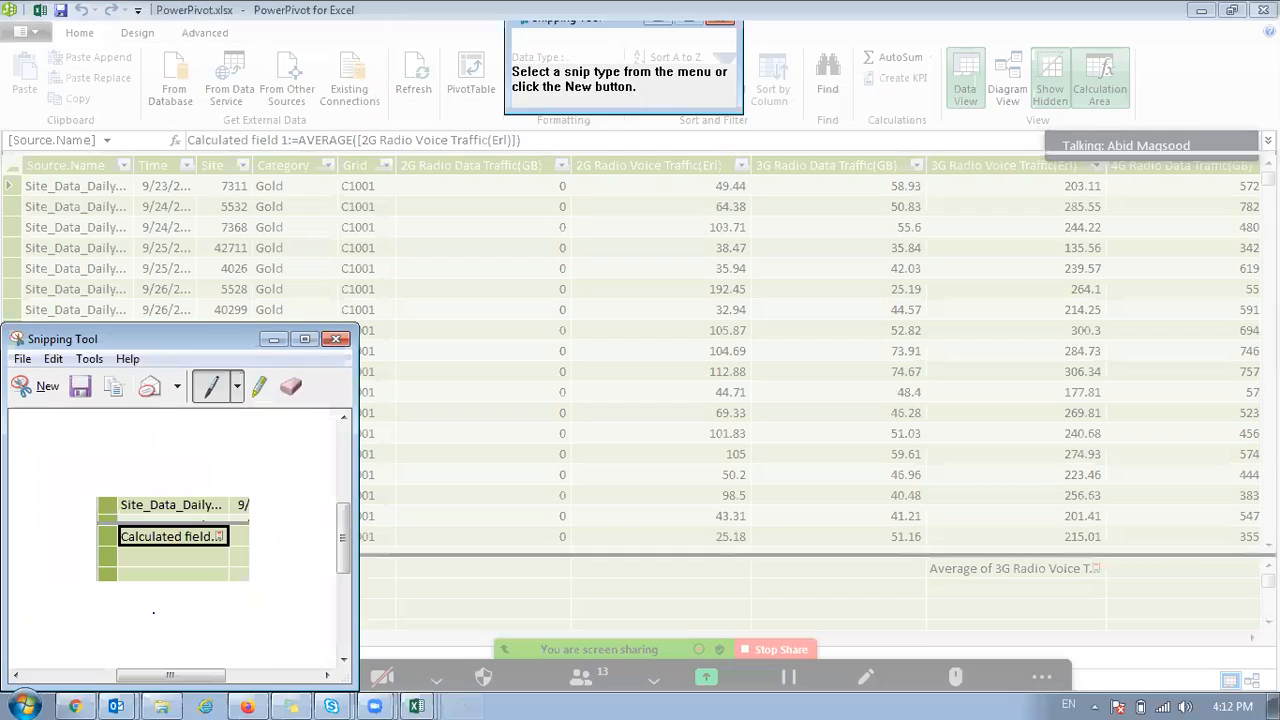
click(305, 339)
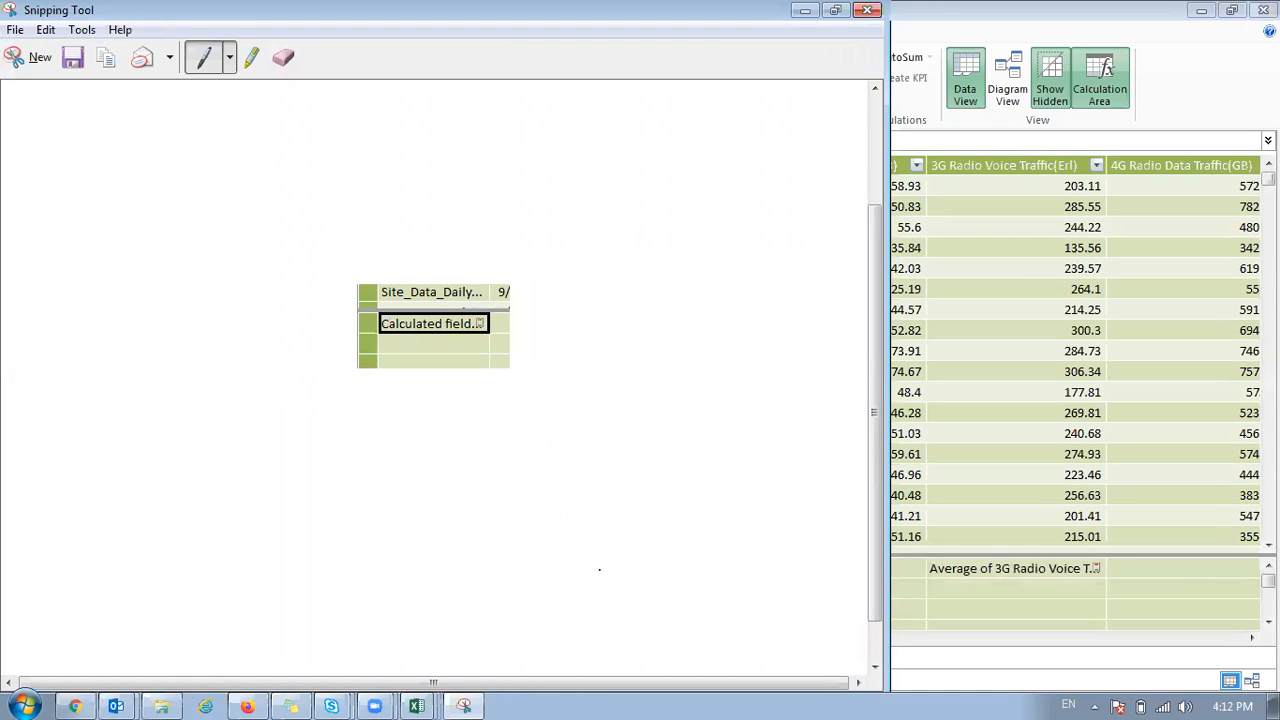
scroll(511, 364, down, 1)
scroll(470, 357, up, 3)
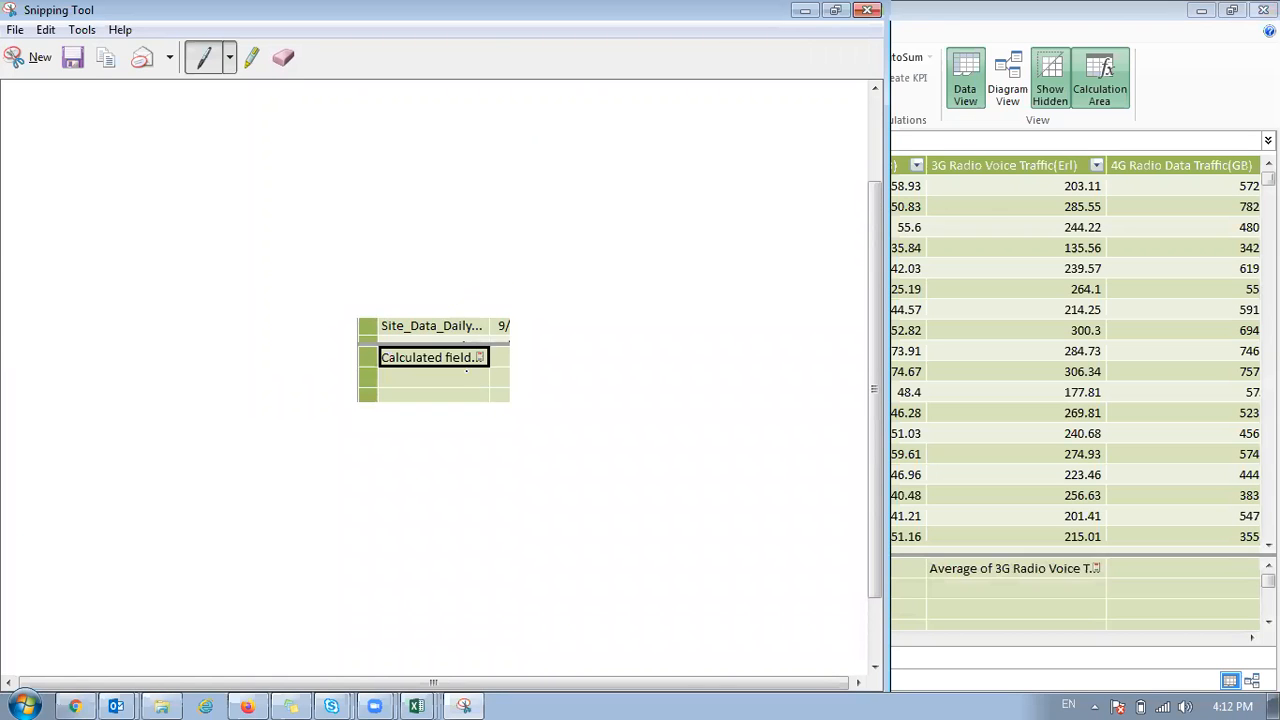
mouse_move(472, 357)
mouse_down()
mouse_move(491, 360)
mouse_move(468, 344)
mouse_up()
click(870, 10)
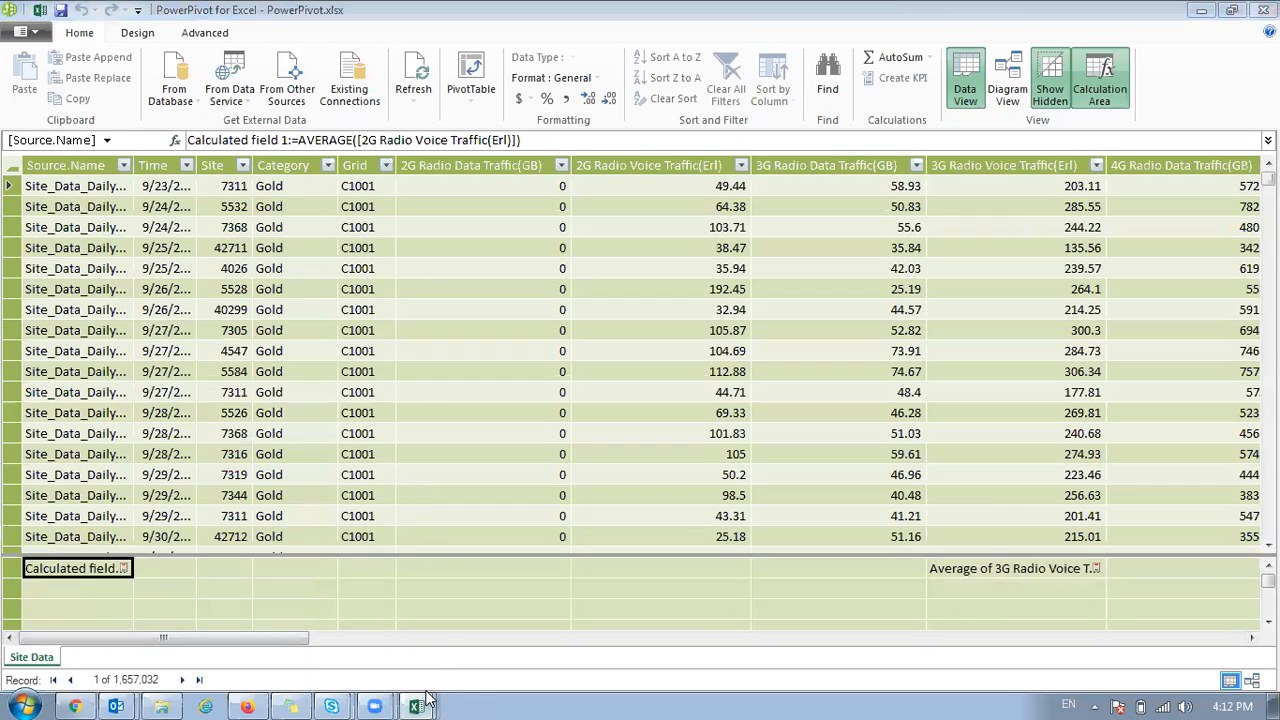
- Return to the Excel workbook and add the Status of Calculated field 1 to the values of the PivotTable on Sheet4
mouse_move(416, 706)
click(337, 641)
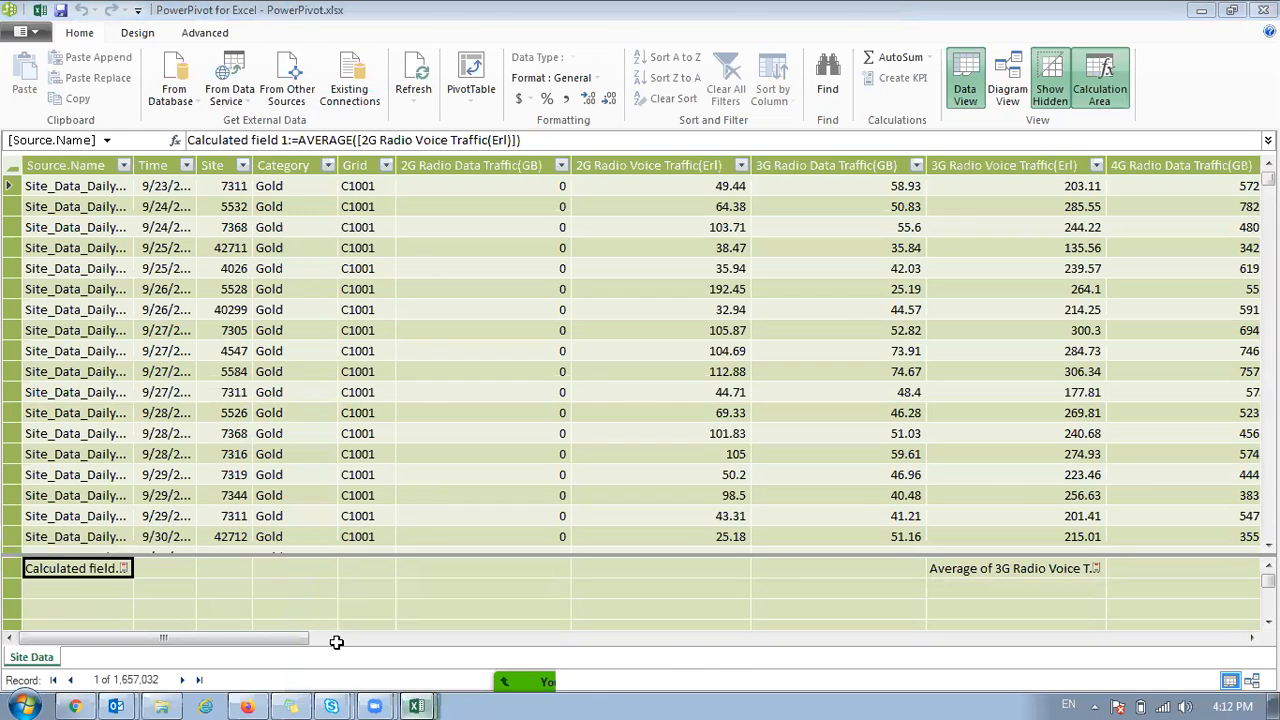
click(188, 657)
click(124, 660)
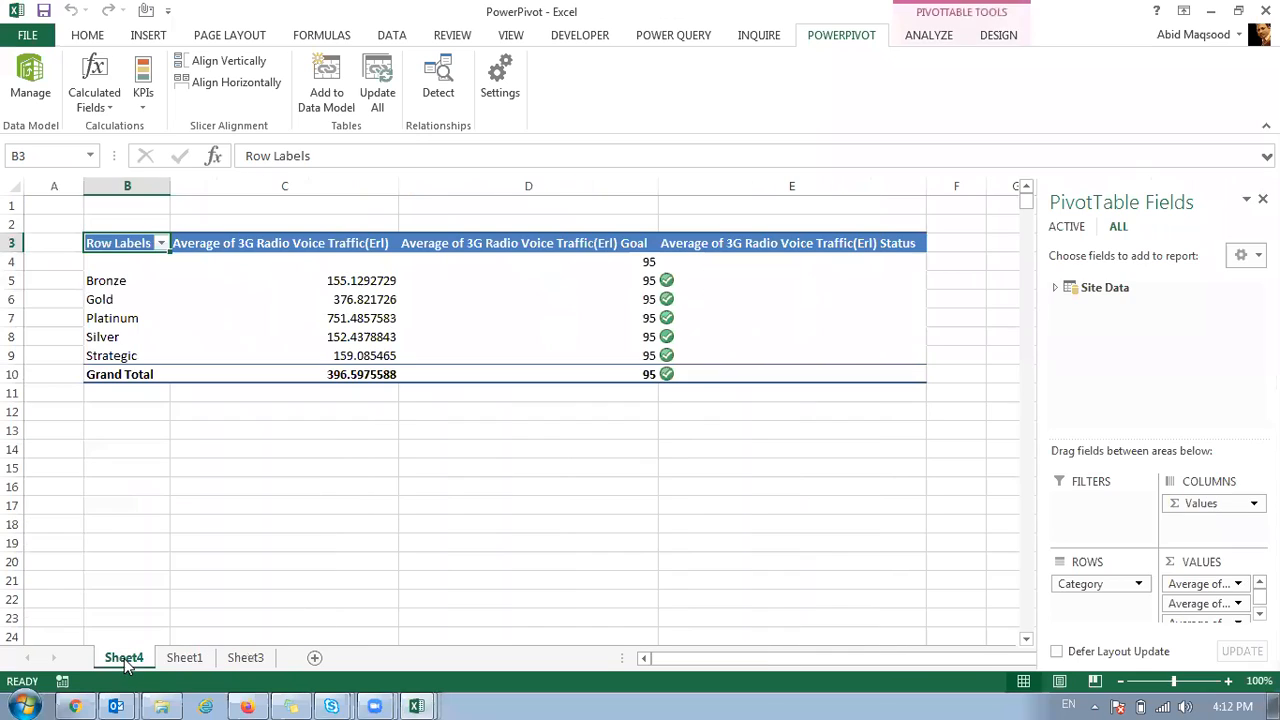
click(496, 280)
click(1054, 287)
scroll(1100, 330, down, 10)
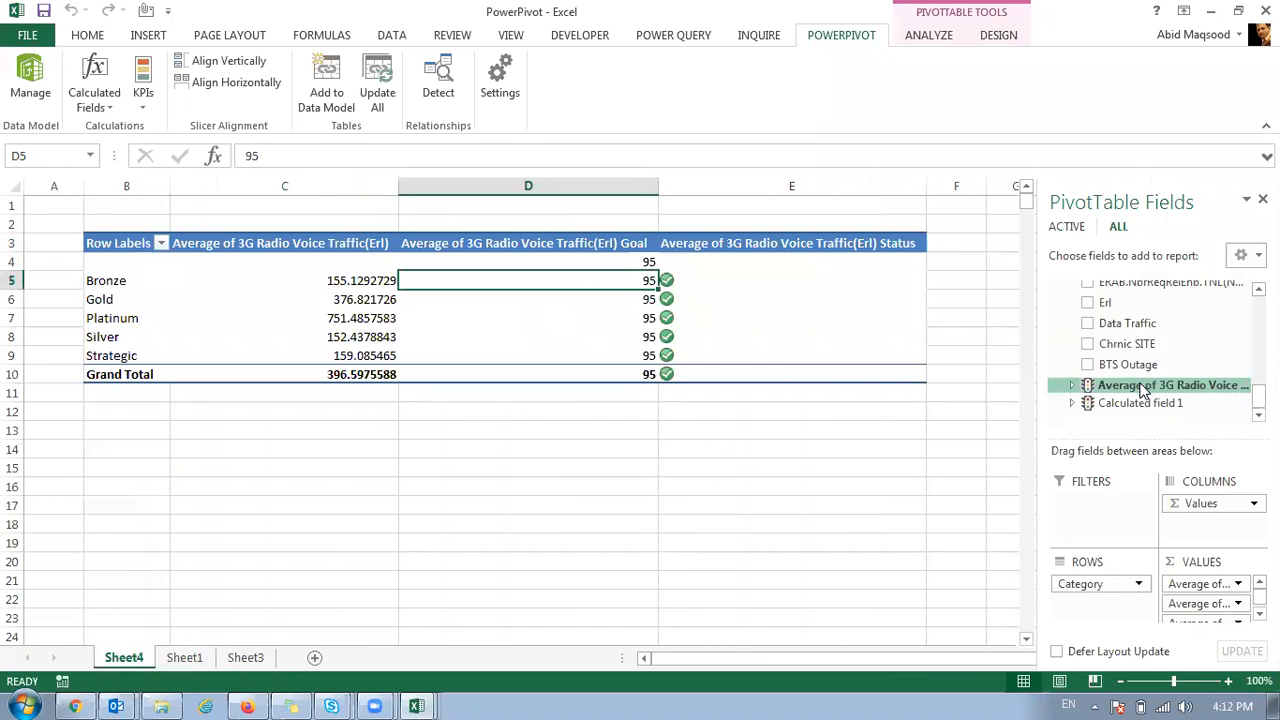
click(1072, 403)
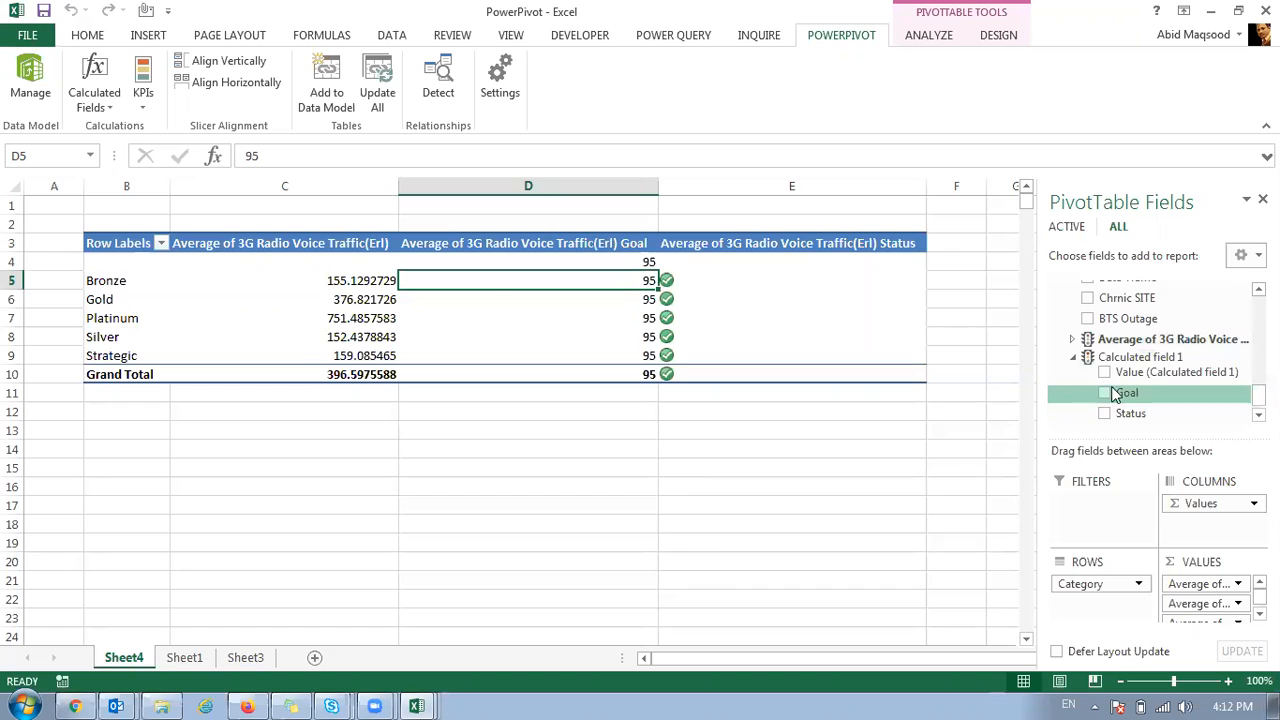
drag(1135, 418, 1207, 620)
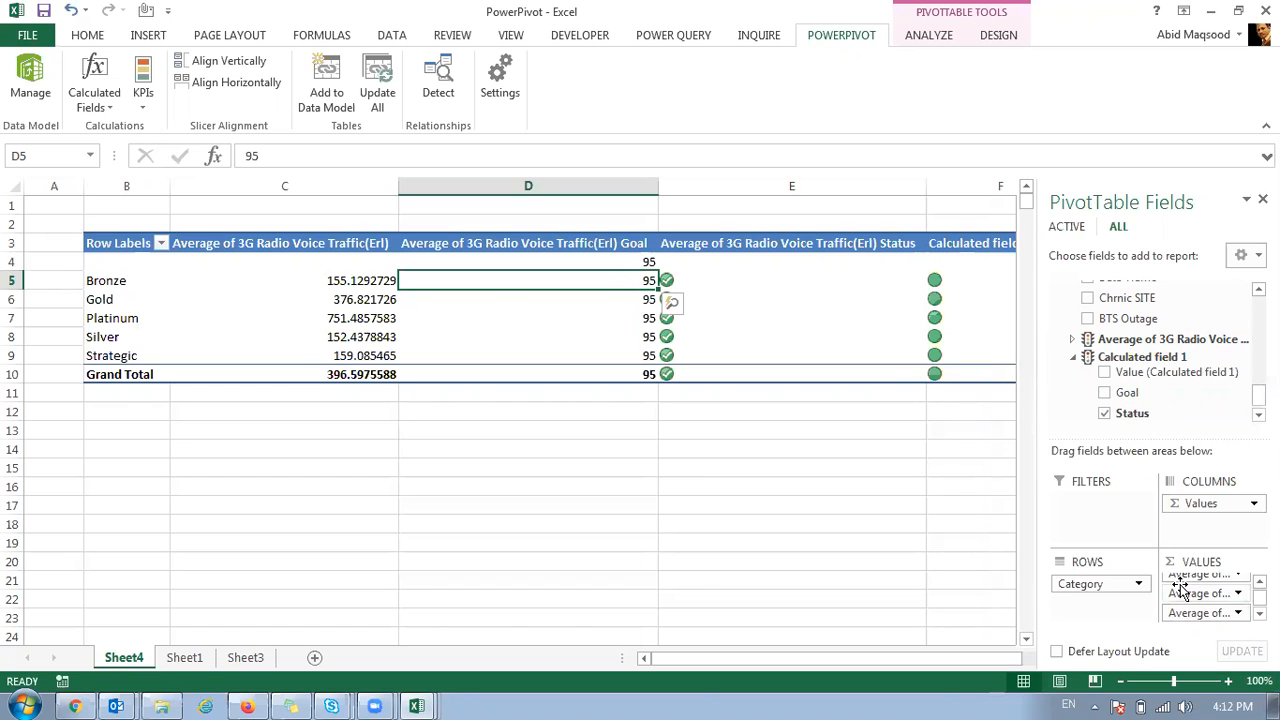
drag(1130, 372, 1229, 420)
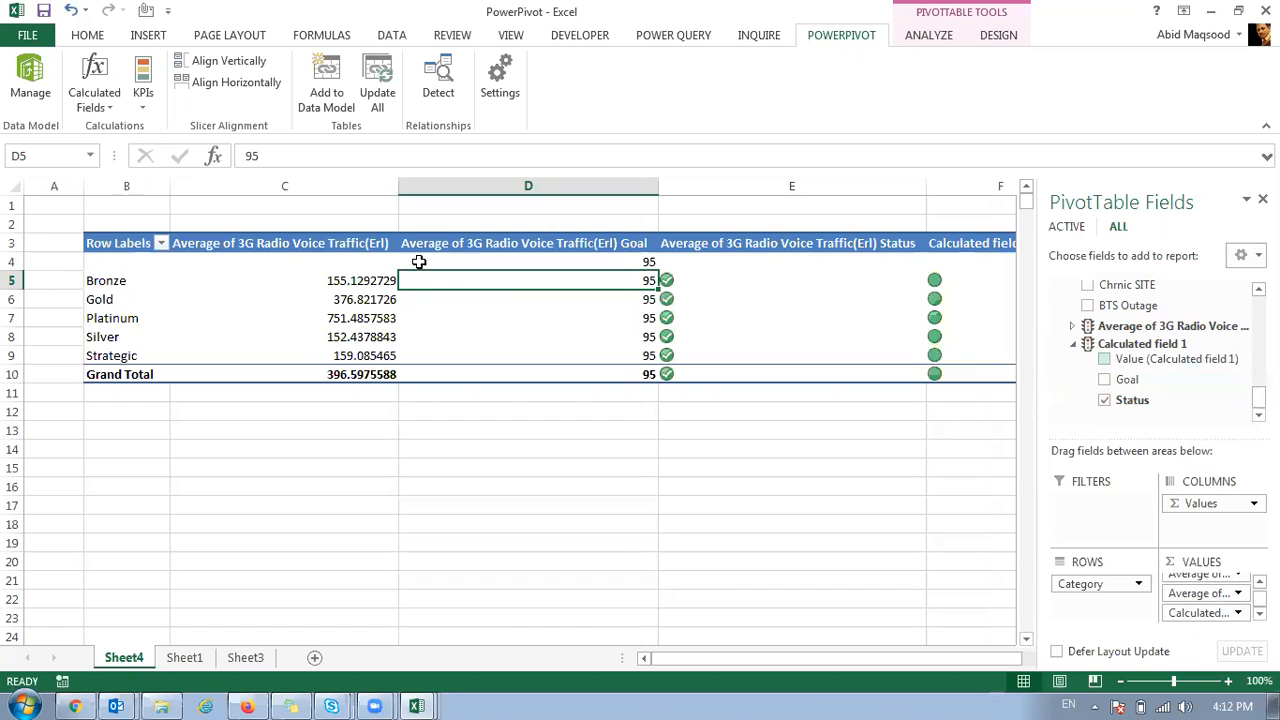
- Replace Category with Site in the rows of the PivotTable
click(290, 288)
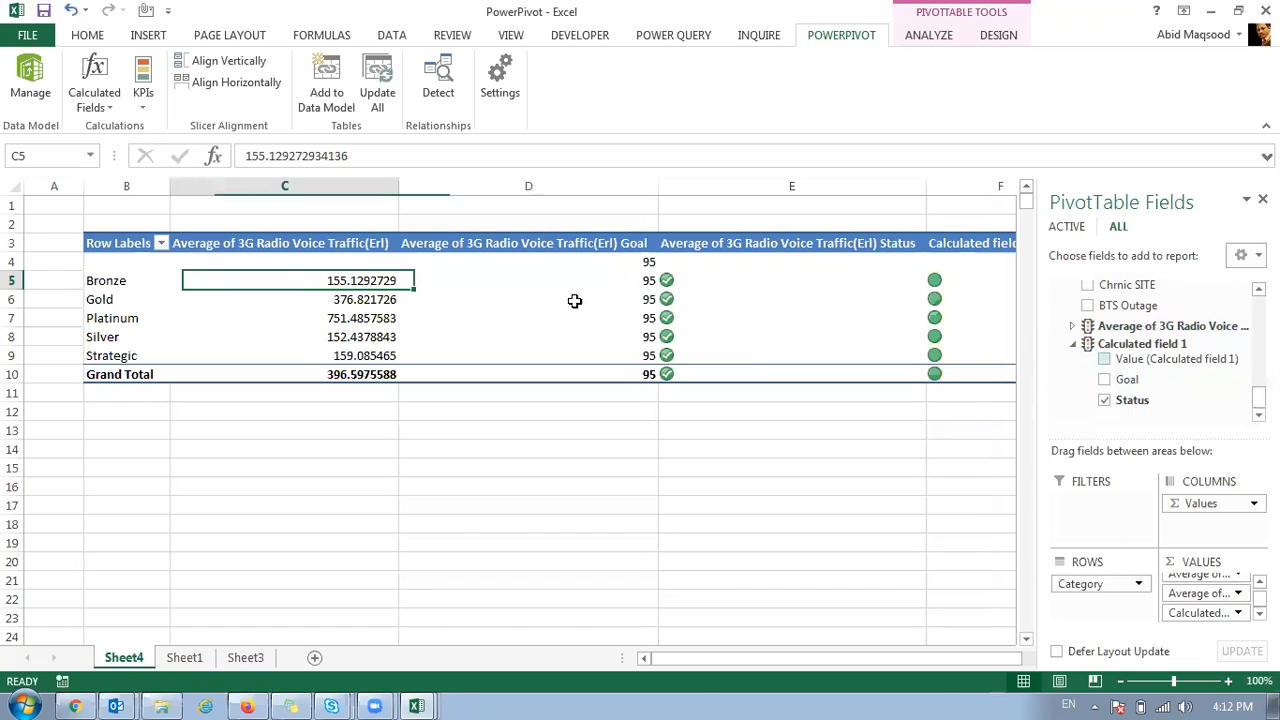
scroll(1170, 330, up, 10)
drag(1106, 345, 1106, 602)
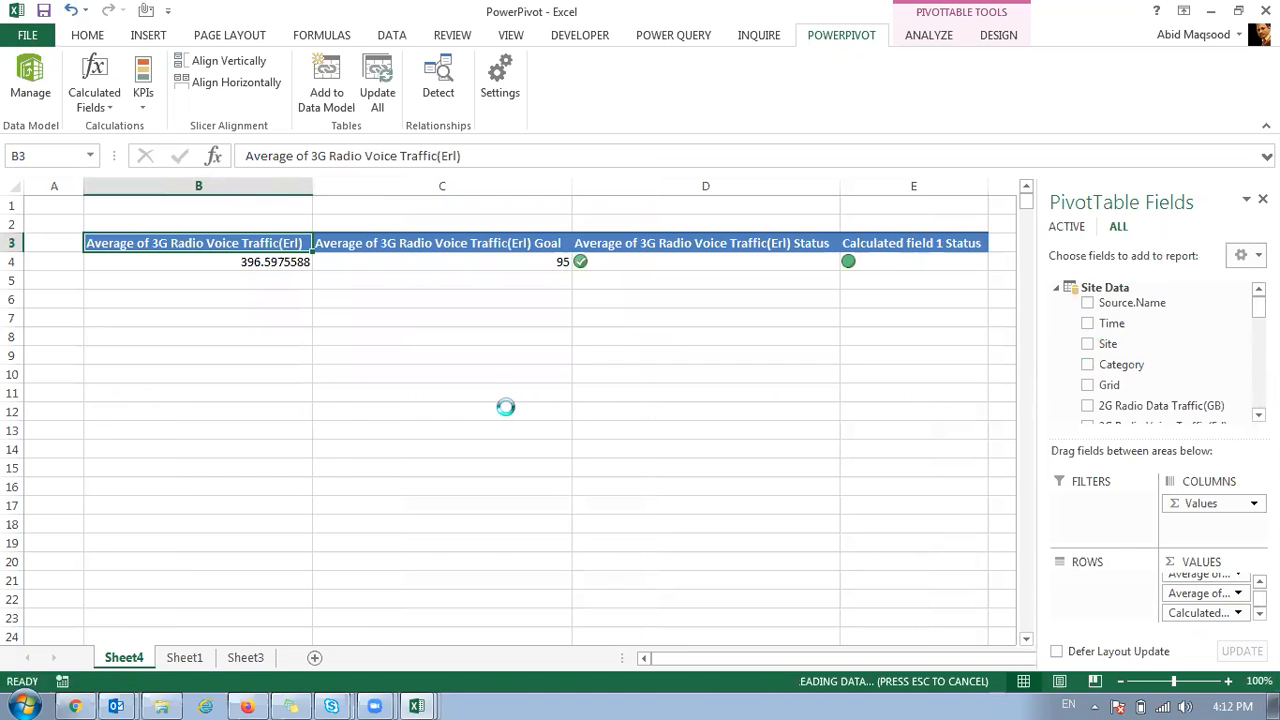
- Examine the Calculated field 1 status icons of the individual sites, including the one in cell F34
scroll(789, 337, down, 6)
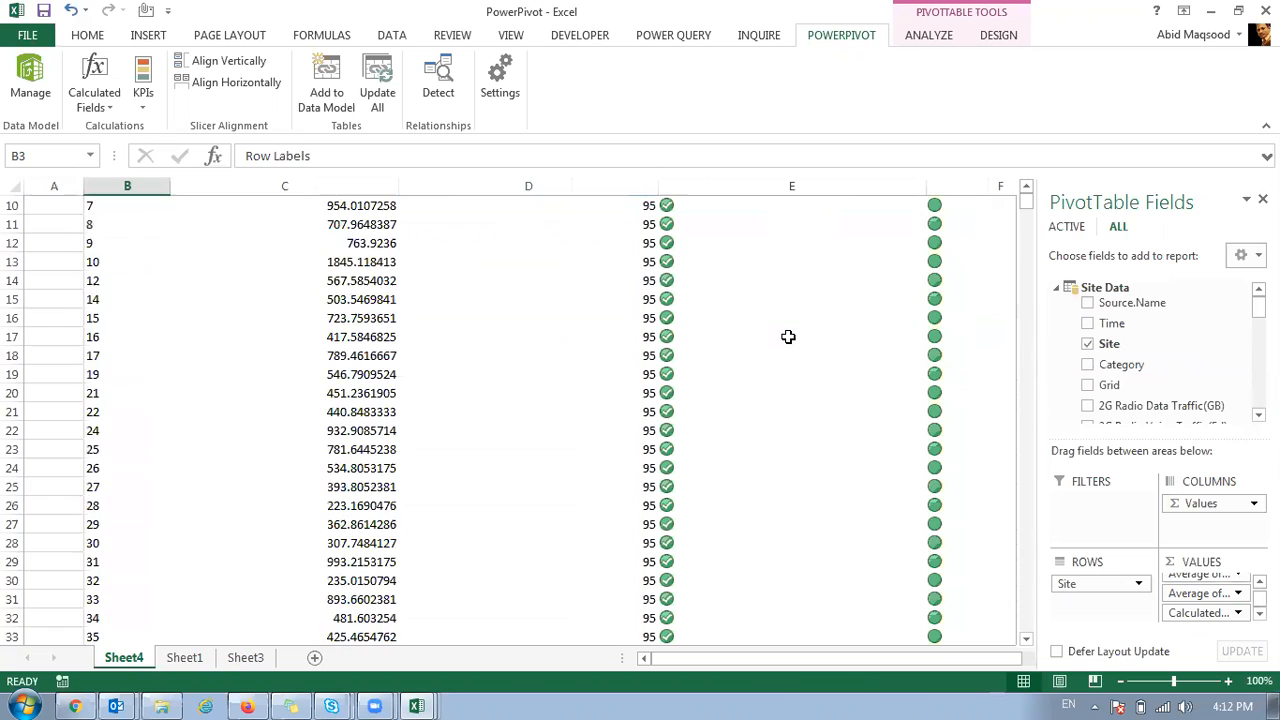
click(929, 492)
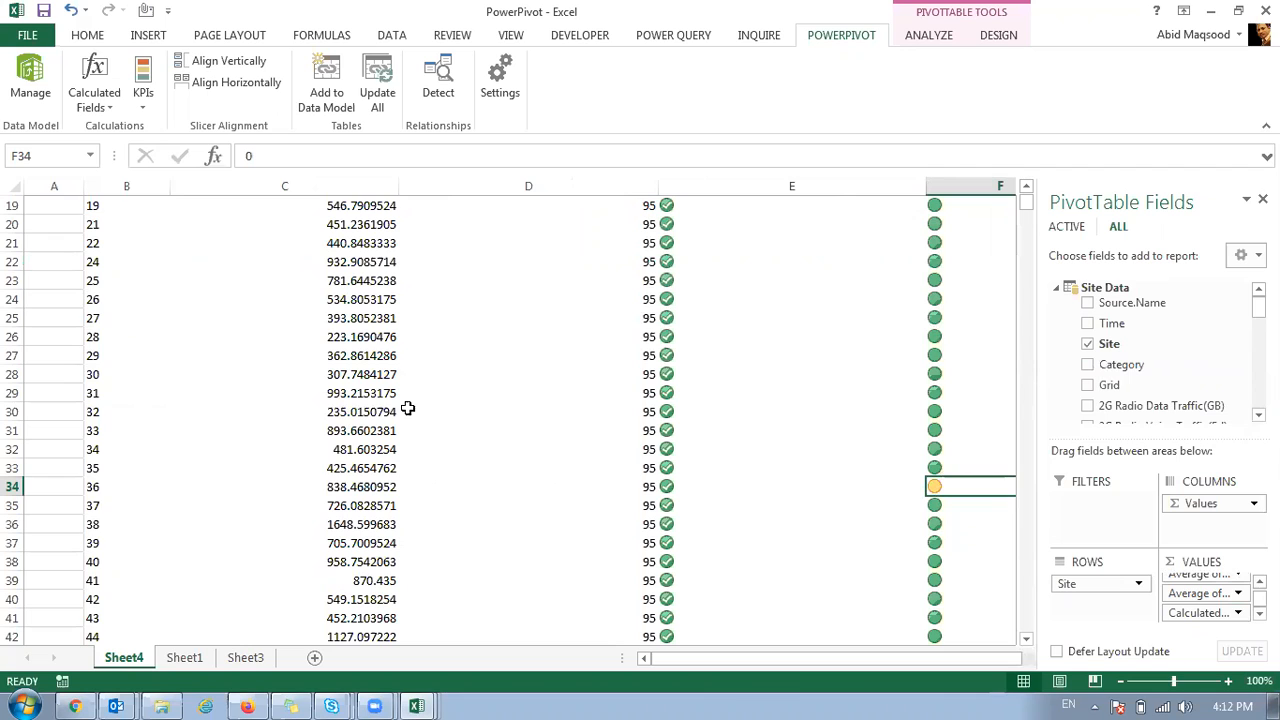
drag(1100, 425, 1102, 350)
scroll(349, 530, up, 5)
scroll(349, 530, right, 1)
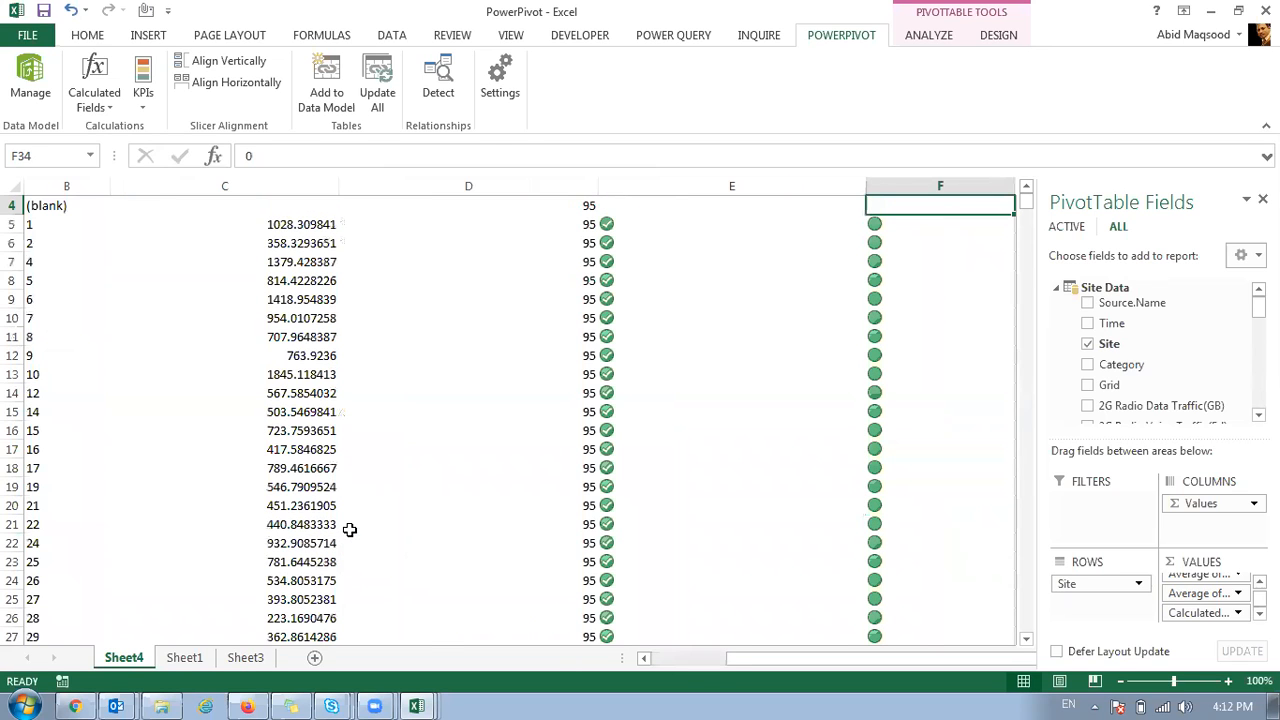
key(Up)
key(Left)
key(Left)
key(Left)
key(Left)
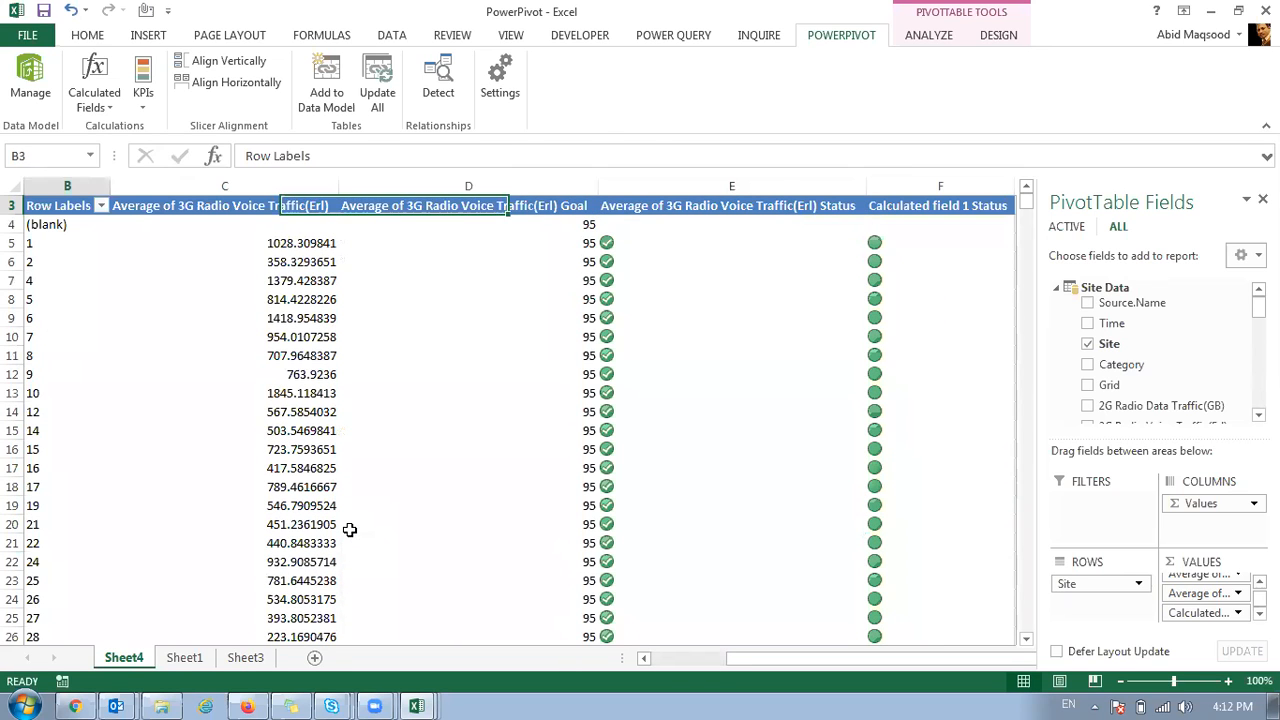
key(Right)
key(Right)
key(Right)
key(Right)
key(ctrl+Left)
key(ctrl+Right)
key(ctrl+Left)
key(ctrl+Right)
key(ctrl+Left)
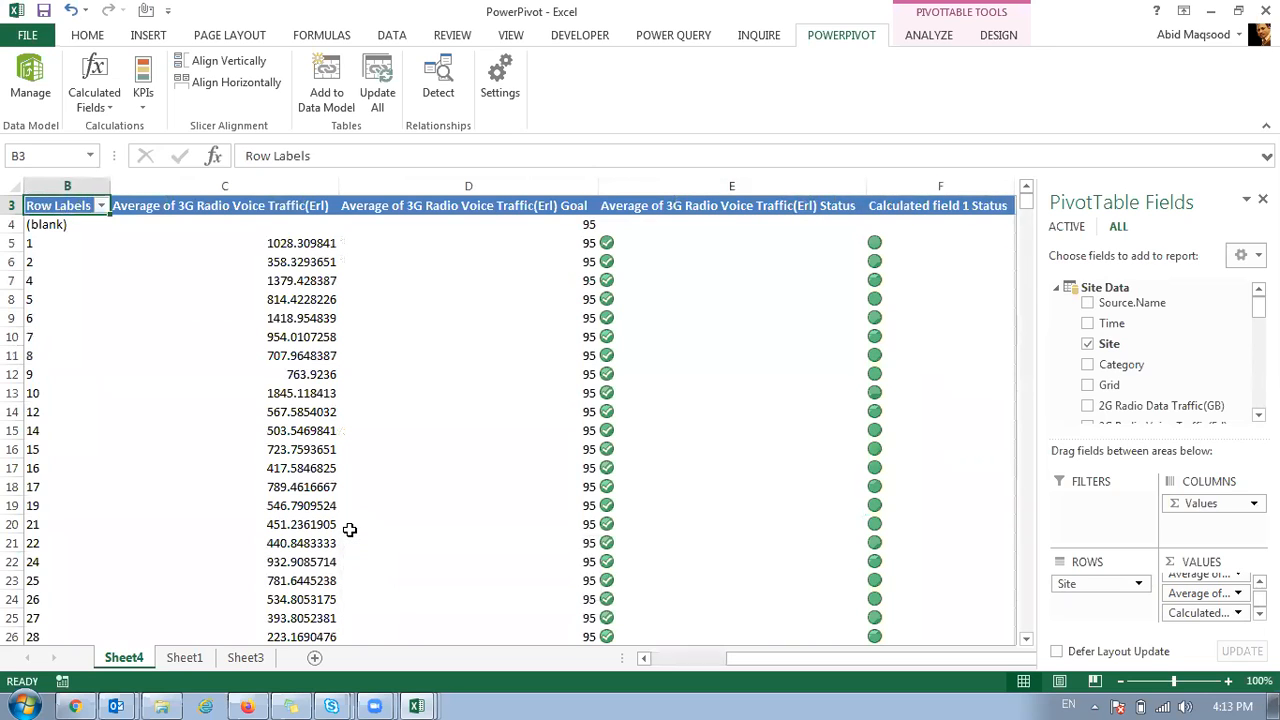
key(ctrl+Right)
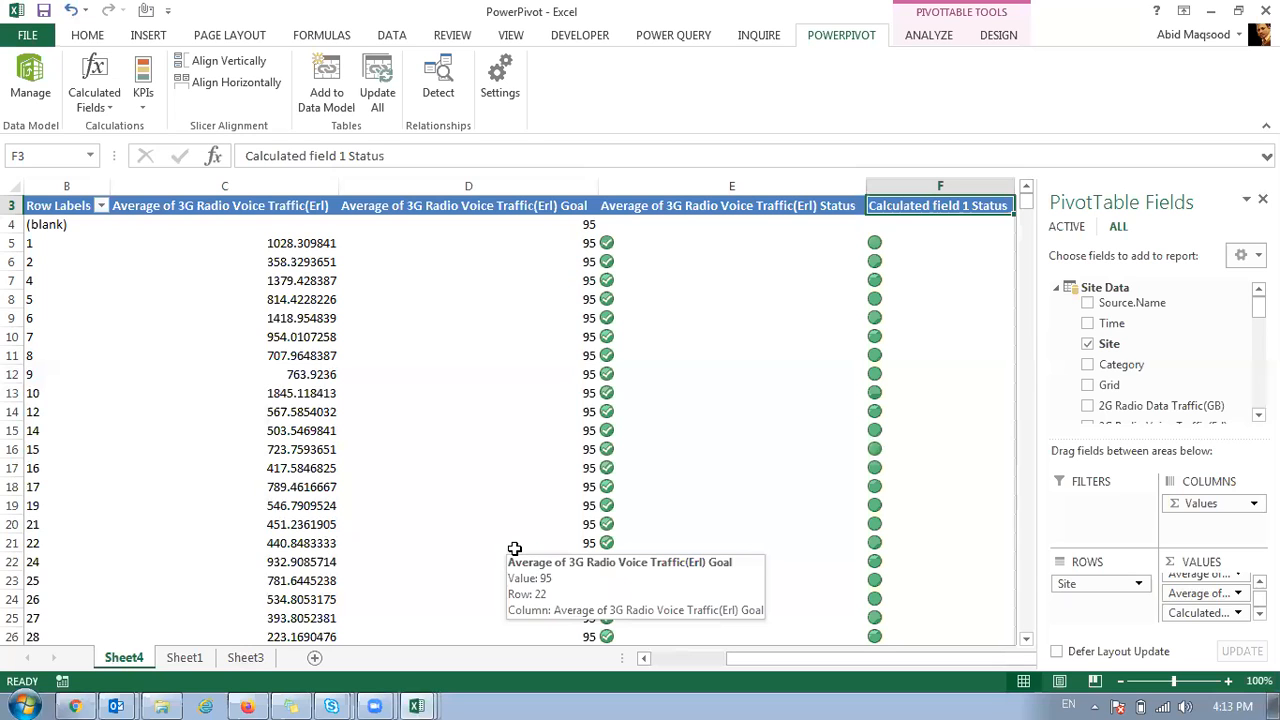
- Look at Sheet3 and the PivotTables on Sheet1, and switch to the PowerPivot window
click(246, 658)
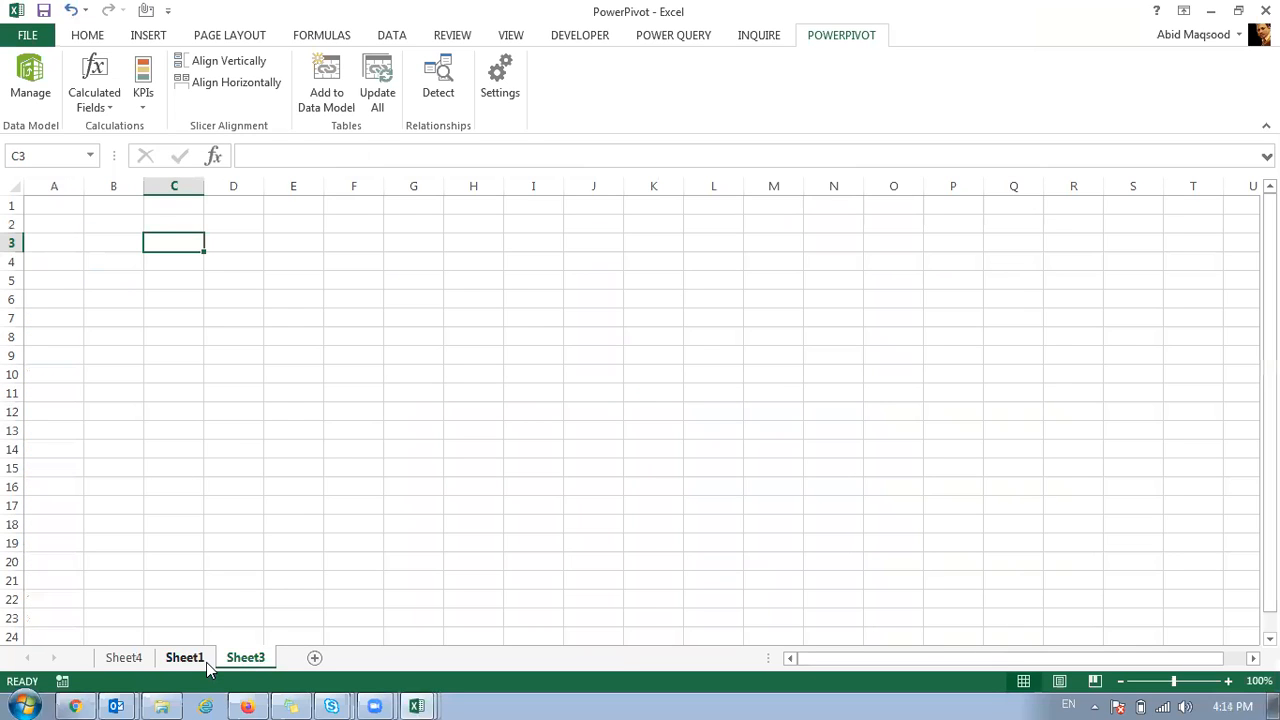
click(185, 658)
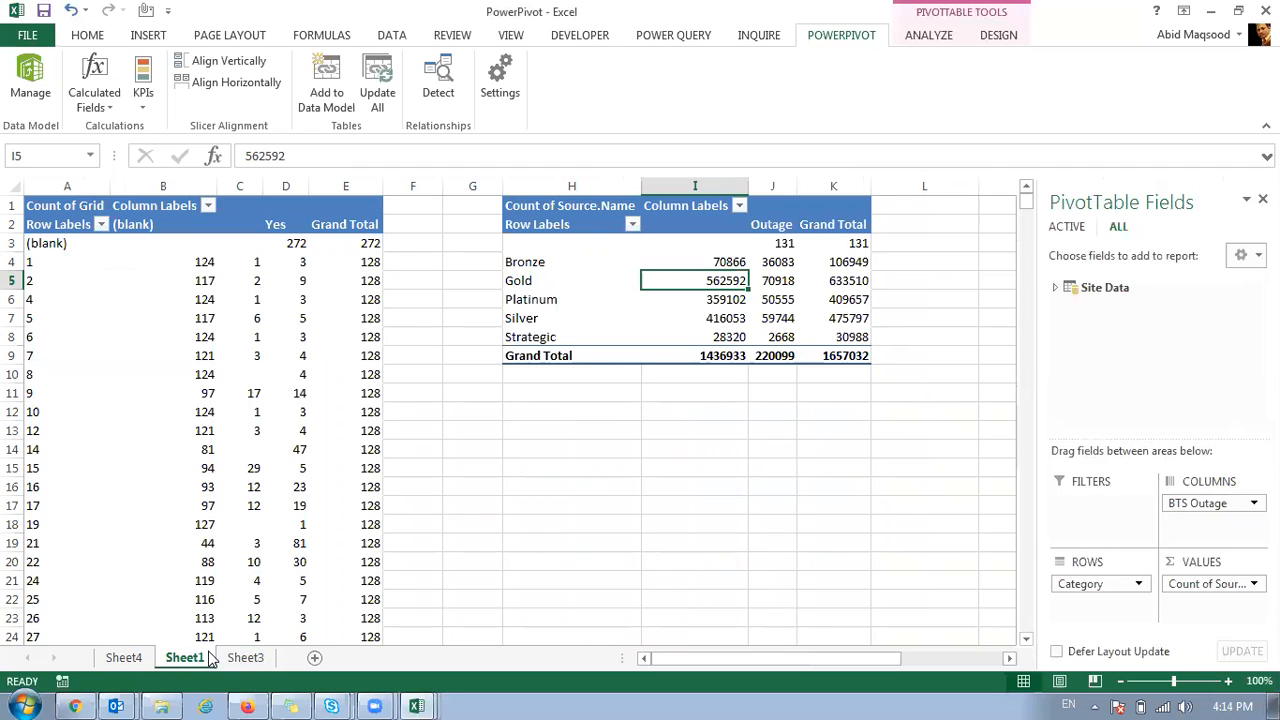
click(245, 657)
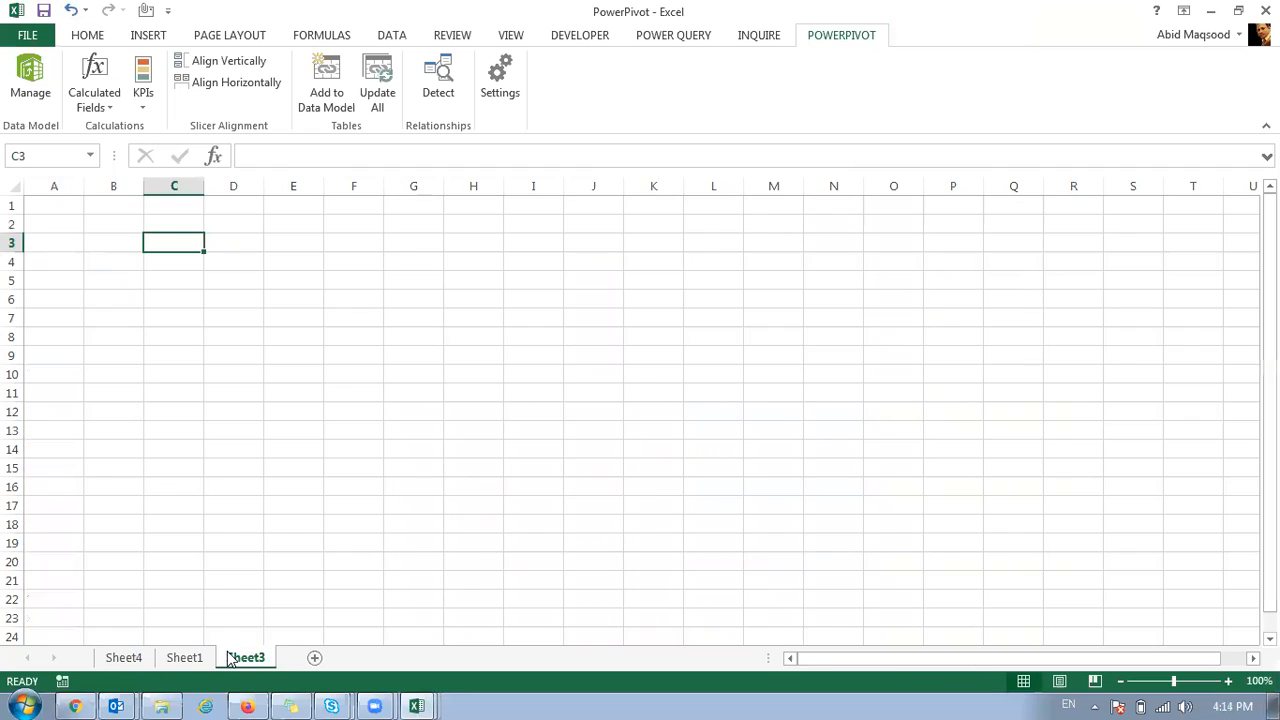
mouse_move(416, 706)
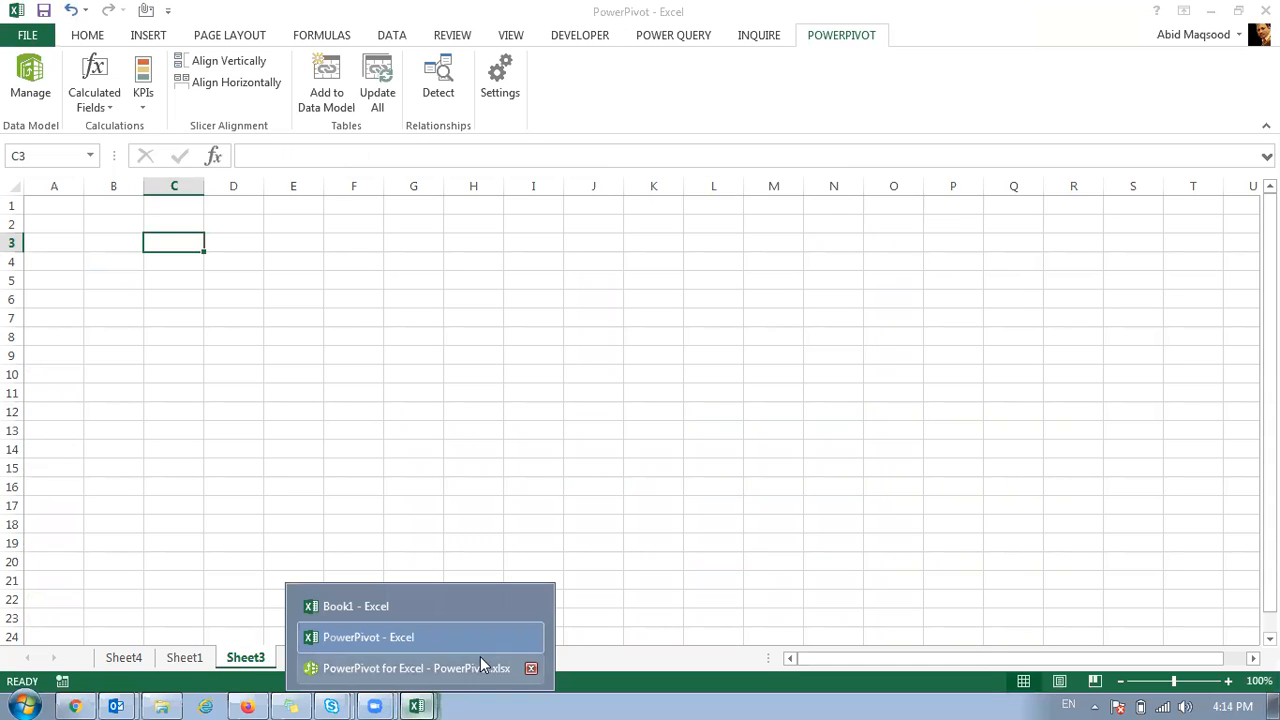
click(469, 667)
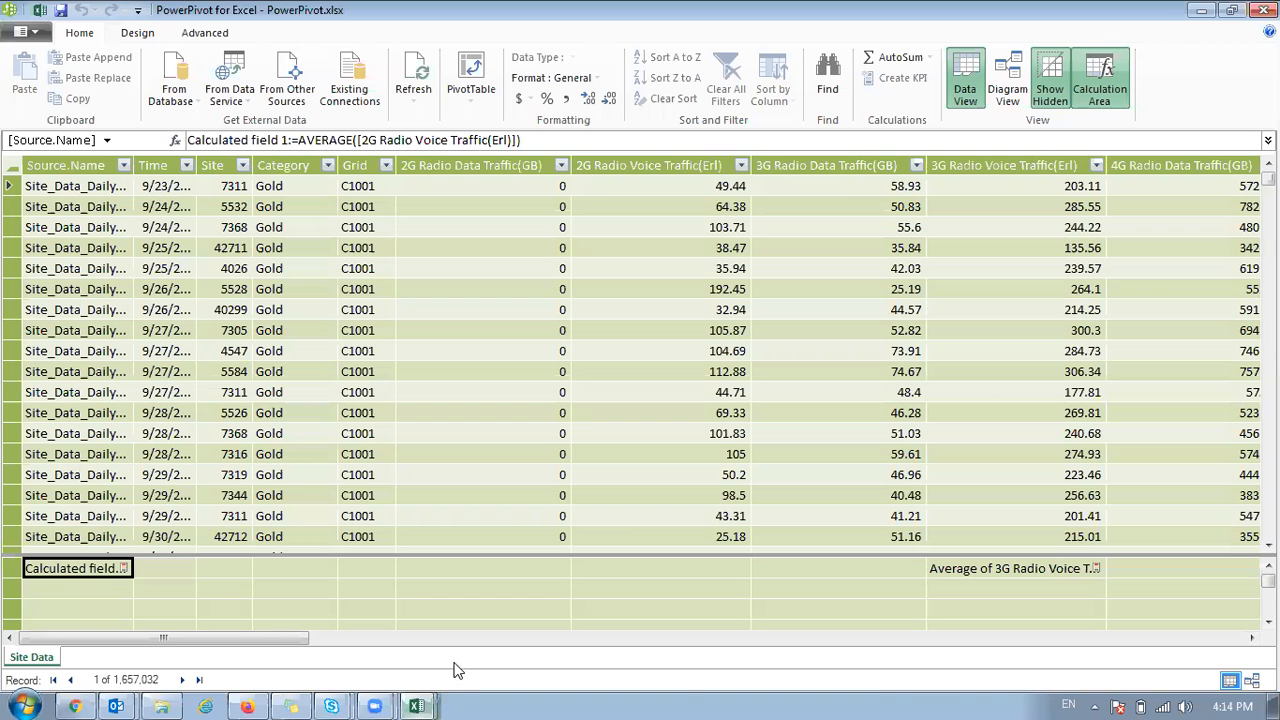
- Go across the Site Data table to its last columns and examine the formula of the Data Traffic column
click(105, 289)
key(Up)
key(Up)
key(Up)
key(Up)
key(Up)
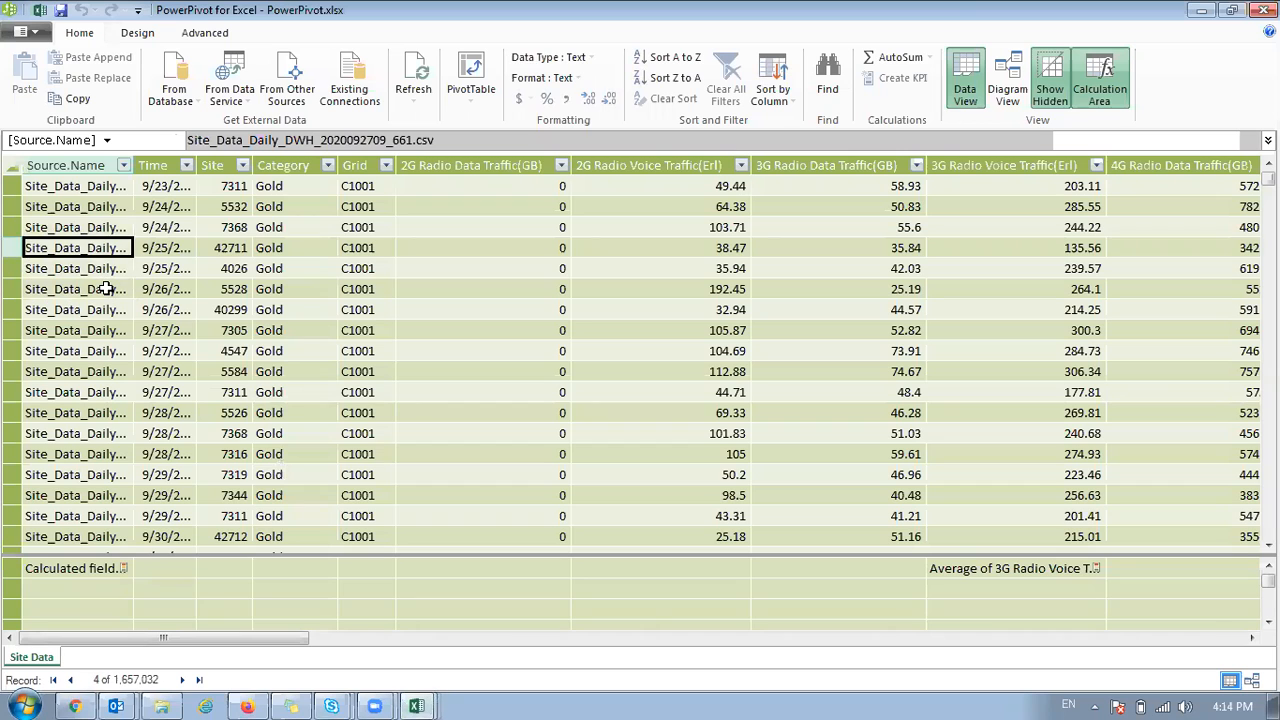
key(Right)
key(Right)
key(Right)
key(Right)
key(Right)
key(Right)
key(Right)
key(Right)
key(Right)
key(Right)
key(Right)
key(Right)
key(Right)
key(Right)
key(Right)
key(Right)
key(Right)
key(Right)
key(Right)
key(Right)
key(Right)
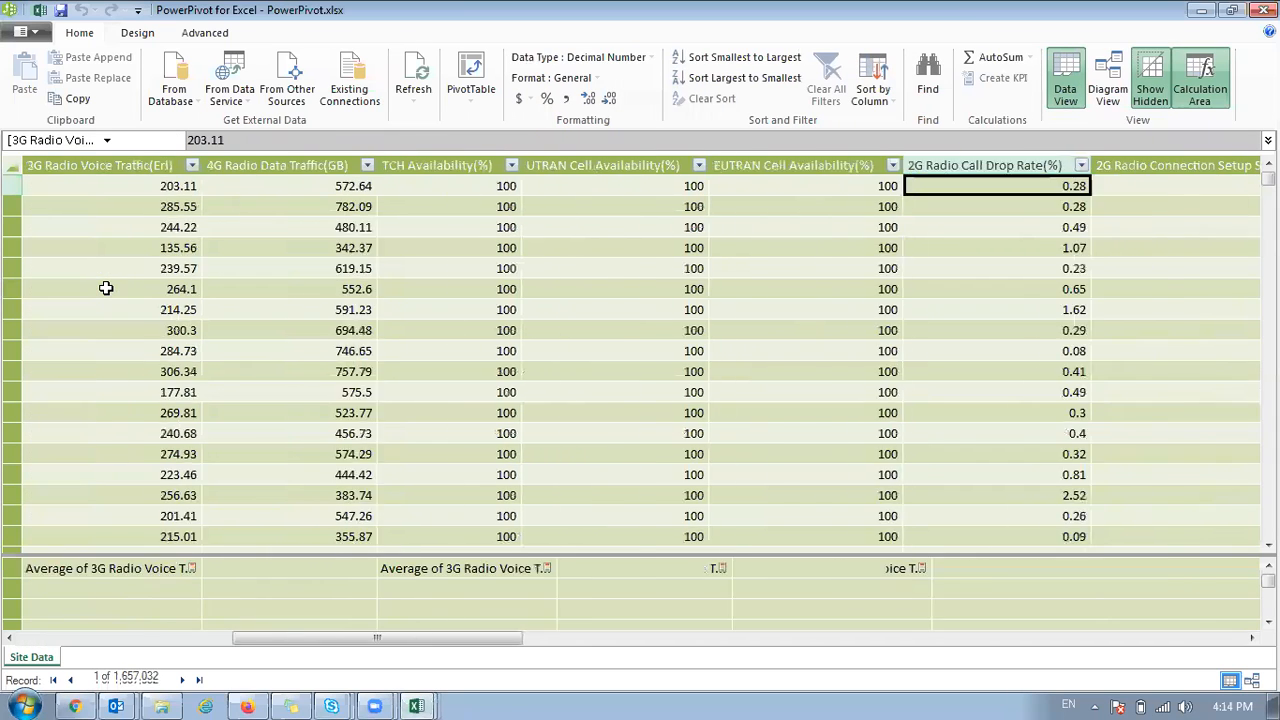
key(Left)
key(Left)
key(Left)
key(Left)
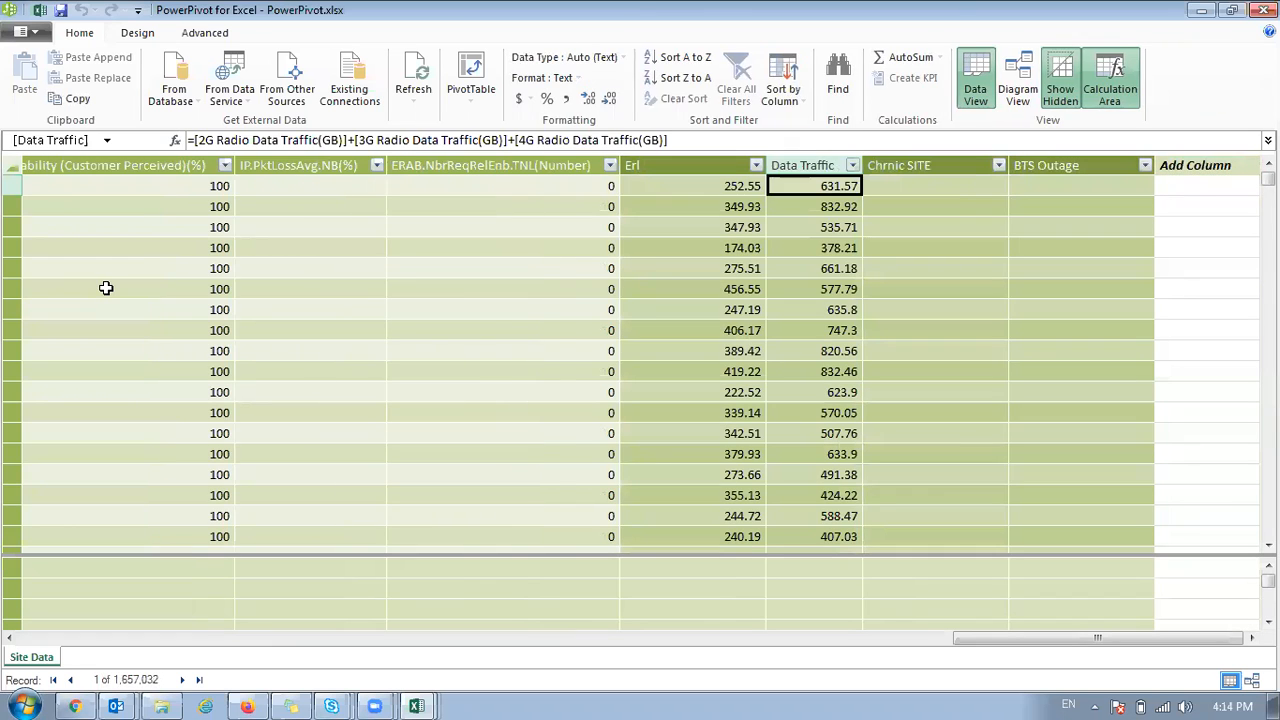
- Examine the formulas of the calculated columns Erl, Data Traffic, Chrnic SITE and BTS Outage in the Site Data table
key(Right)
key(Right)
key(Right)
key(Left)
key(Left)
key(Left)
key(Right)
key(Right)
key(Left)
key(Left)
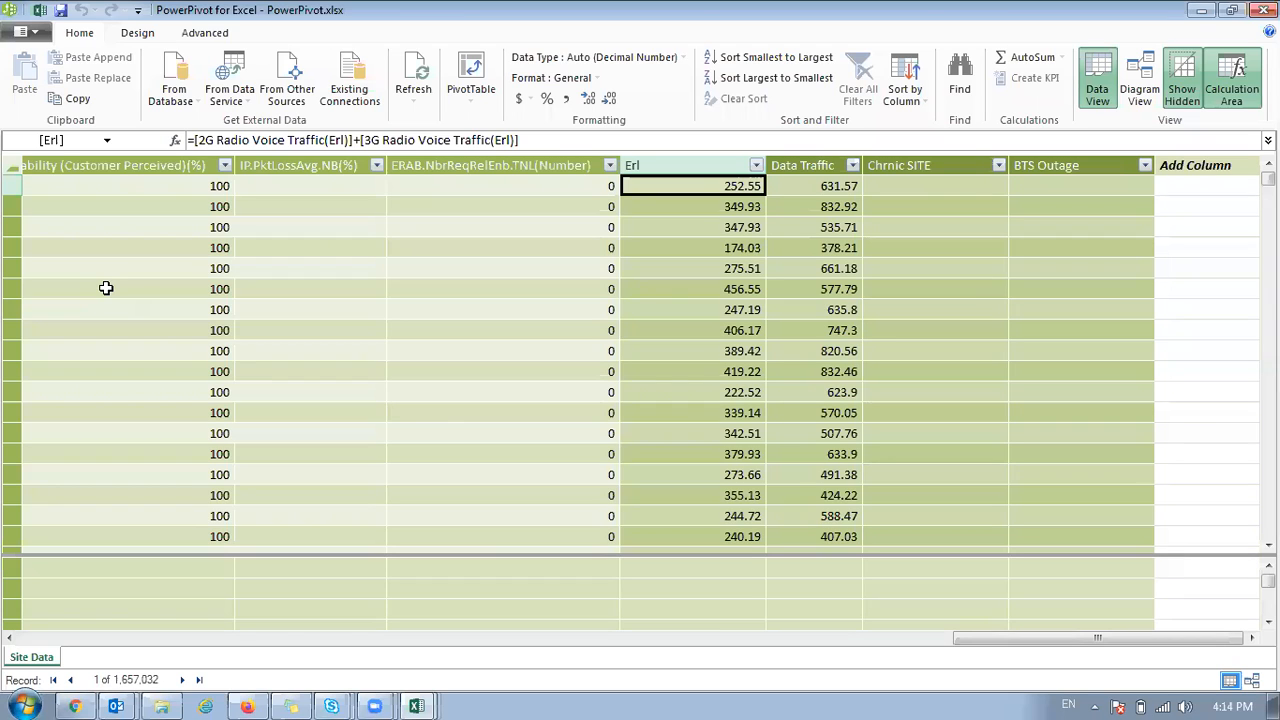
key(Right)
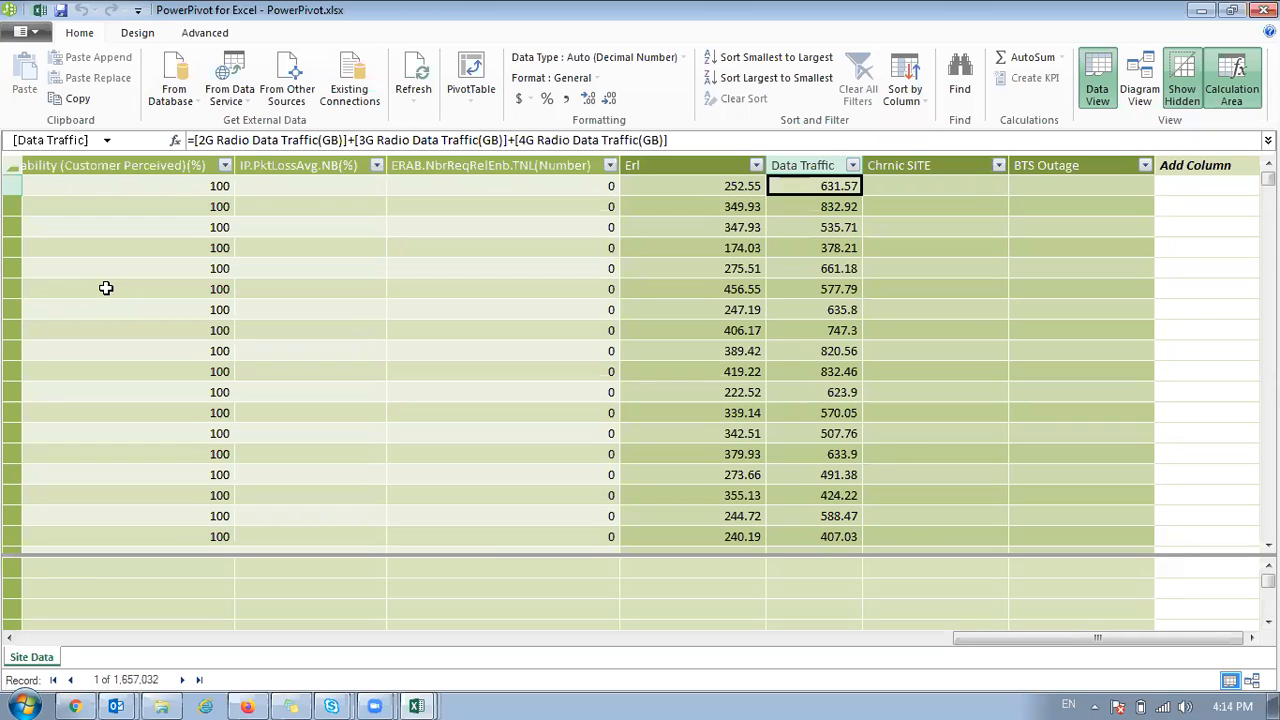
key(Right)
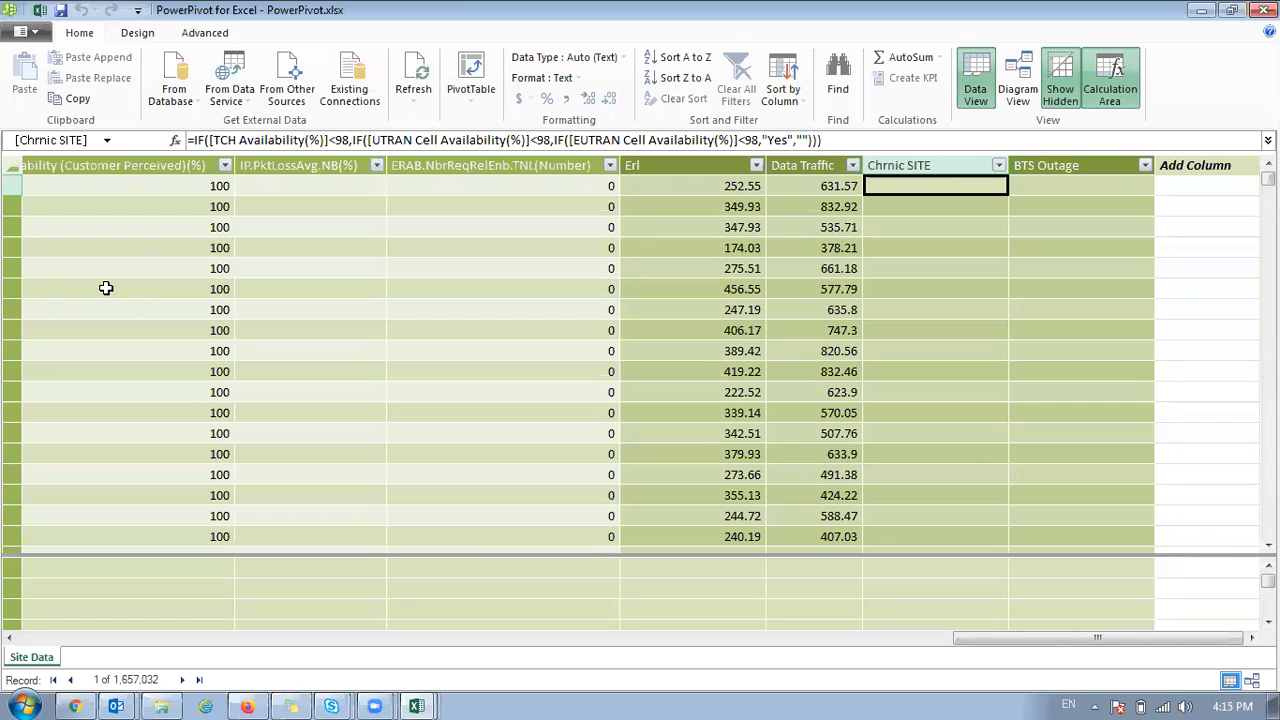
key(Right)
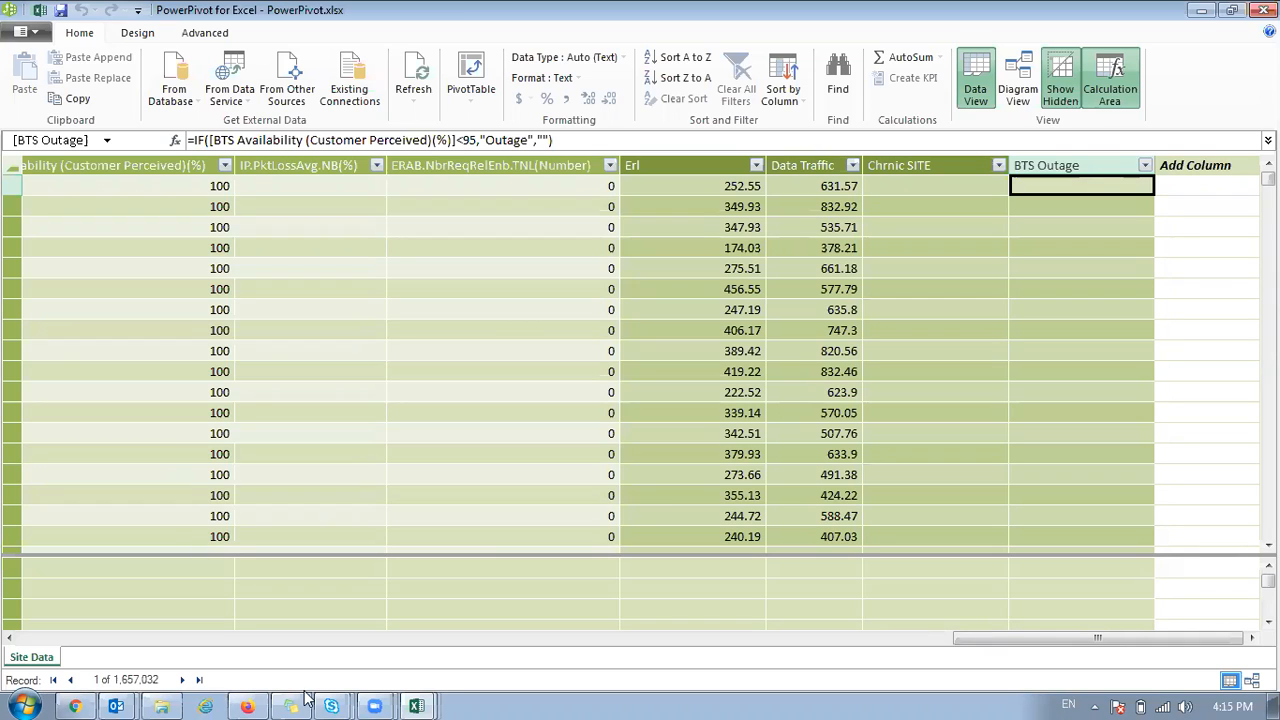
- Switch to the PowerPivot workbook in Excel and look down the KPI status icons of the PivotTable on Sheet4
click(416, 706)
click(392, 636)
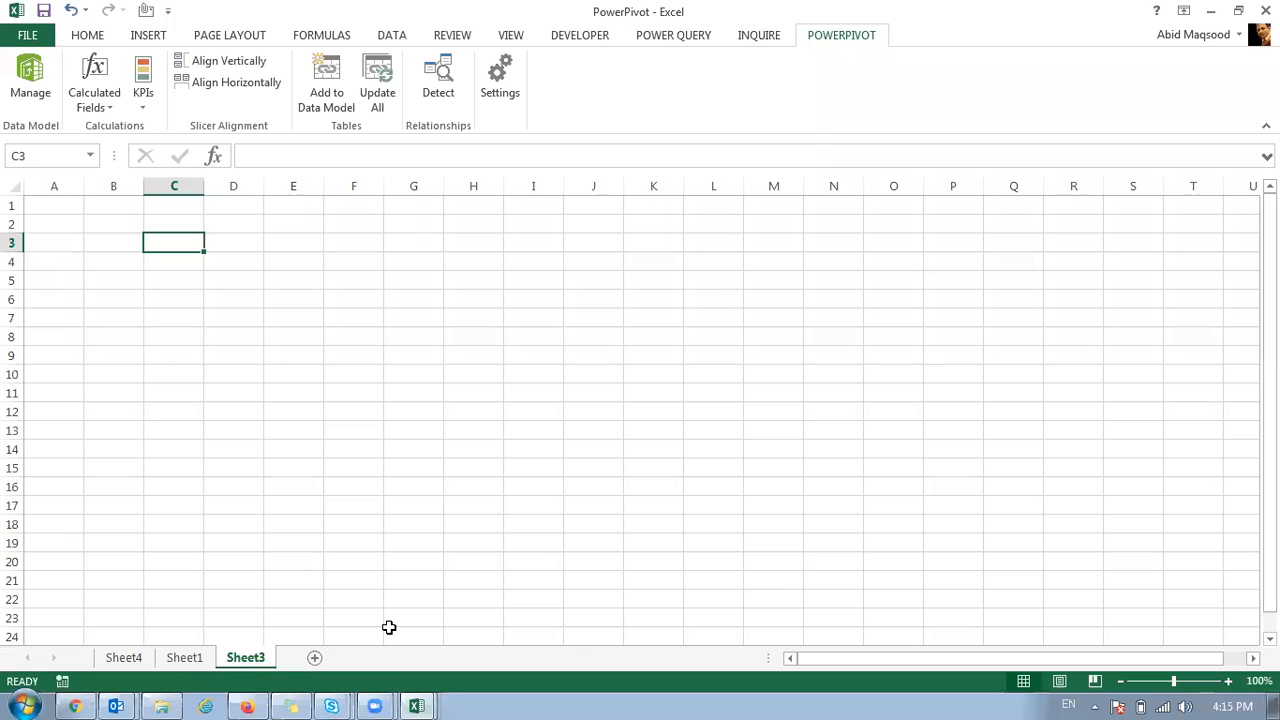
click(128, 660)
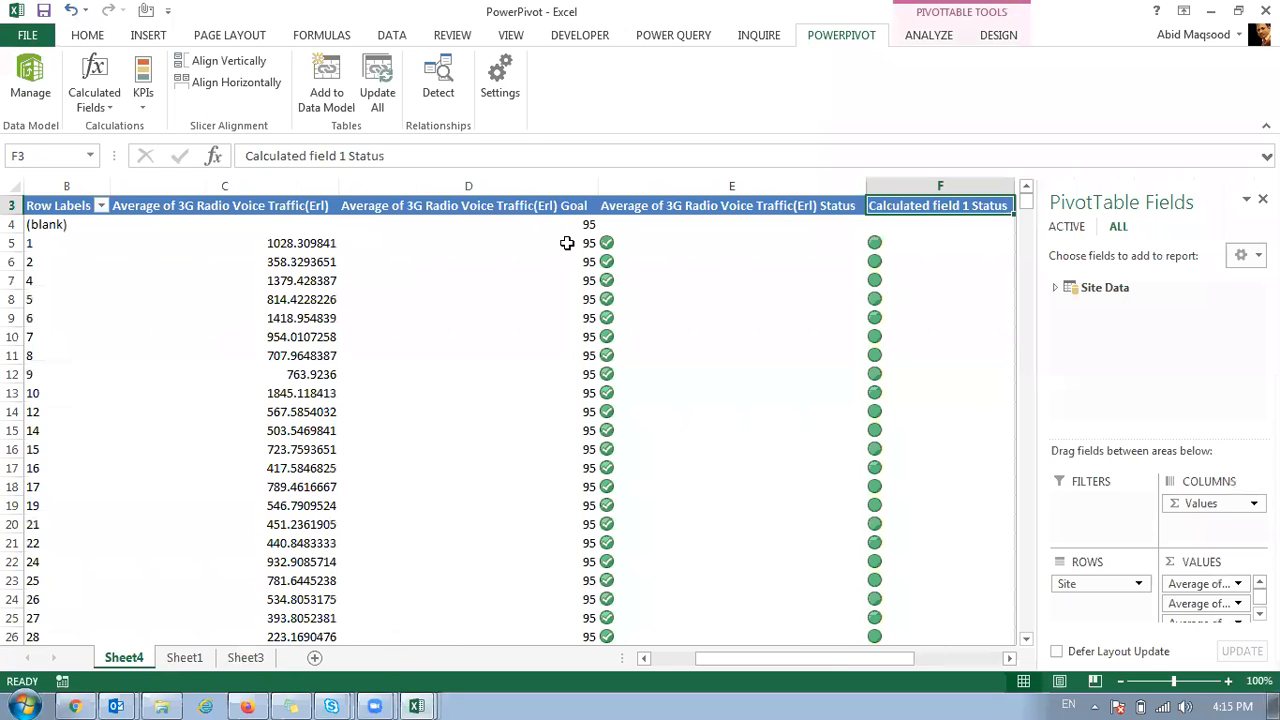
click(811, 312)
scroll(811, 310, down, 8)
scroll(811, 310, down, 20)
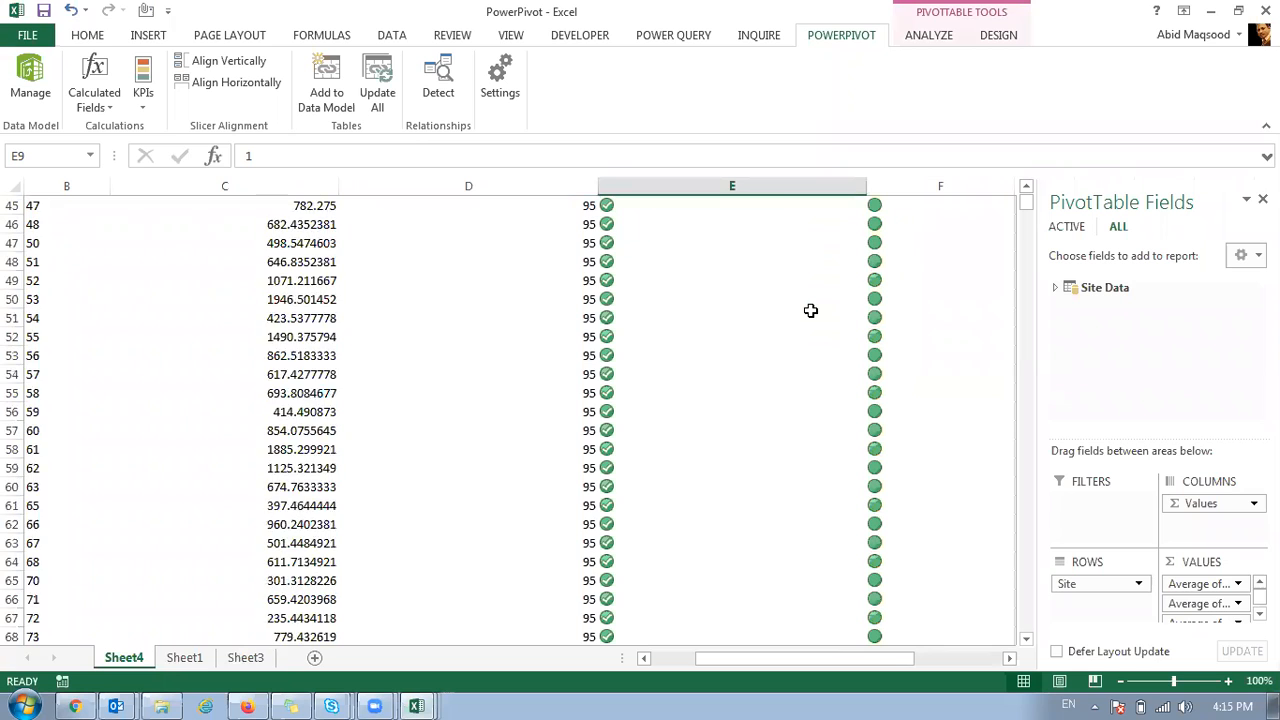
scroll(811, 310, down, 5)
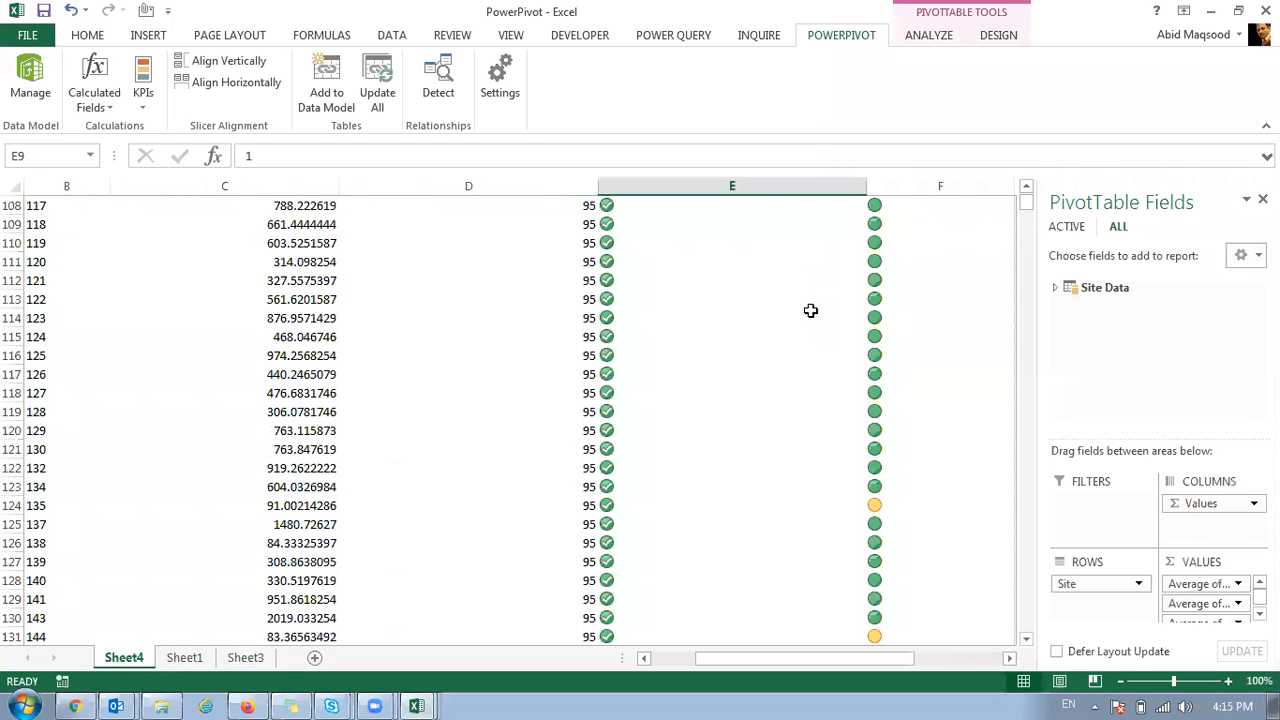
- Expand Site Data and both KPIs in the PivotTable field list to view their Value, Goal and Status fields
click(1056, 288)
scroll(1100, 300, down, 2)
scroll(1103, 300, up, 2)
scroll(1103, 302, down, 8)
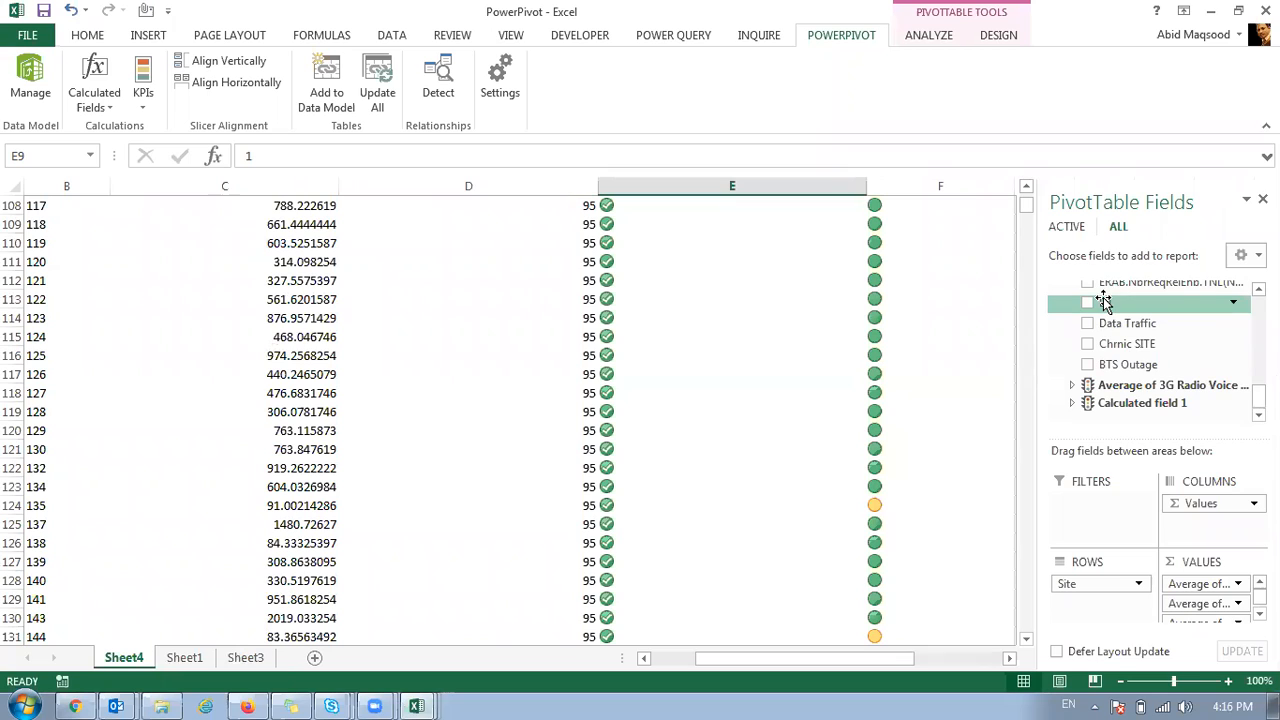
click(1071, 387)
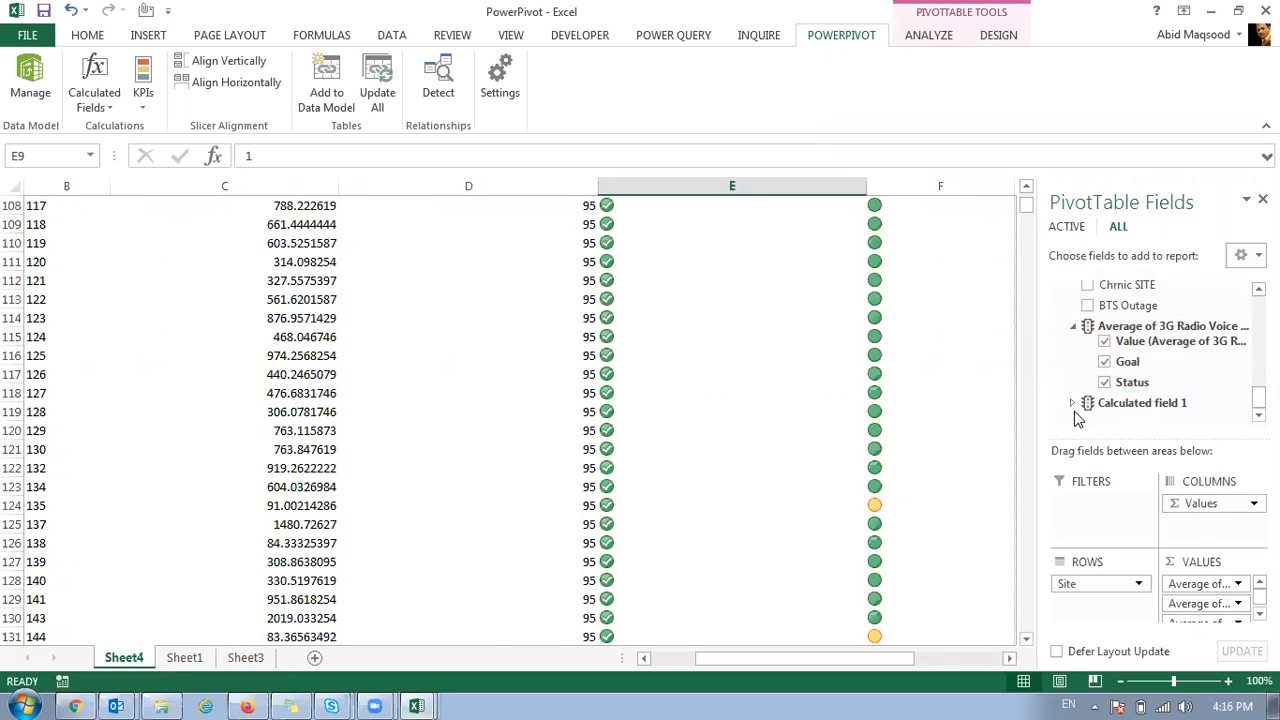
click(1072, 403)
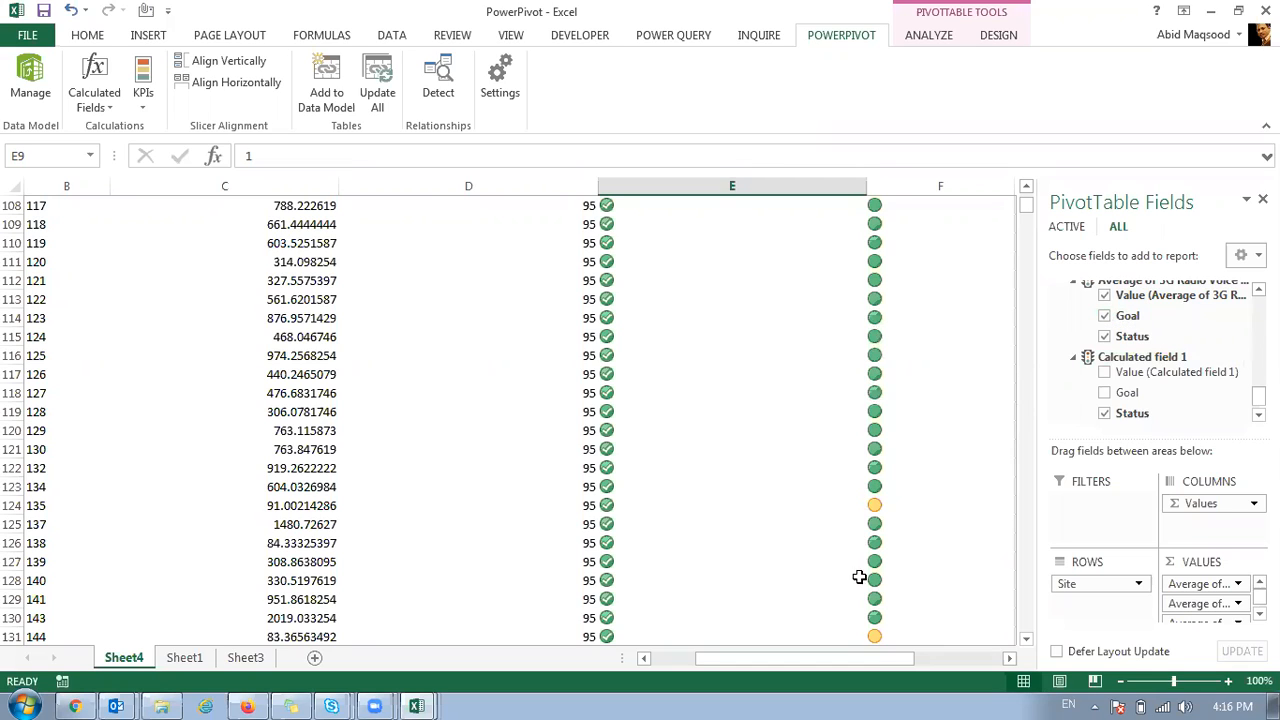
mouse_move(873, 275)
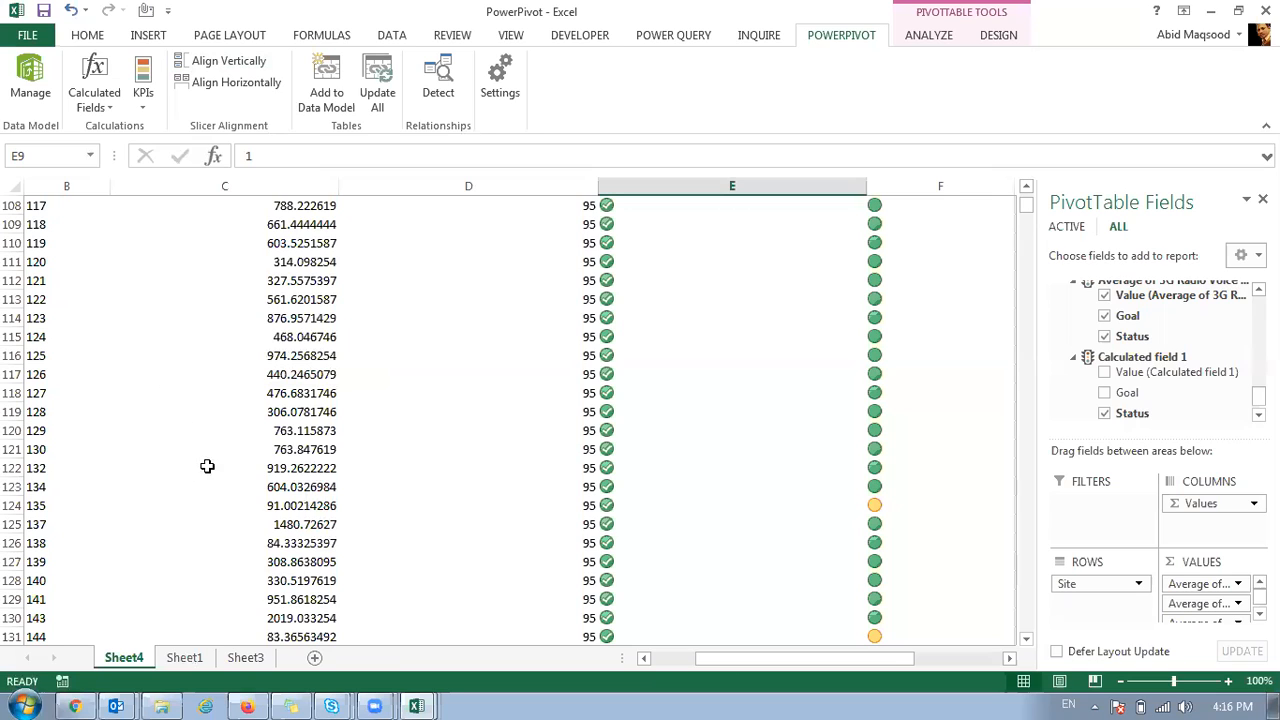
- Switch to the PowerPivot window and review the formulas of the Erl, Chrnic SITE and BTS Outage columns again
mouse_move(416, 706)
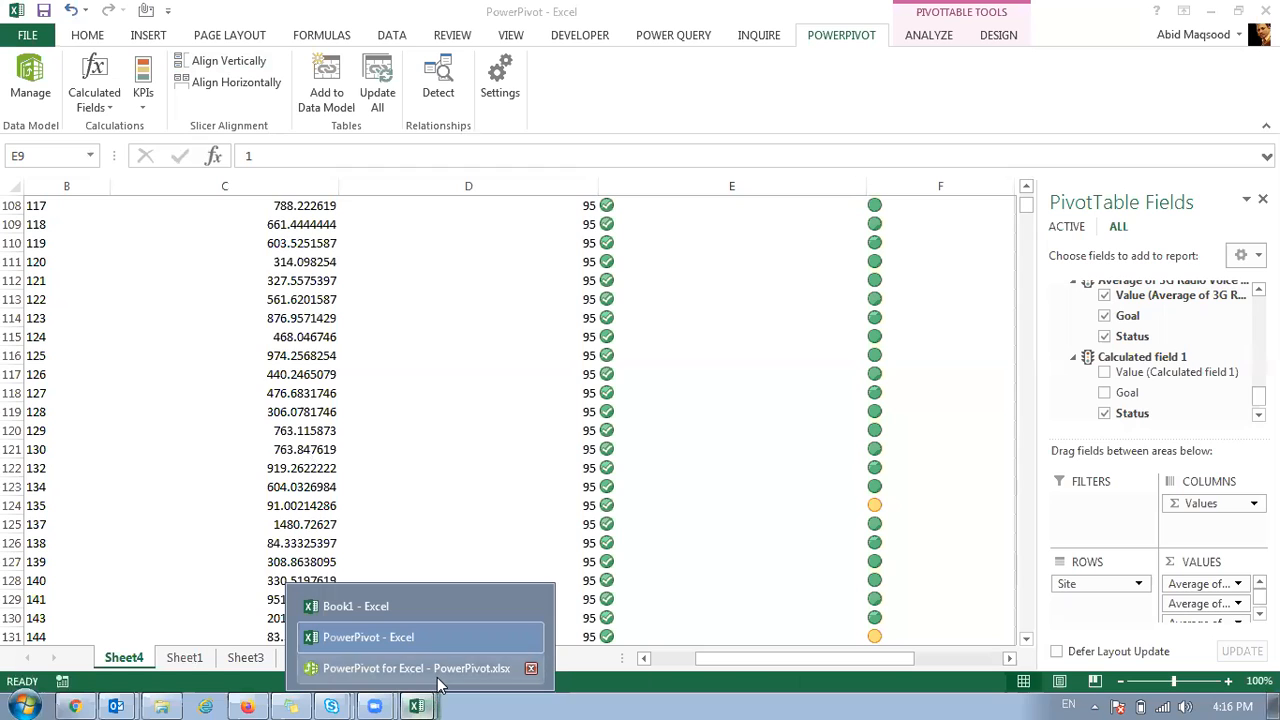
click(437, 670)
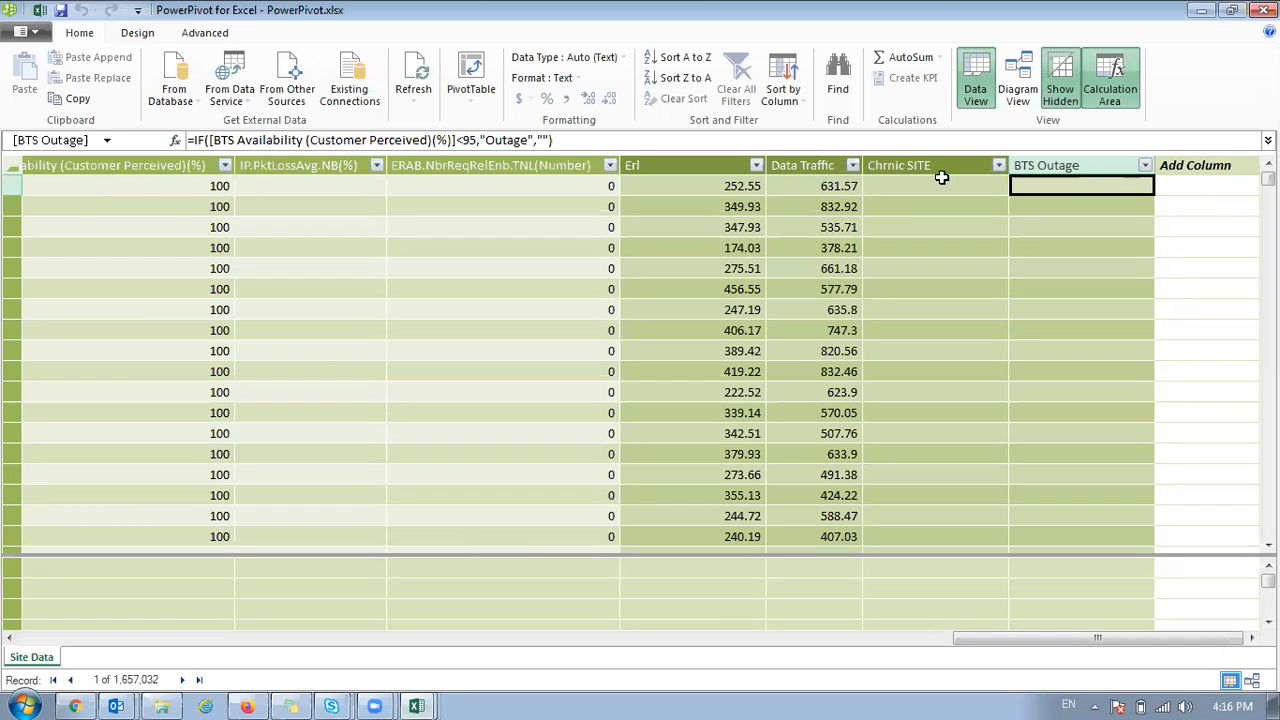
click(645, 228)
click(538, 250)
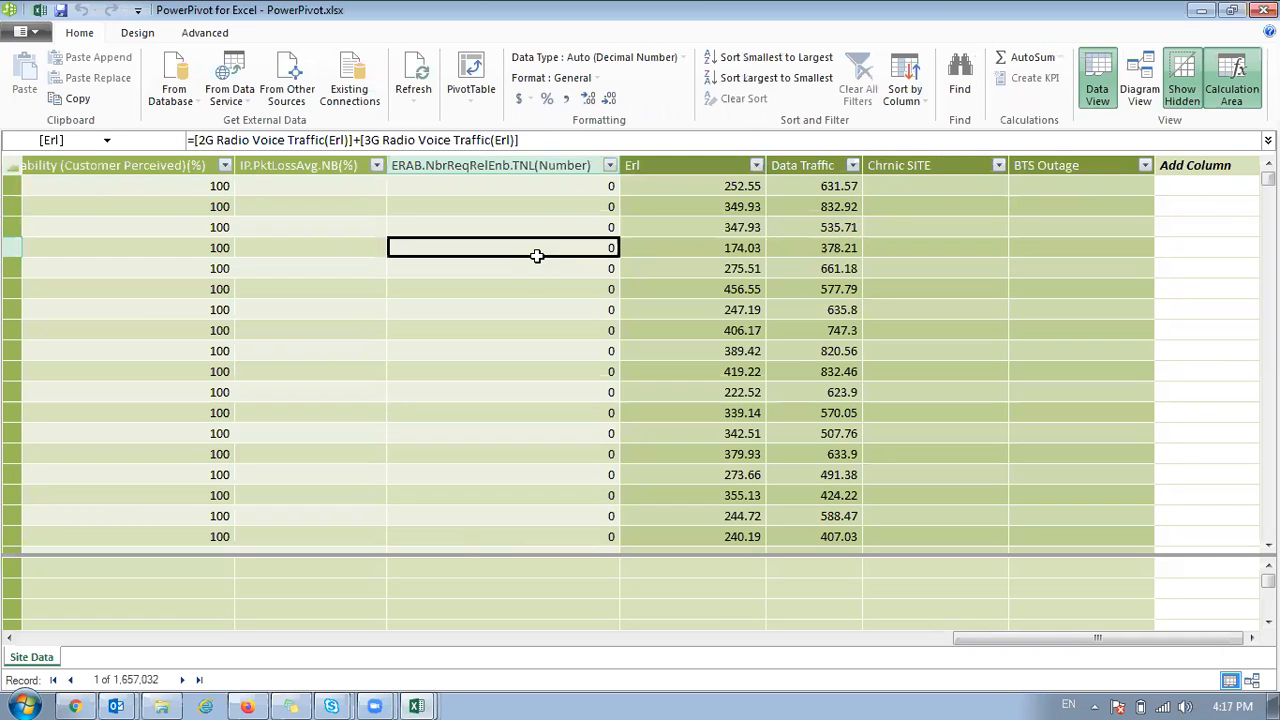
click(649, 247)
click(917, 227)
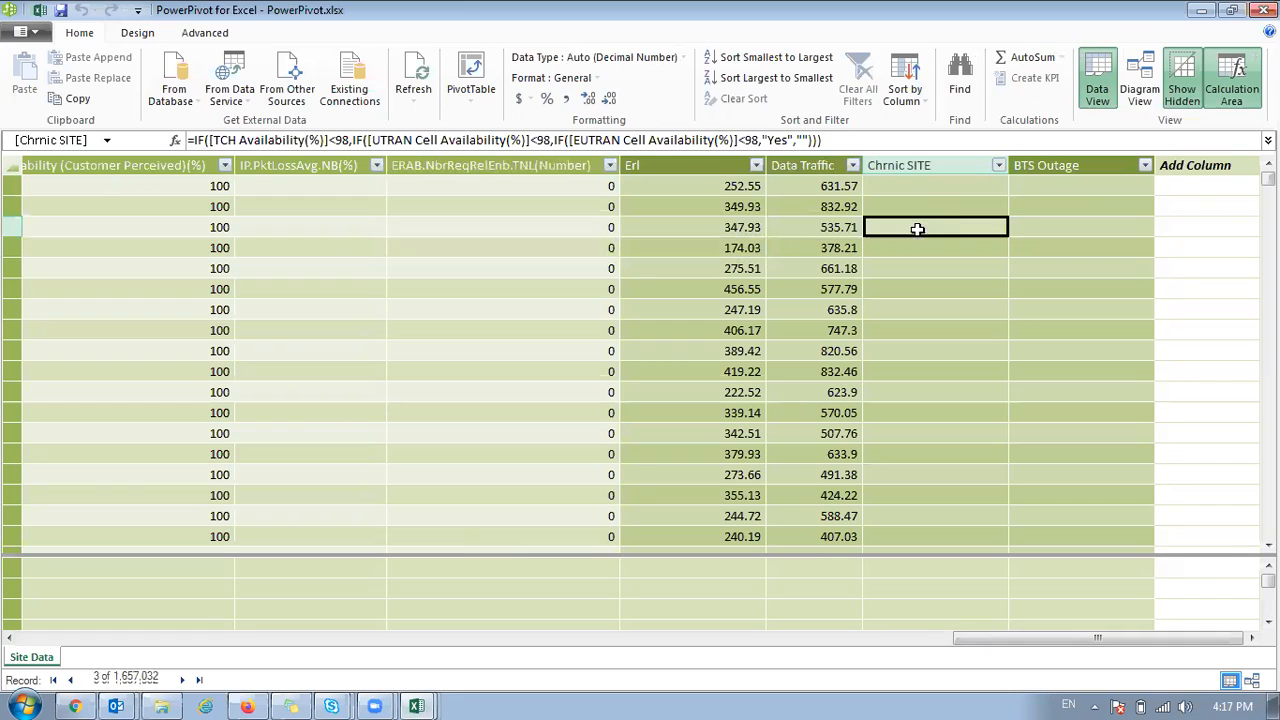
click(1018, 228)
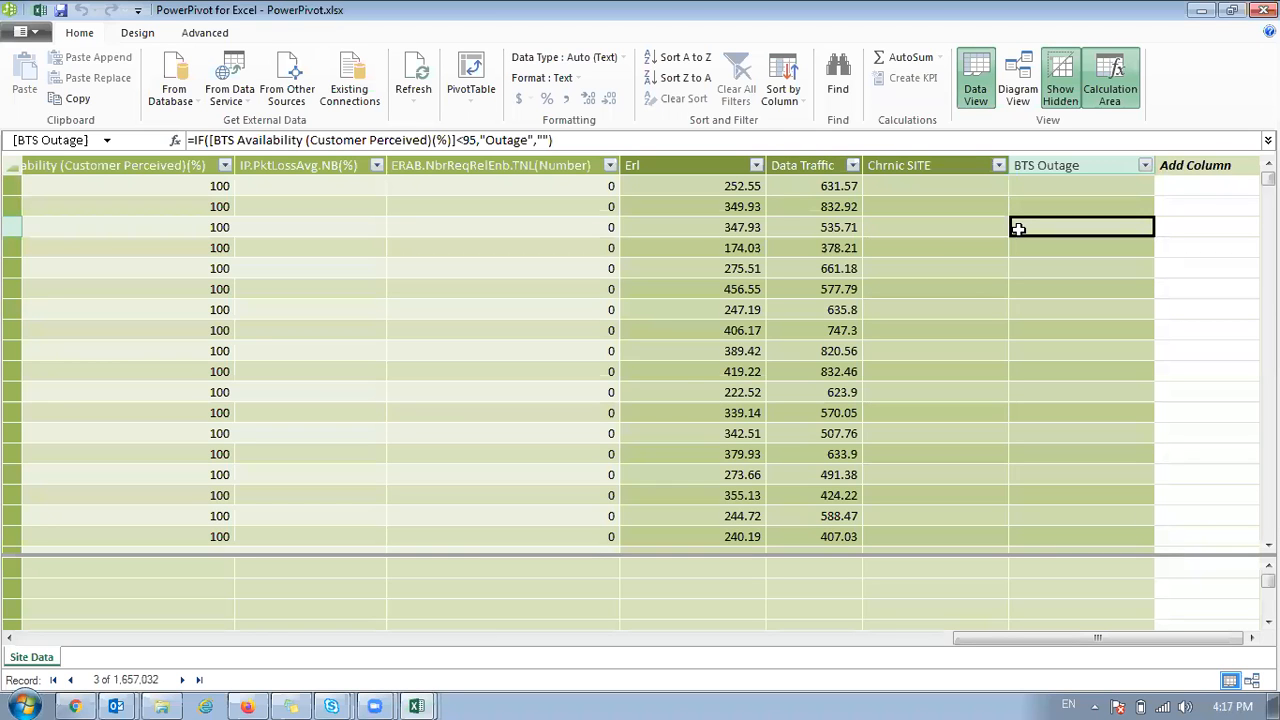
- Go back across the Site Data table to its first columns and look through Time, Site, Category, Grid and 2G Radio Data Traffic
key(Left)
key(Left)
key(Left)
key(Left)
key(Left)
key(Left)
key(Left)
key(Left)
key(Left)
key(Left)
key(Left)
key(Left)
key(Left)
key(Left)
key(Left)
key(Left)
key(Left)
key(Left)
key(Left)
key(Left)
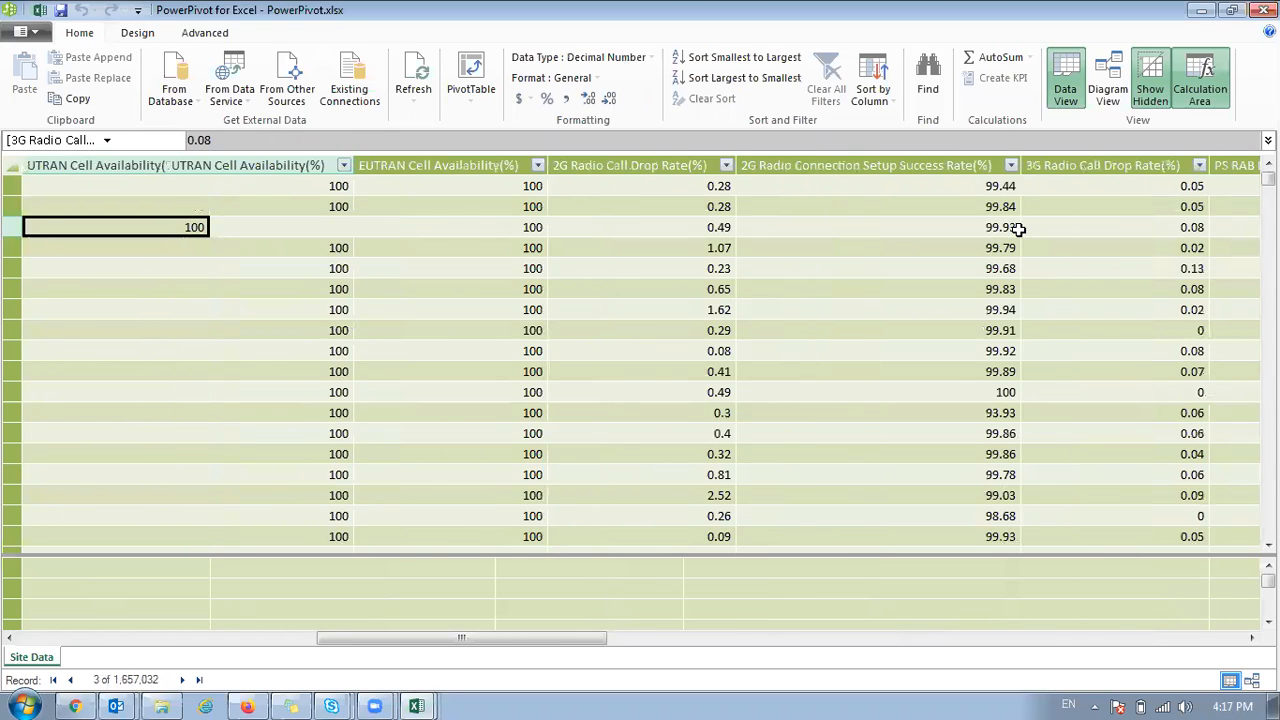
key(Right)
key(Right)
key(Right)
key(Right)
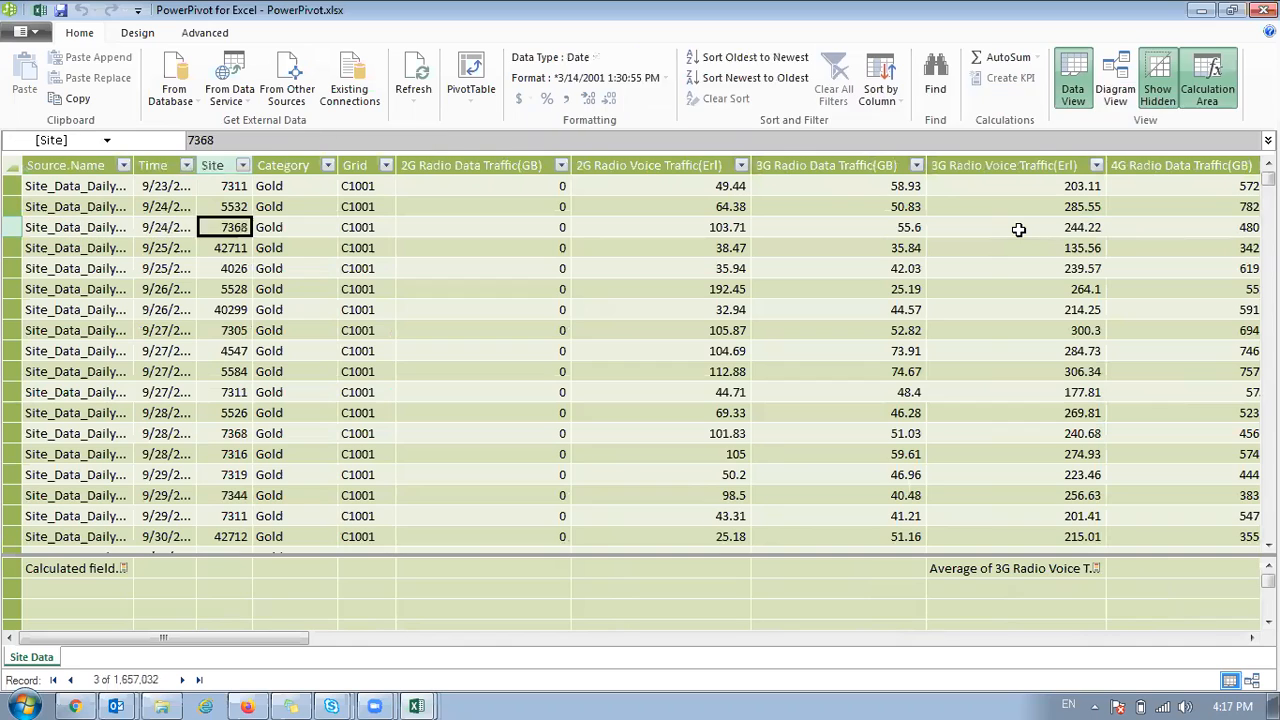
key(Right)
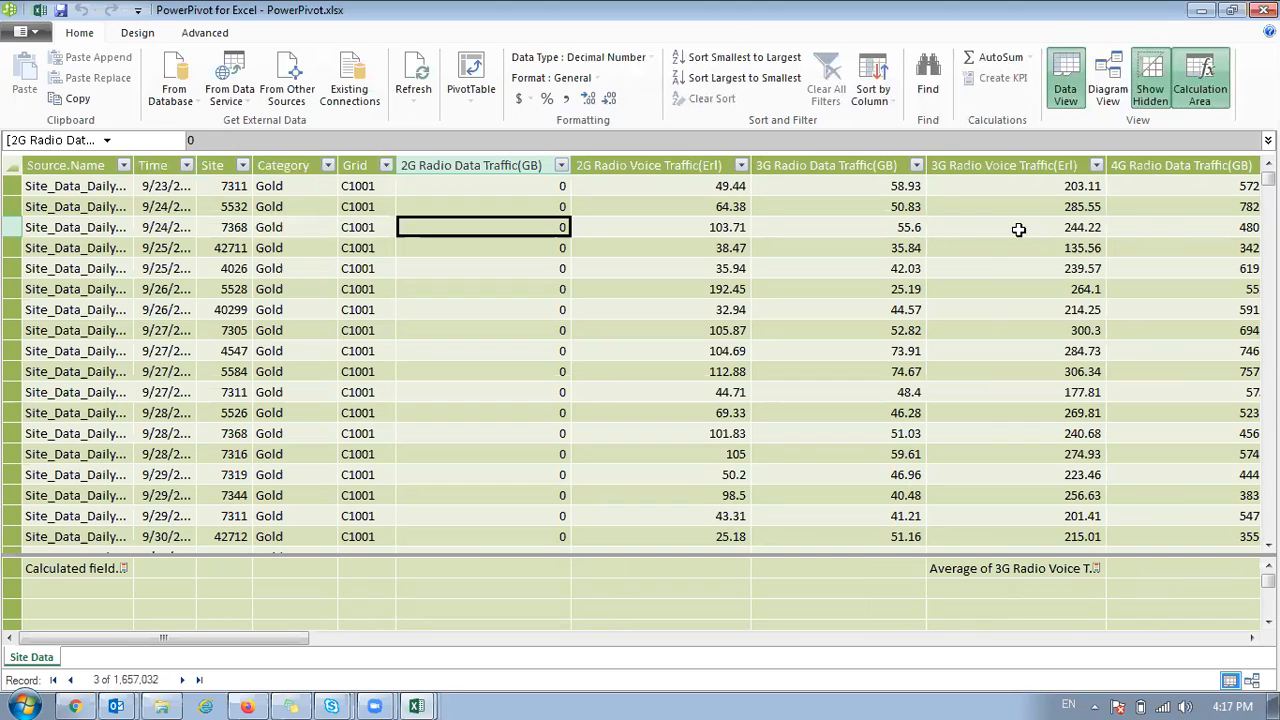
key(Left)
key(Left)
key(Left)
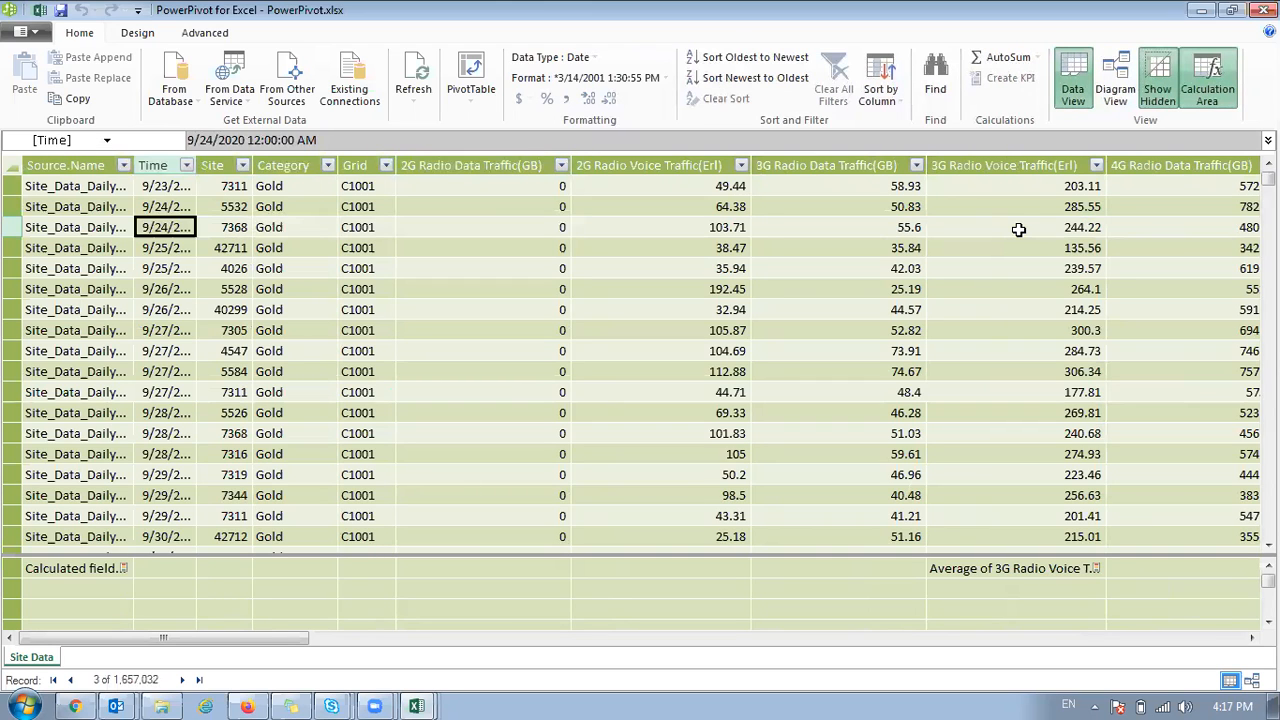
key(Right)
key(Left)
key(Right)
key(Right)
key(Right)
- Jump between the last and first columns and the last and first records of Site Data to view the table's extent
key(ctrl+Right)
key(Left)
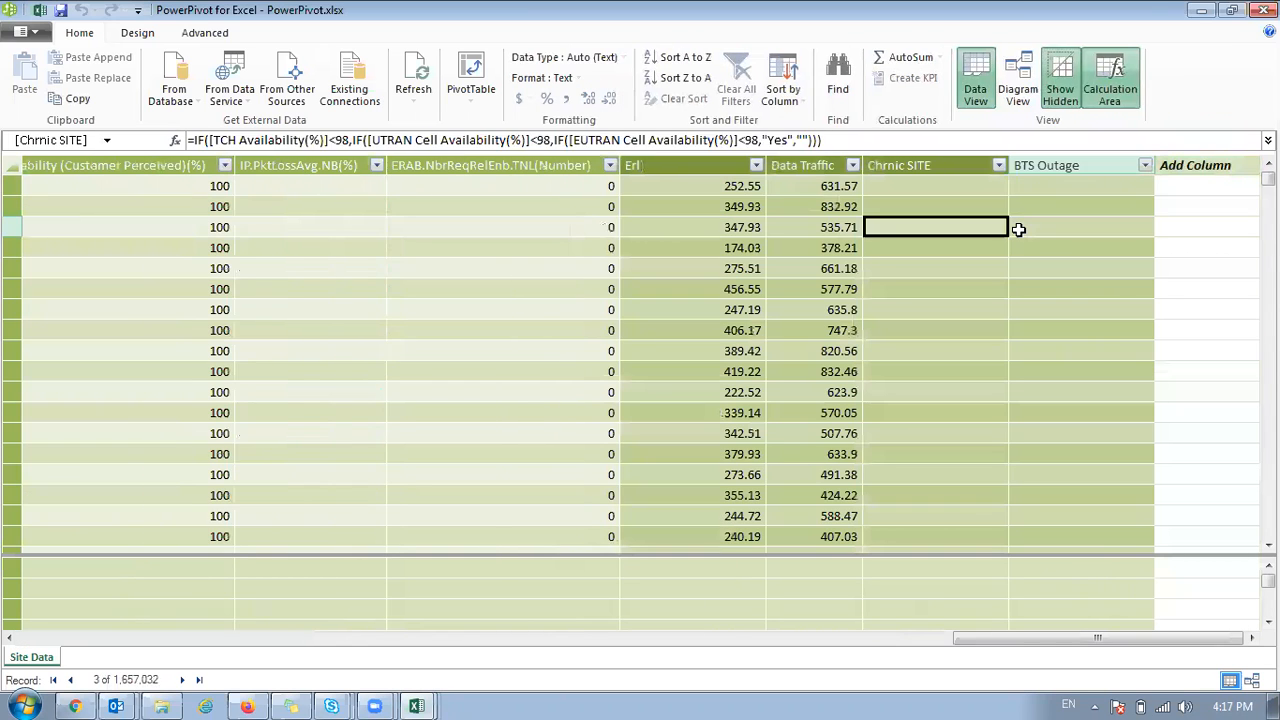
key(Left)
key(Left)
key(Left)
key(ctrl+Left)
key(Up)
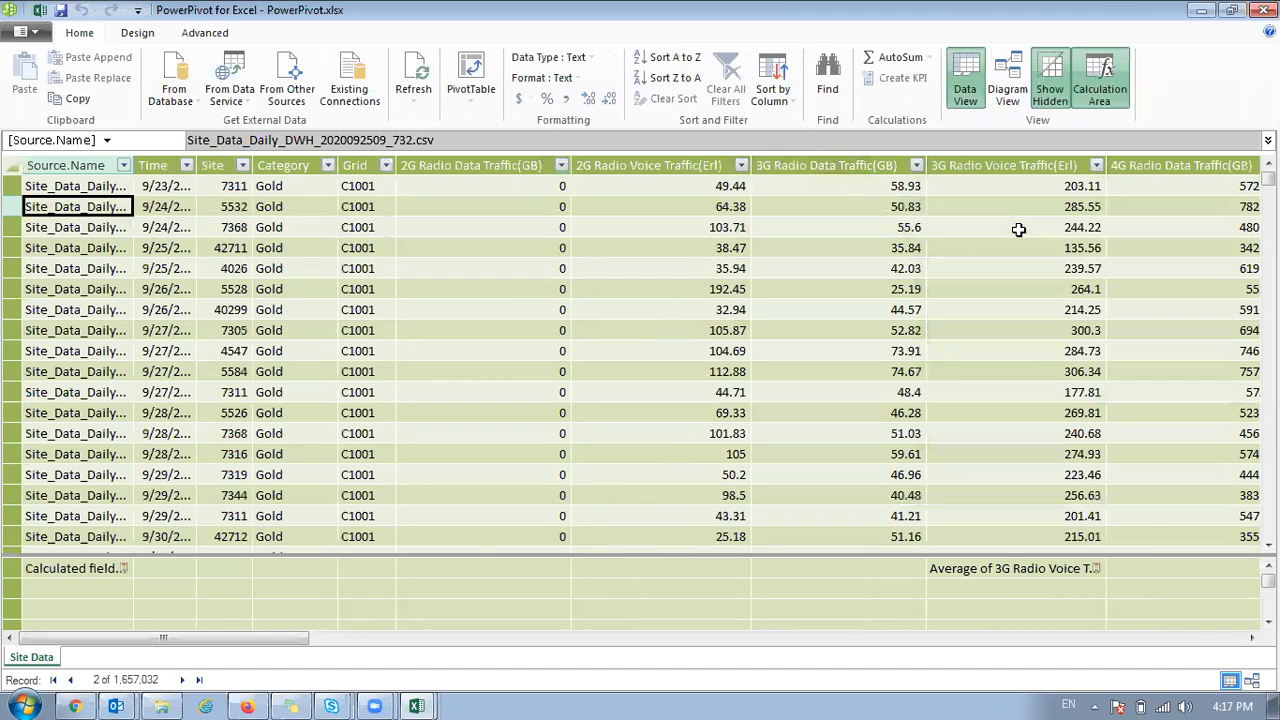
key(ctrl+Down)
key(ctrl+Up)
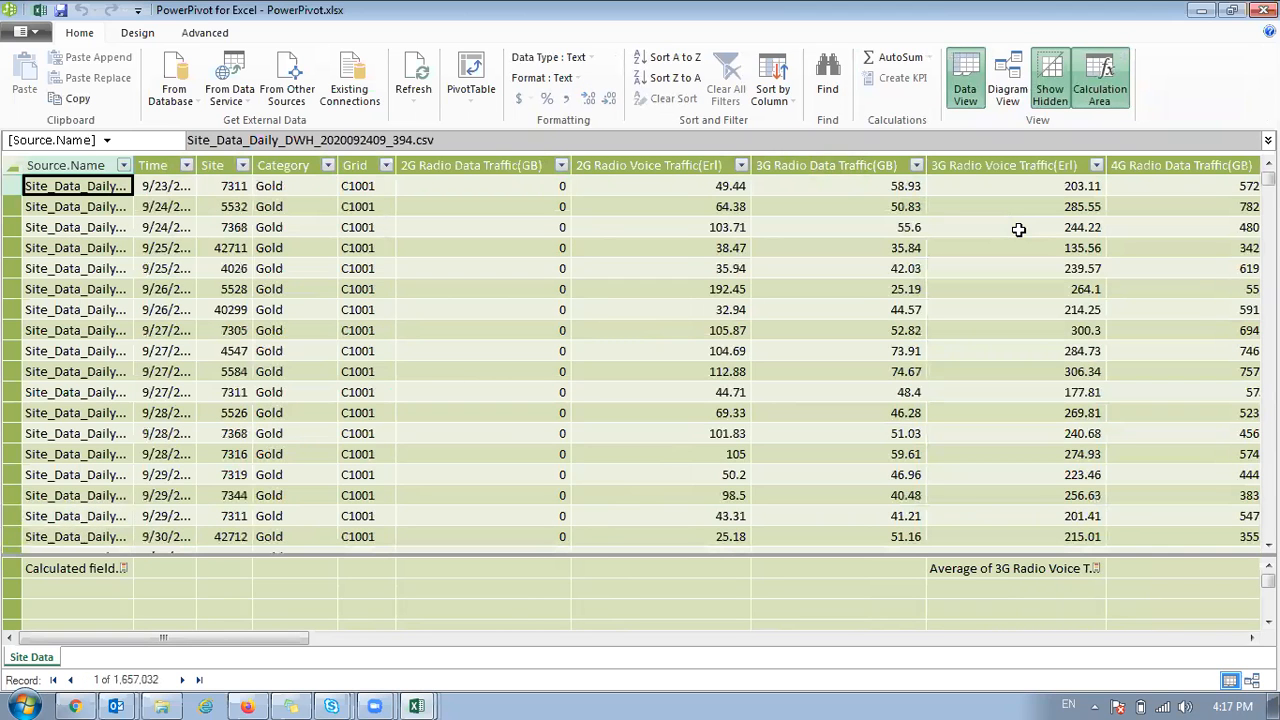
- Go through the first record's columns from Source.Name to 4G Radio Data Traffic(GB)
key(Right)
key(Right)
key(Right)
key(Right)
key(Right)
key(Right)
key(Right)
key(Right)
key(Right)
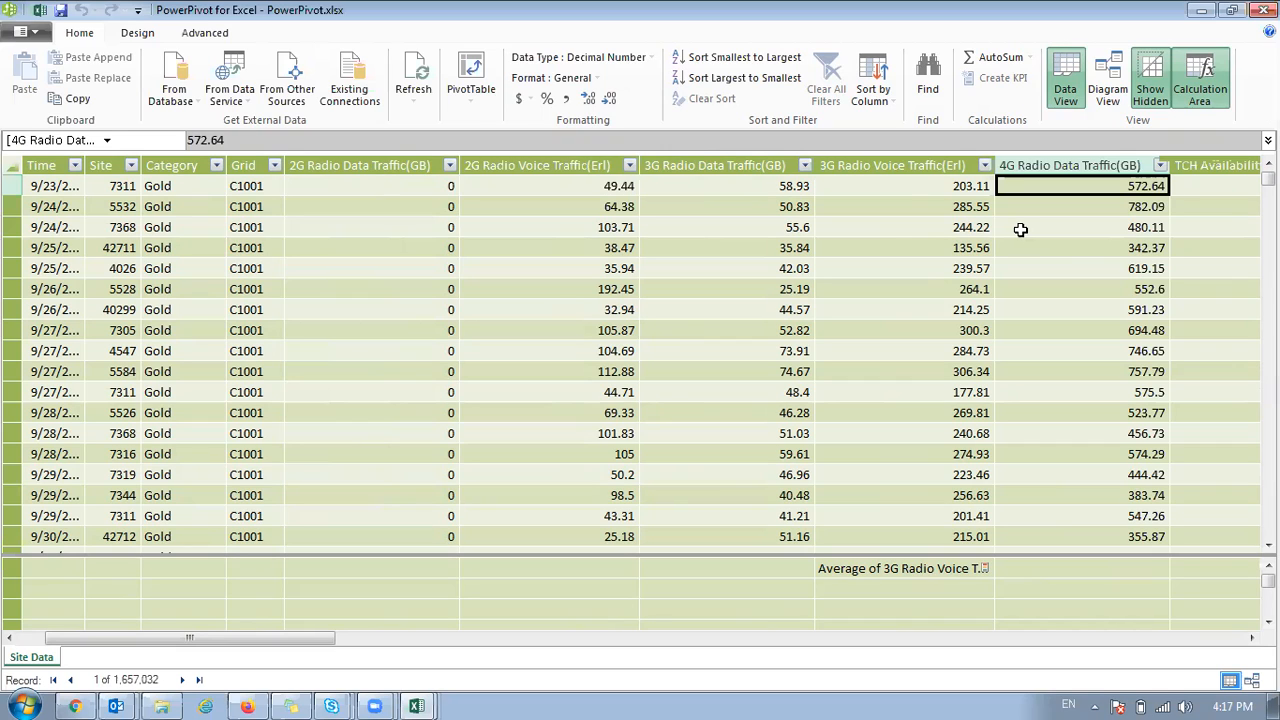
- Return to the Excel workbook and look across the column headings of the Sheet4 PivotTable
mouse_move(416, 706)
click(418, 645)
scroll(395, 520, up, 12)
key(ctrl+Home)
key(Down)
key(Down)
key(Right)
key(Right)
key(Right)
key(Right)
key(Right)
key(Right)
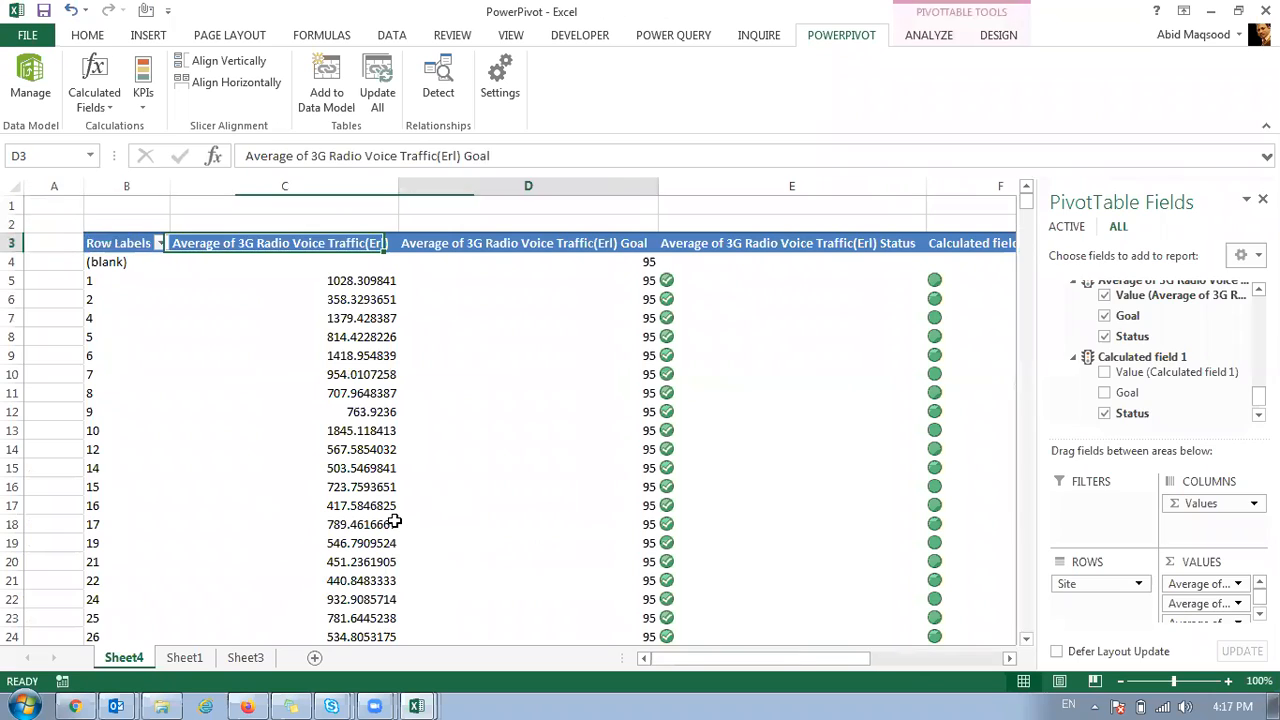
key(Home)
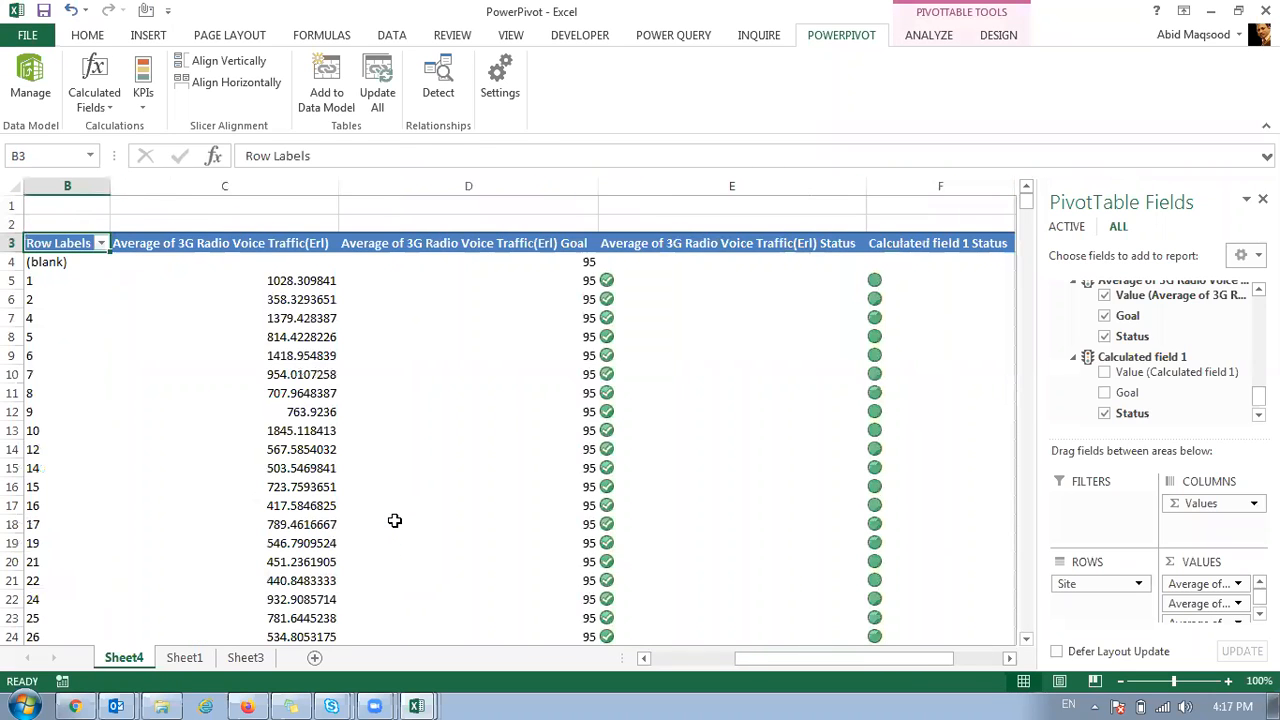
- Select the whole PivotTable from B3 to its last row to view its extent, and return to cell A1
key(ctrl+shift+Right)
key(ctrl+shift+Down)
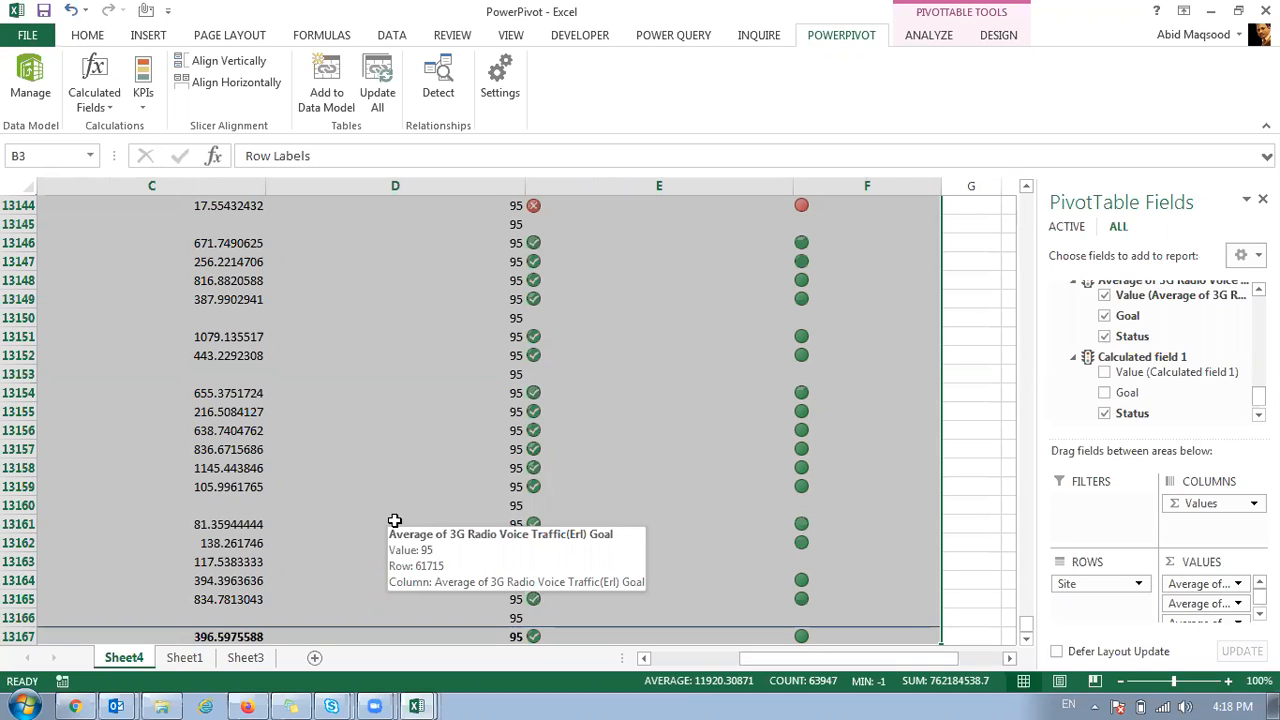
key(ctrl+Home)
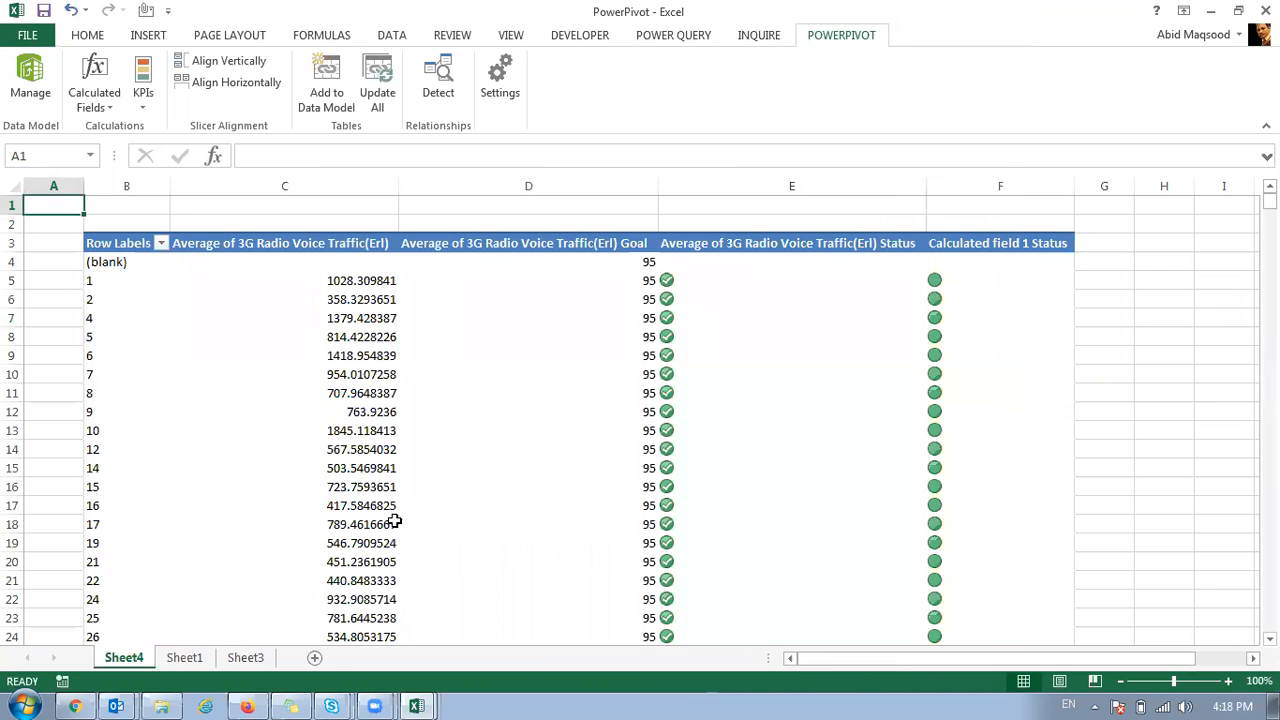
mouse_move(395, 522)
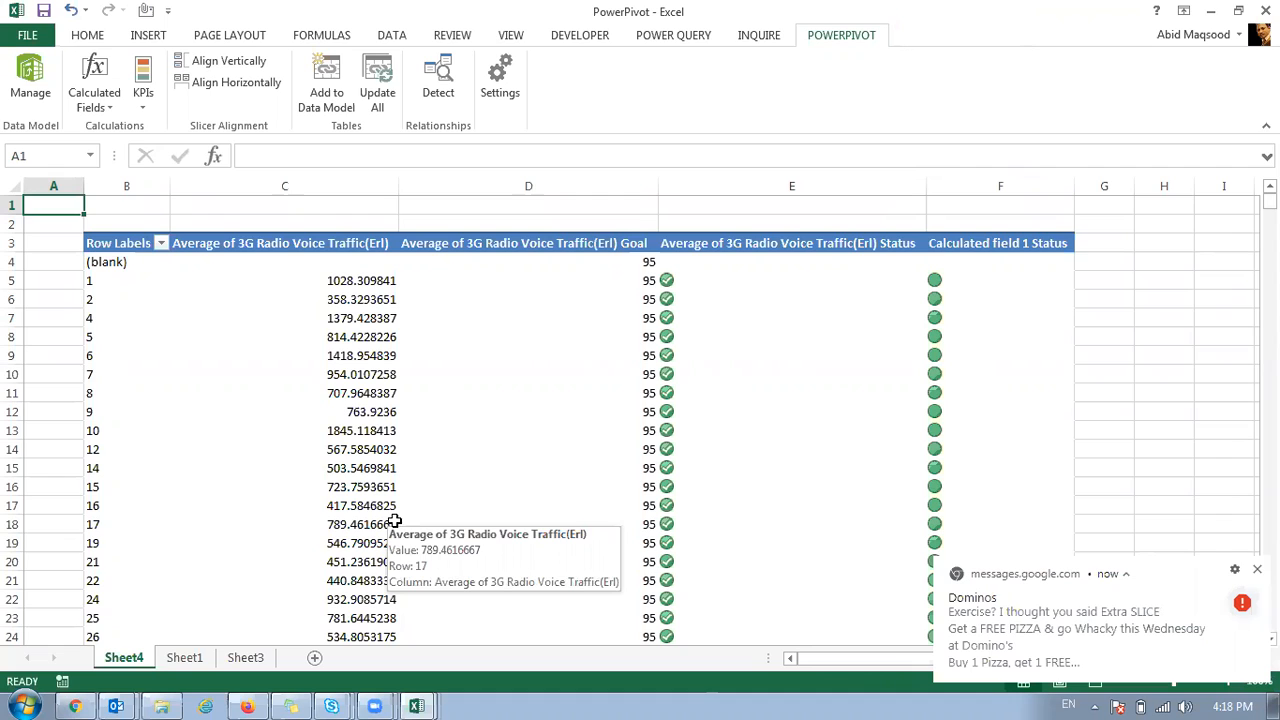
- Insert slicers for the Category, Site and Grid fields of the Sheet4 PivotTable
click(420, 412)
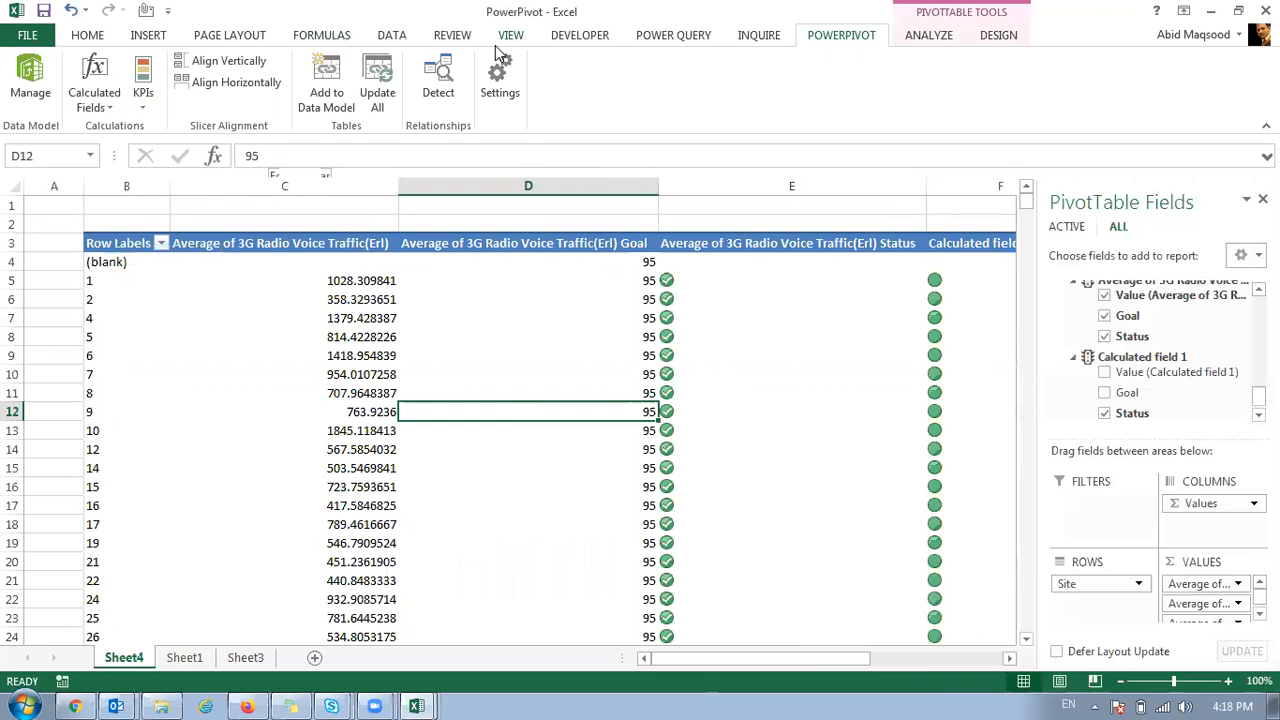
click(150, 36)
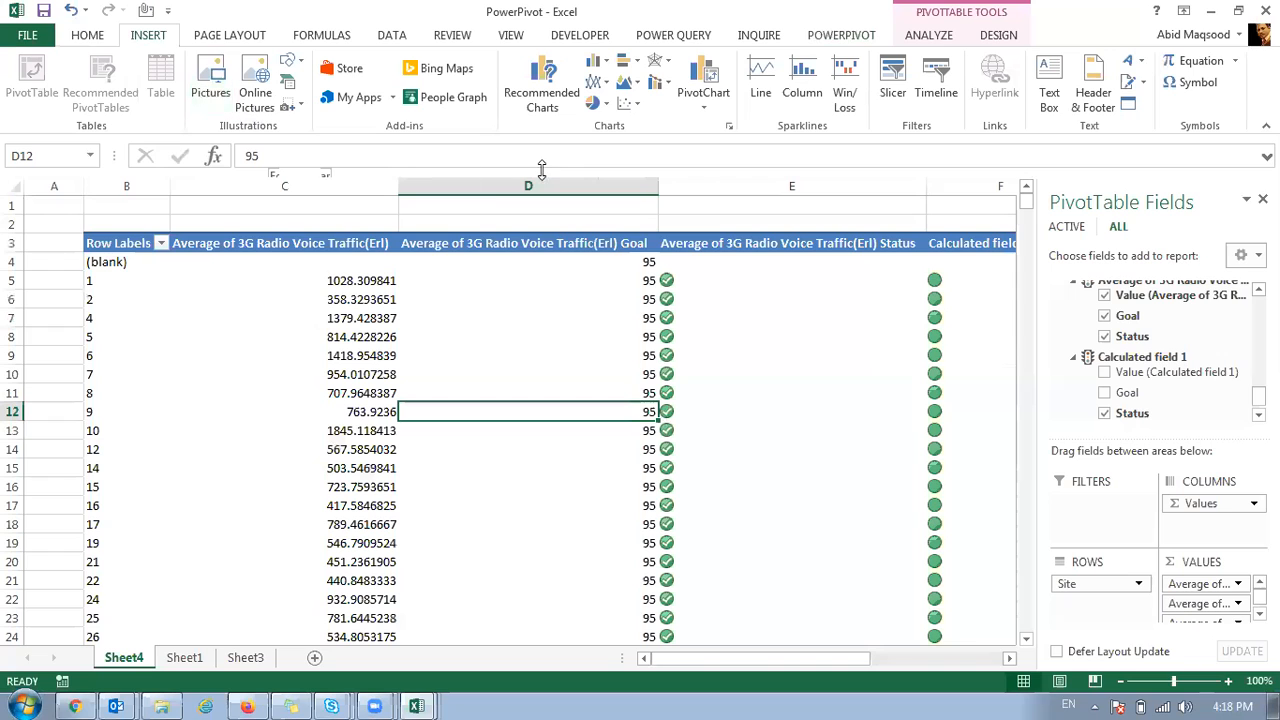
click(892, 82)
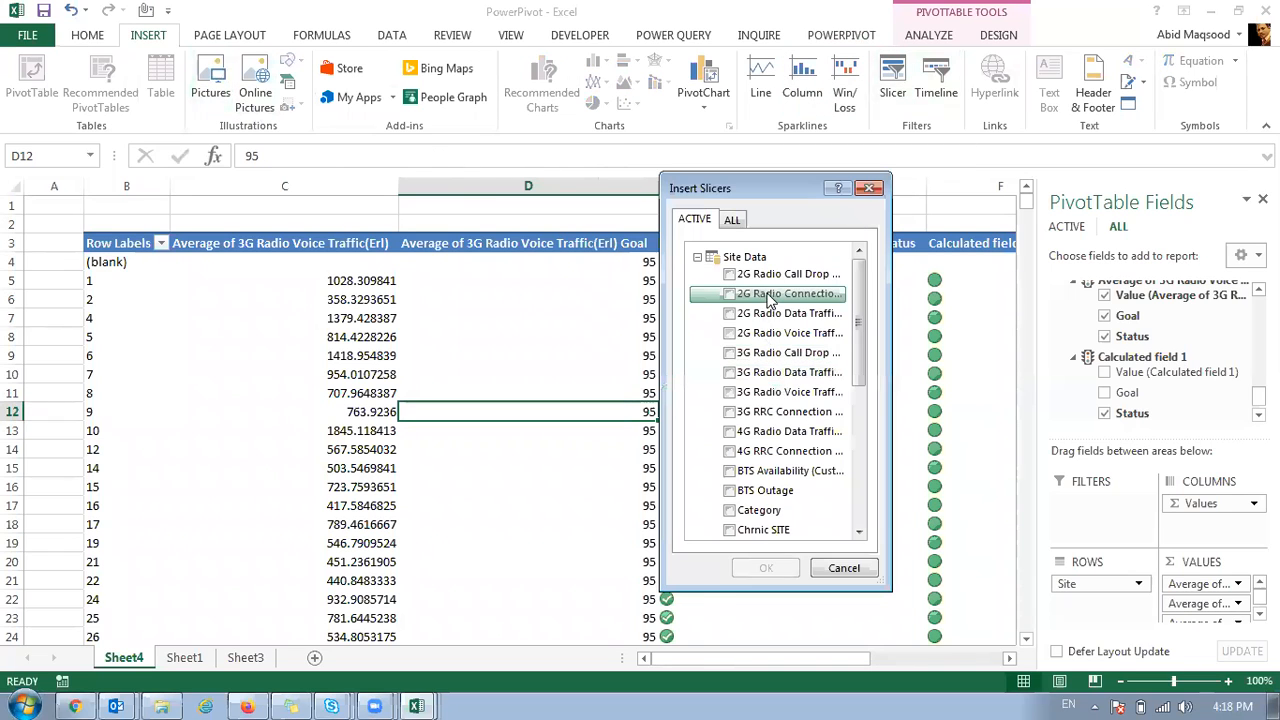
click(768, 510)
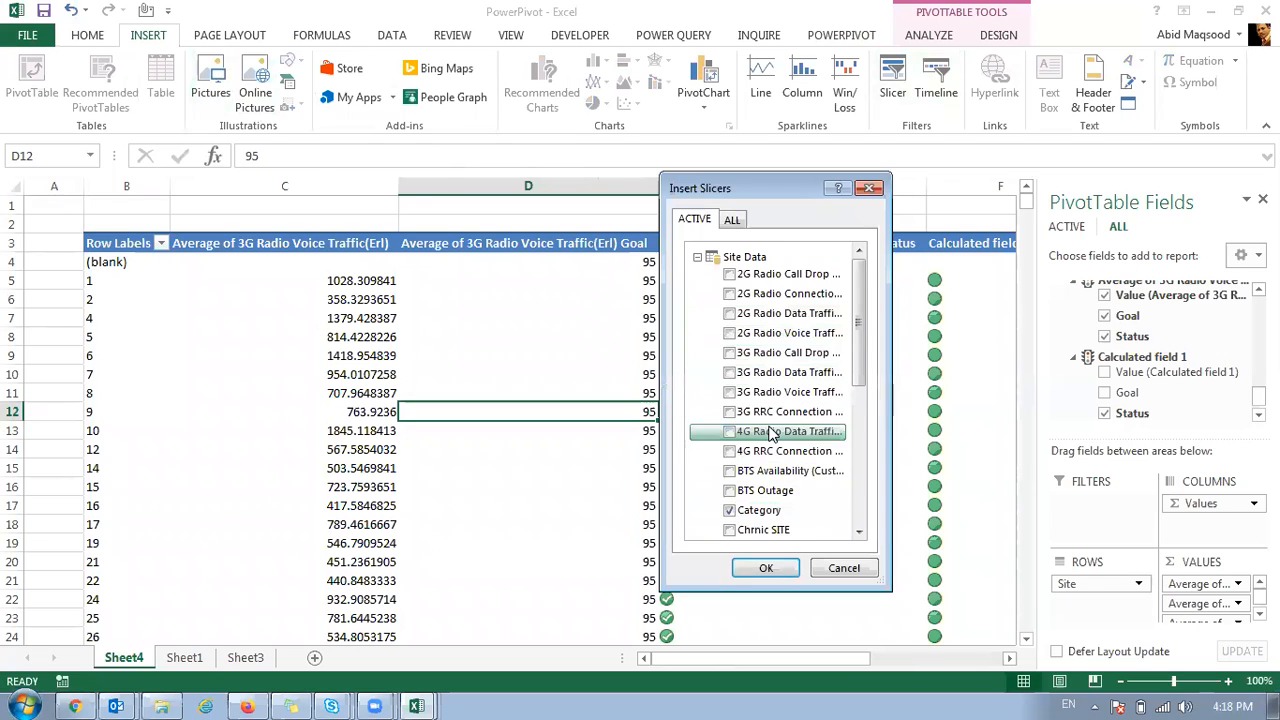
scroll(768, 432, down, 2)
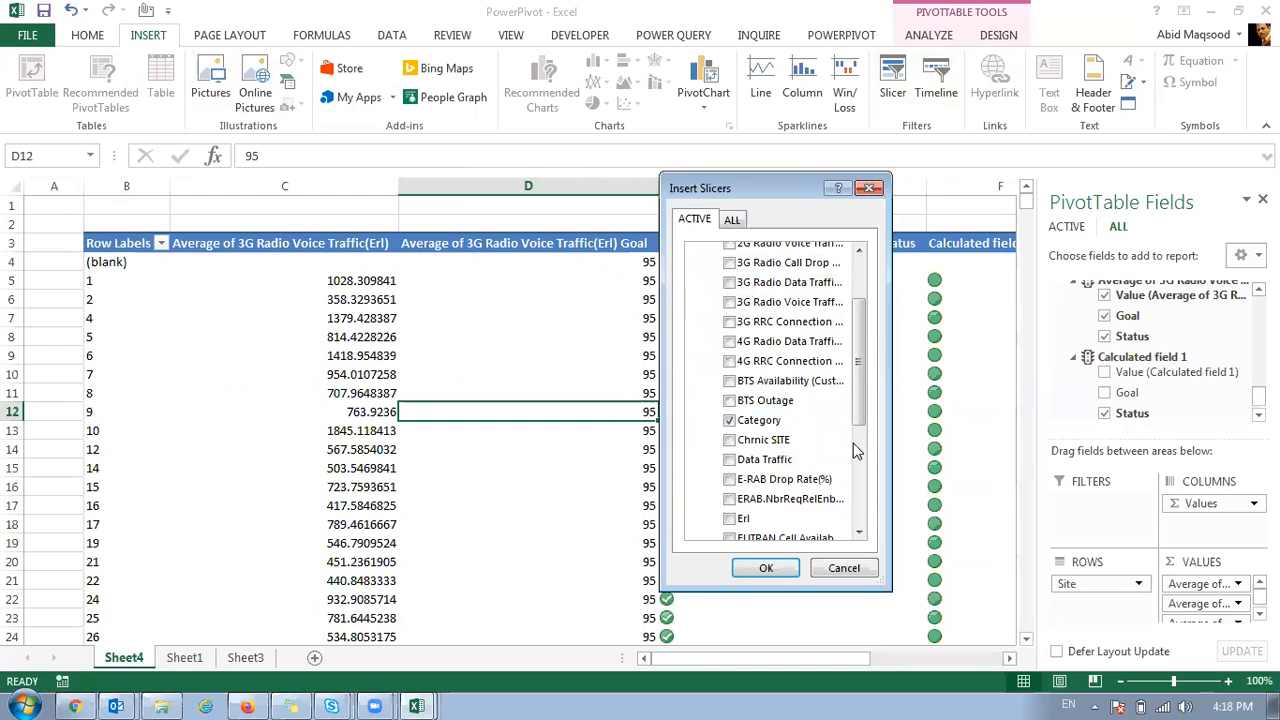
drag(861, 413, 861, 518)
click(750, 433)
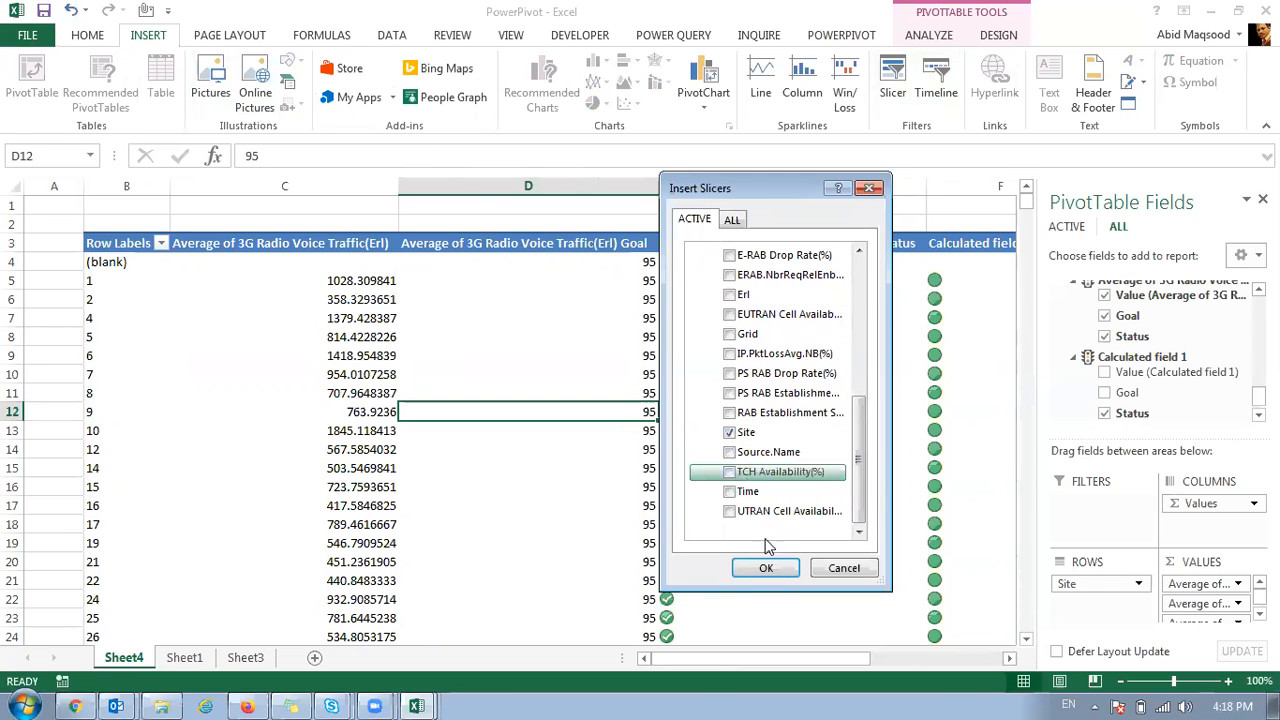
drag(861, 492, 861, 462)
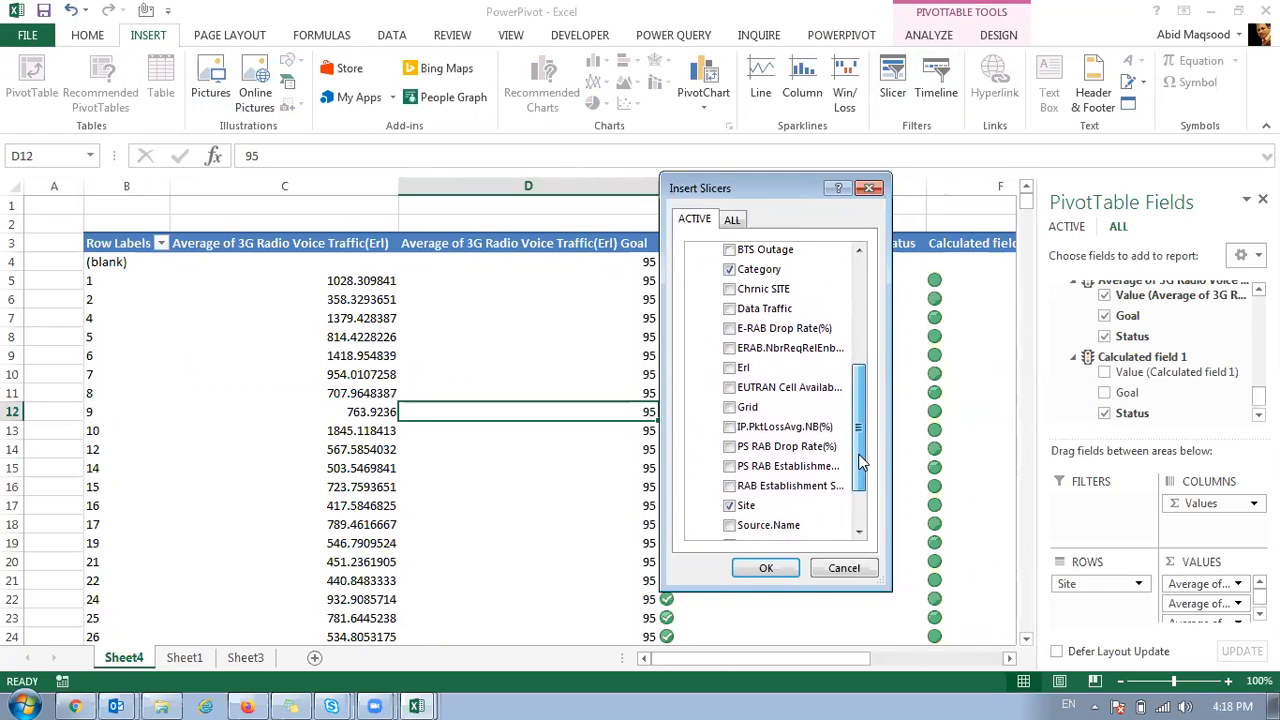
click(747, 407)
click(770, 570)
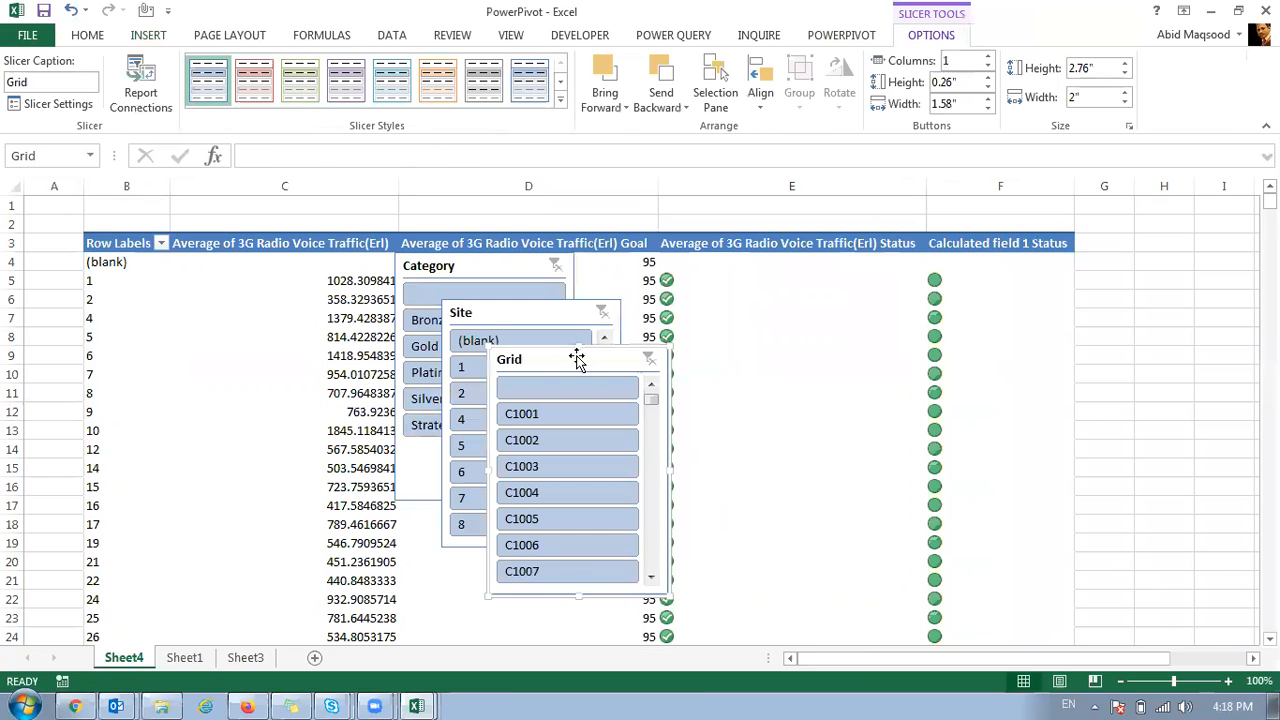
- Spread the overlapping Category, Site and Grid slicers side by side over the PivotTable
drag(494, 361, 760, 282)
drag(530, 320, 668, 270)
drag(479, 273, 401, 265)
- Remove the Site slicer and move the Grid slicer next to the Category slicer
click(645, 272)
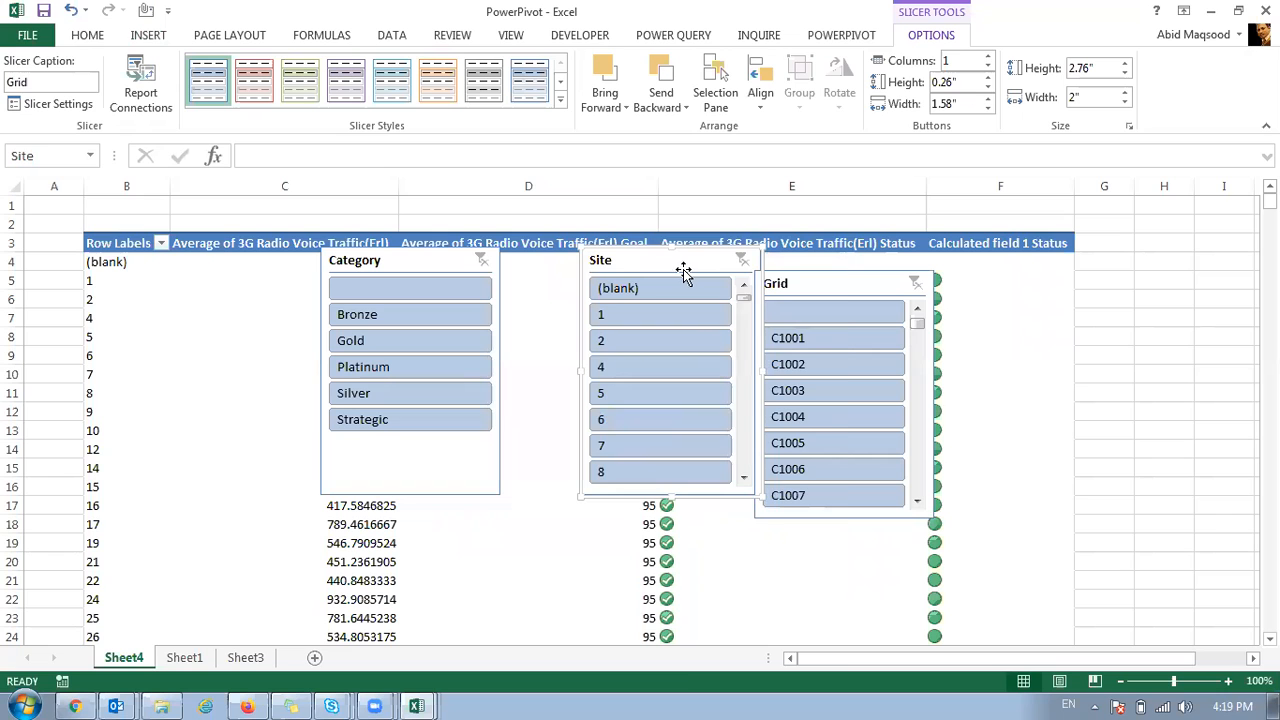
right_click(688, 274)
click(716, 278)
drag(770, 272, 570, 258)
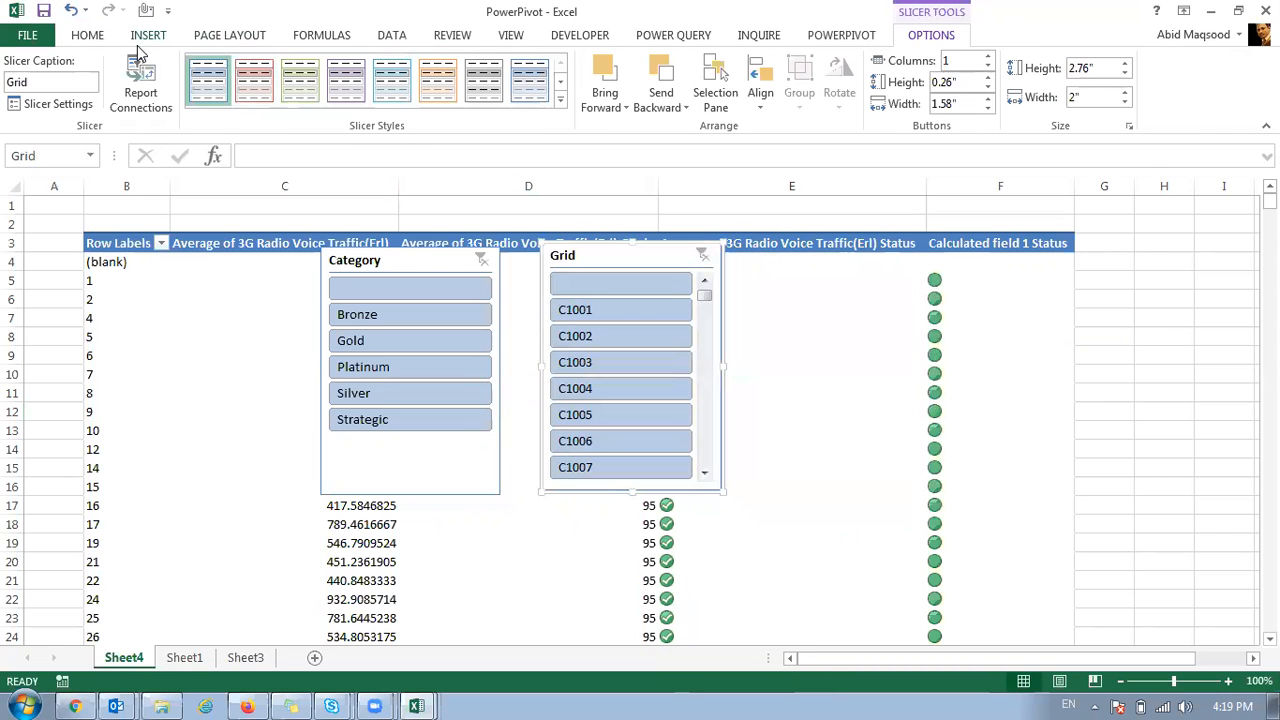
click(148, 35)
click(893, 82)
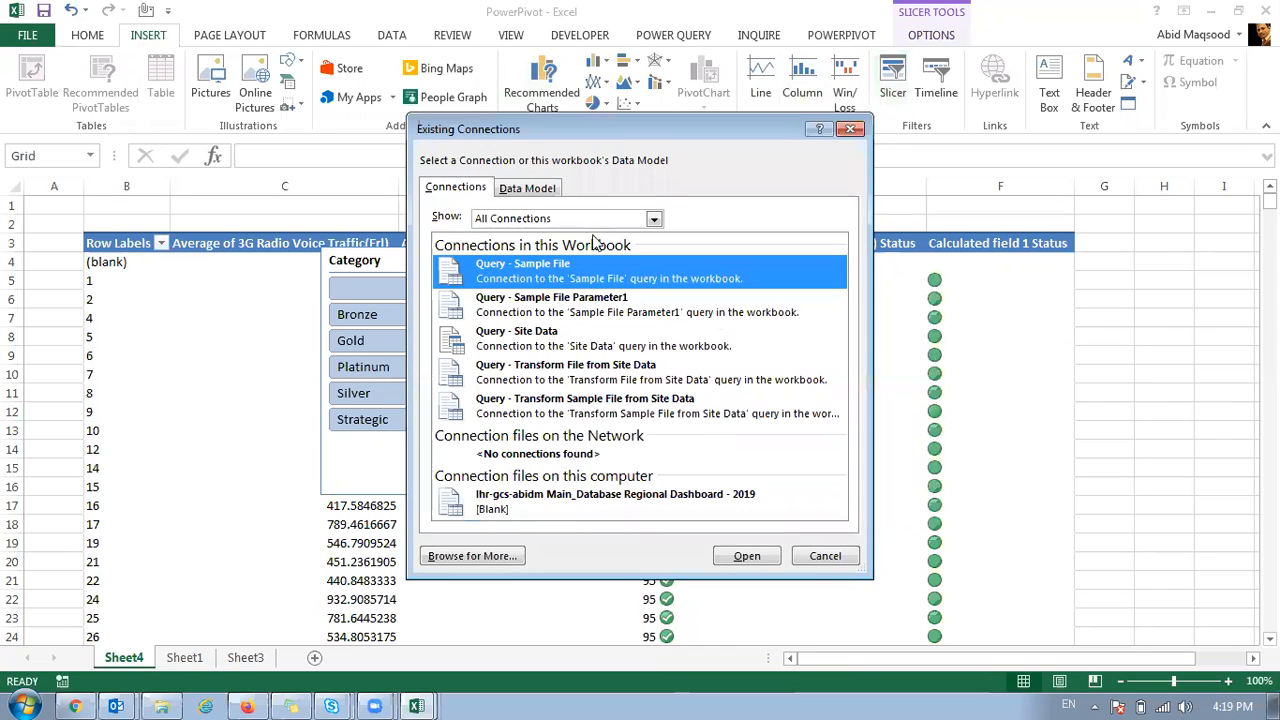
click(826, 556)
- Insert a new Site slicer for the PivotTable and place it beside the Grid slicer
click(823, 412)
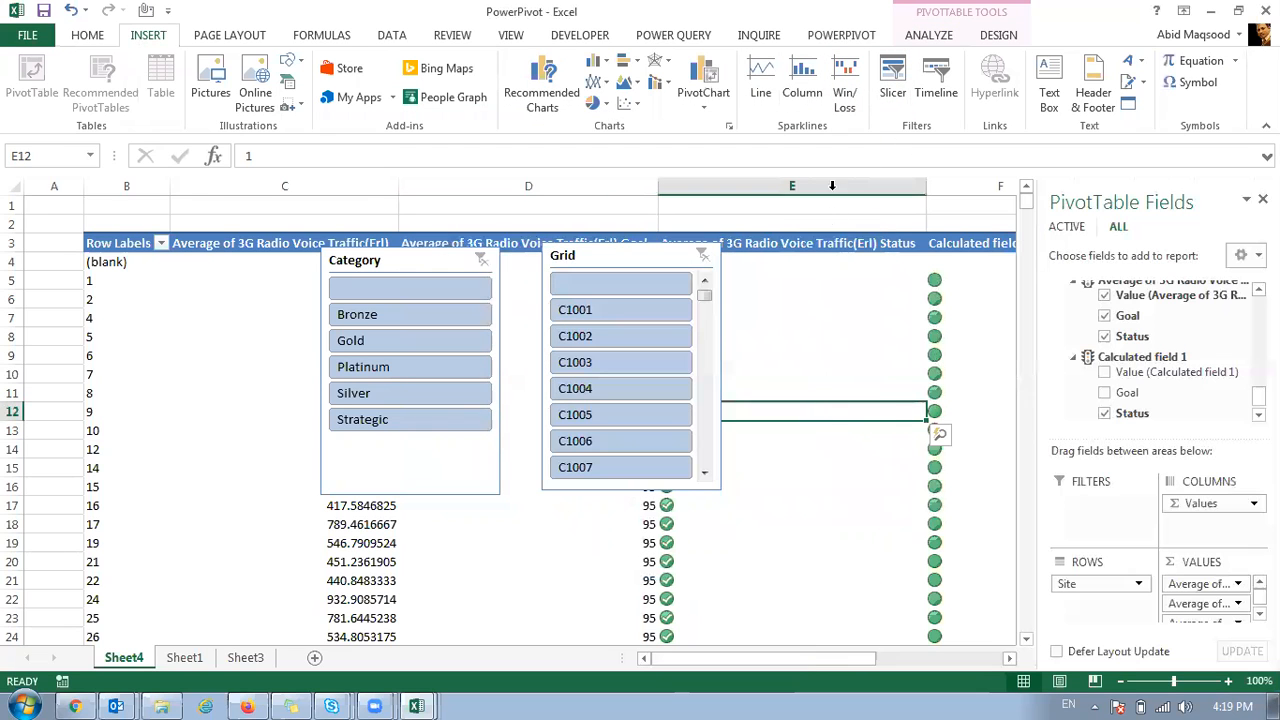
click(876, 86)
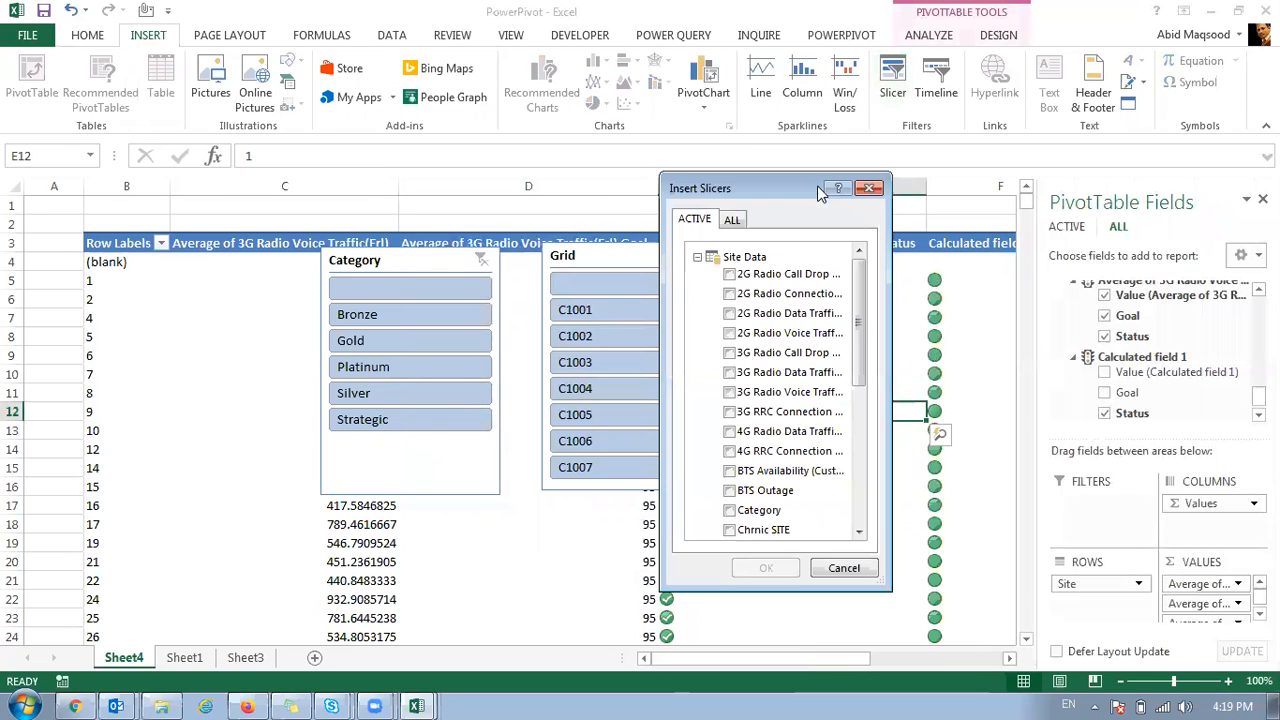
click(862, 475)
click(729, 463)
click(765, 568)
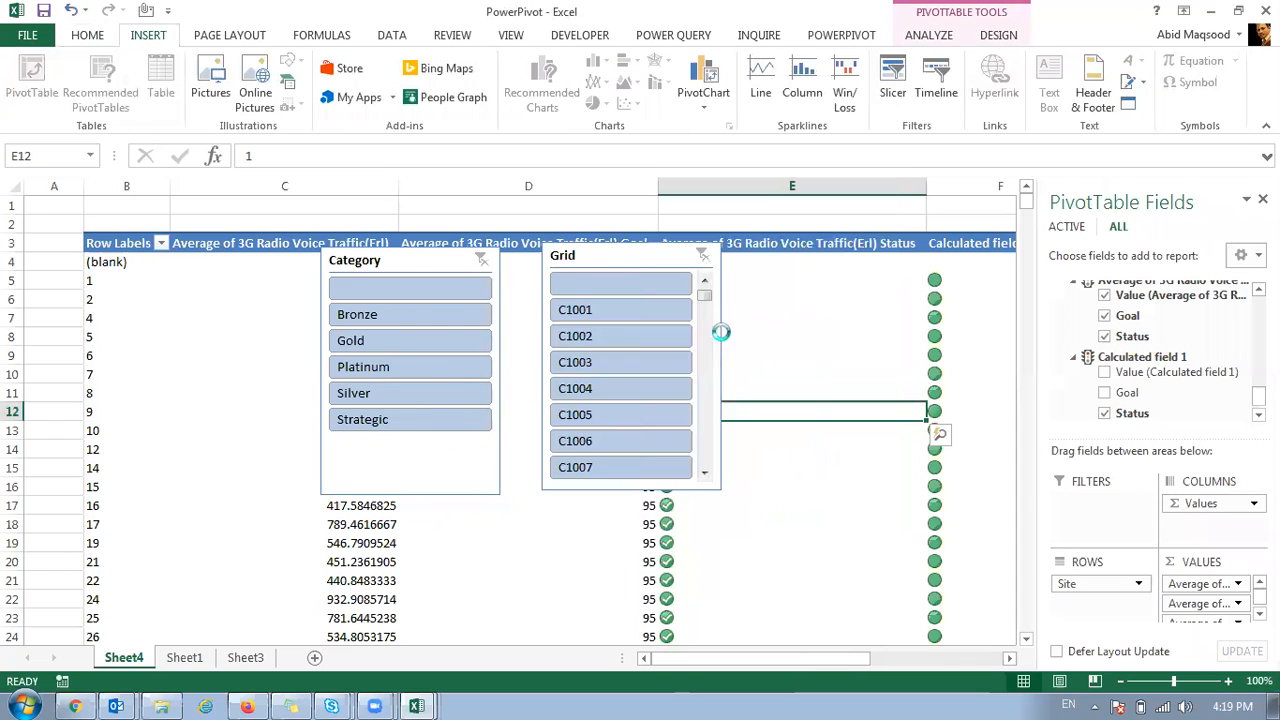
drag(546, 317, 848, 257)
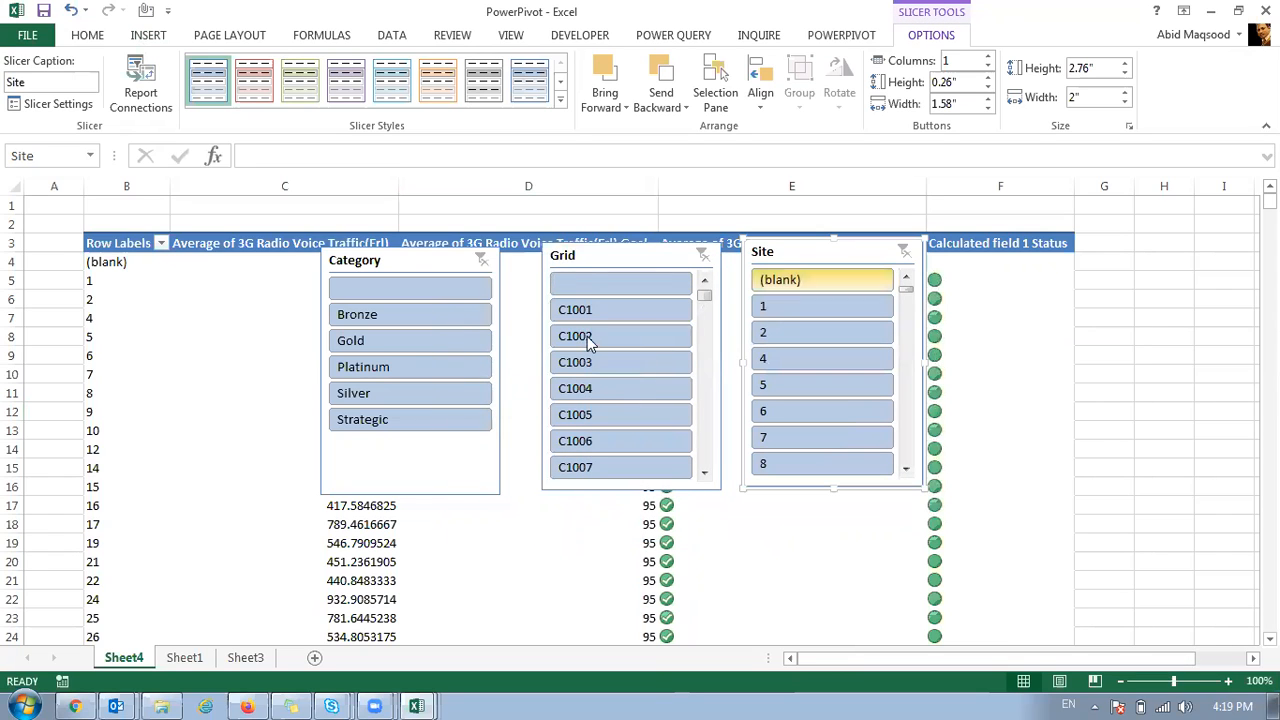
- Filter the PivotTable to the Bronze category, look through the Site slicer's entries, and clear the category filter
click(390, 312)
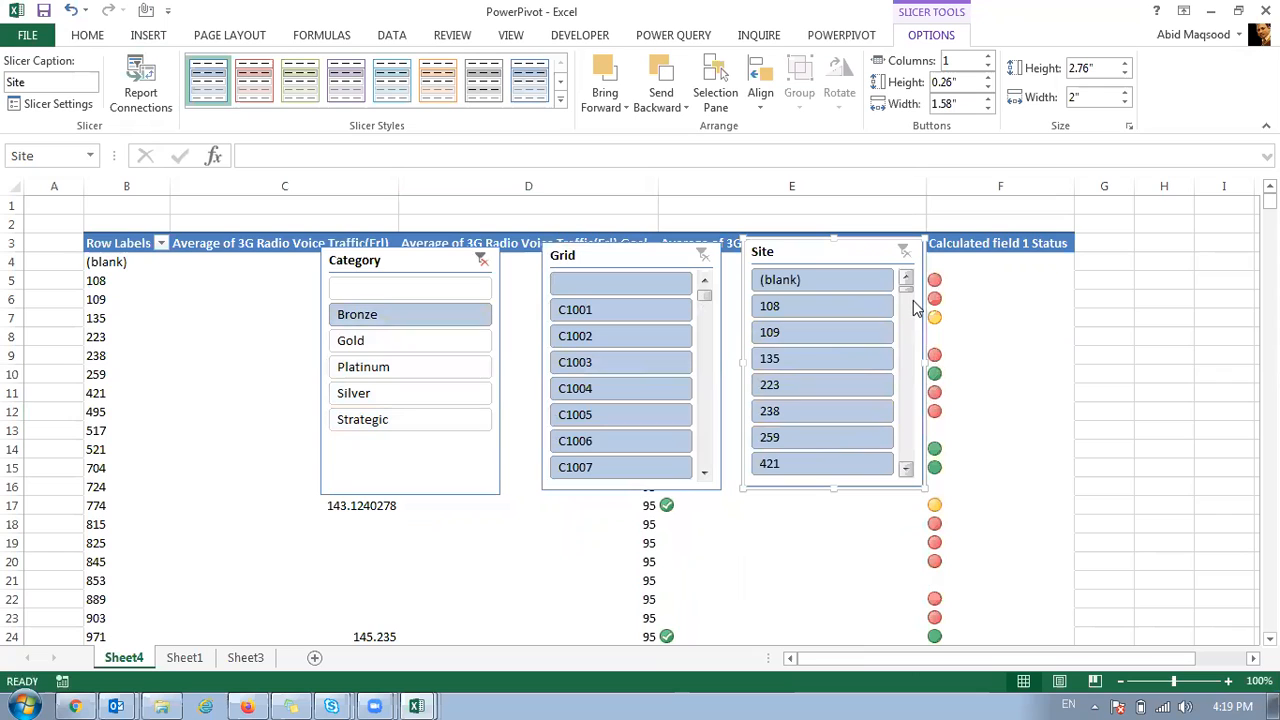
mouse_move(908, 293)
mouse_down()
mouse_move(906, 460)
mouse_move(910, 284)
mouse_up()
drag(905, 290, 907, 398)
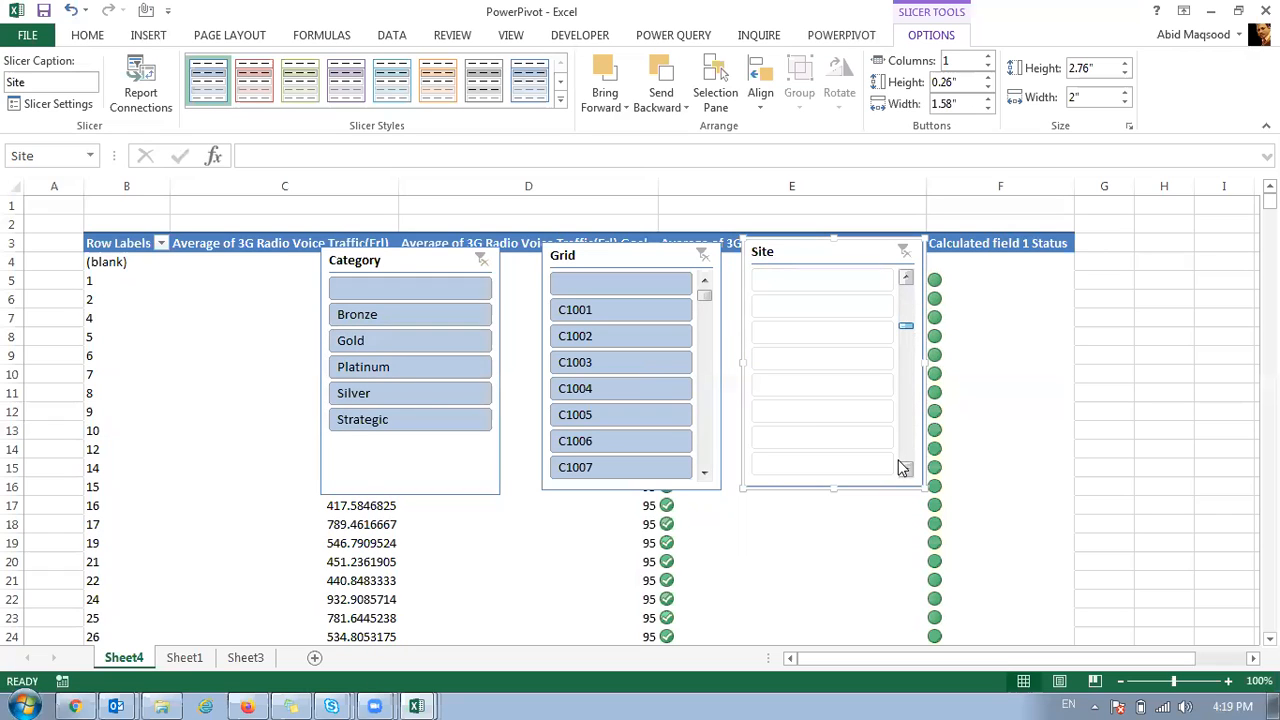
drag(905, 325, 905, 280)
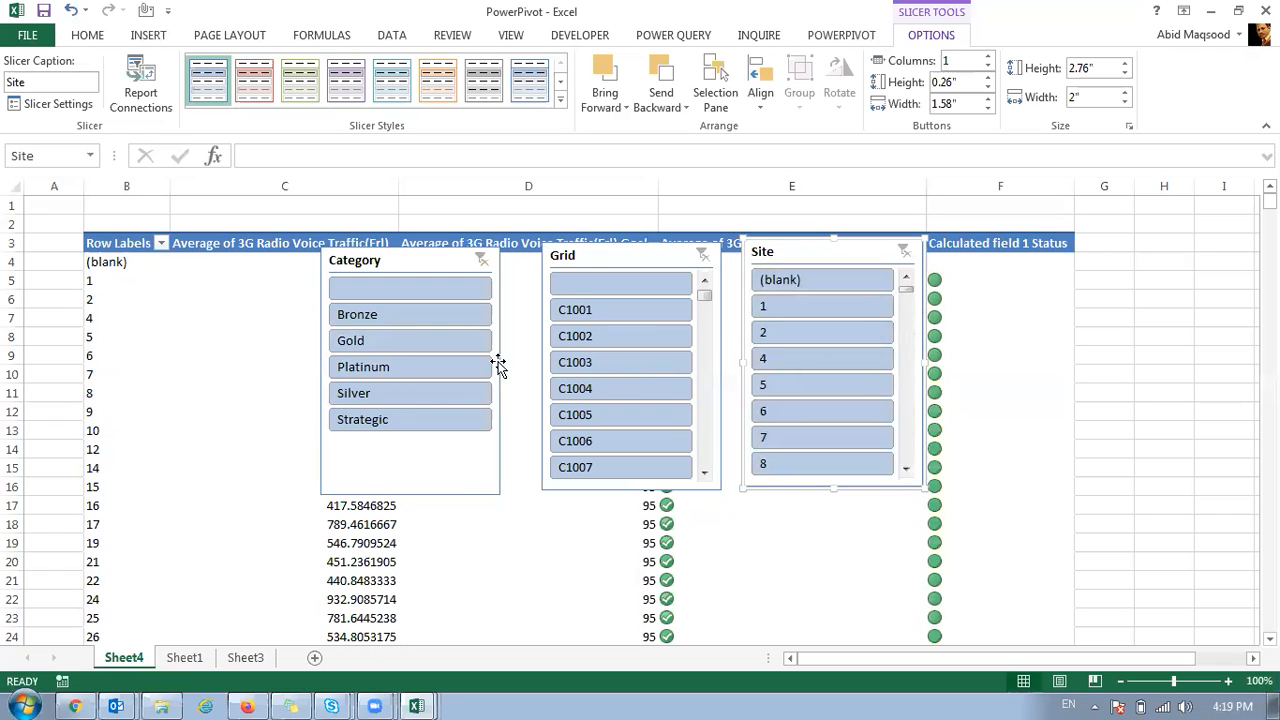
- Filter the PivotTable by the Platinum category, scan the Grid slicer's entries, and switch the filter to Silver
click(407, 364)
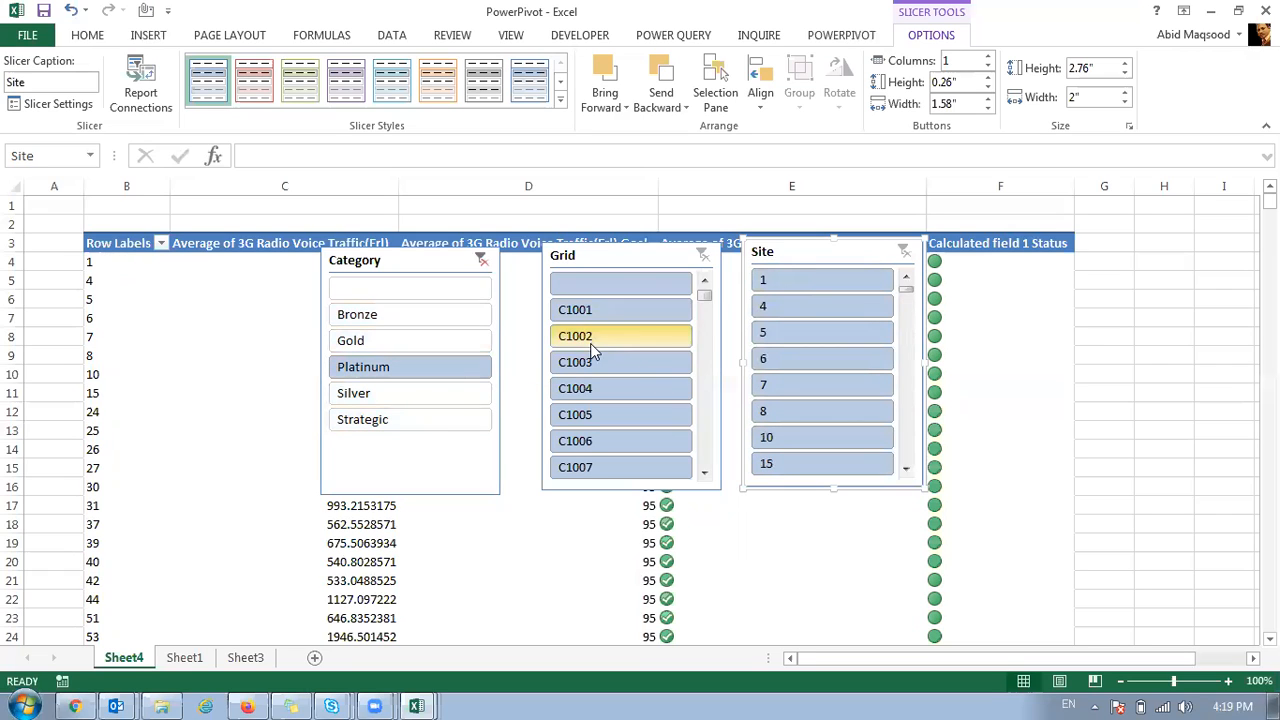
drag(706, 300, 703, 466)
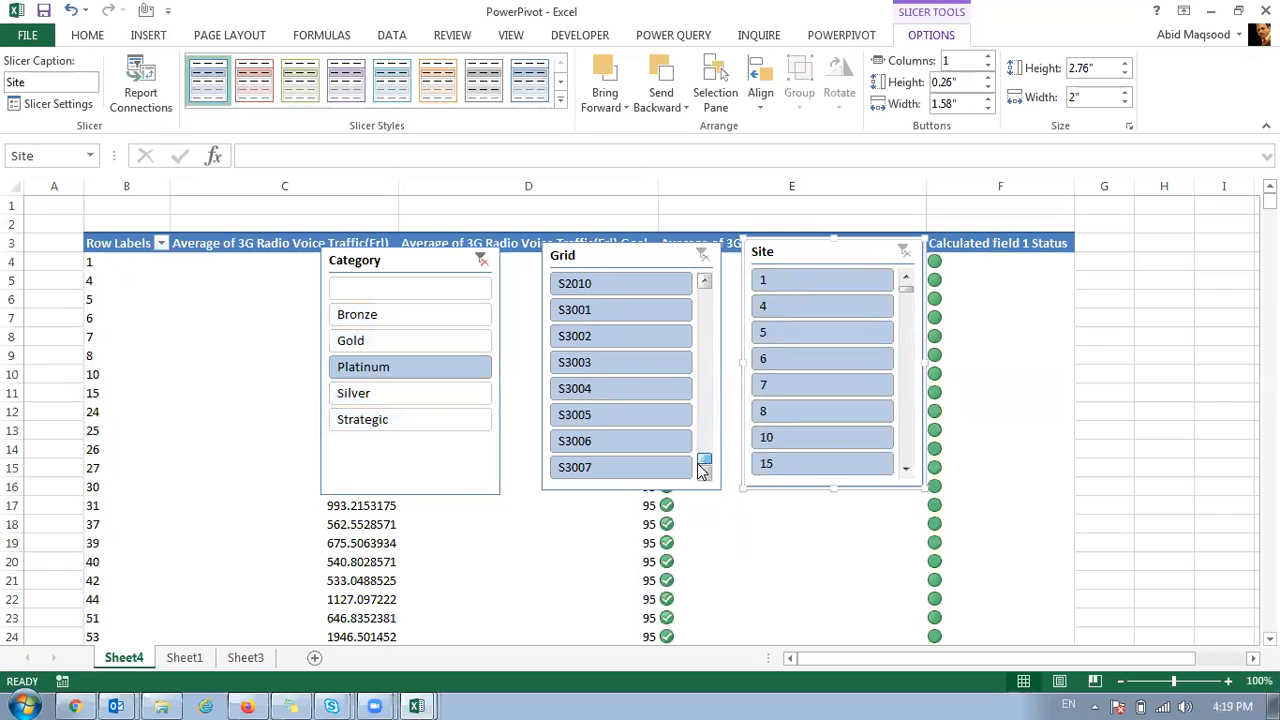
click(423, 399)
drag(703, 462, 705, 280)
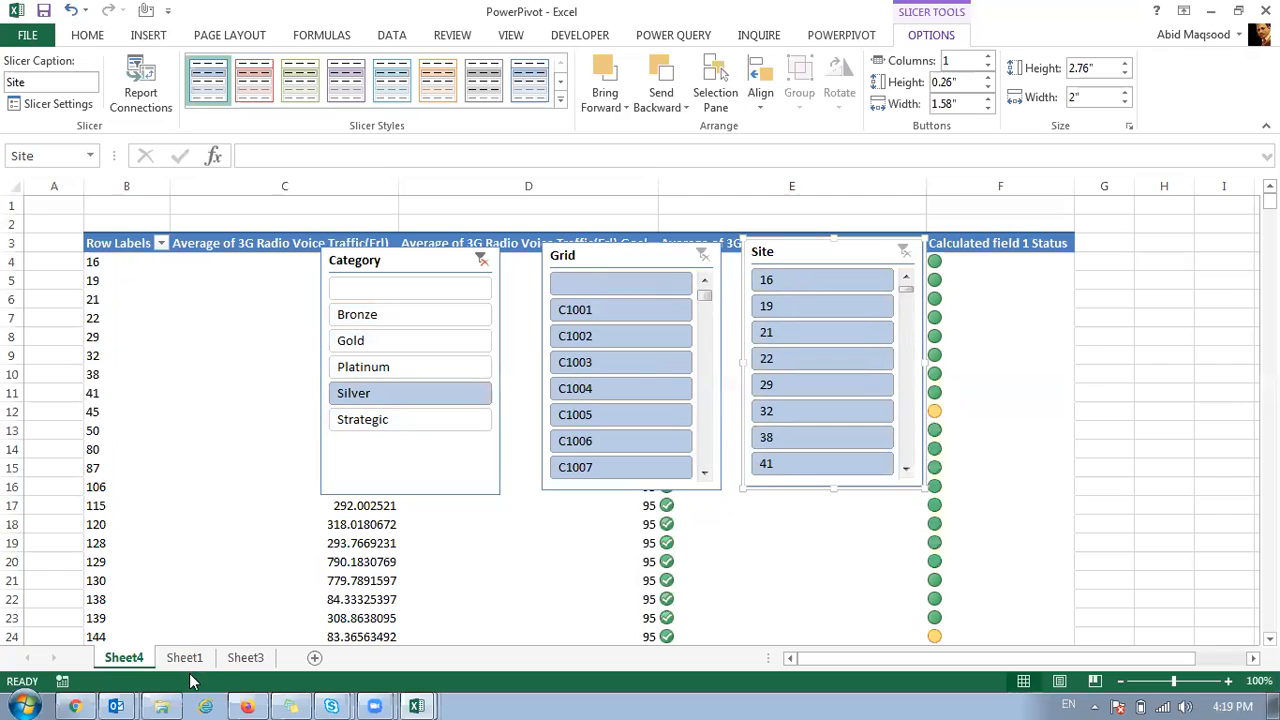
- Add a new worksheet and choose RetailerBalanceReport from the PowerPivot folder under D: C Drive for a Power Query Excel import
click(314, 658)
click(150, 36)
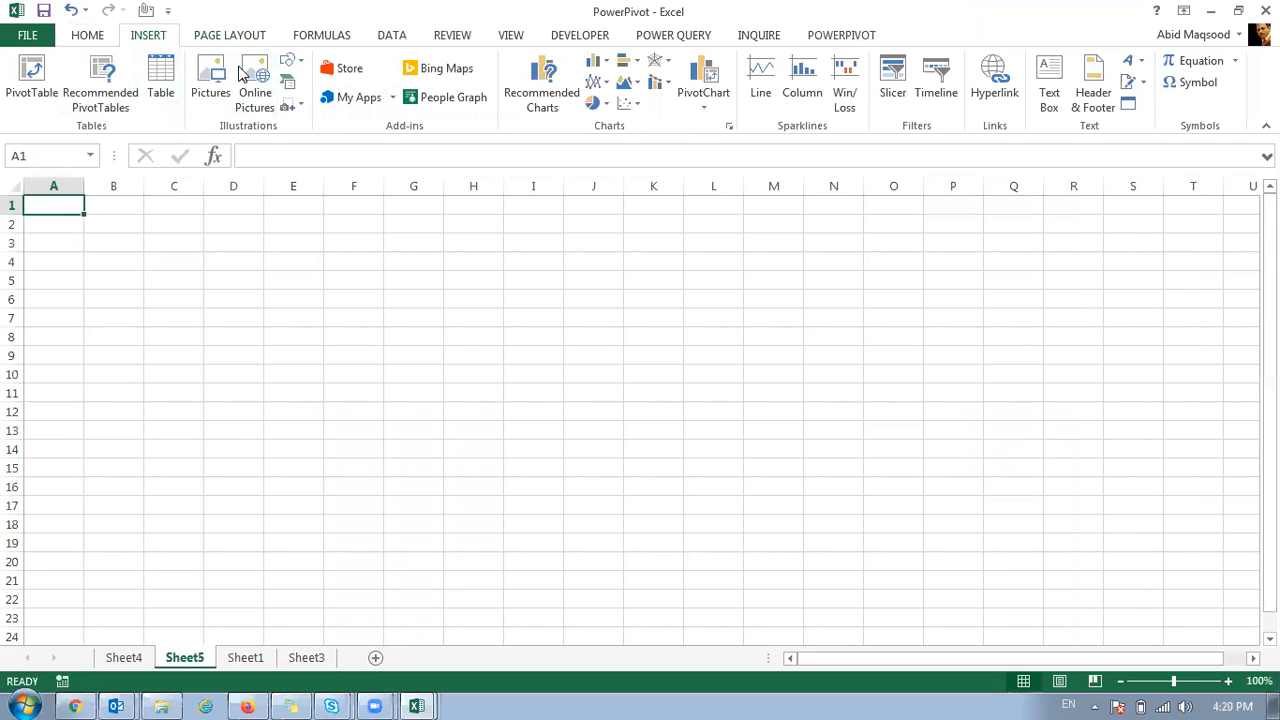
click(670, 36)
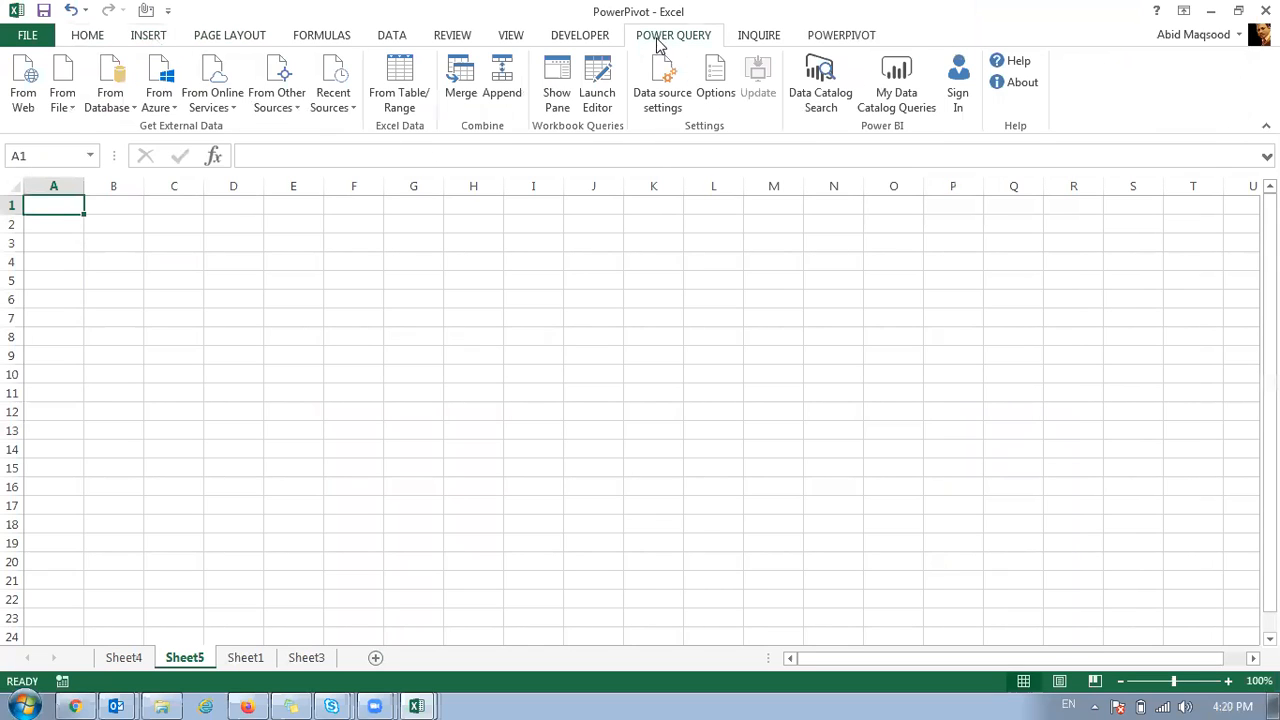
click(64, 104)
click(64, 134)
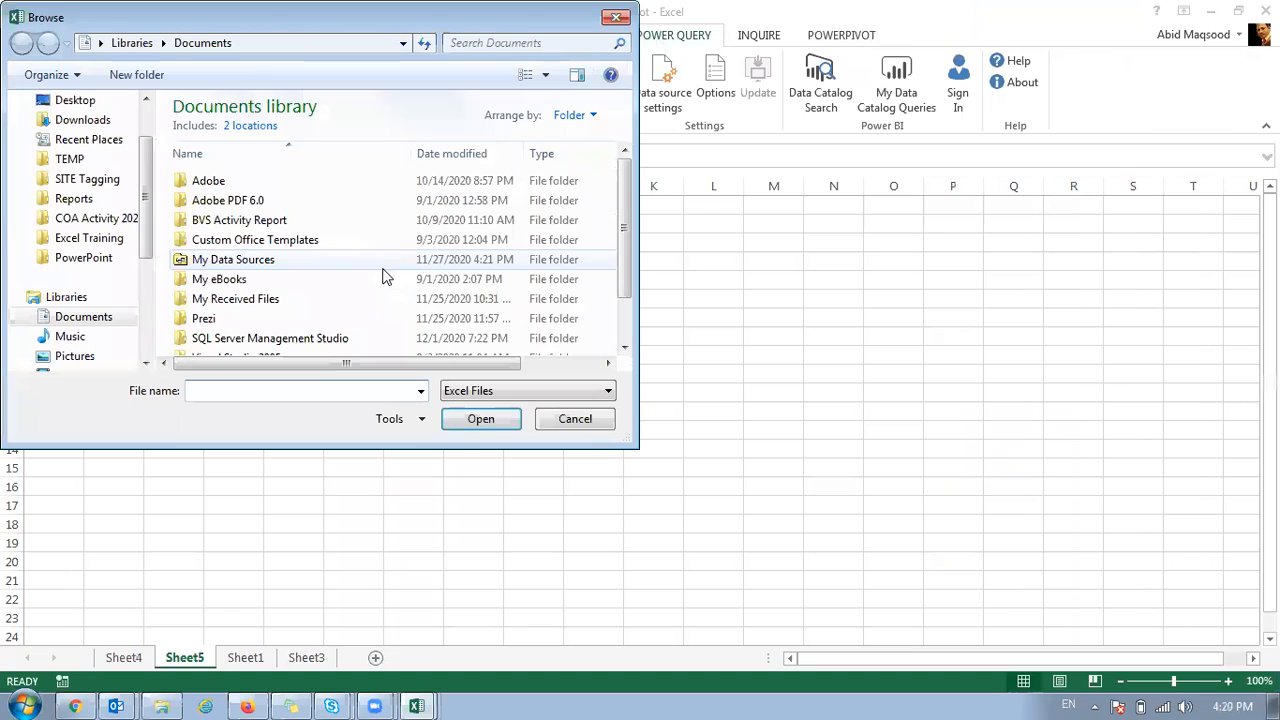
click(80, 198)
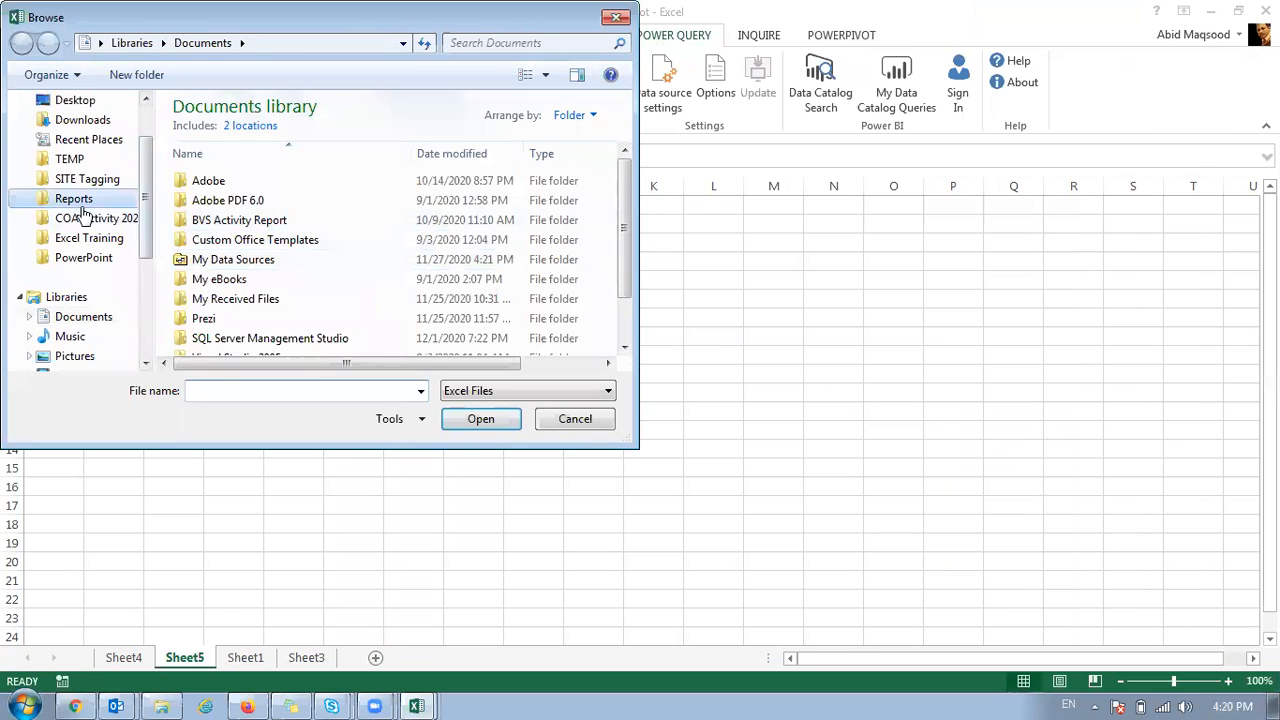
click(118, 240)
click(236, 43)
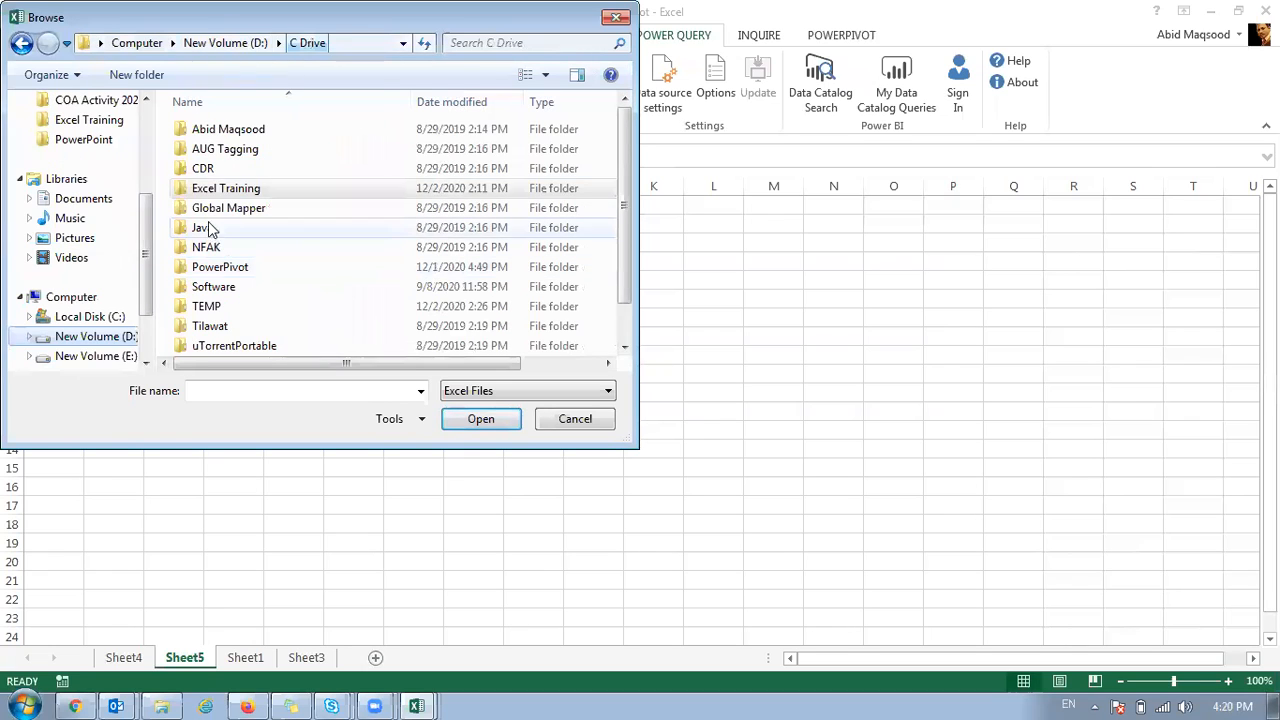
scroll(222, 165, down, 1)
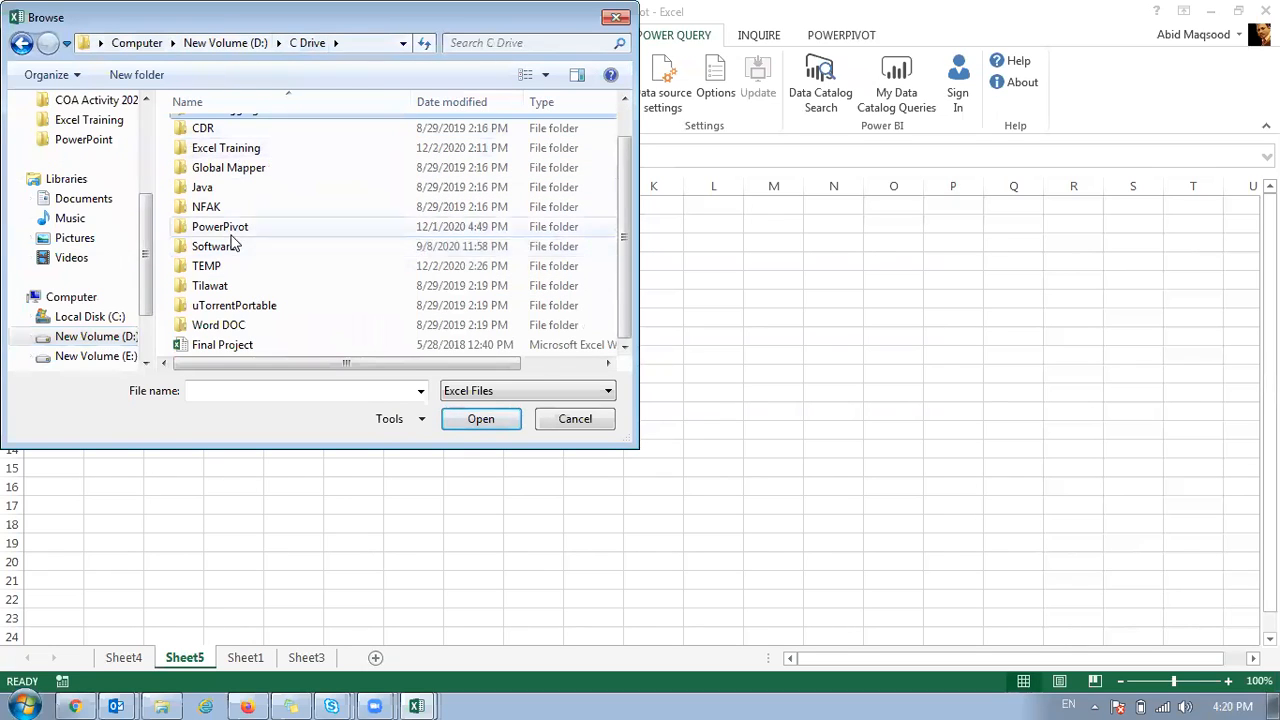
double_click(230, 232)
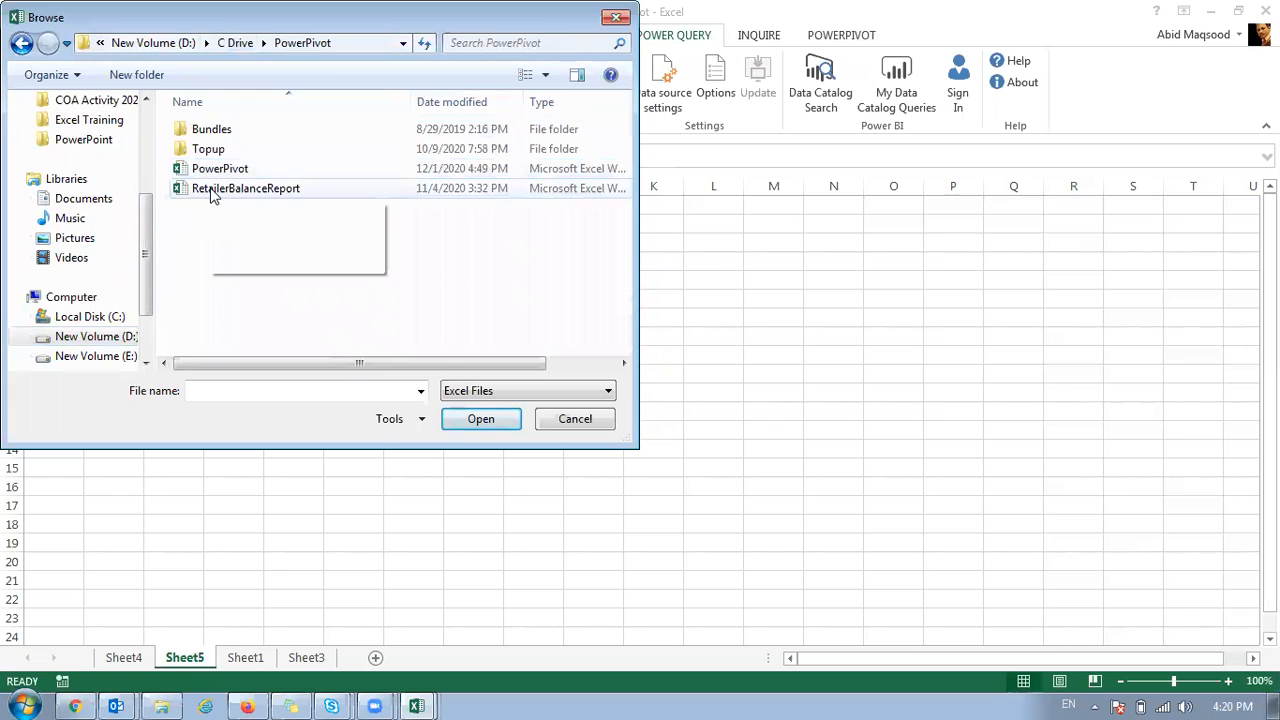
double_click(215, 189)
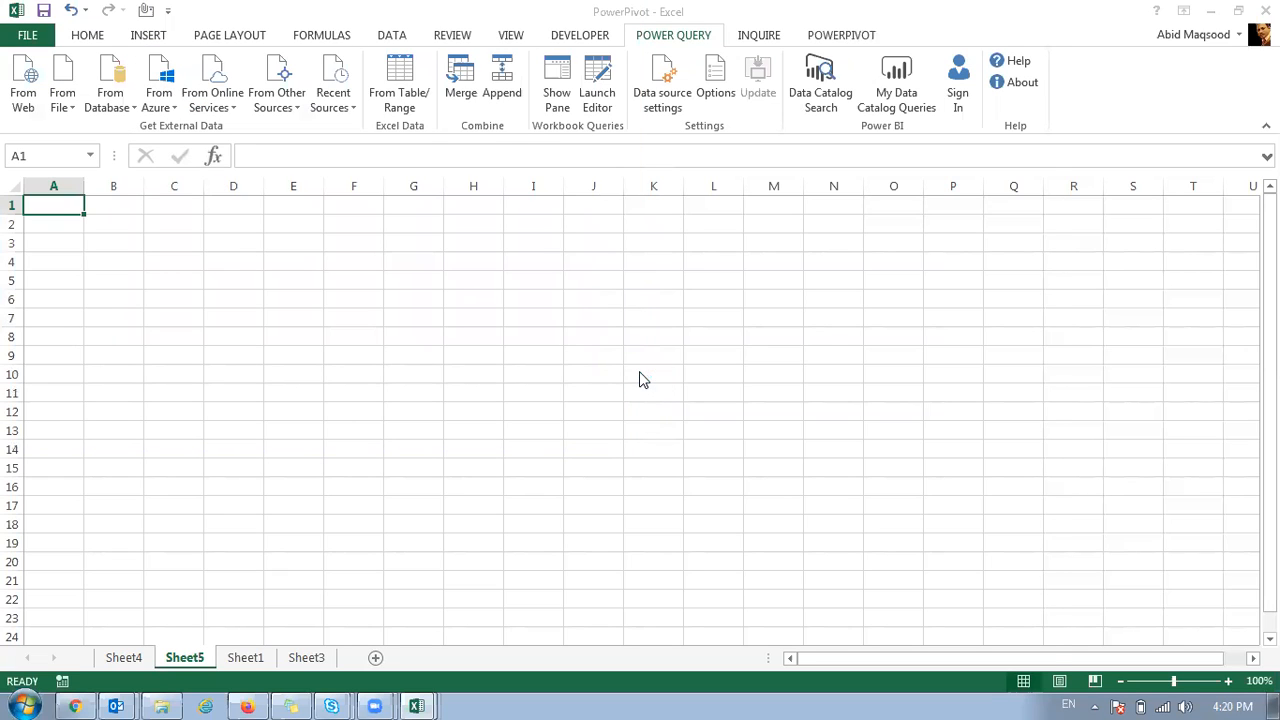
- Load Sheet1 of RetailerBalanceReport.xlsx through the Navigator and close the list of workbook queries
click(295, 200)
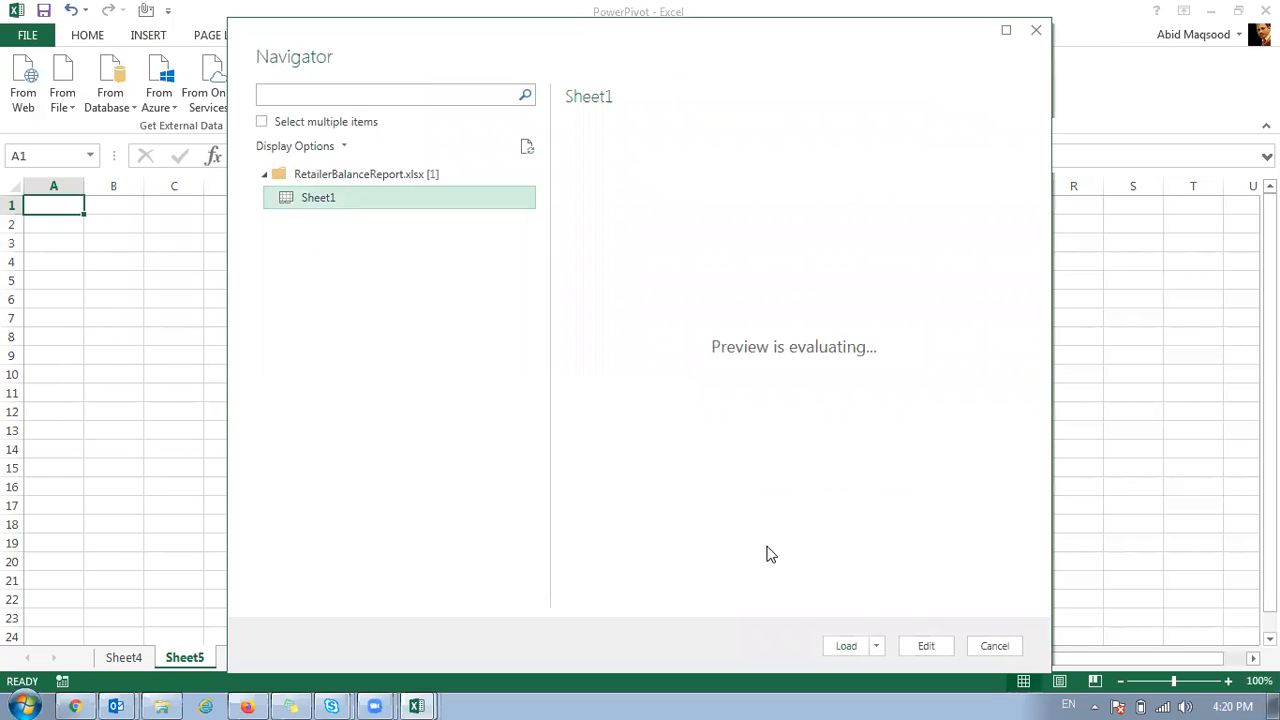
click(846, 646)
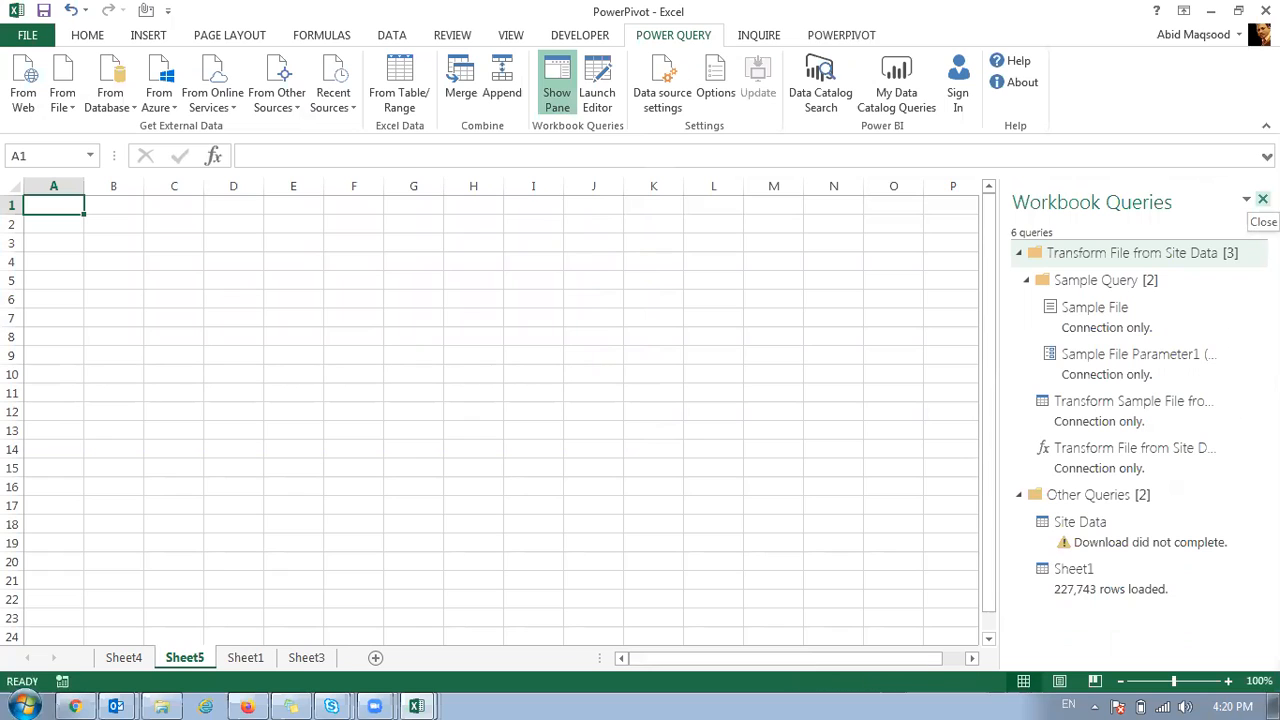
click(1262, 199)
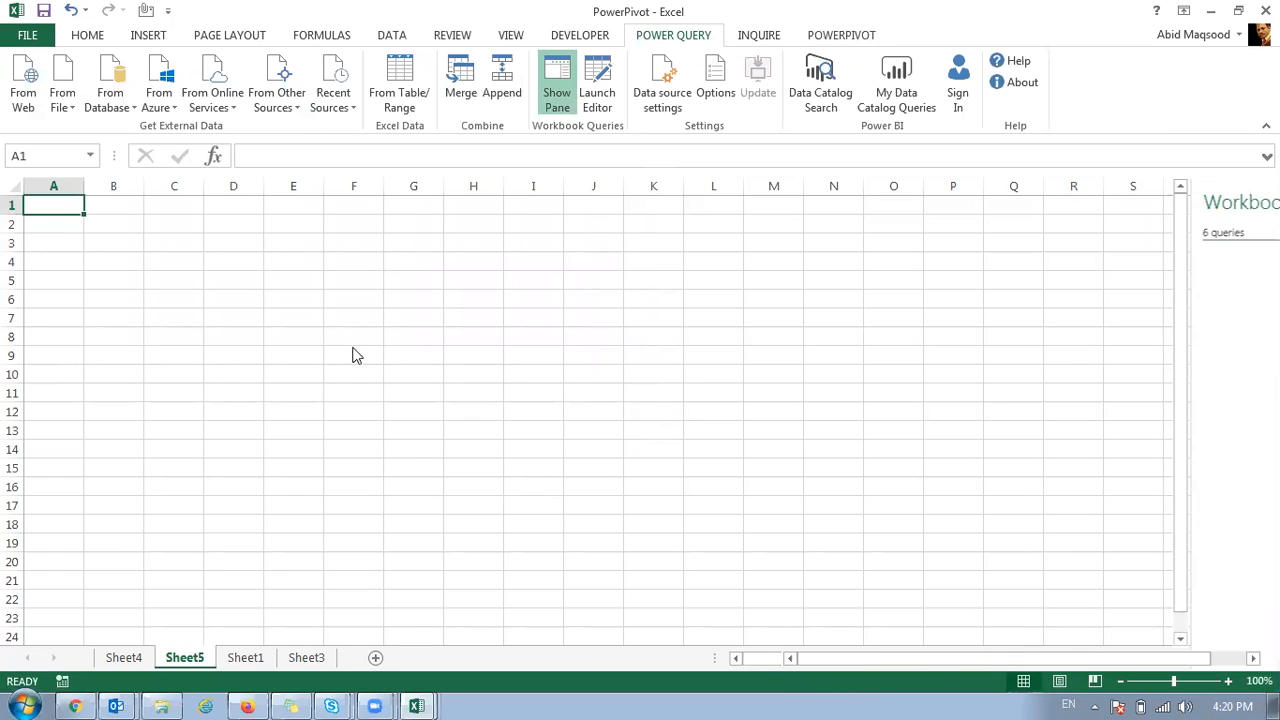
- Create a PivotTable at Sheet5 cell A1 using the workbook's Data Model as the external data source
click(148, 40)
click(32, 75)
click(677, 293)
click(700, 312)
click(651, 190)
click(635, 285)
click(863, 562)
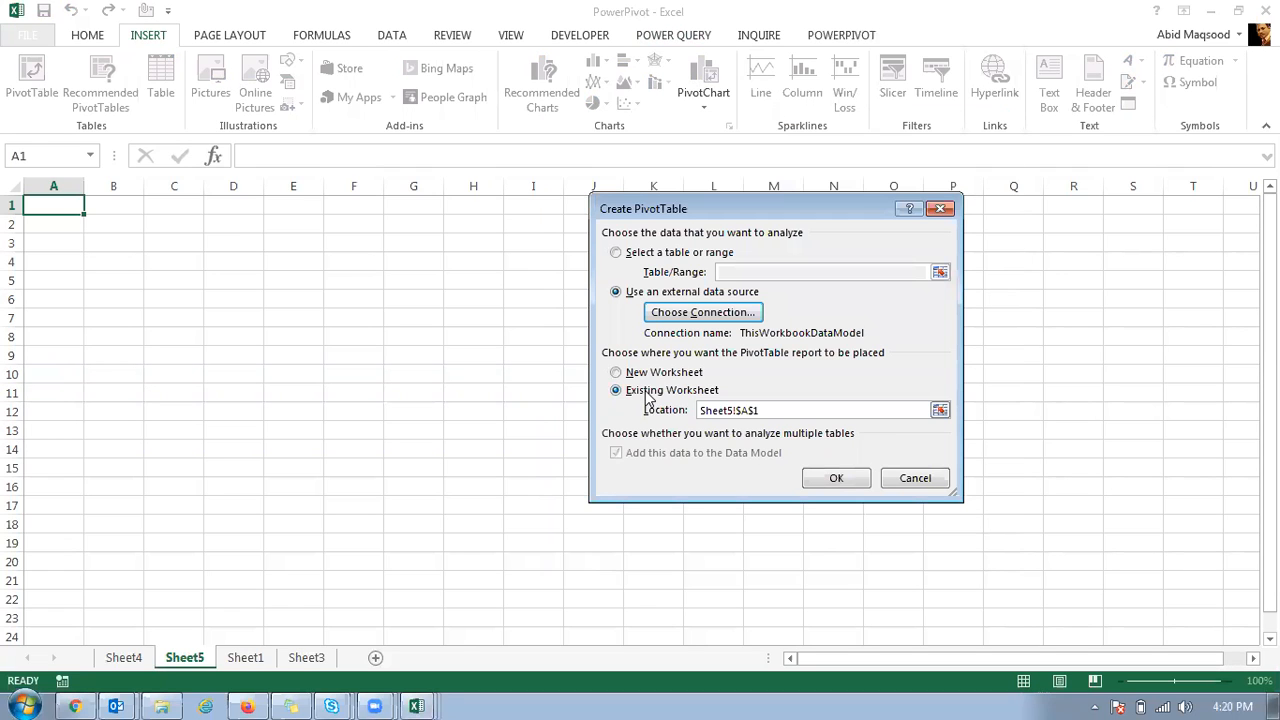
click(838, 482)
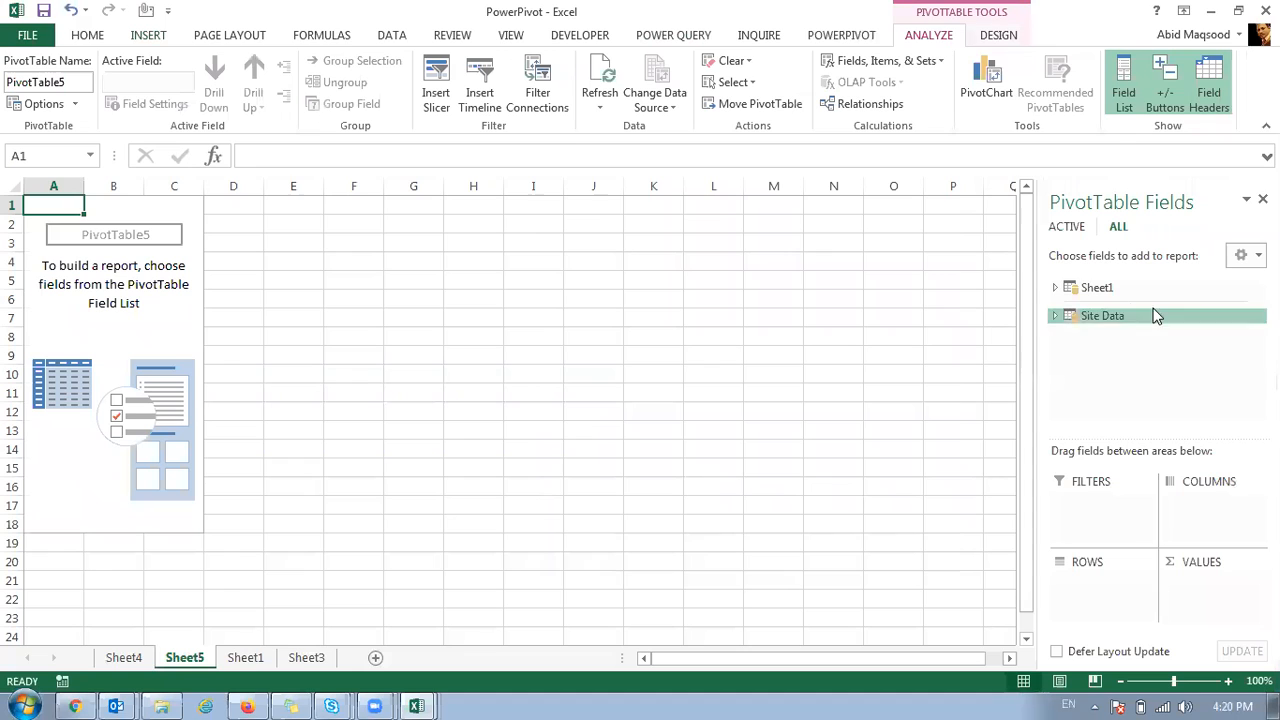
- Build the PivotTable from Sheet1 with RSOID as rows and the sum of OPENINGBALANCE as values
click(1055, 287)
drag(1103, 342, 1118, 594)
drag(1147, 405, 1183, 594)
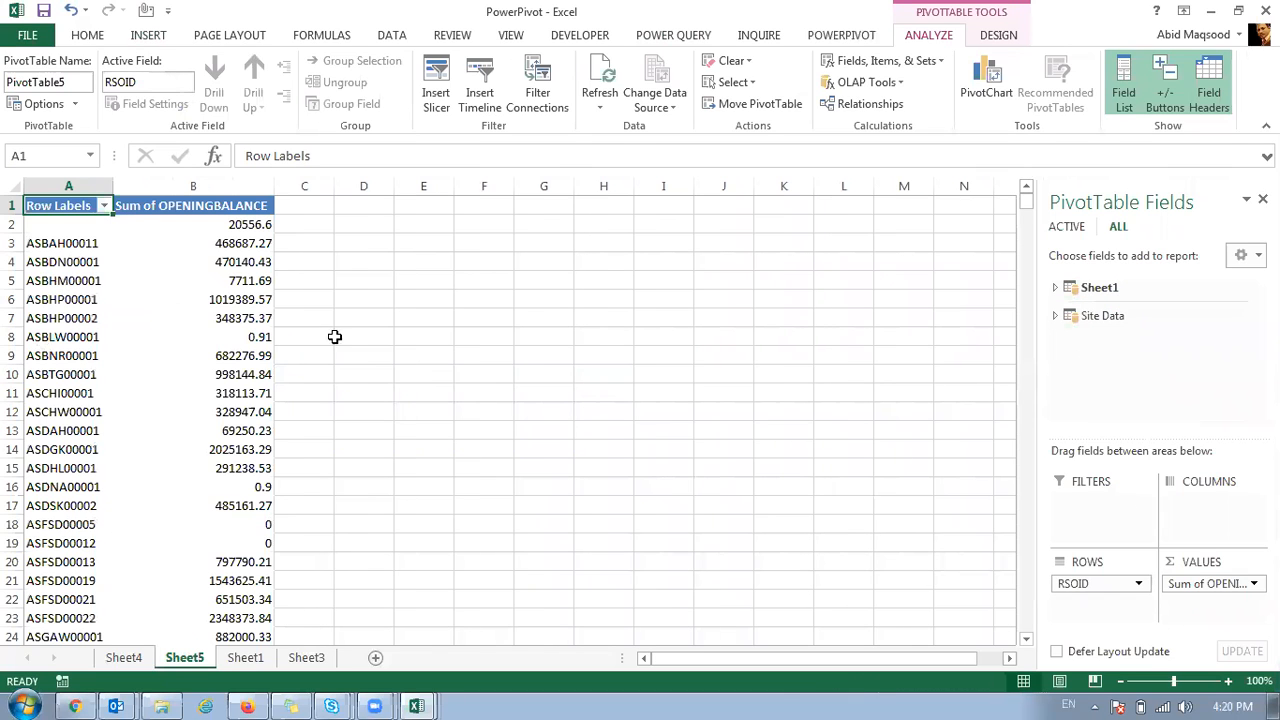
- Insert REGION and FRANID slicers for the PivotTable and place them side by side next to it, near the sheet's upper edge
click(450, 92)
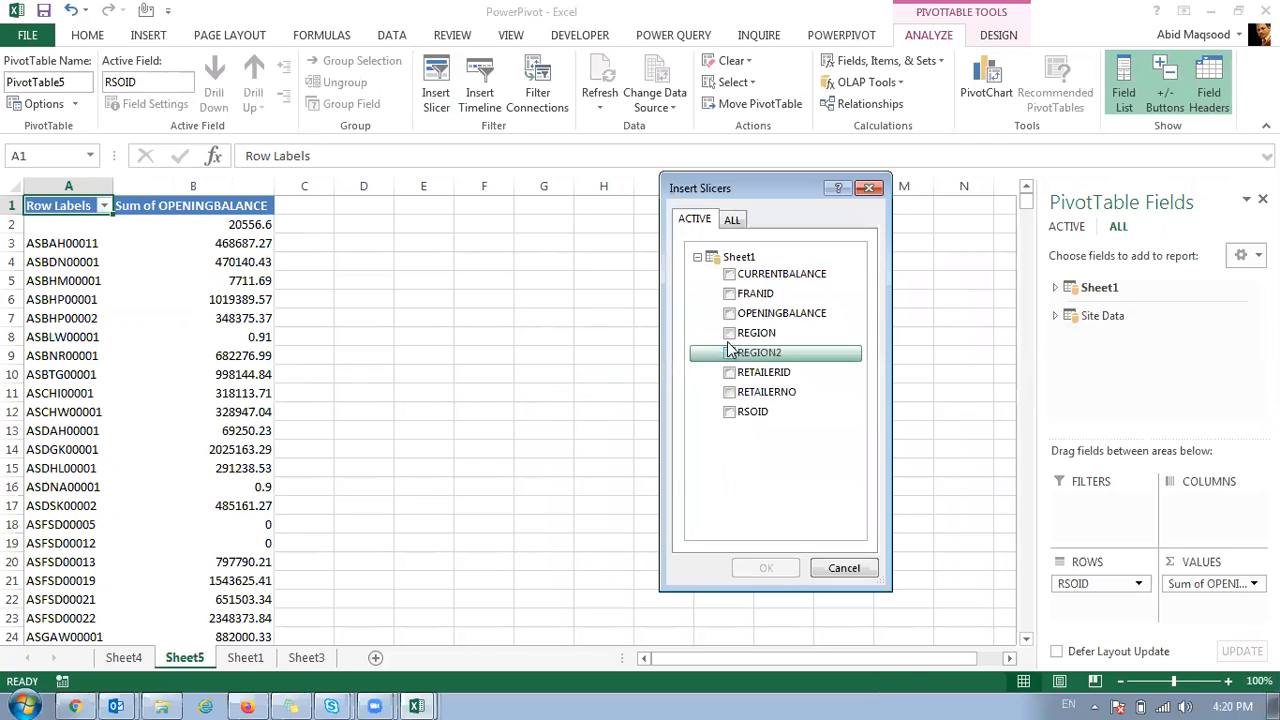
click(729, 334)
click(731, 297)
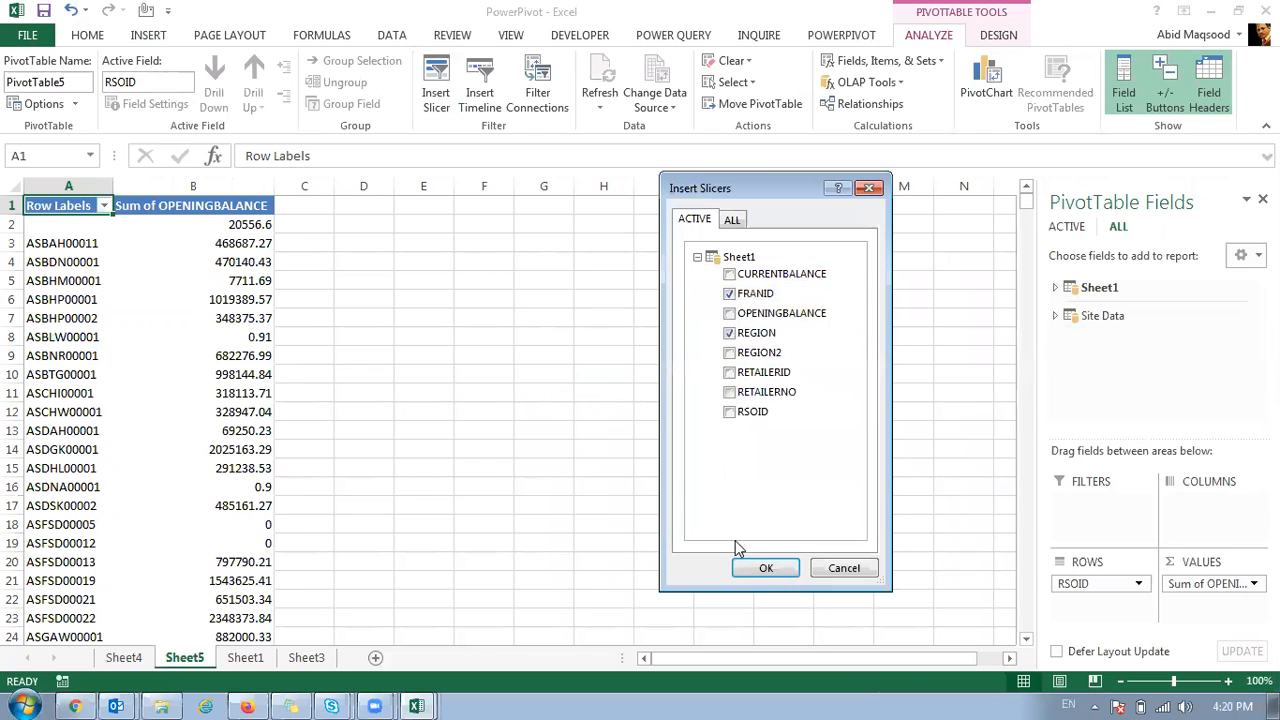
click(766, 568)
drag(550, 345, 756, 306)
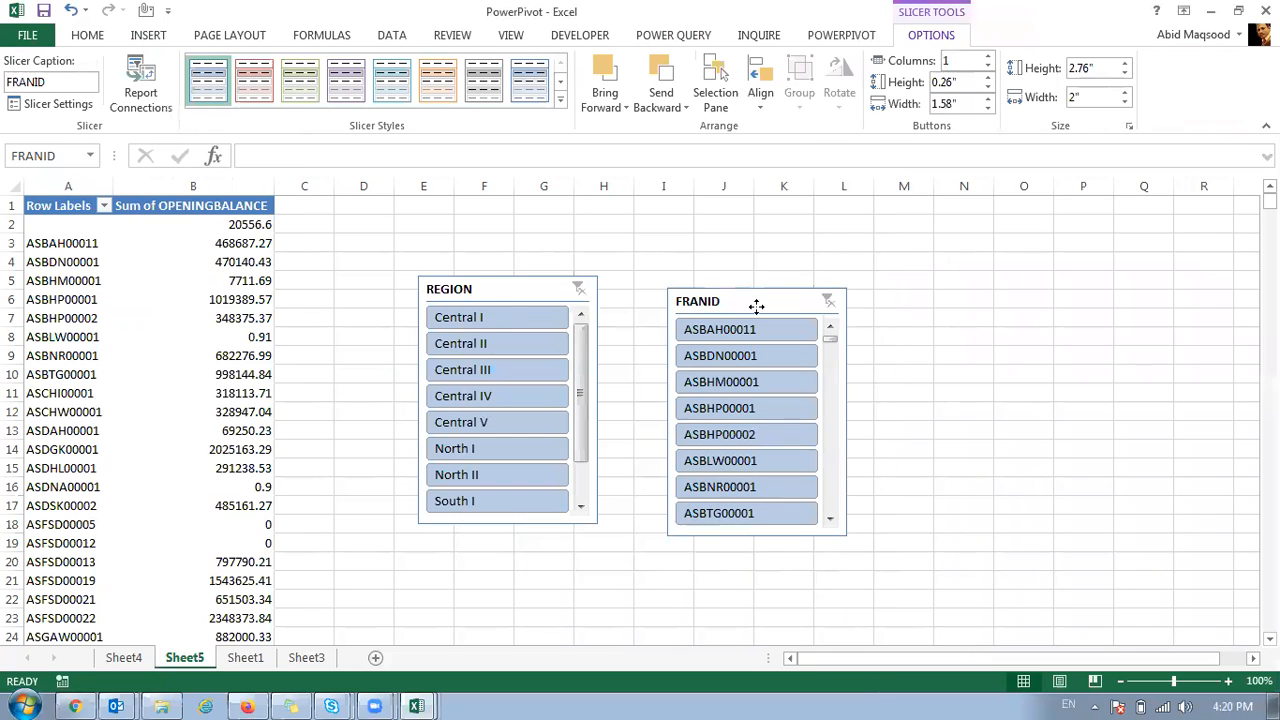
drag(487, 283, 483, 212)
drag(714, 302, 683, 234)
- Filter the report to the Central II region, look through the FRANID slicer's items and clear the region filter
click(457, 272)
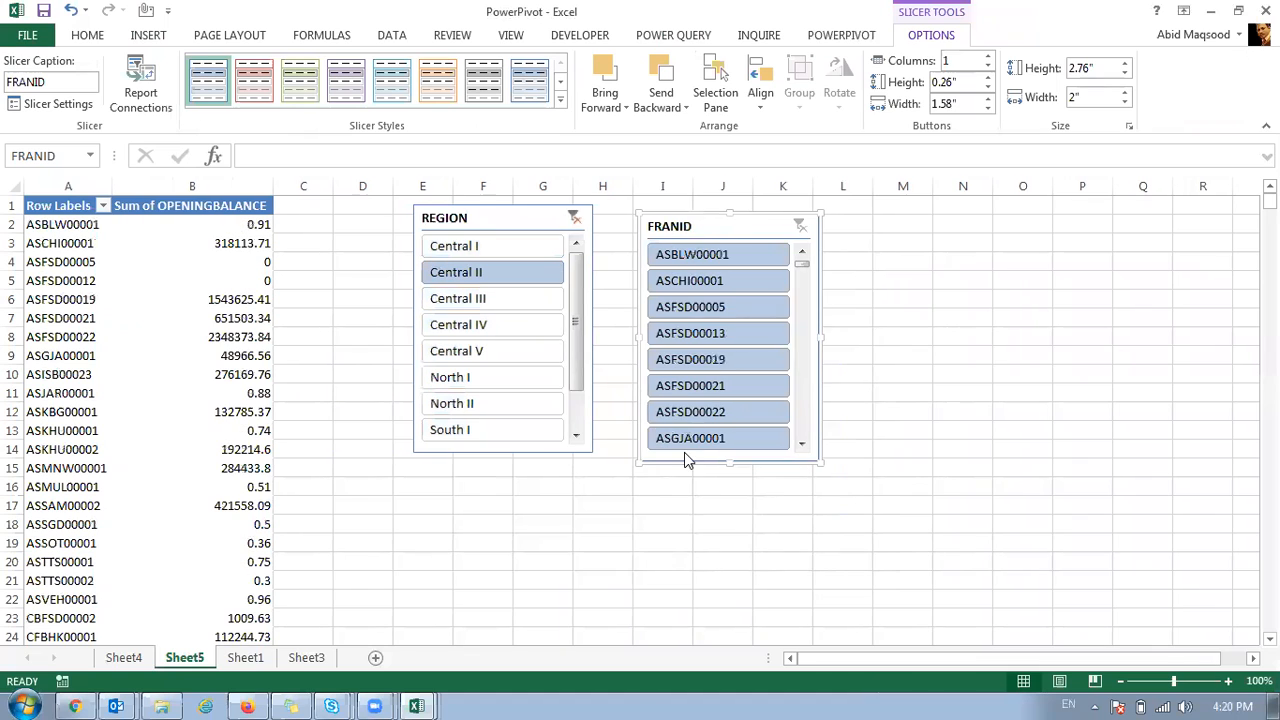
mouse_move(803, 270)
mouse_down()
mouse_move(803, 285)
mouse_move(801, 268)
mouse_up()
drag(800, 268, 803, 290)
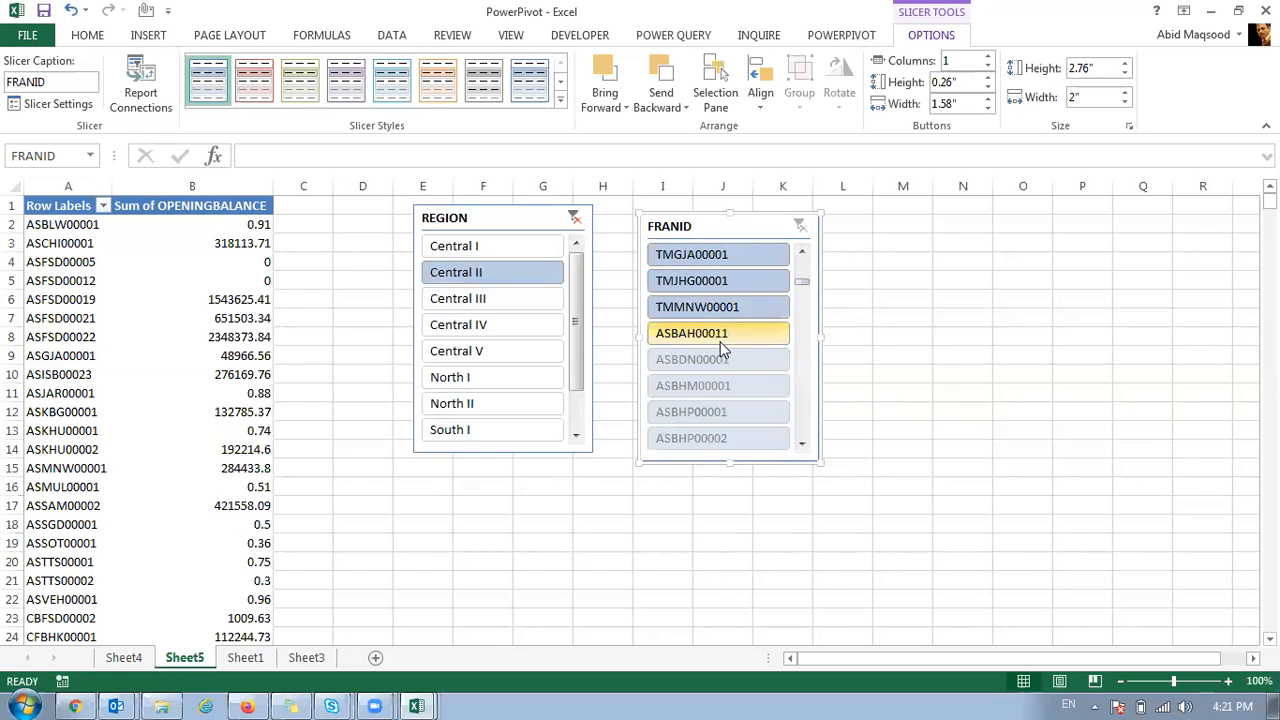
drag(805, 286, 818, 213)
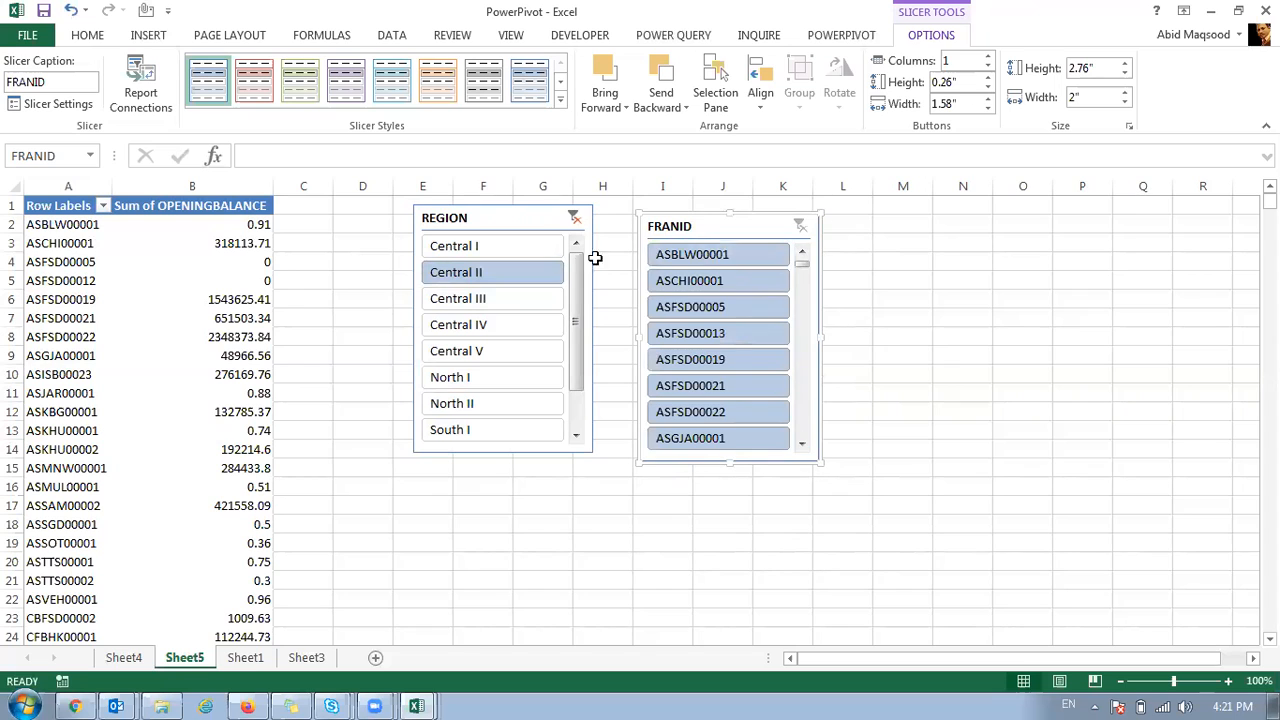
click(574, 217)
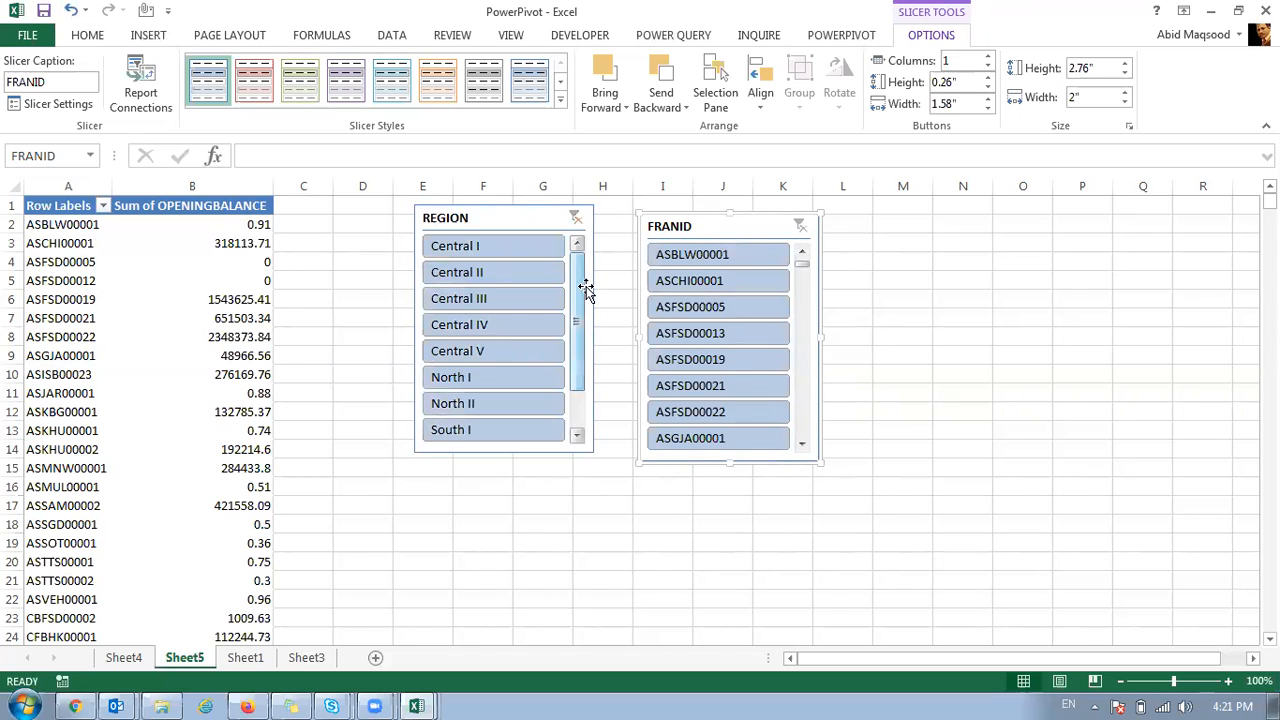
- Filter the report to the Central V region and lengthen the REGION slicer by one more item
click(491, 358)
drag(803, 264, 806, 288)
drag(806, 363, 818, 245)
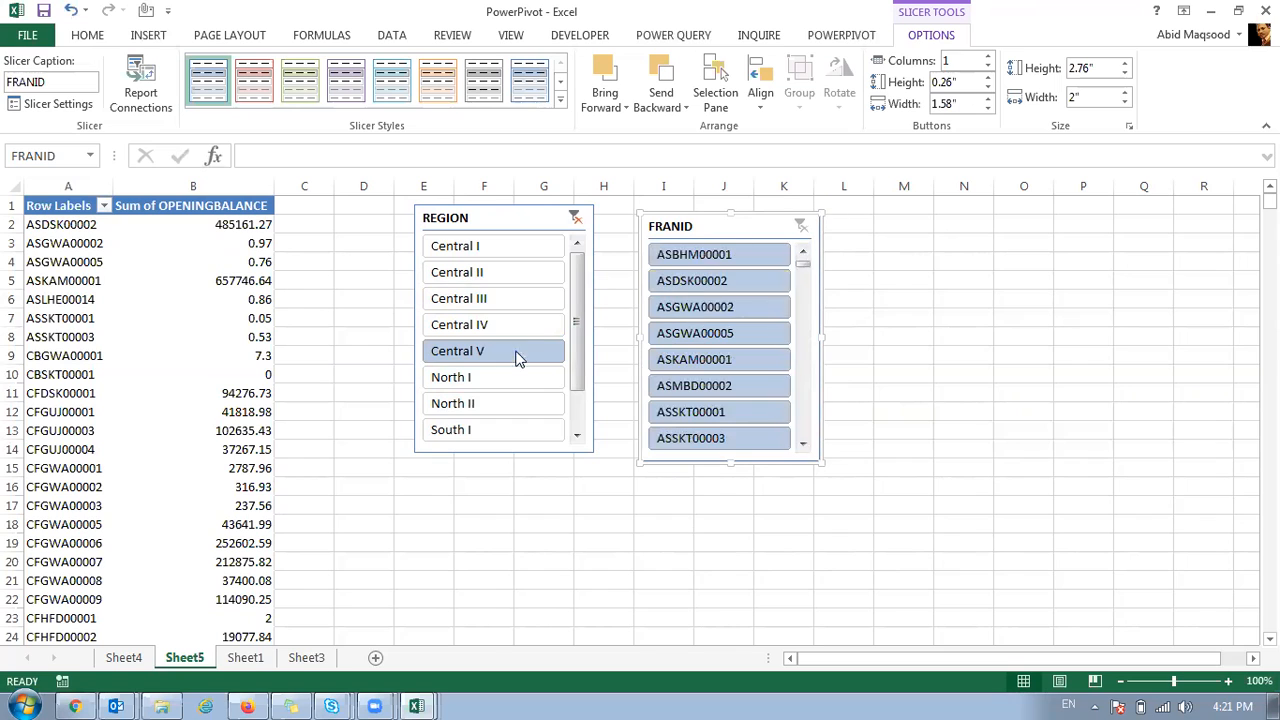
click(485, 452)
drag(497, 454, 505, 480)
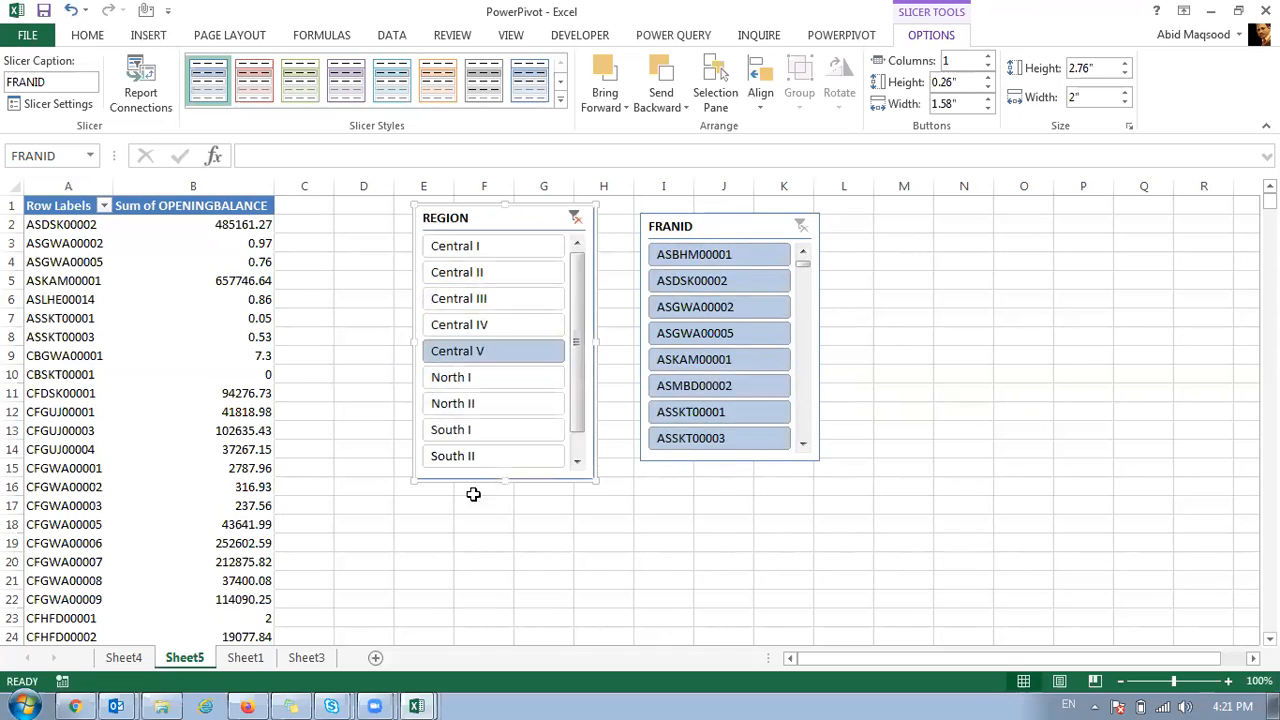
- Set the FRANID slicer to hide items with no data and check its item list through to the end
right_click(663, 226)
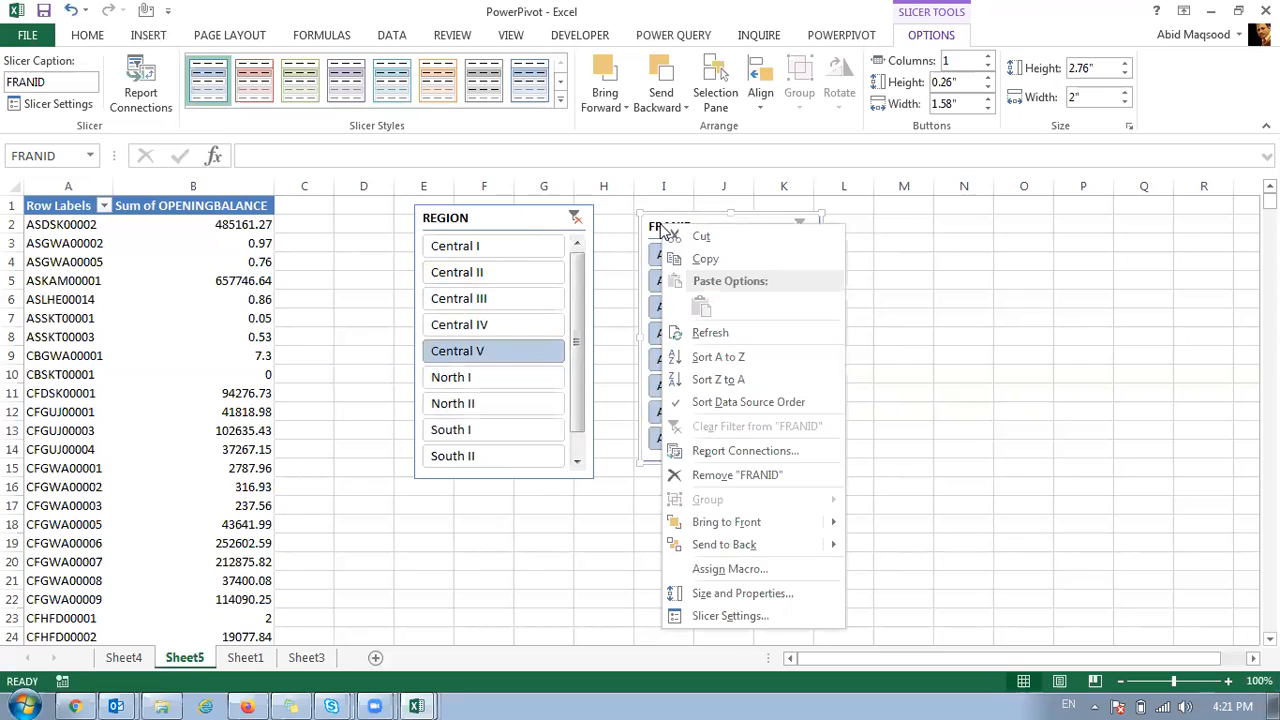
click(757, 617)
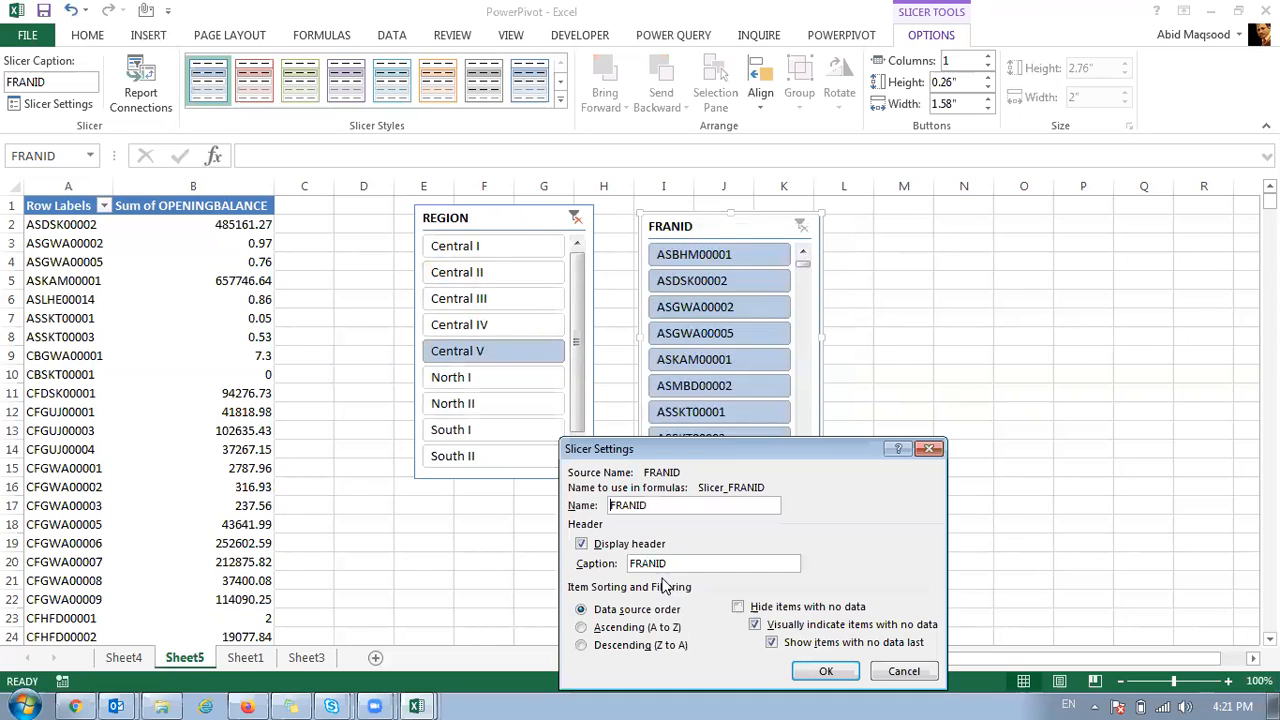
drag(725, 460, 984, 263)
click(1008, 409)
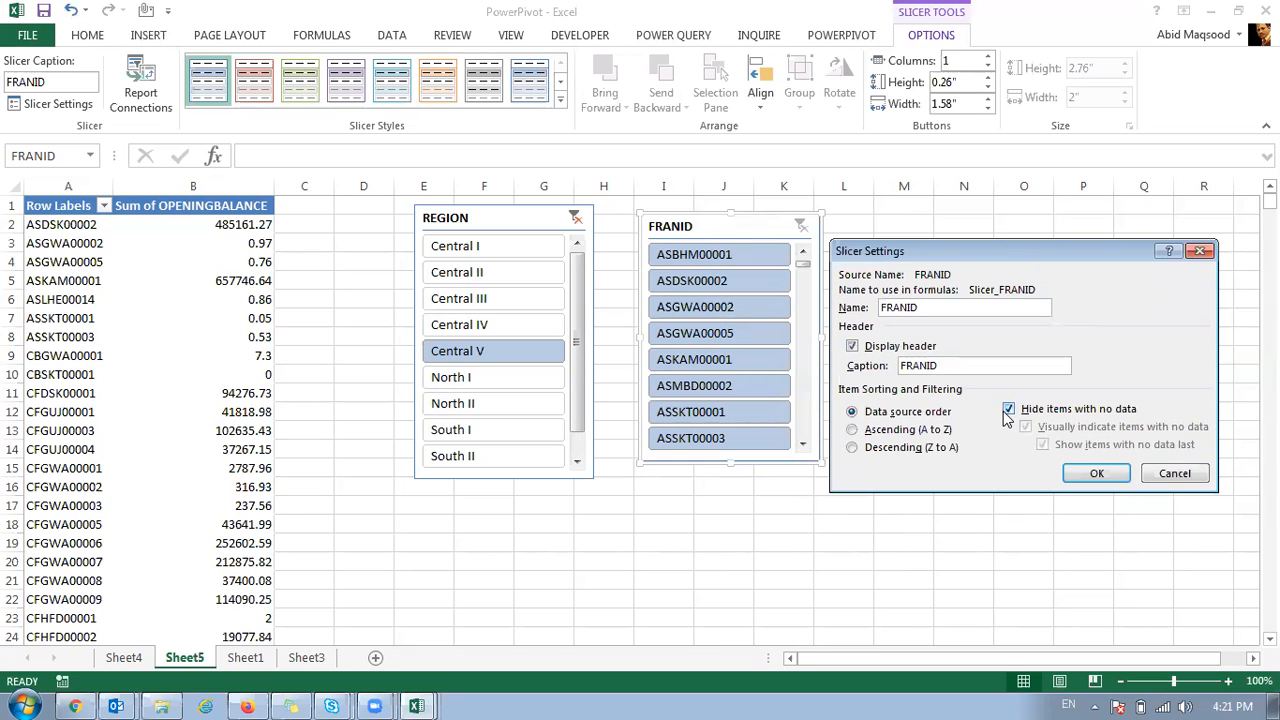
click(1098, 474)
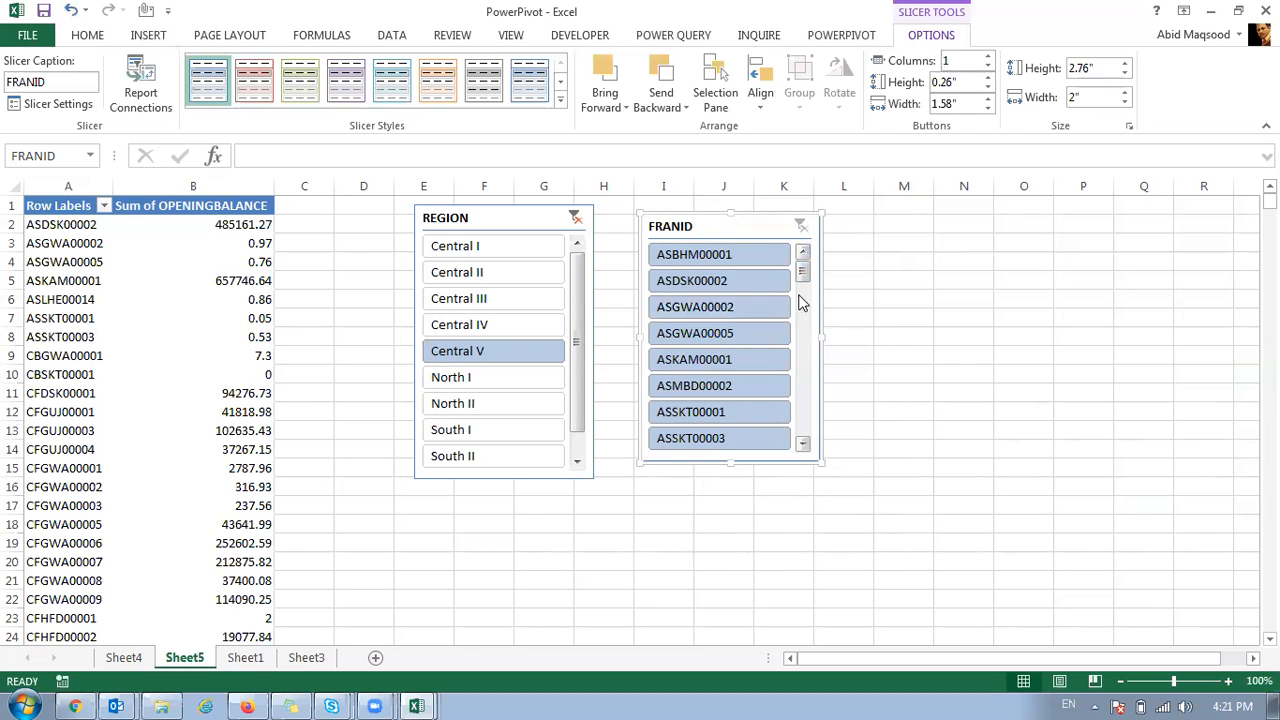
drag(803, 266, 812, 450)
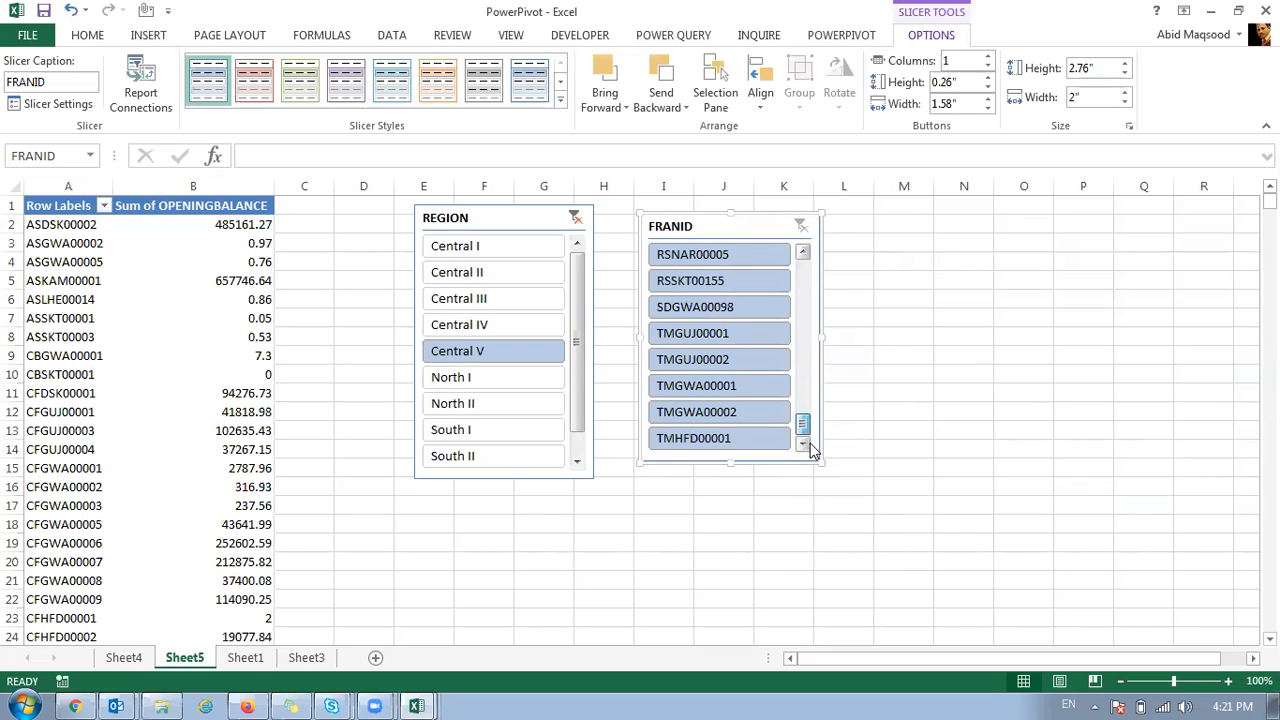
- Clear the region filter and test the FRANID slicer's item list against North I, Central I and Central II
click(575, 218)
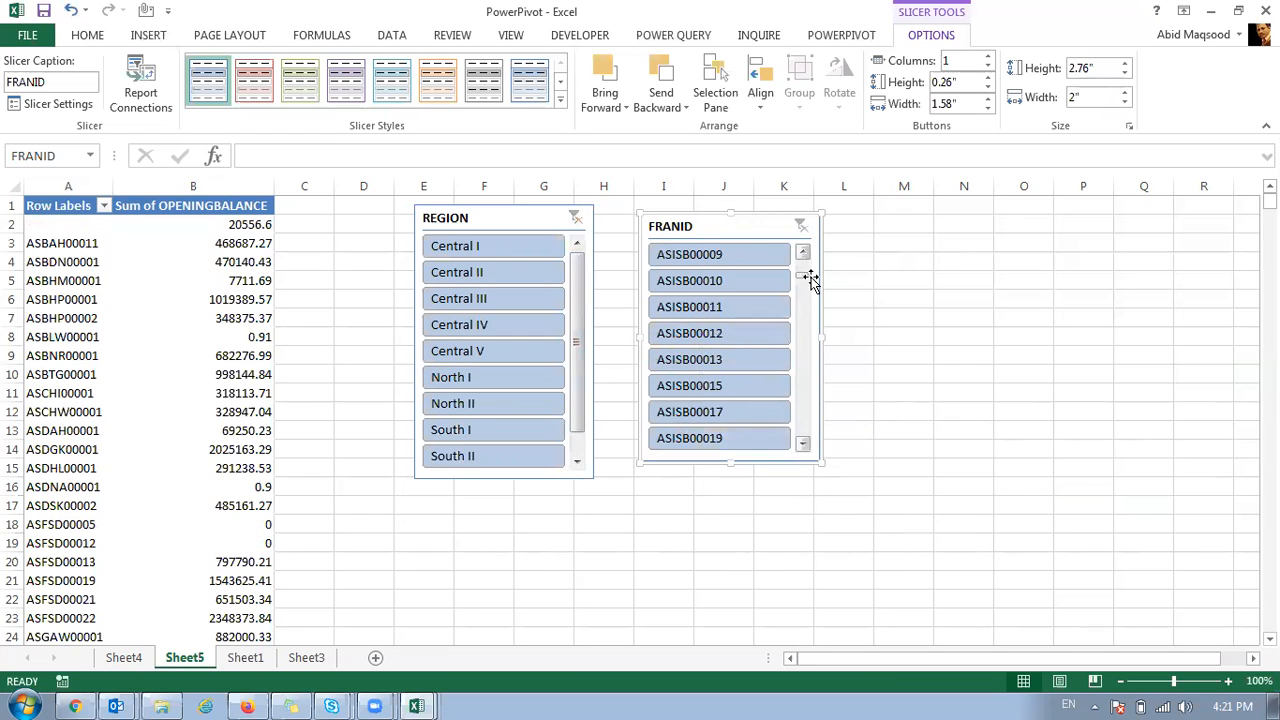
drag(806, 280, 808, 443)
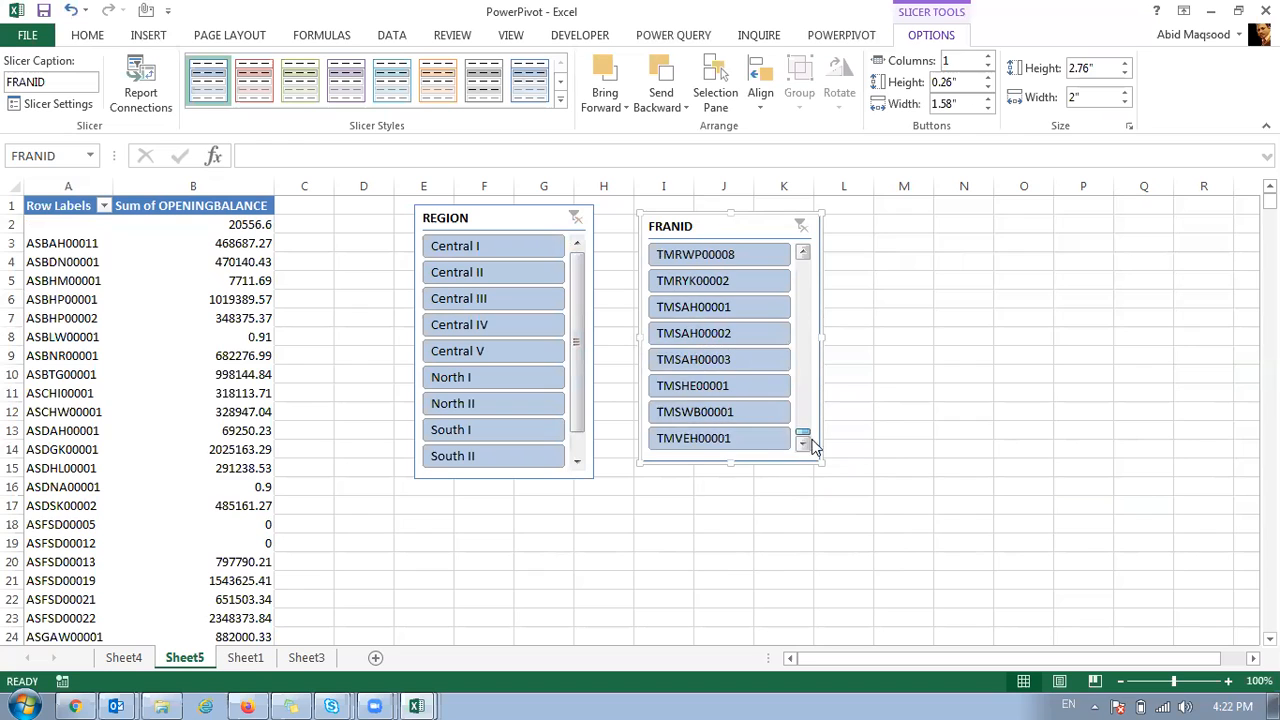
click(457, 382)
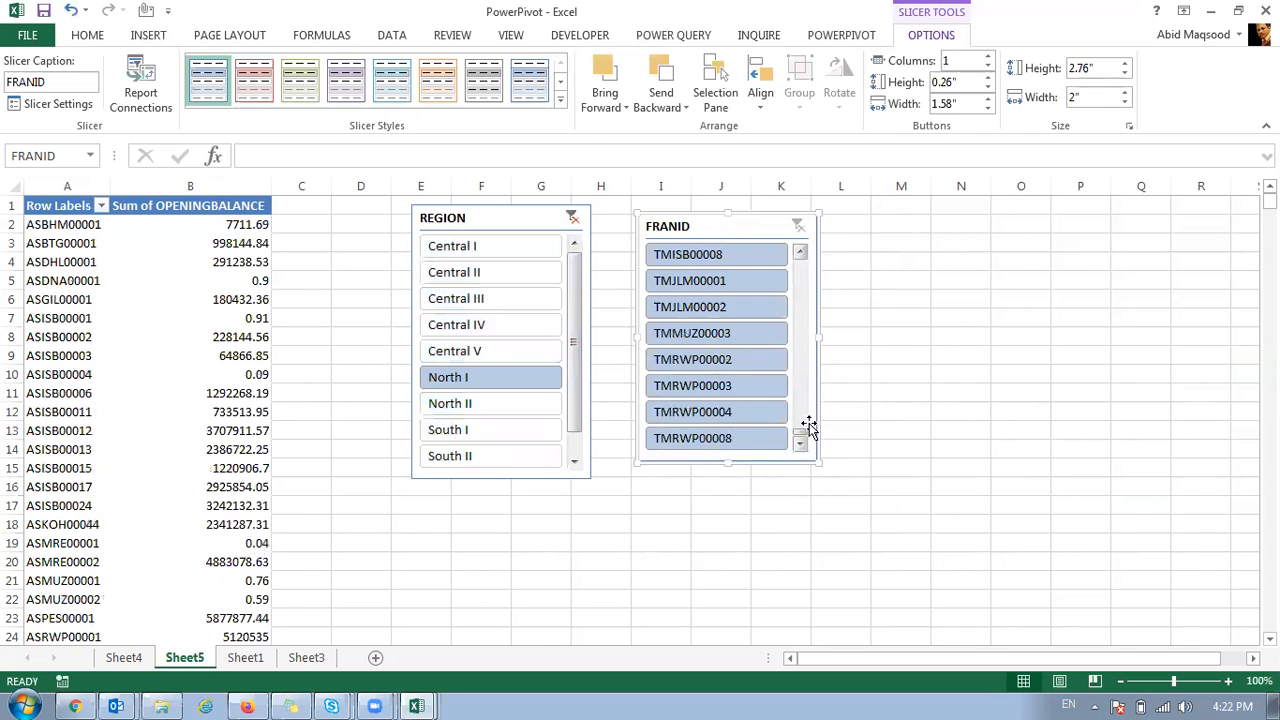
mouse_move(803, 438)
mouse_down()
mouse_move(806, 320)
mouse_move(815, 452)
mouse_move(817, 254)
mouse_move(803, 277)
mouse_move(801, 432)
mouse_up()
click(468, 250)
click(488, 273)
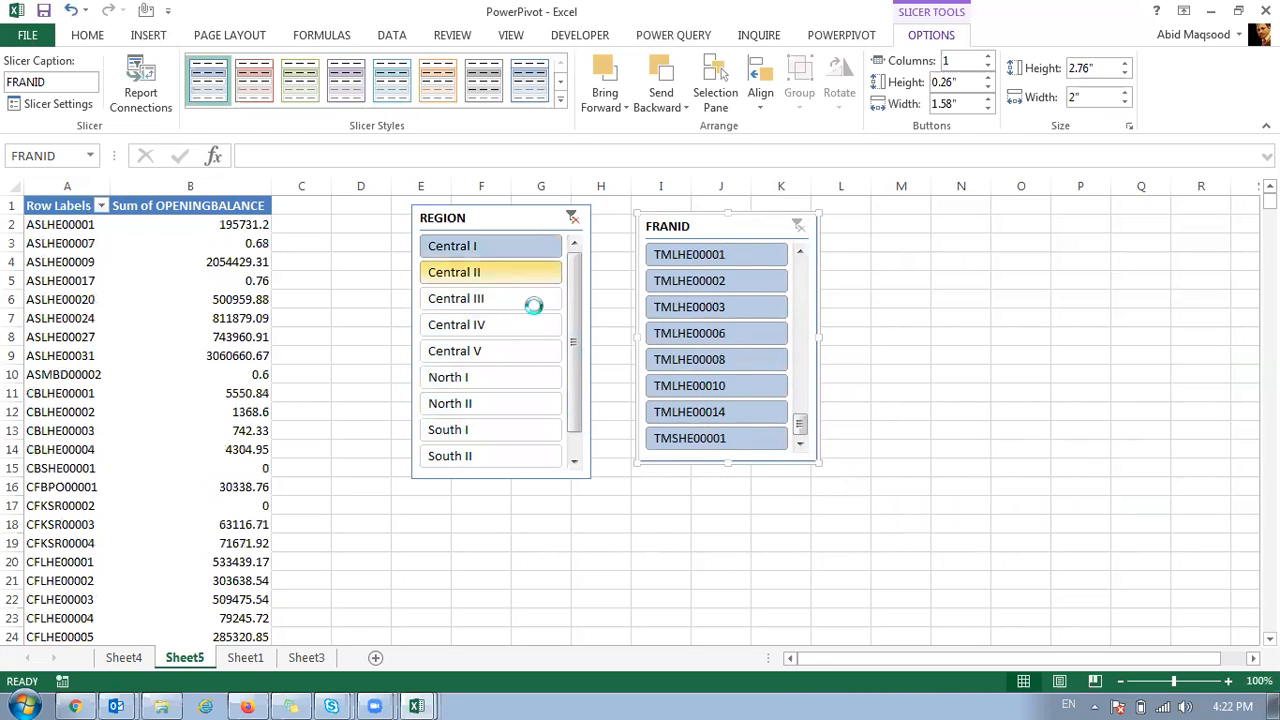
drag(801, 377, 805, 432)
- Filter the report to the Central III region and enlarge the FRANID slicer to a height of 3.23"
click(523, 306)
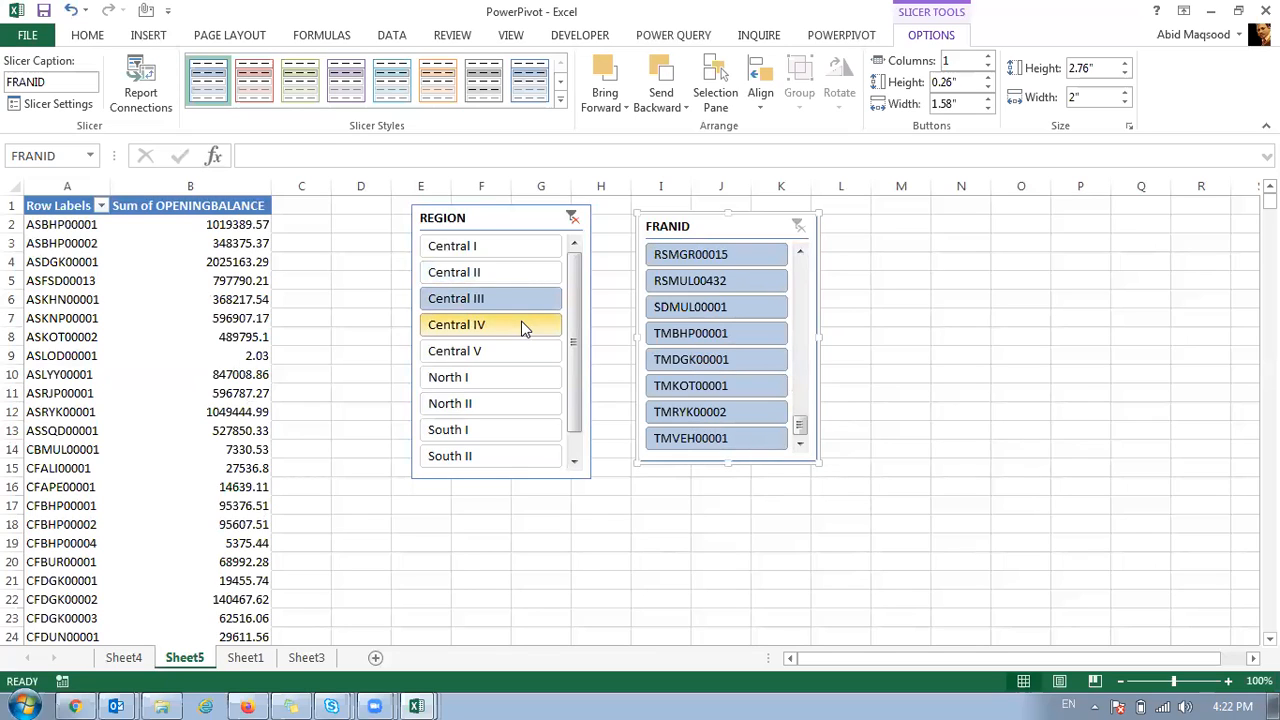
scroll(574, 400, down, 1)
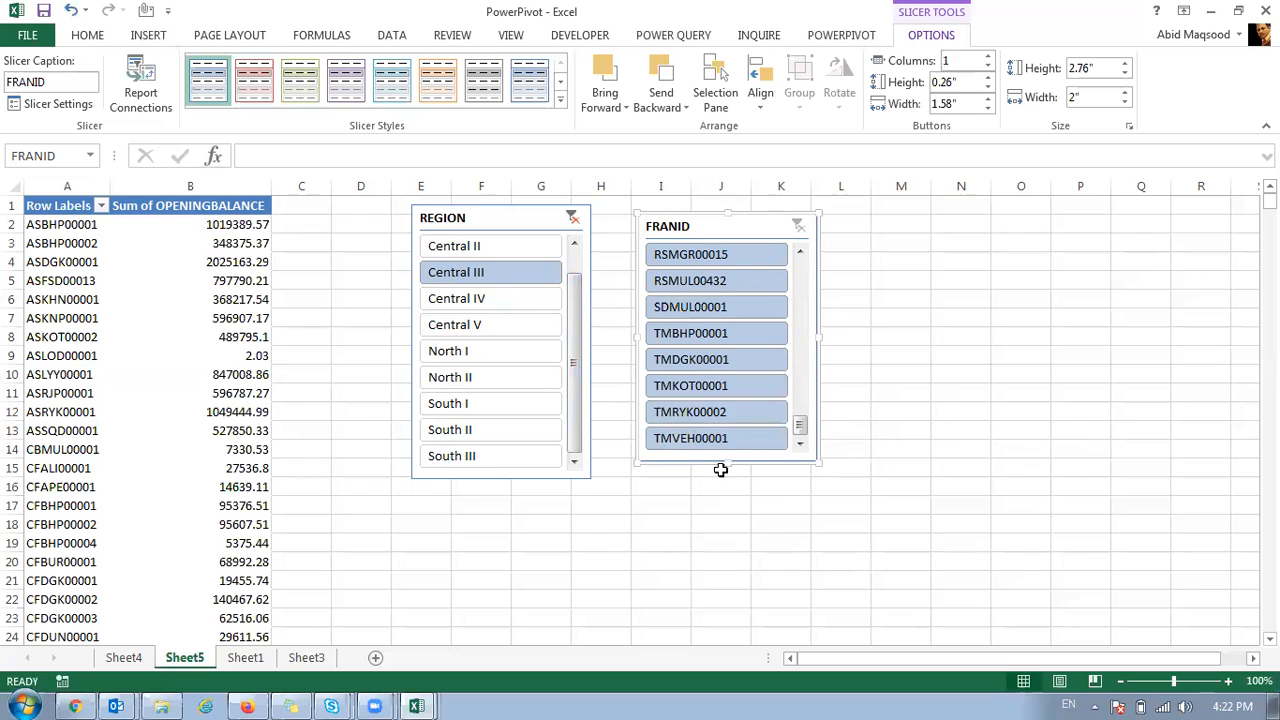
drag(728, 462, 734, 491)
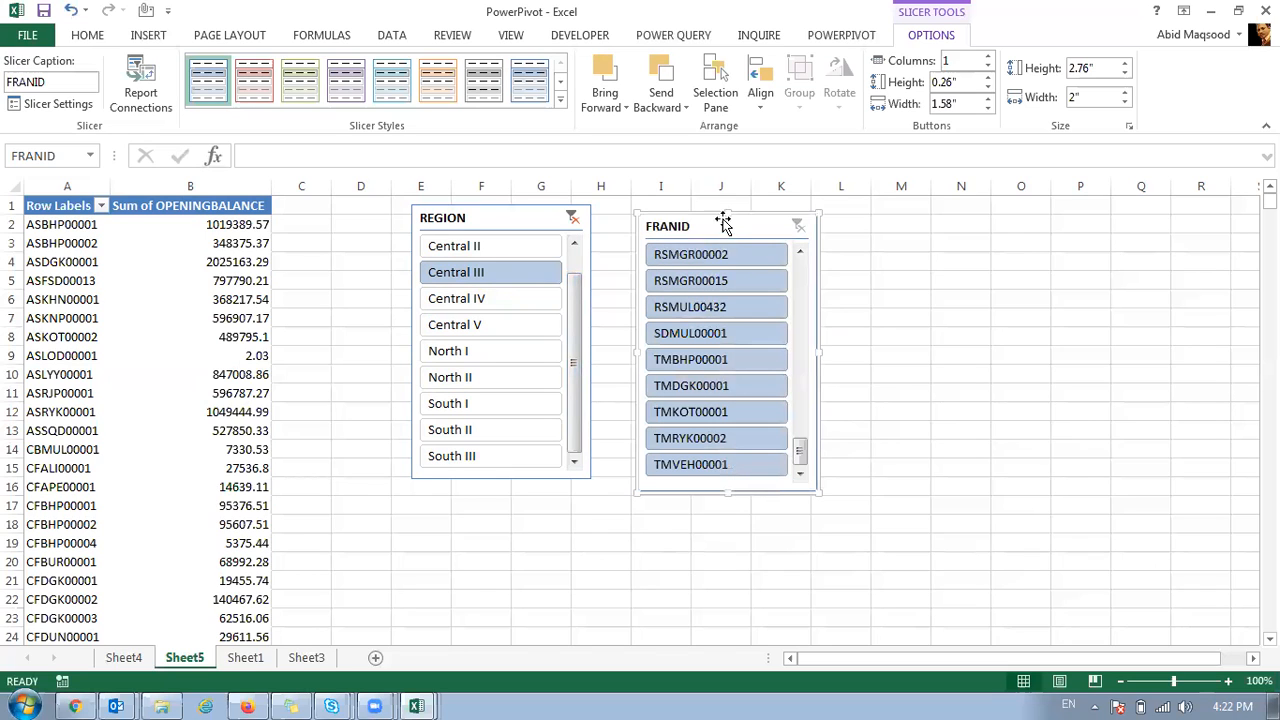
drag(723, 212, 723, 200)
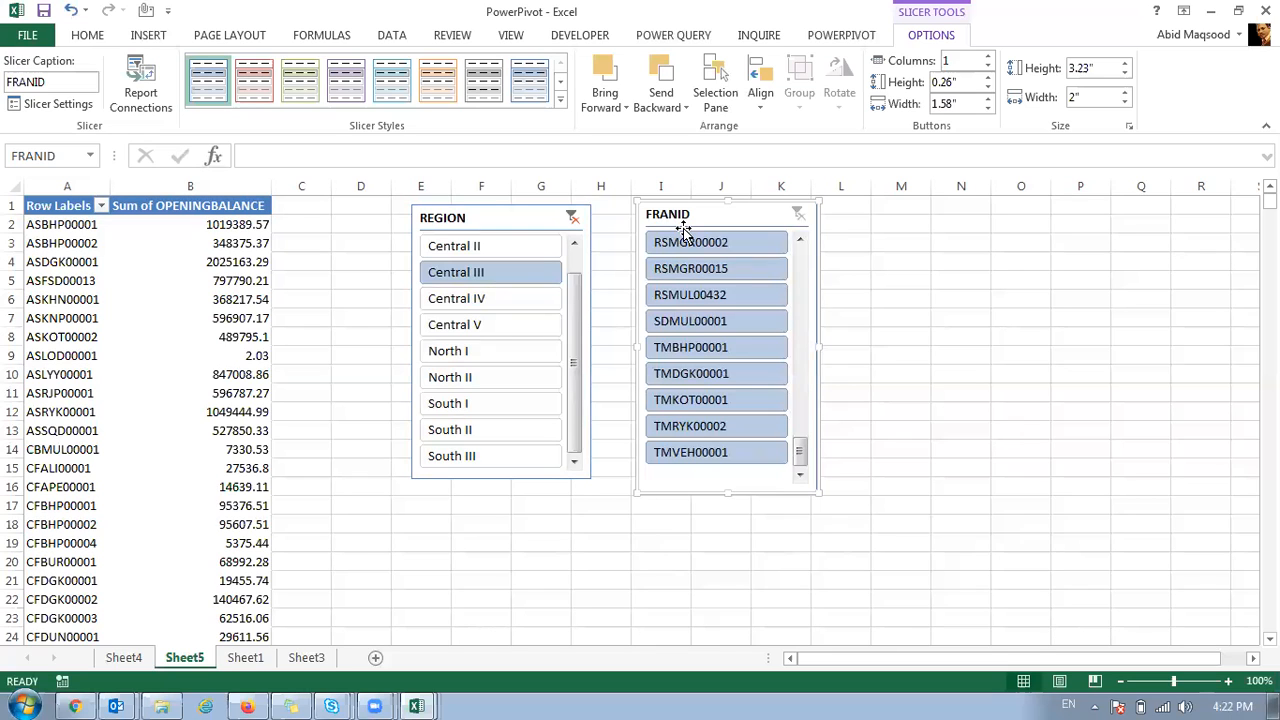
- Connect the REGION slicer to PivotTable1, PivotTable2 and PivotTable4 in addition to PivotTable5
right_click(524, 227)
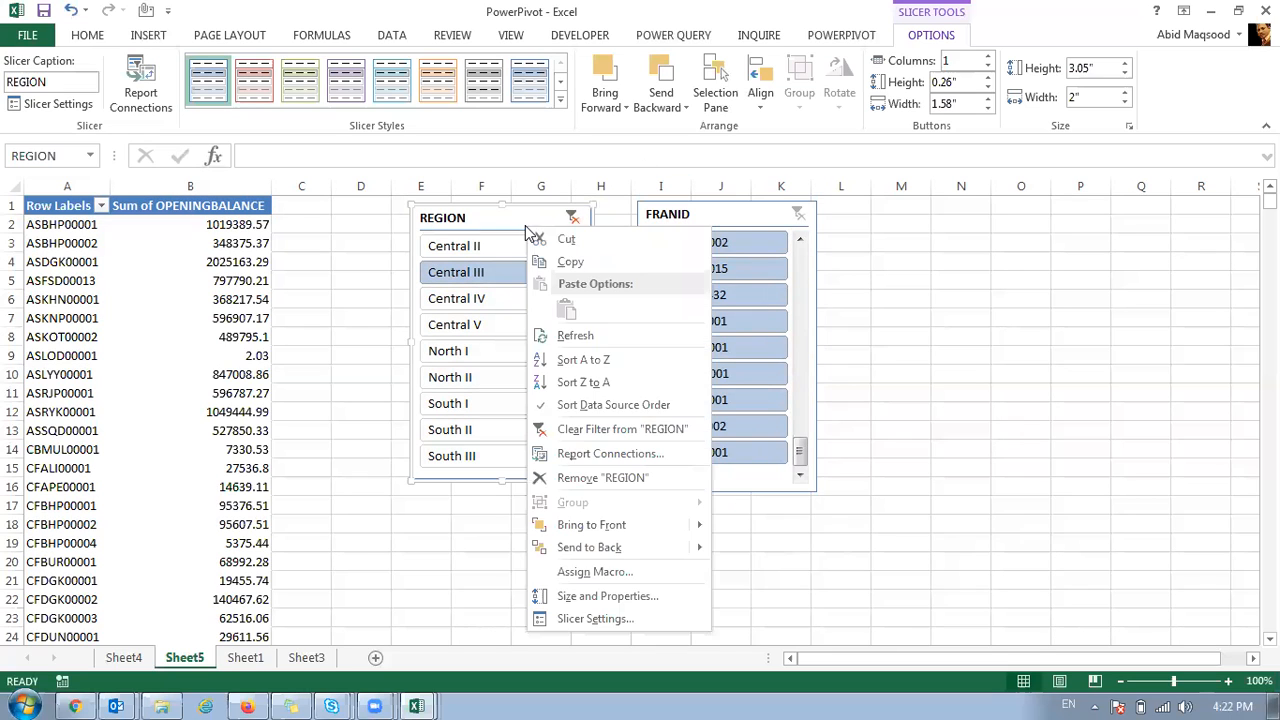
click(610, 453)
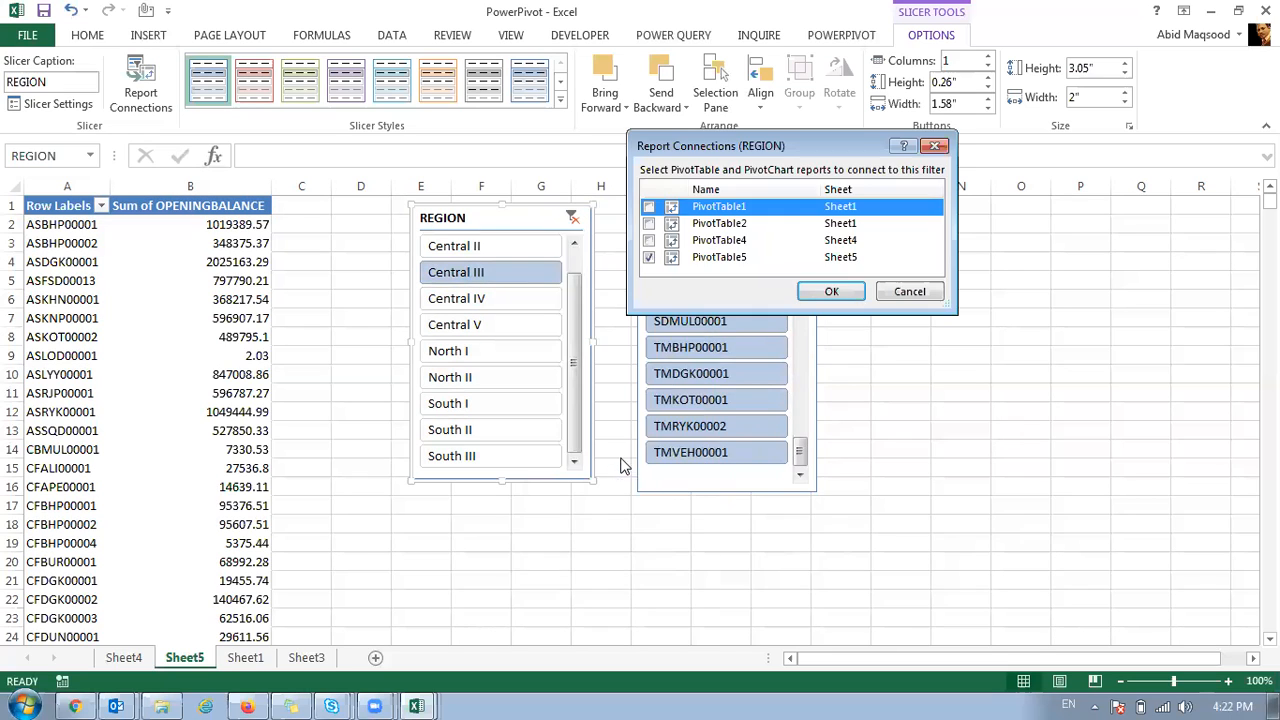
click(648, 240)
click(648, 223)
click(649, 207)
click(831, 291)
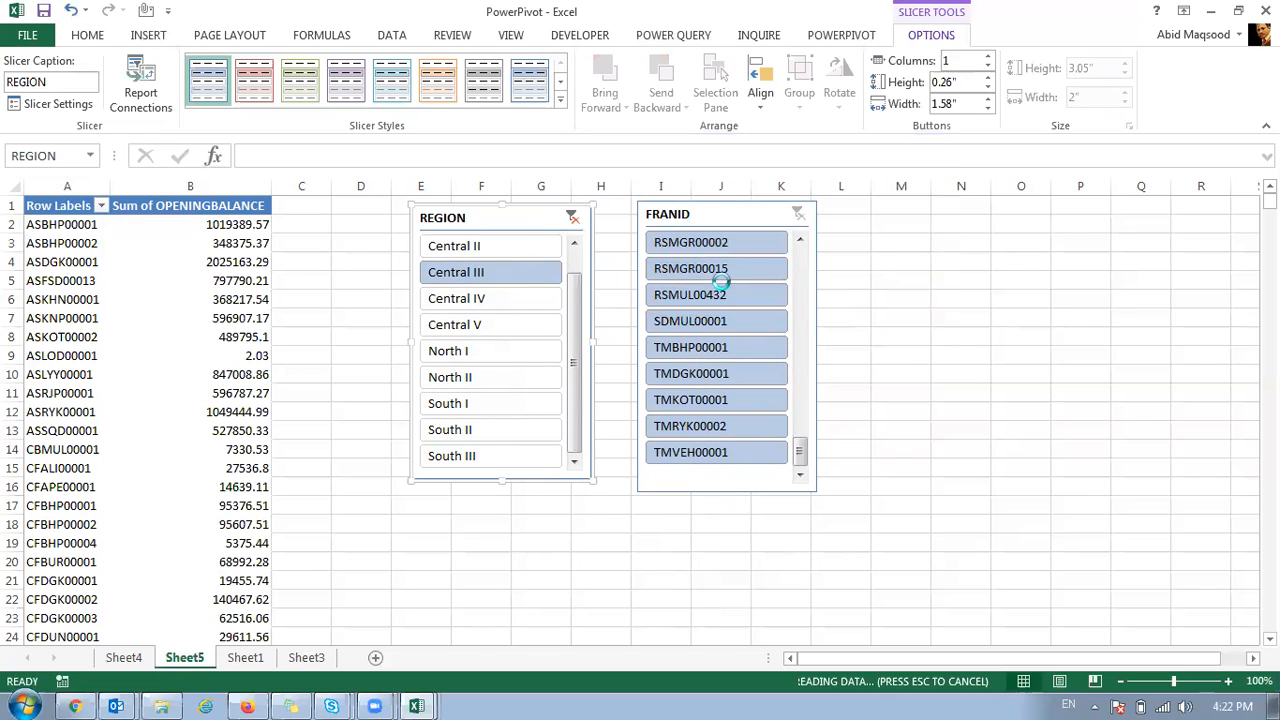
- Connect the FRANID slicer to PivotTable1, PivotTable2 and PivotTable4 in addition to PivotTable5
right_click(714, 222)
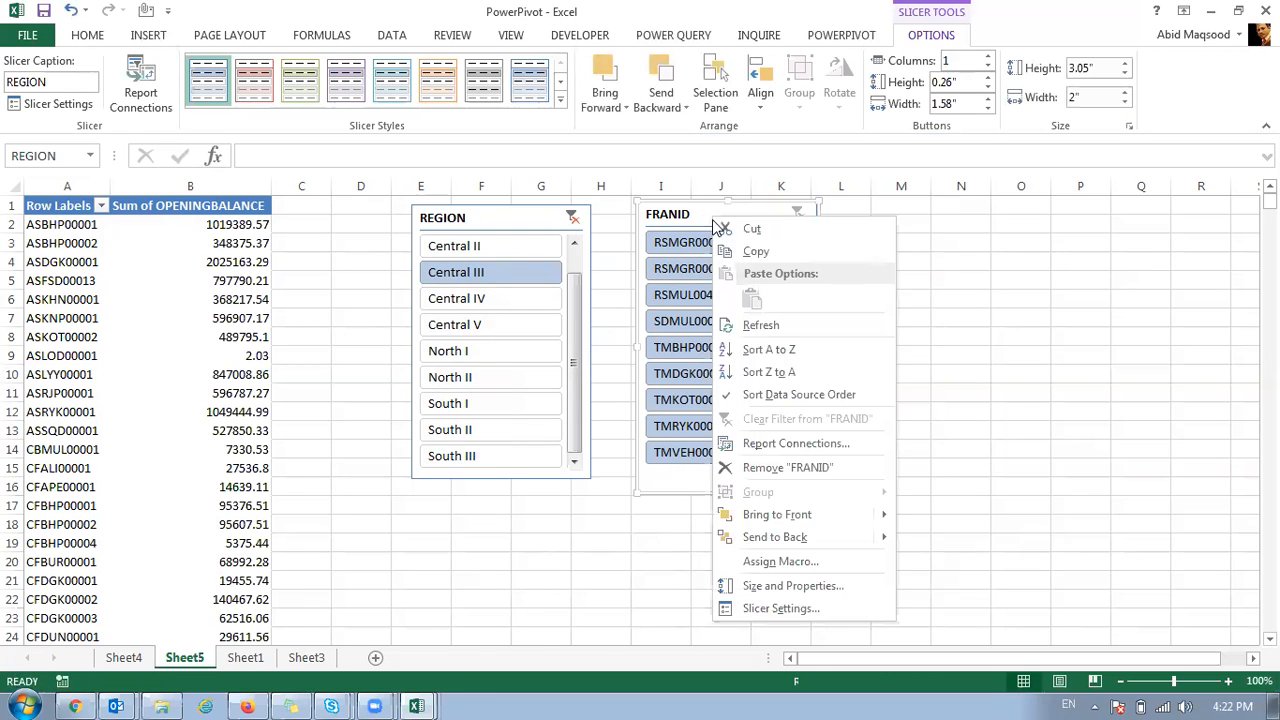
click(800, 443)
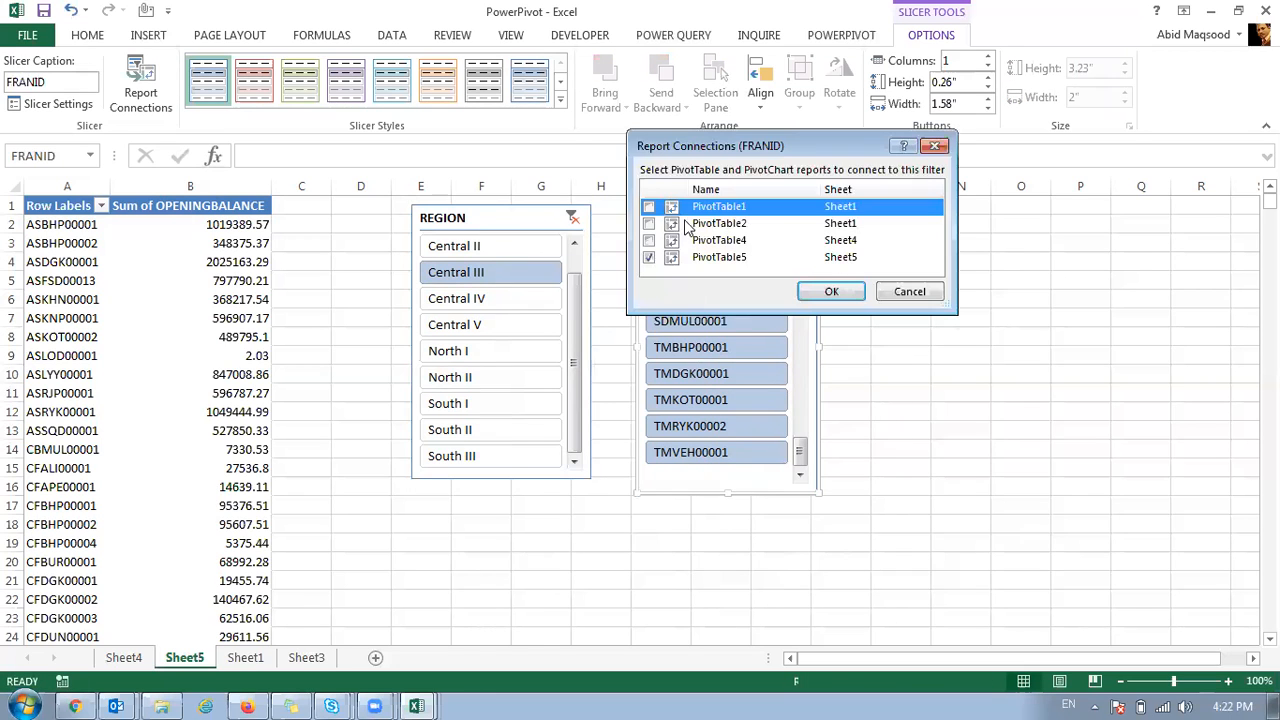
click(648, 206)
click(648, 223)
click(648, 240)
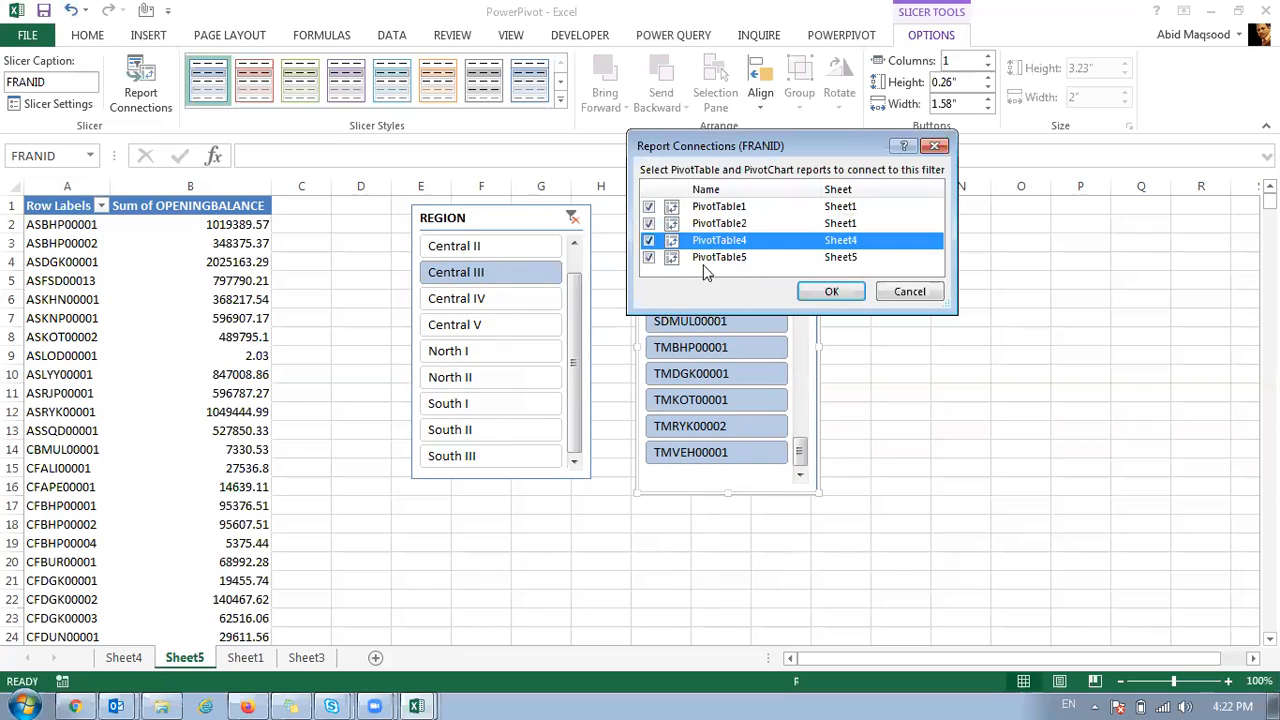
click(847, 297)
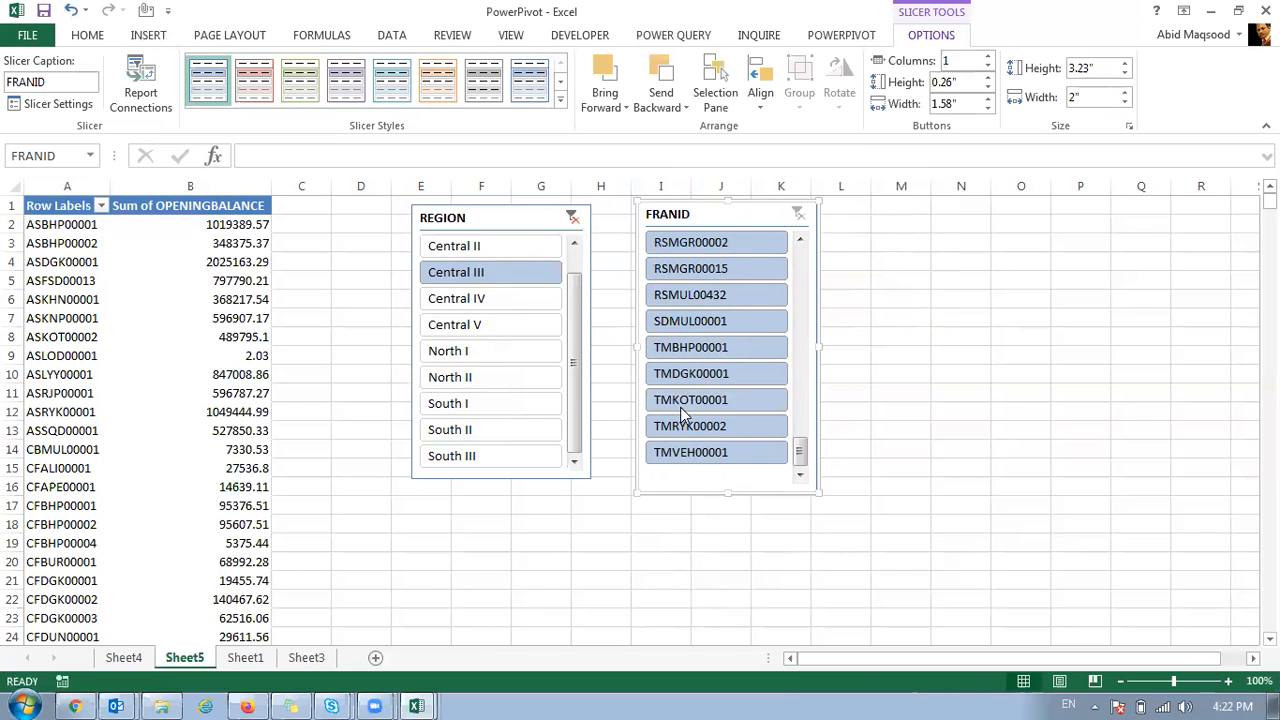
- Clear the region filter and review the FRANID slicer's setting for hiding items with no data
click(498, 285)
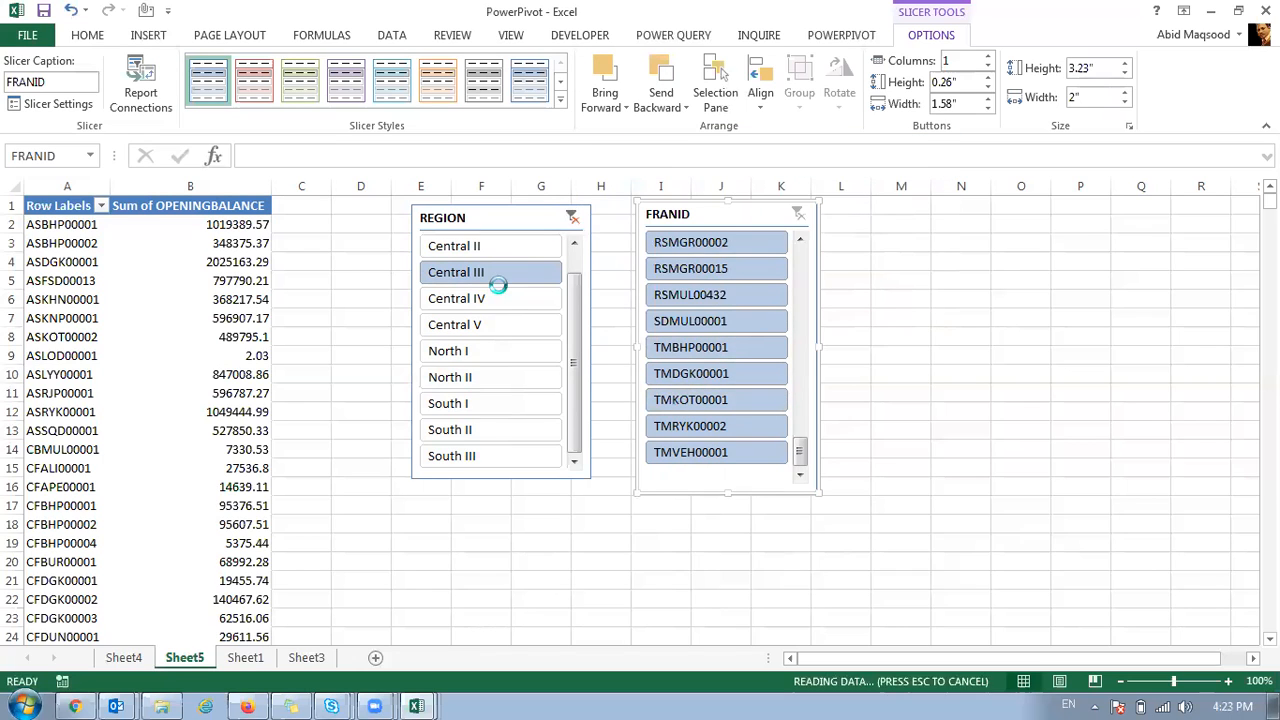
right_click(746, 212)
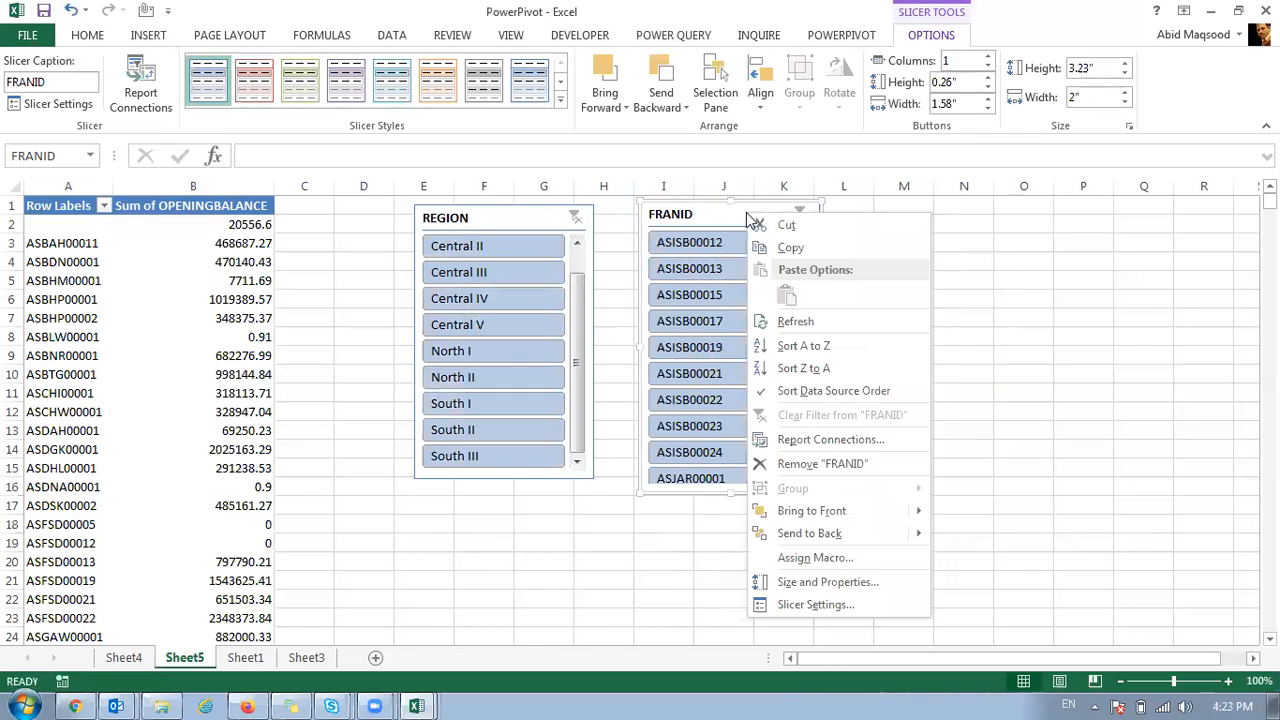
click(815, 605)
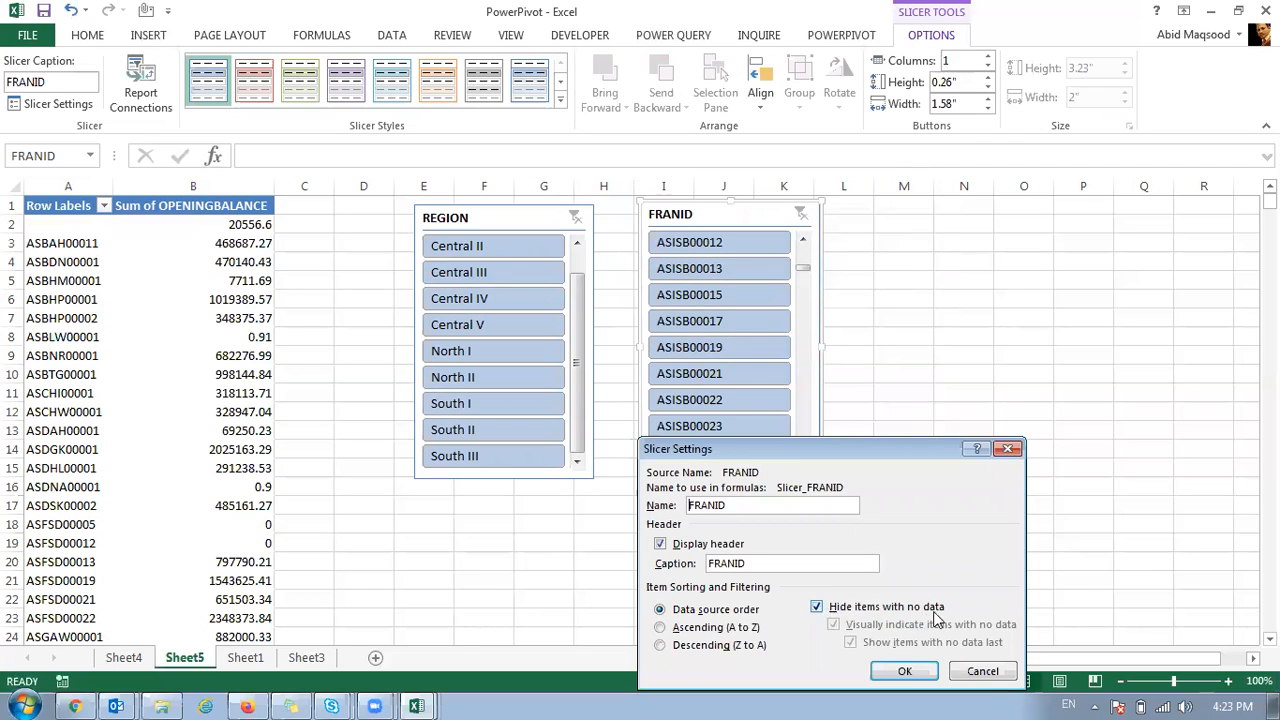
click(904, 671)
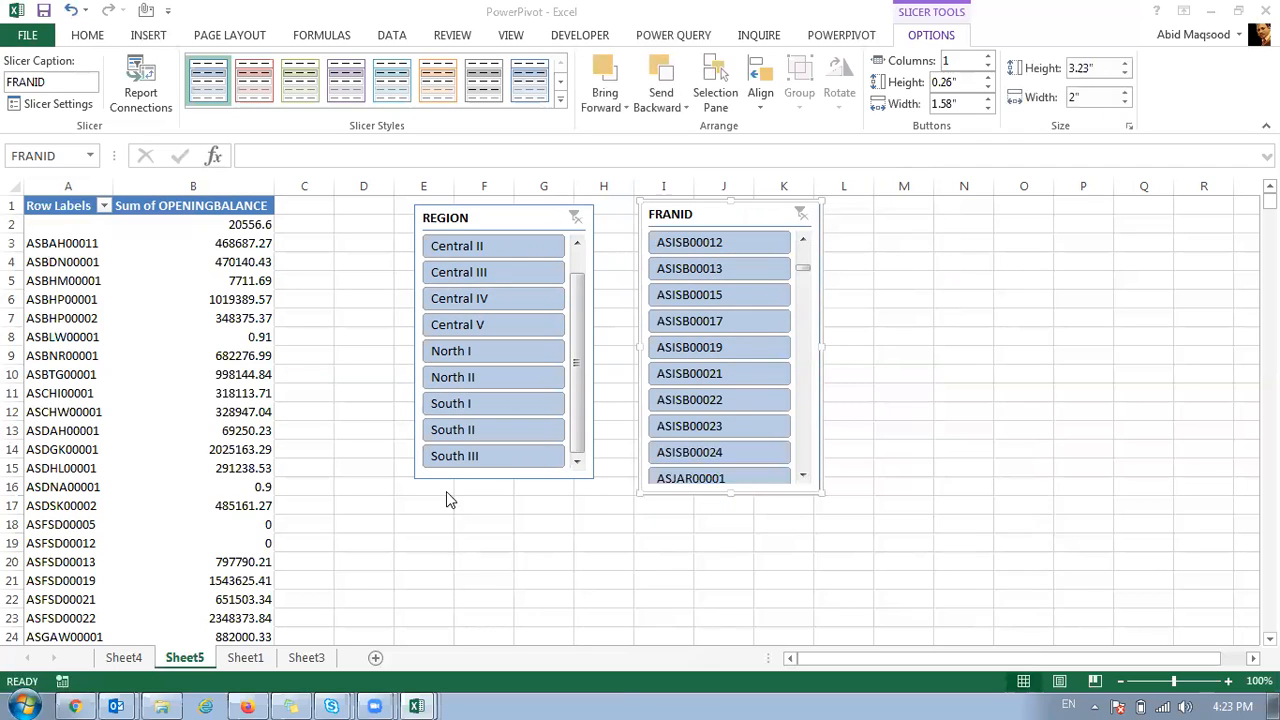
- Filter the report to Central III again and return to the start of the FRANID slicer's item list
click(466, 272)
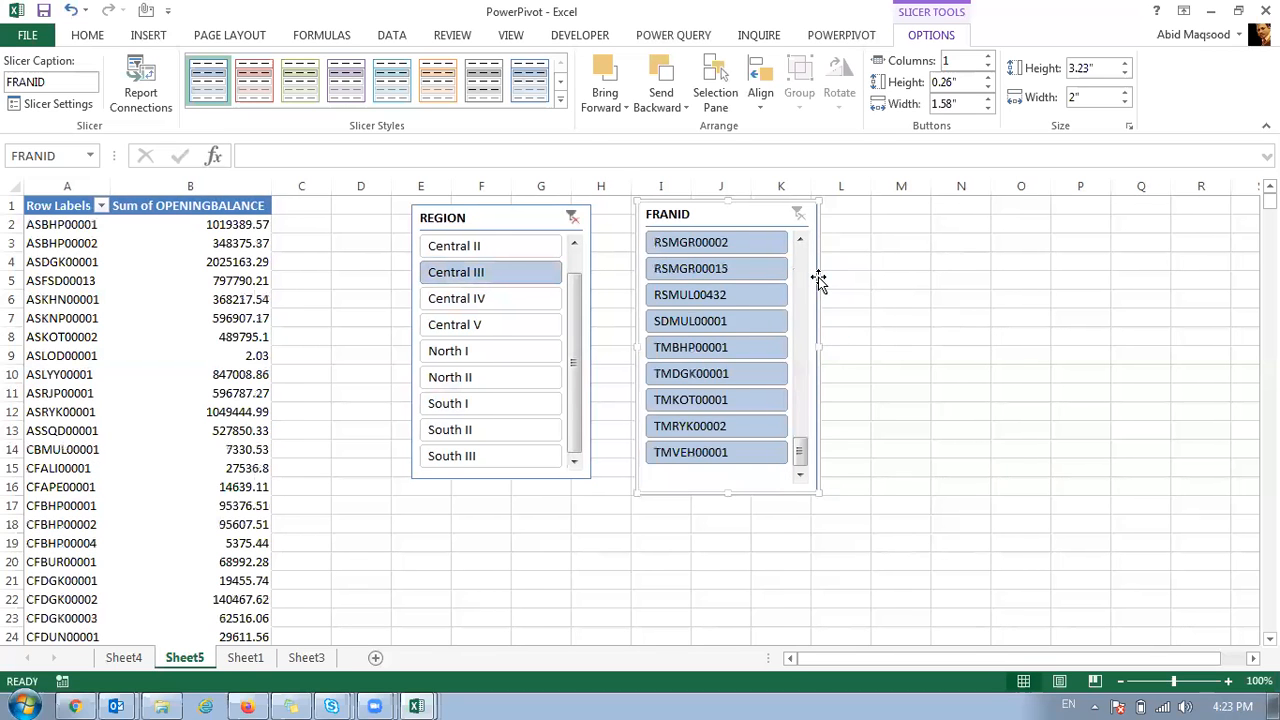
drag(800, 451, 799, 260)
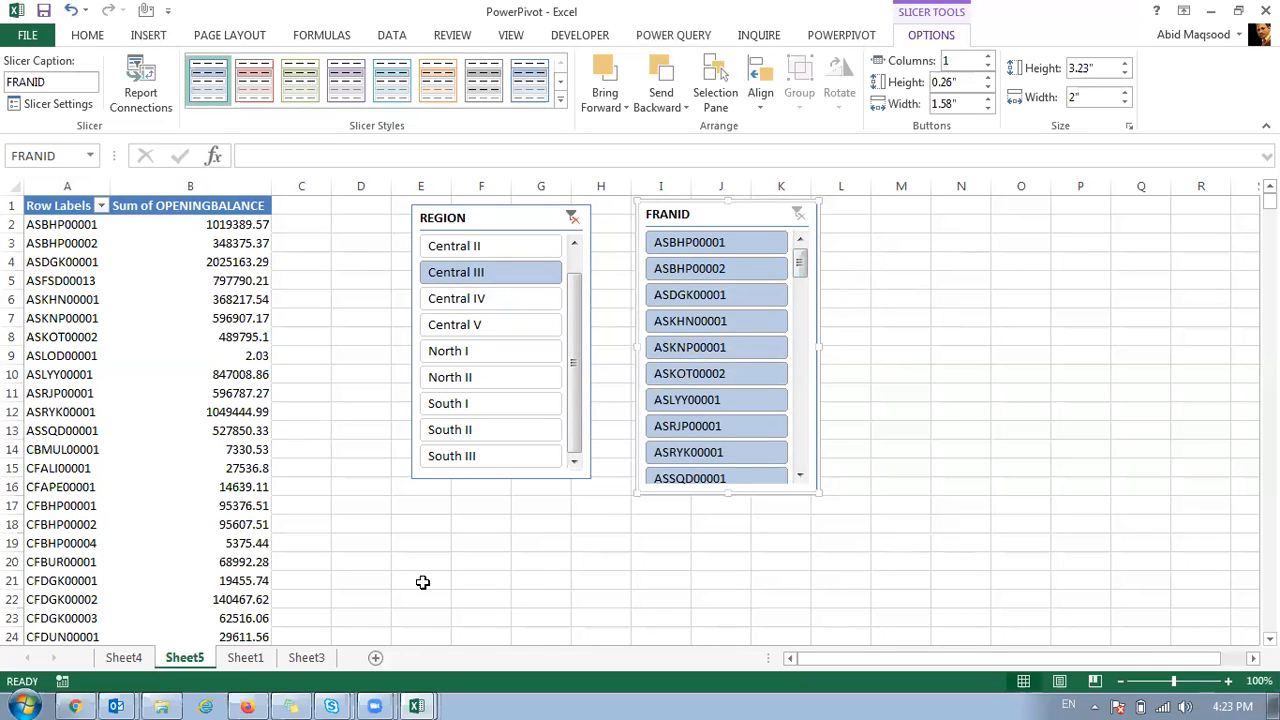
- Look over the PivotTables on Sheet1, Sheet3 and Sheet4, and return to Sheet5
click(246, 658)
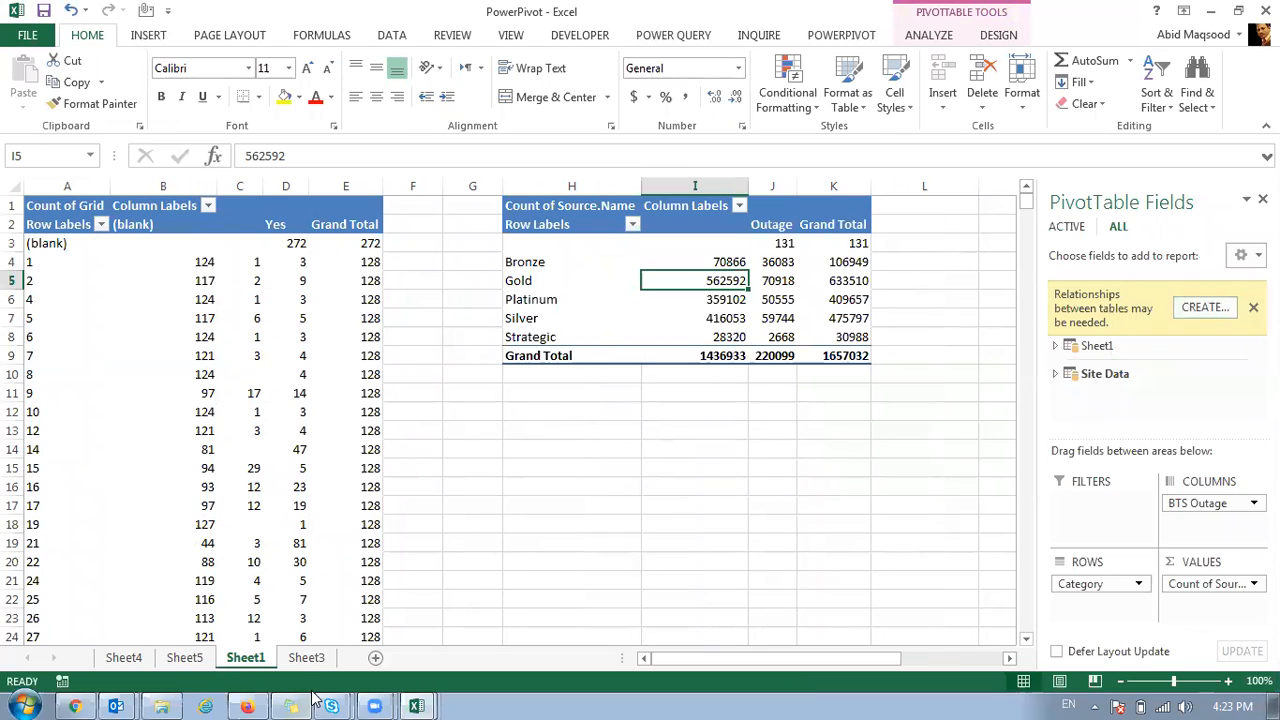
click(306, 658)
click(124, 658)
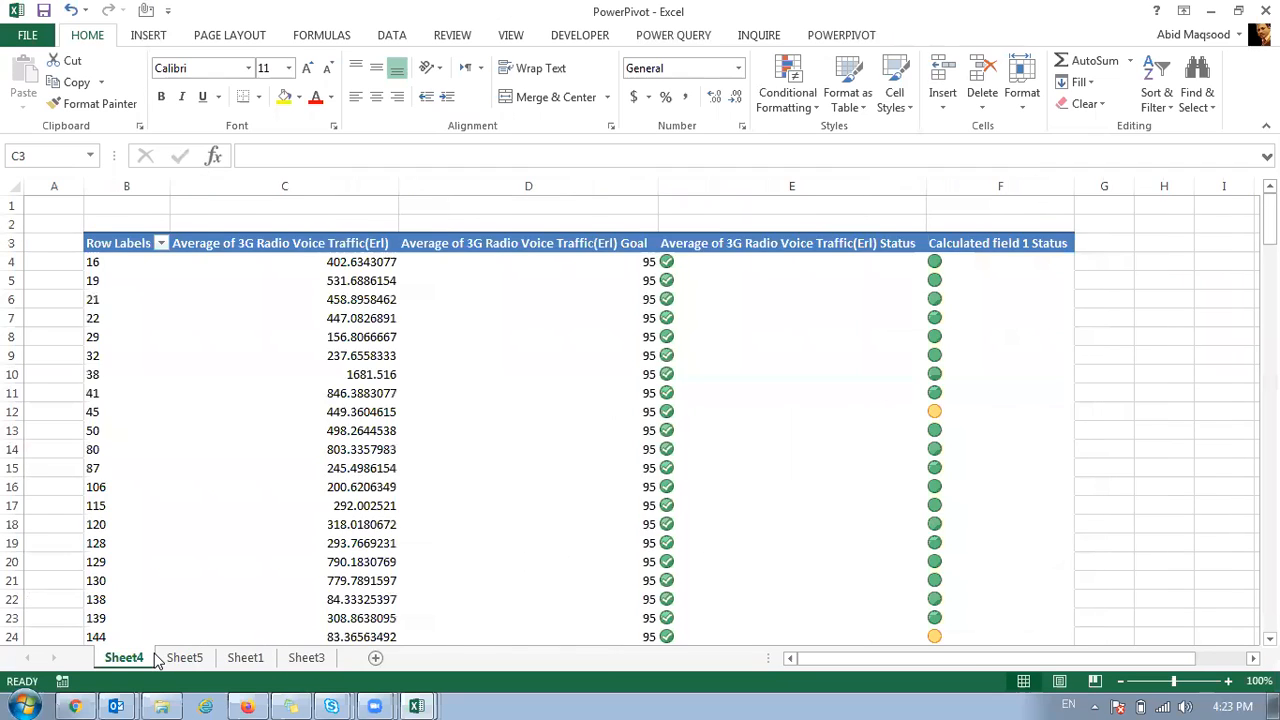
click(184, 658)
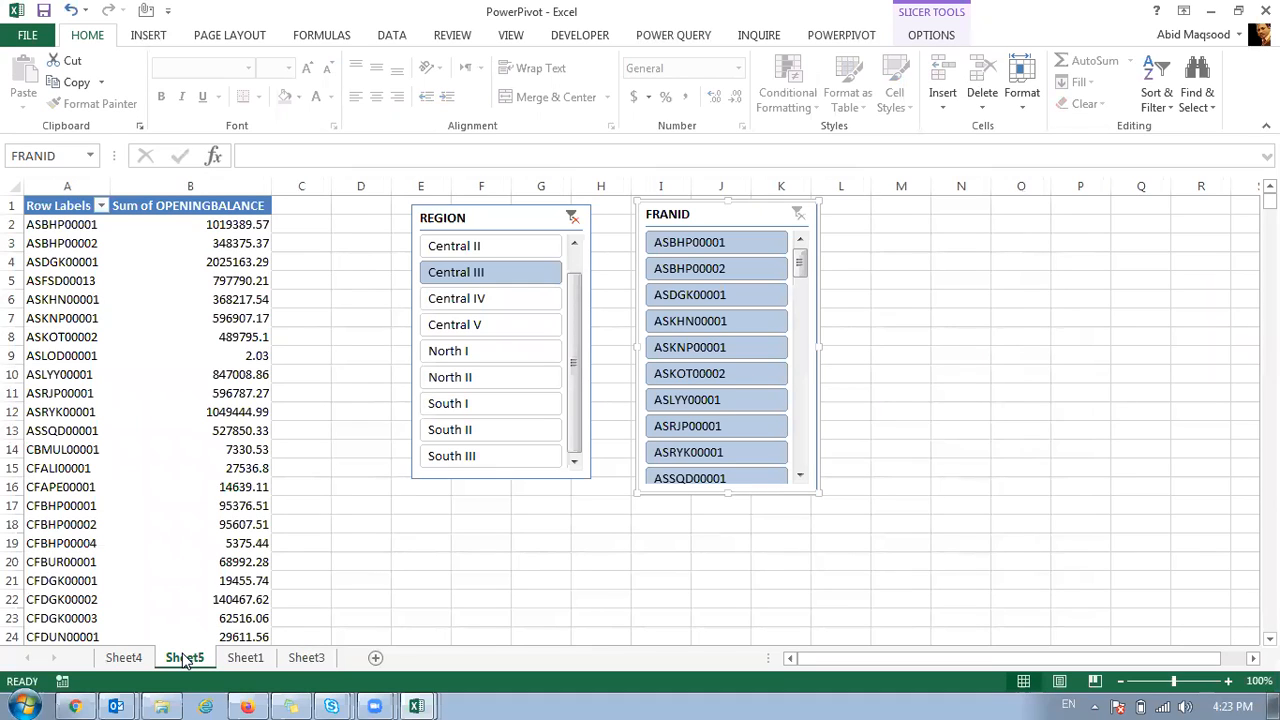
- Switch to the PowerPivot window and examine the columns of the Site Data table from end to end
mouse_move(416, 706)
click(403, 662)
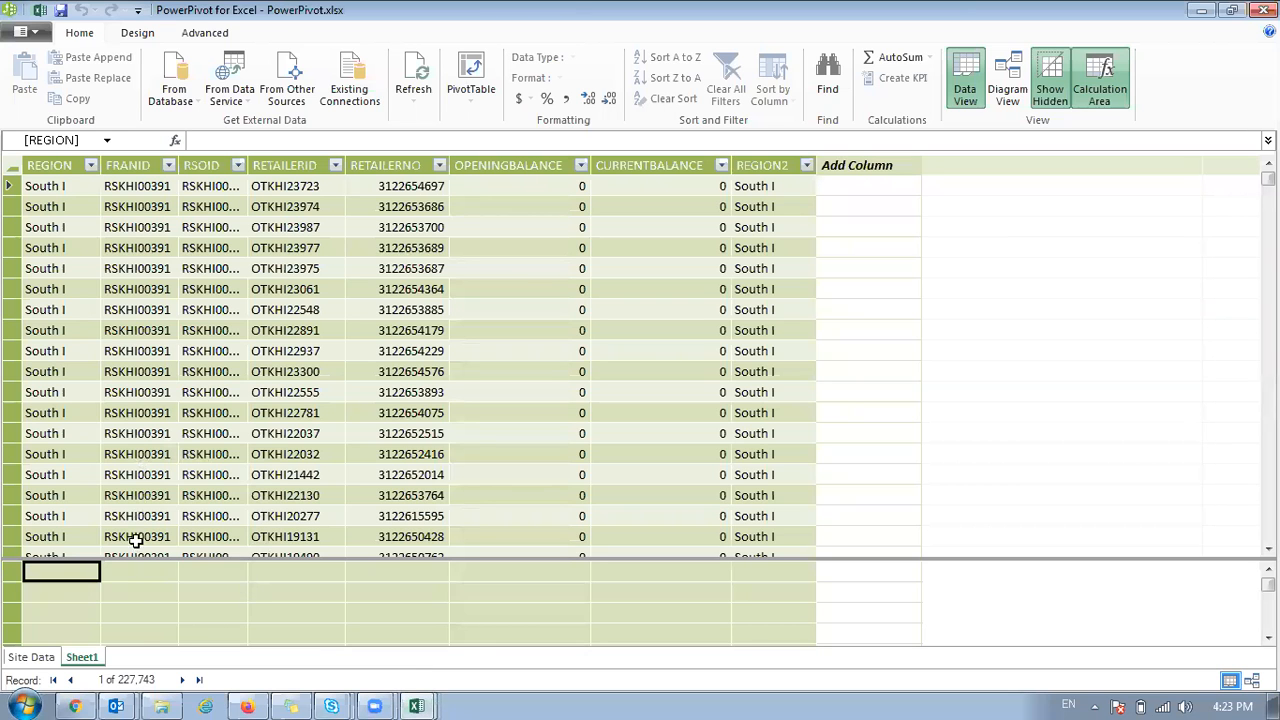
click(33, 657)
click(220, 351)
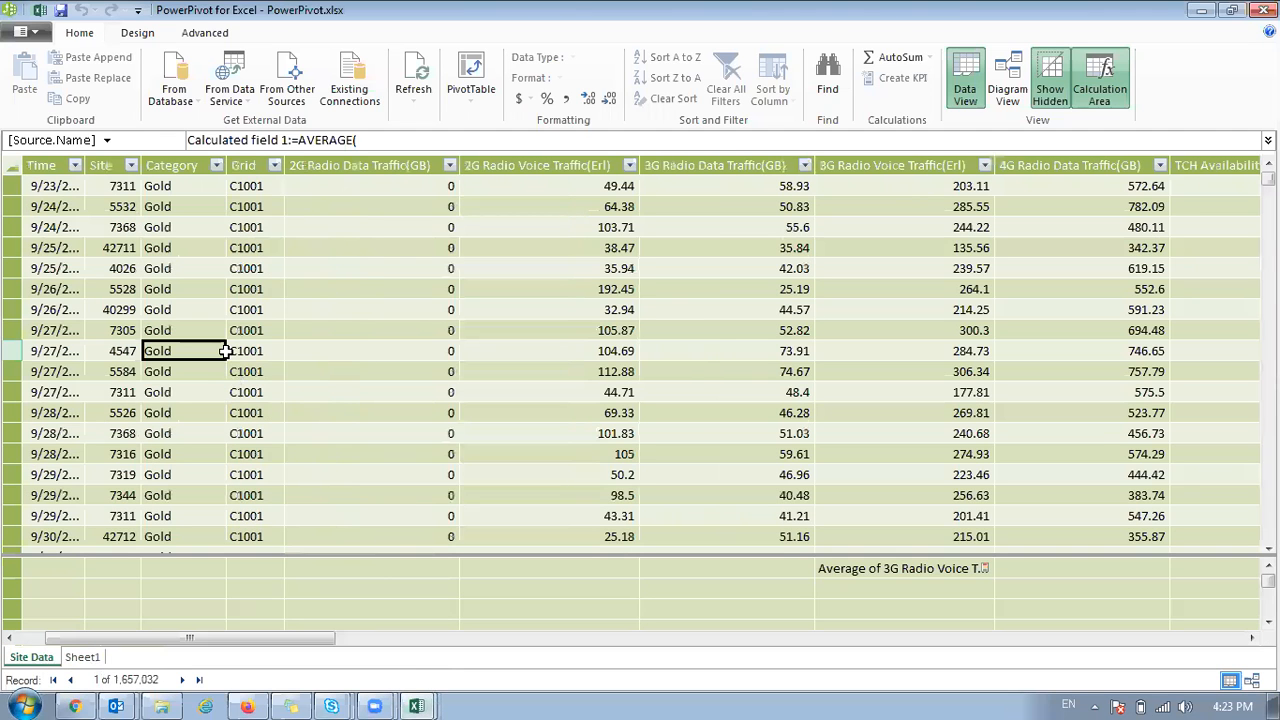
key(Left)
key(Left)
key(Right)
key(Right)
key(Right)
key(Right)
key(Right)
key(Right)
key(Right)
key(Right)
key(Right)
key(Right)
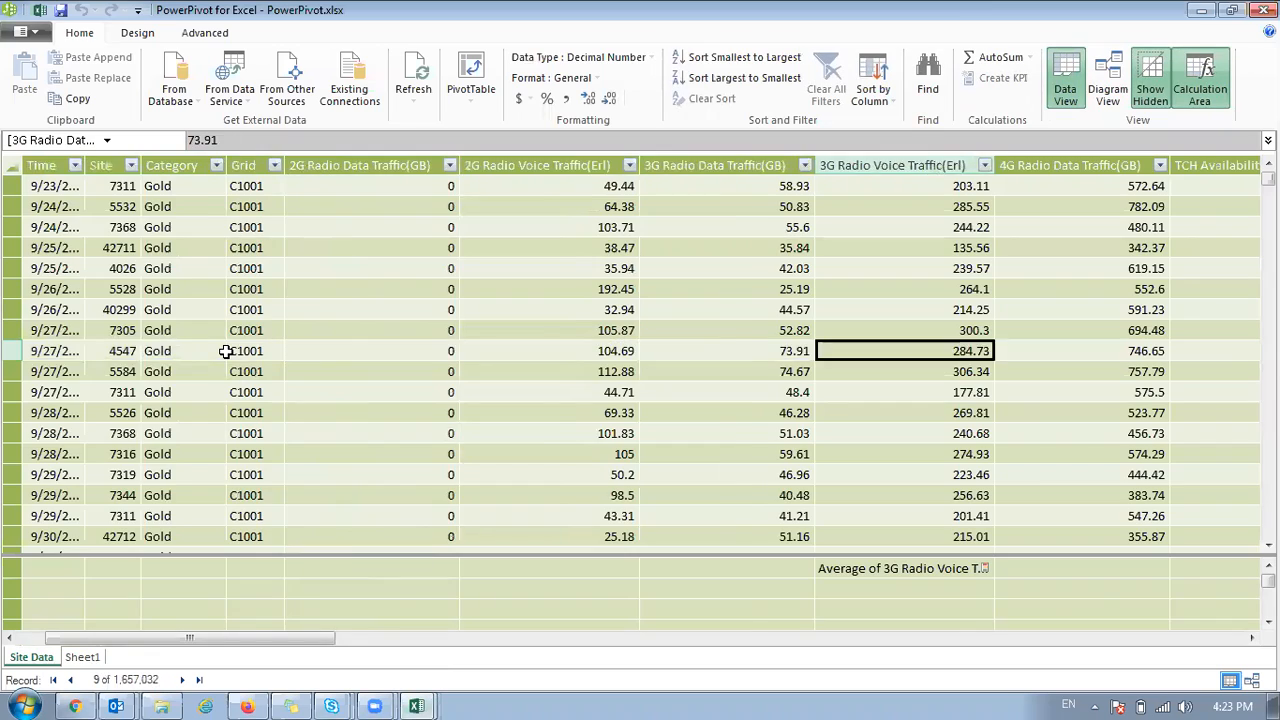
key(Right)
key(Right)
key(Right)
key(Right)
key(Right)
key(Right)
key(Right)
key(Right)
key(Right)
key(Right)
key(Right)
key(Right)
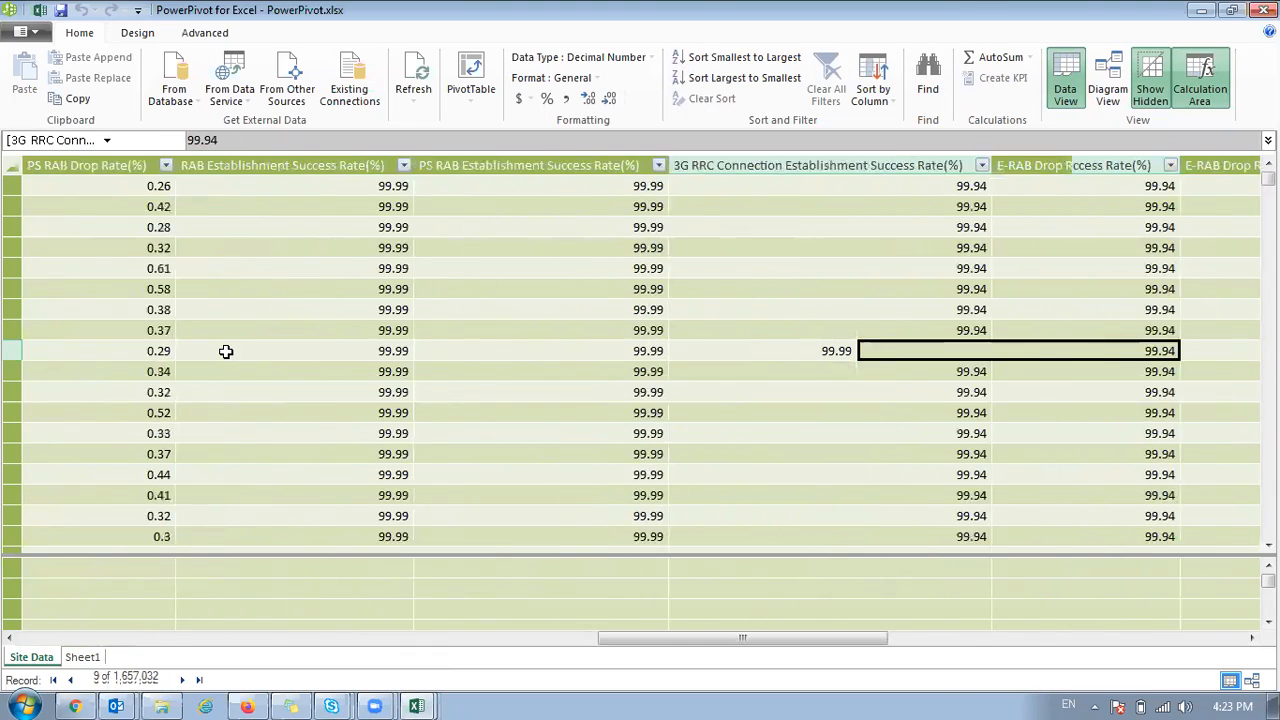
key(Right)
key(Right)
key(Right)
key(Right)
key(Right)
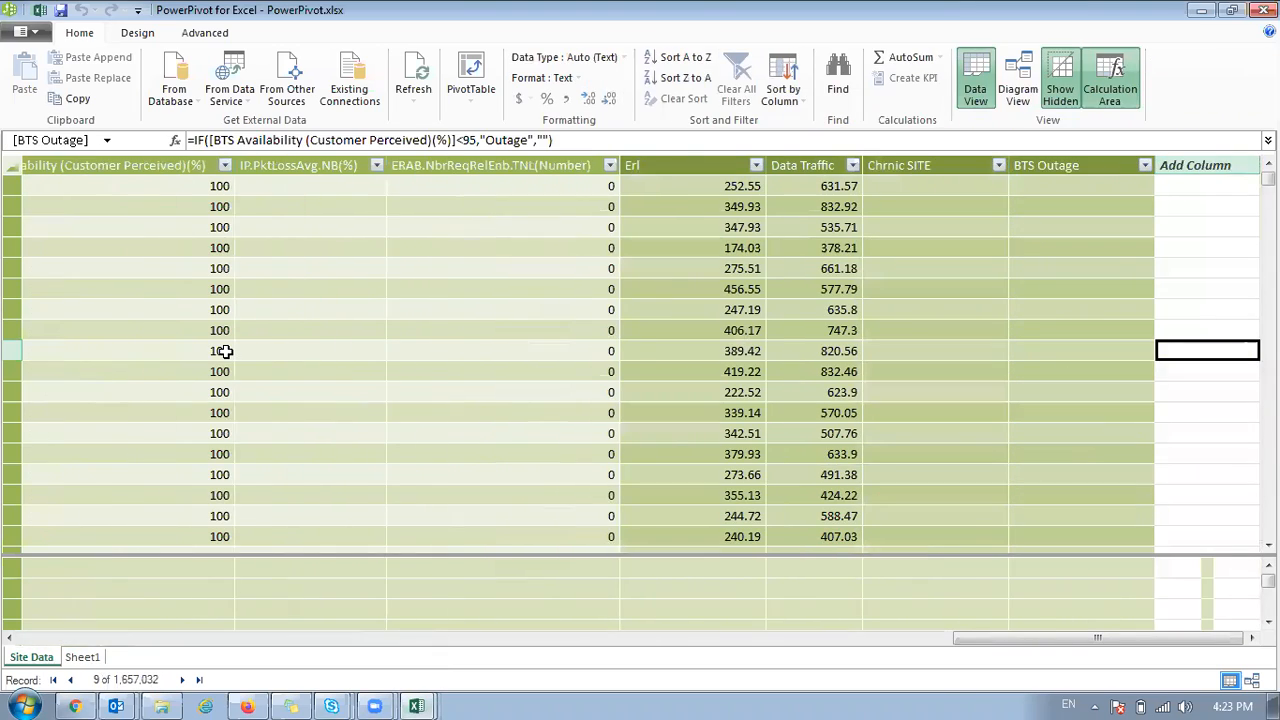
key(Left)
key(Left)
key(Left)
key(Left)
key(Left)
key(Left)
key(Left)
key(Left)
key(Left)
key(Left)
key(Left)
key(Left)
key(Left)
key(Left)
key(Left)
key(Left)
key(Left)
key(Left)
key(Left)
key(Left)
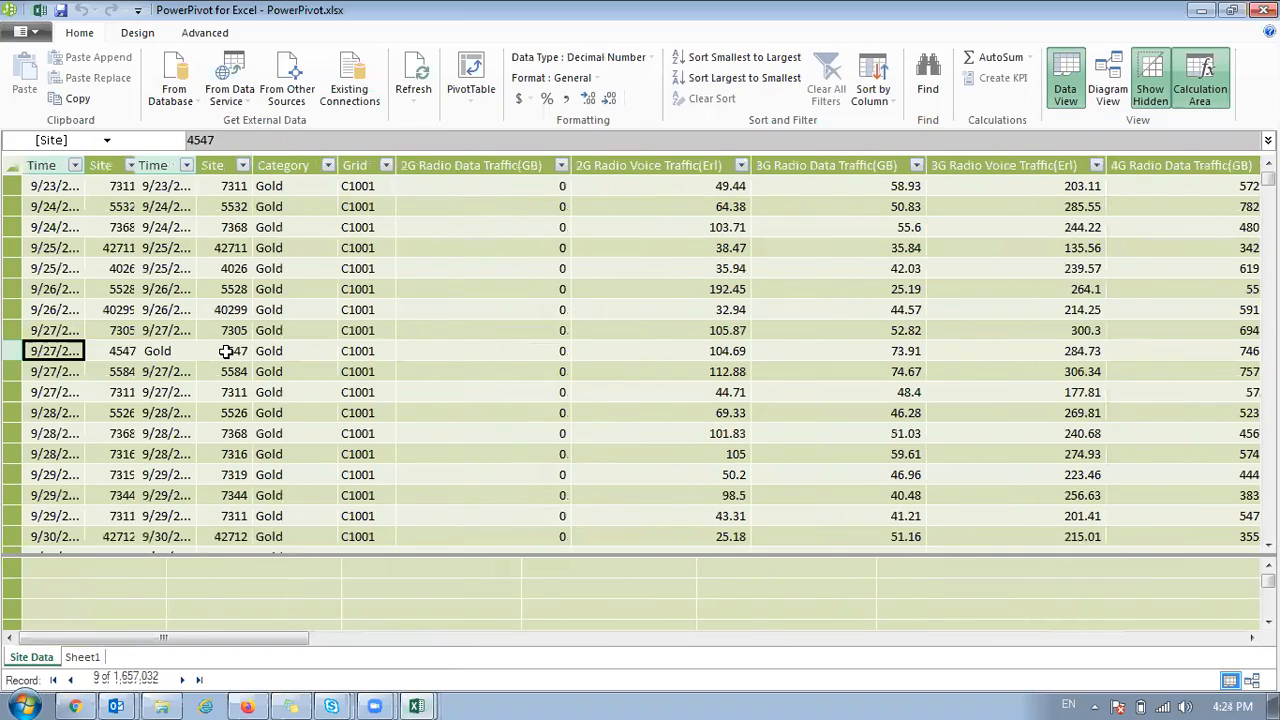
- Add a calculated column at the end of the Site Data table with the formula ="Central "&MID([Grid],2,1)
key(ctrl+Home)
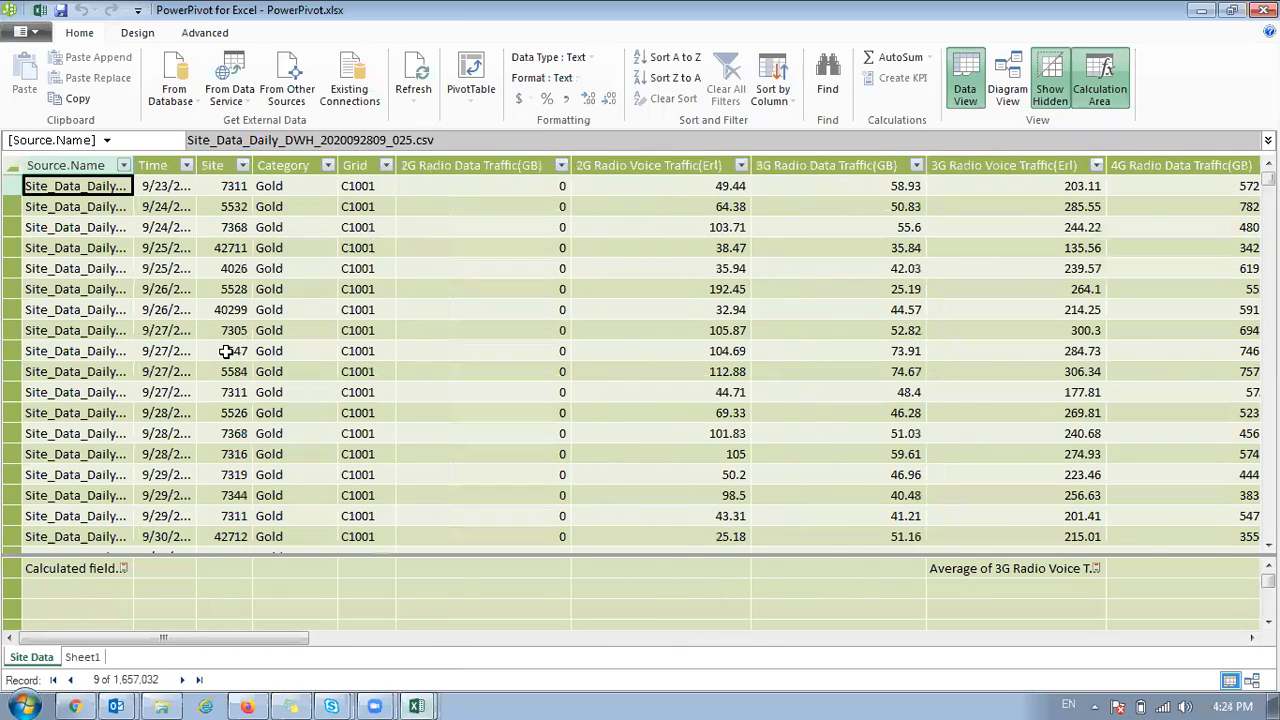
key(ctrl+Right)
key(Right)
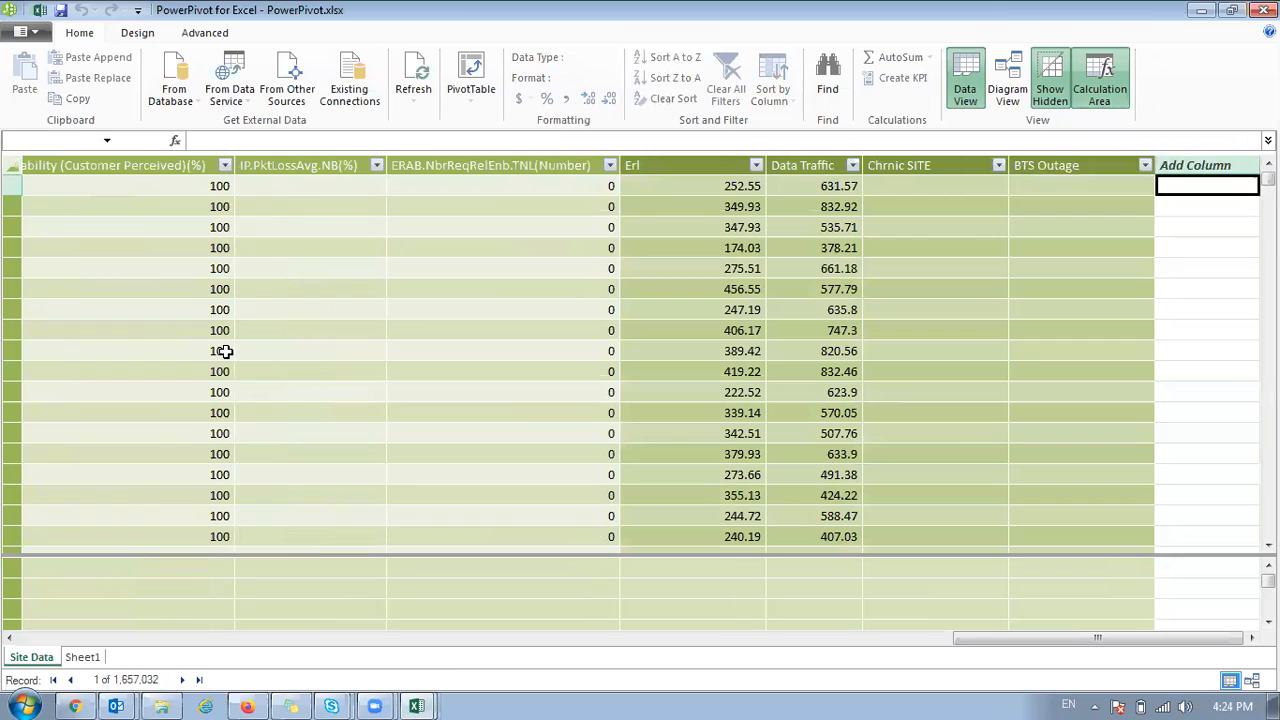
text(=")
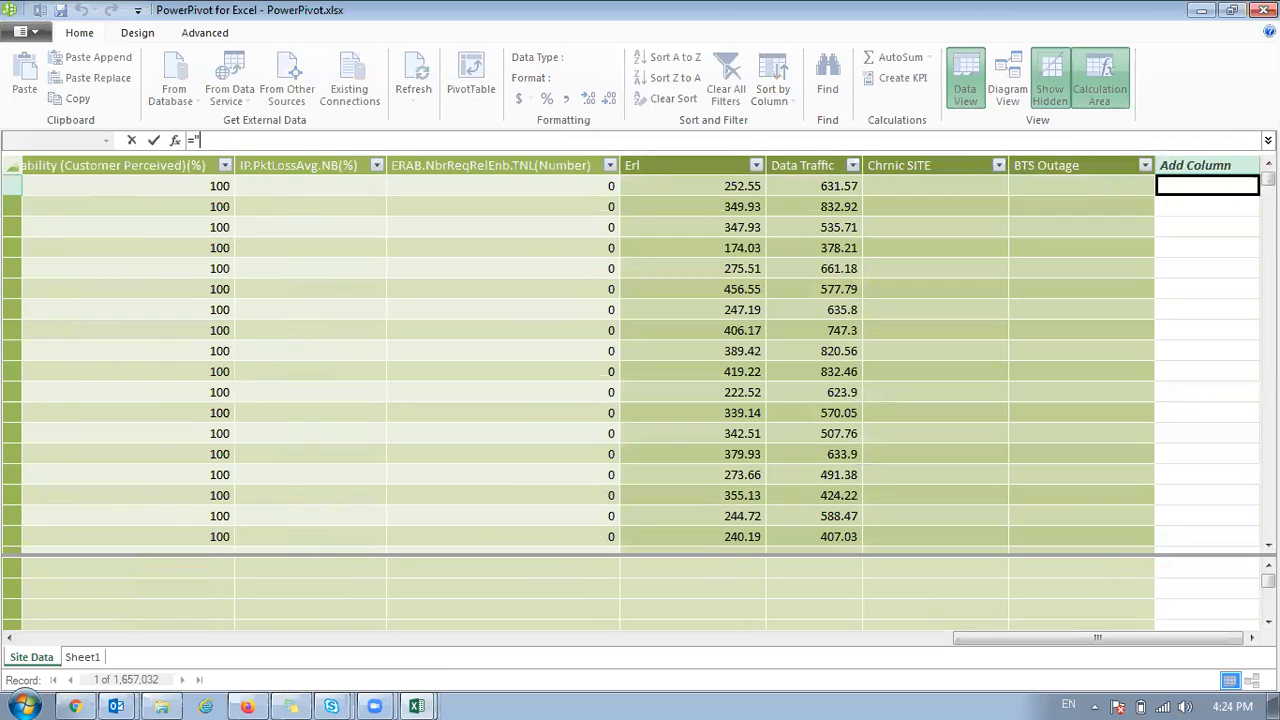
text(Central "&MID([)
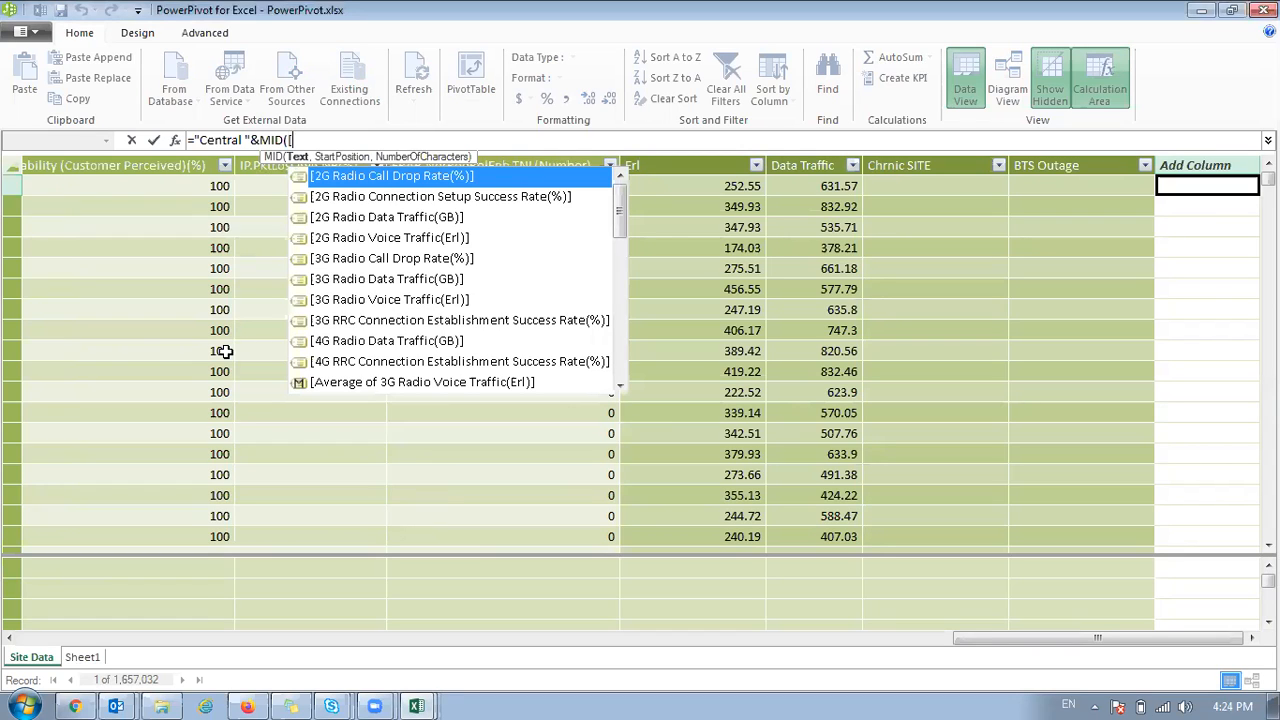
text(g)
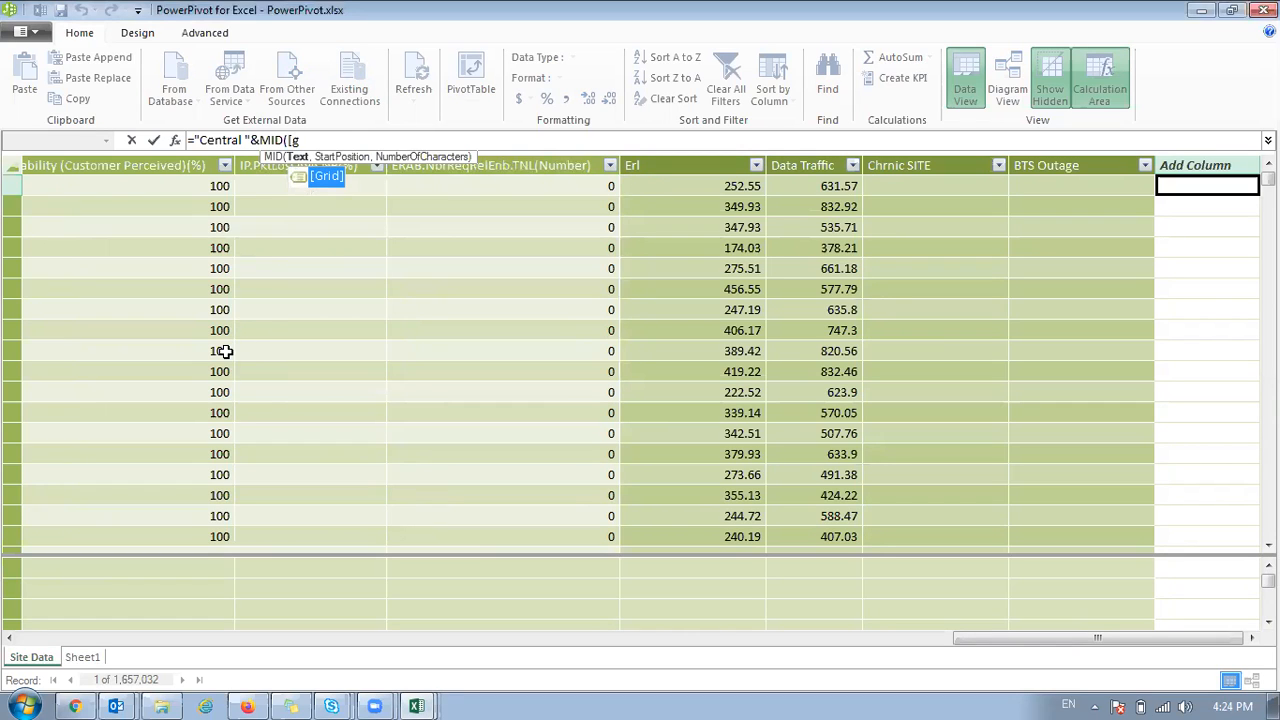
key(Tab)
text(,)
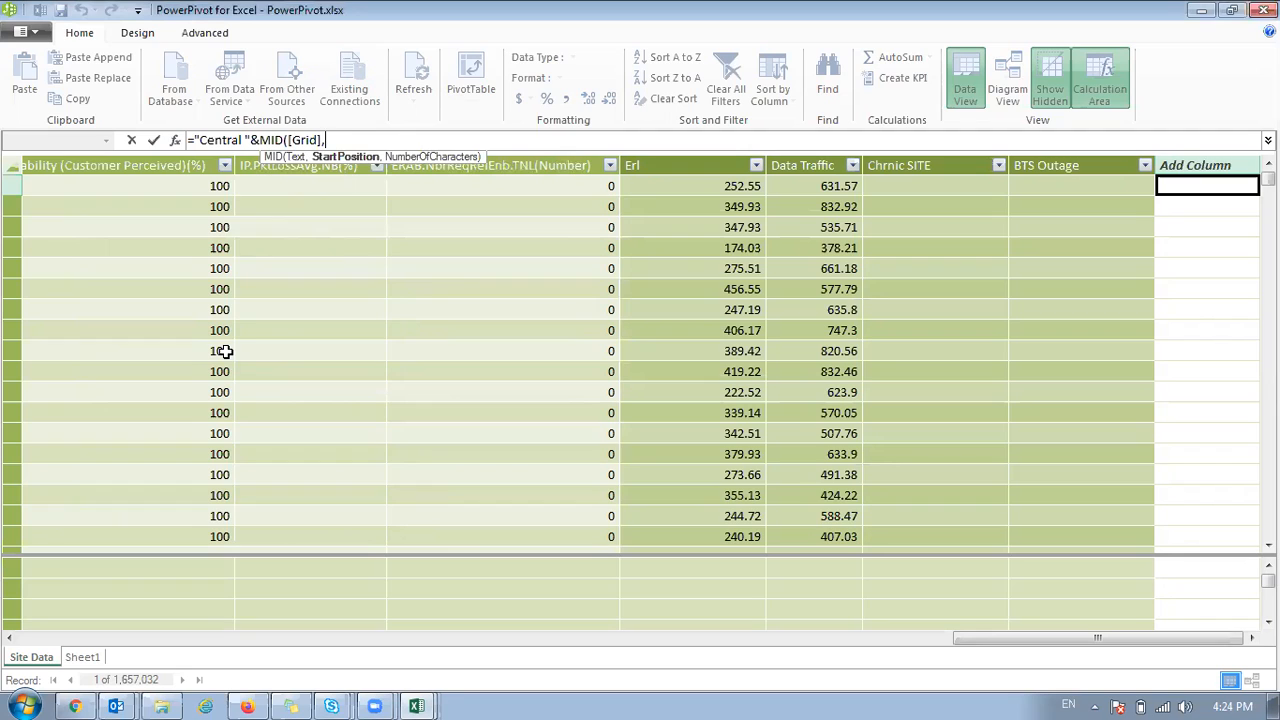
text(2,1))
key(Return)
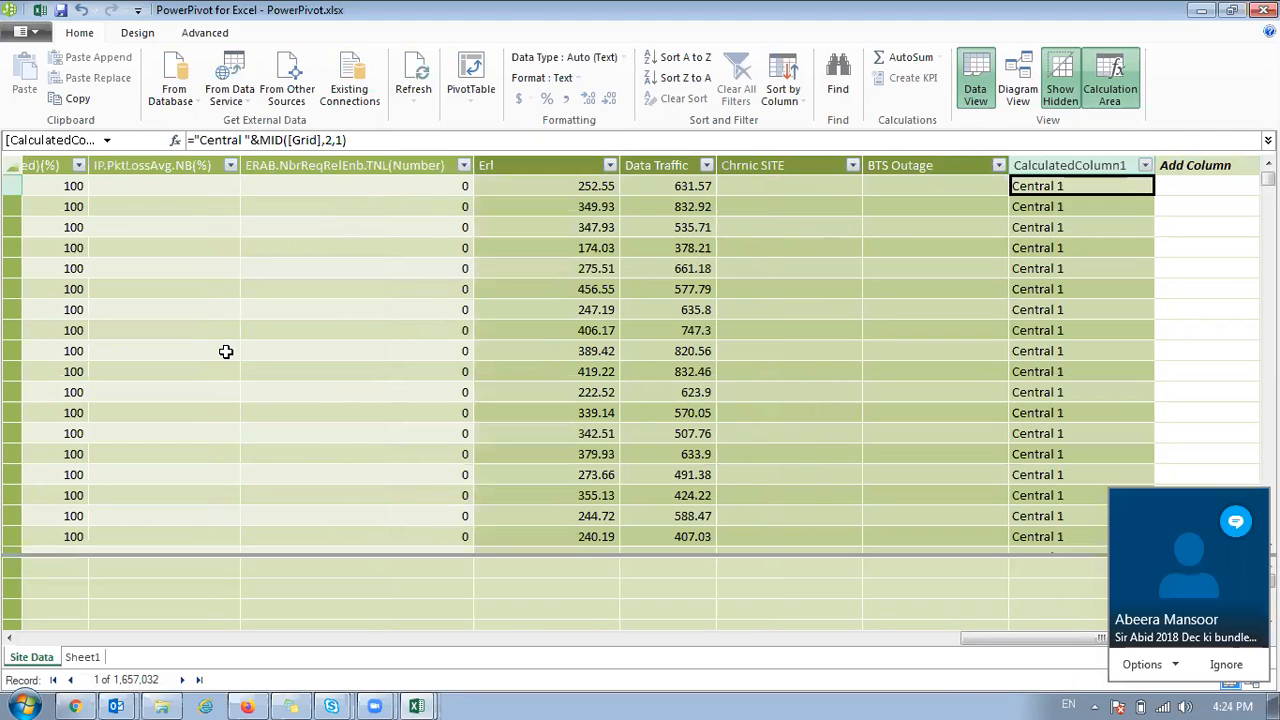
- Reply "Let me check" to the incoming Skype message and close the conversation window
click(1221, 589)
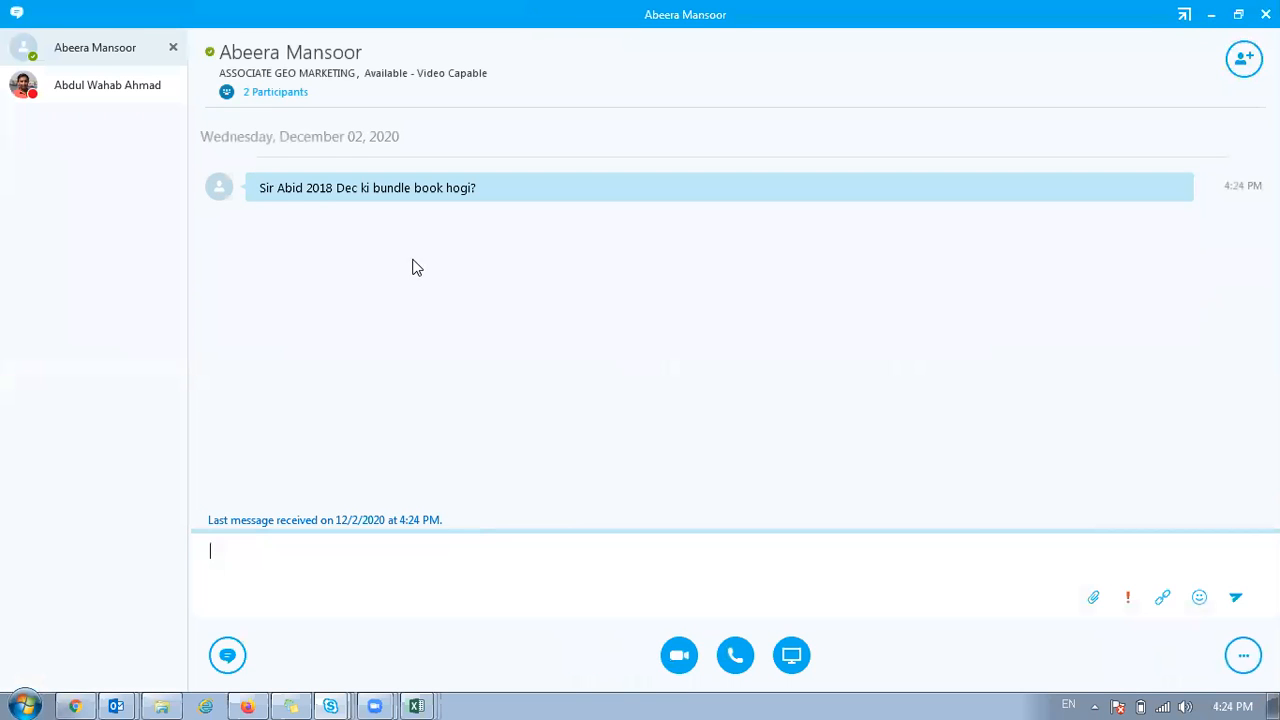
text(Let me check)
key(Return)
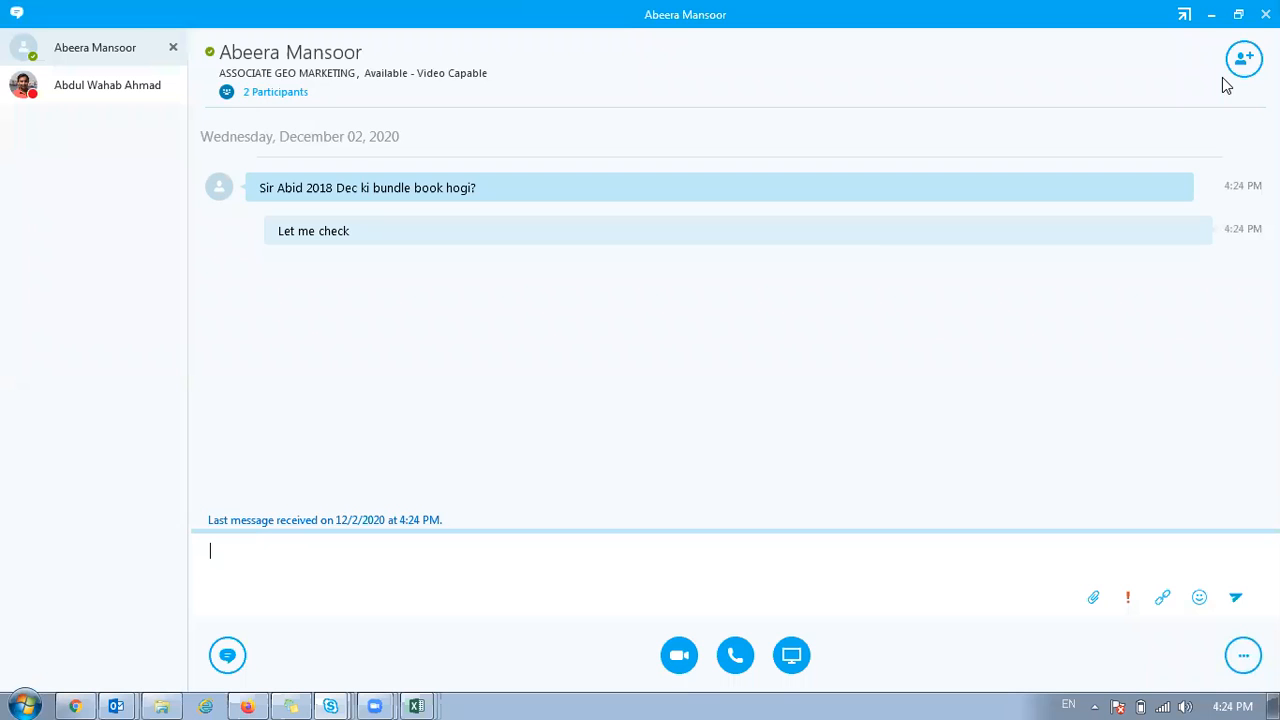
click(1265, 14)
click(777, 371)
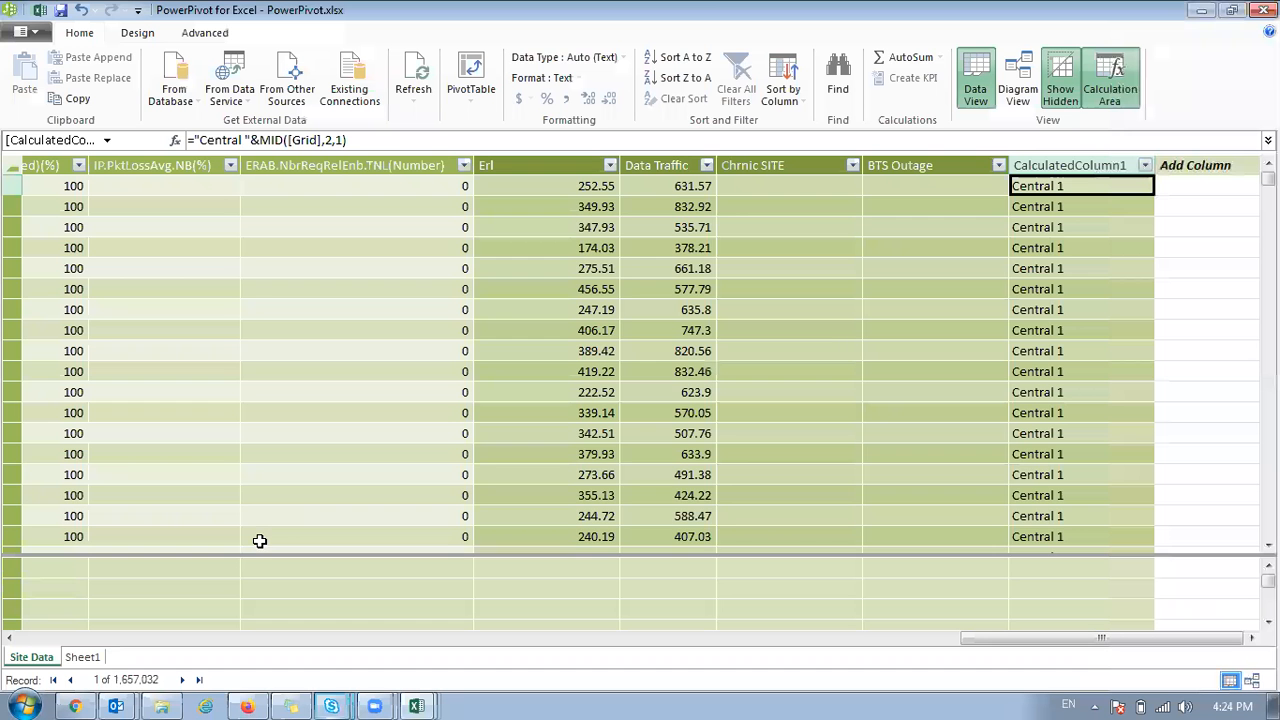
click(870, 570)
click(1120, 374)
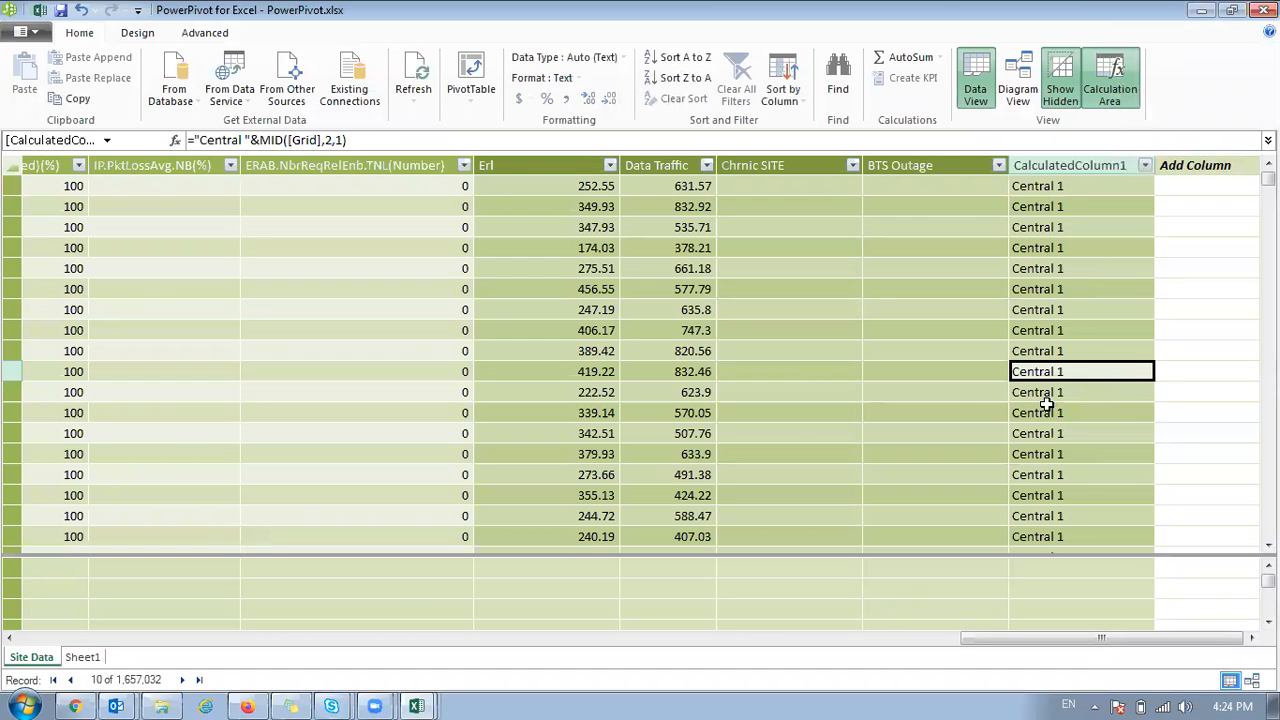
click(1034, 289)
click(1034, 371)
click(1035, 454)
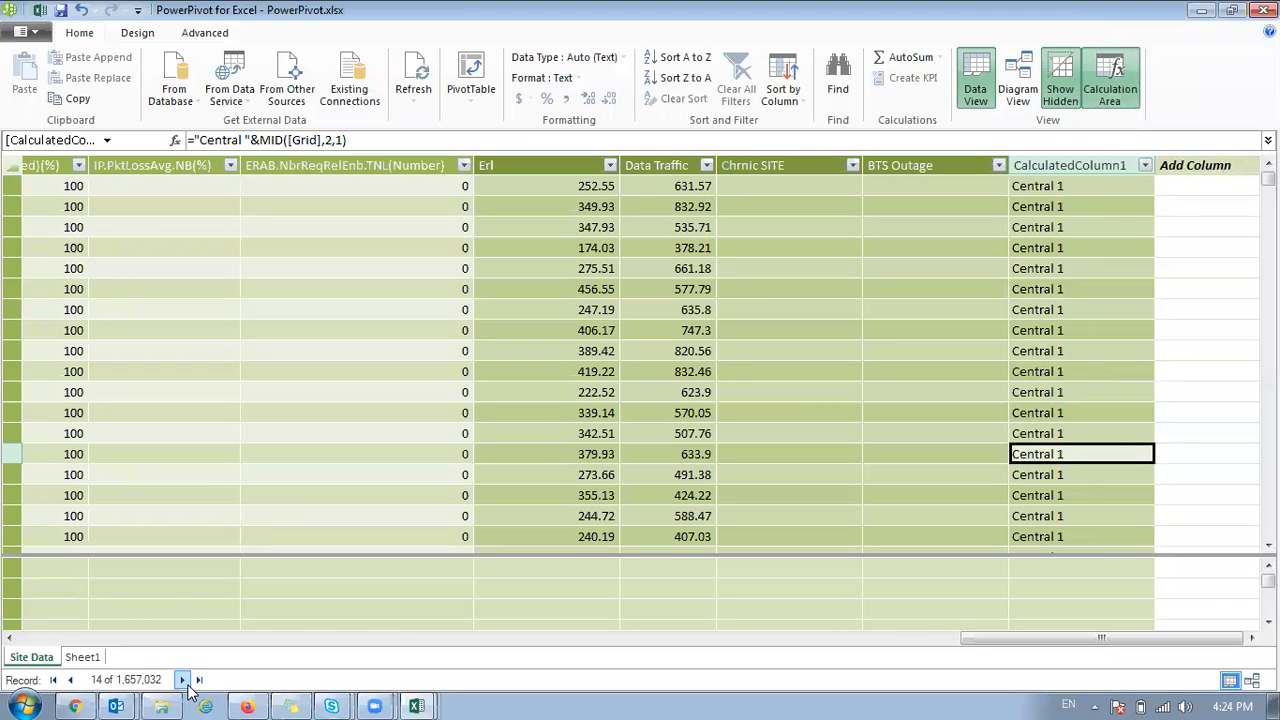
- Switch to the PowerPivot workbook in Excel and clear the REGION slicer's filter on Sheet5
mouse_move(417, 706)
click(335, 640)
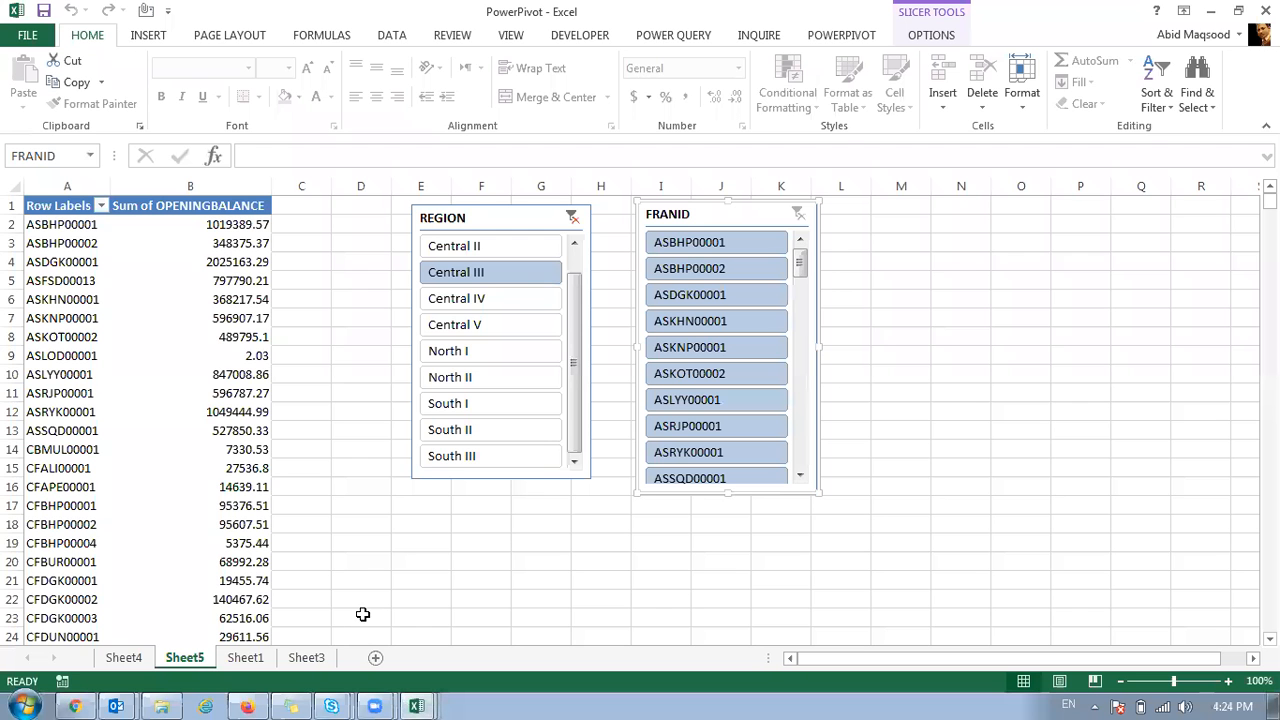
click(572, 217)
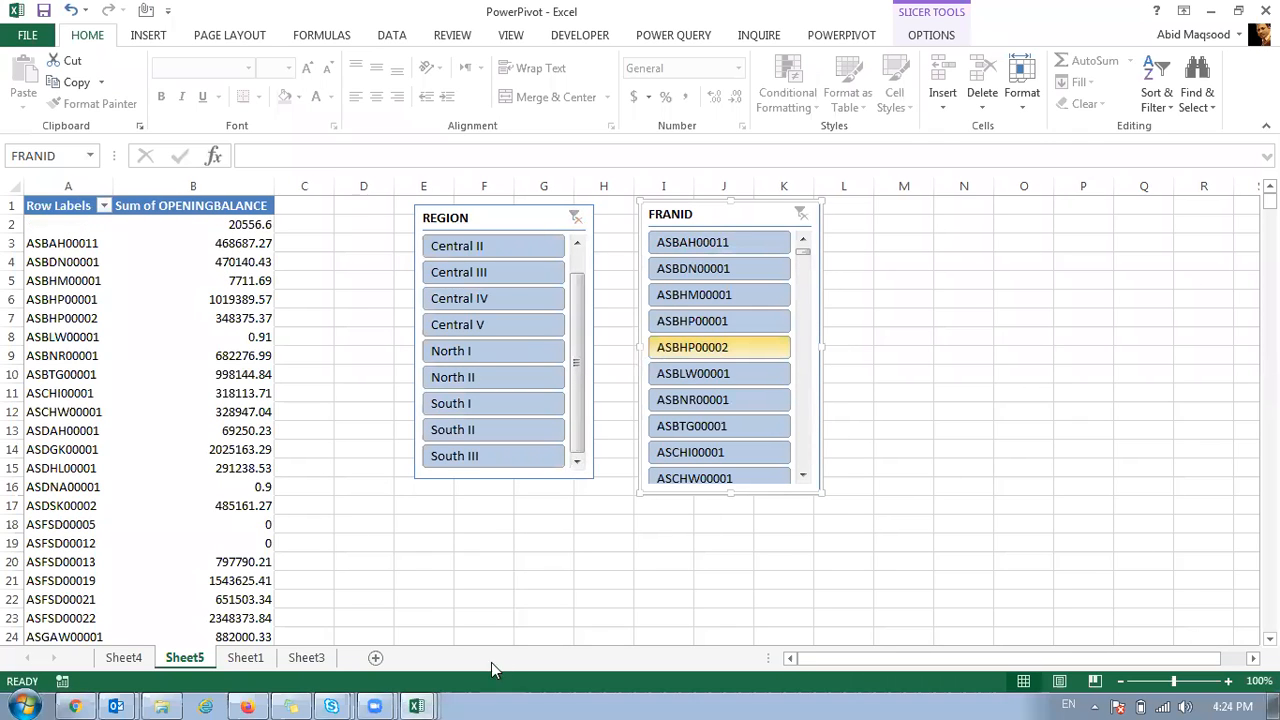
mouse_move(425, 703)
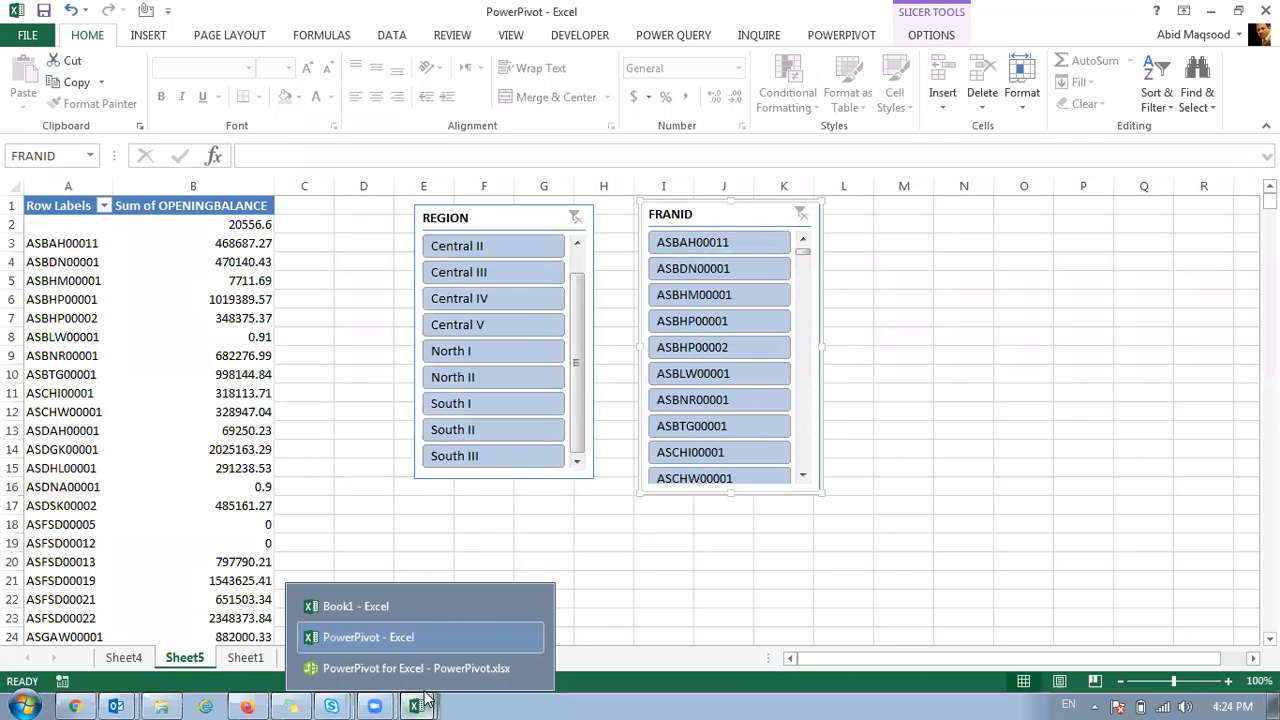
mouse_move(333, 705)
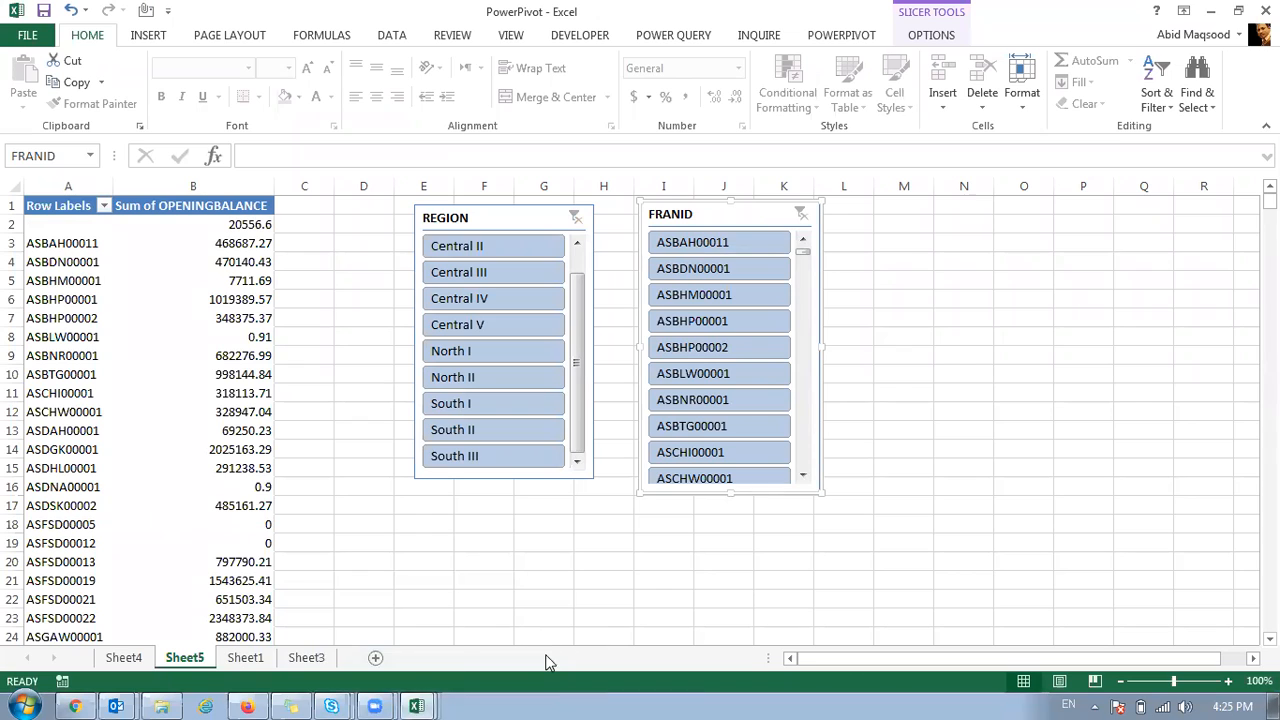
click(360, 667)
mouse_move(374, 705)
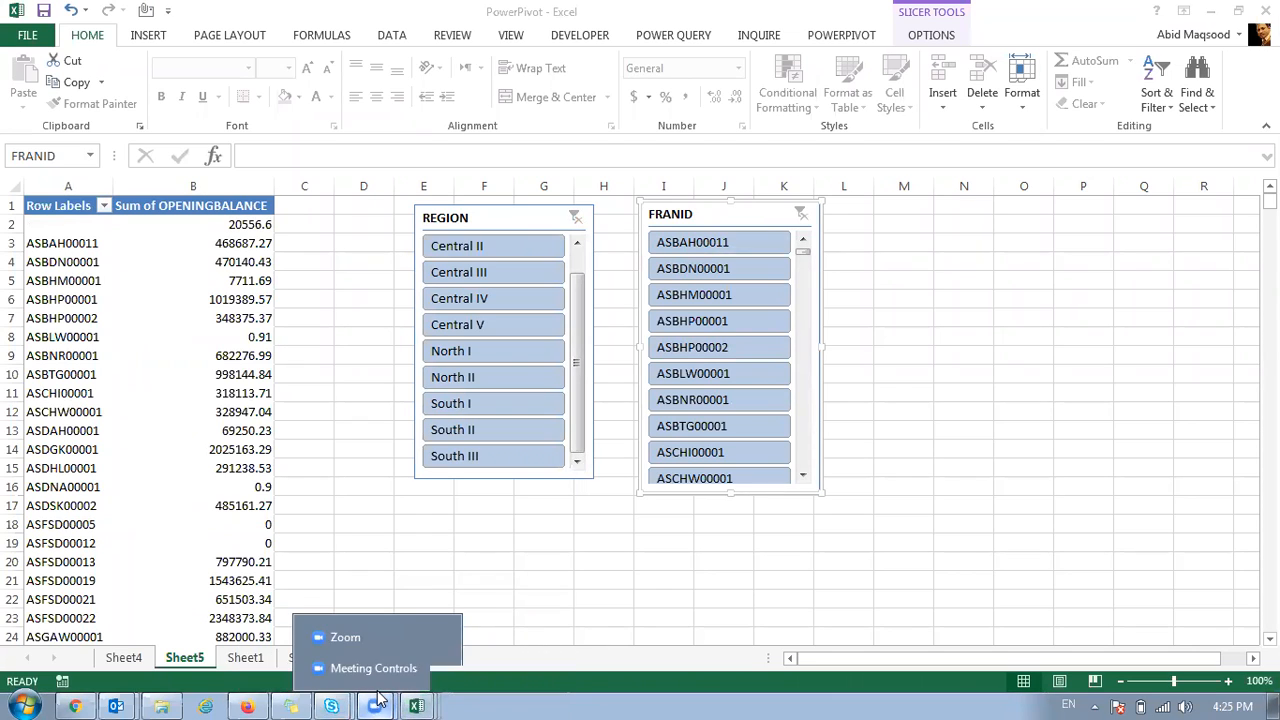
click(352, 642)
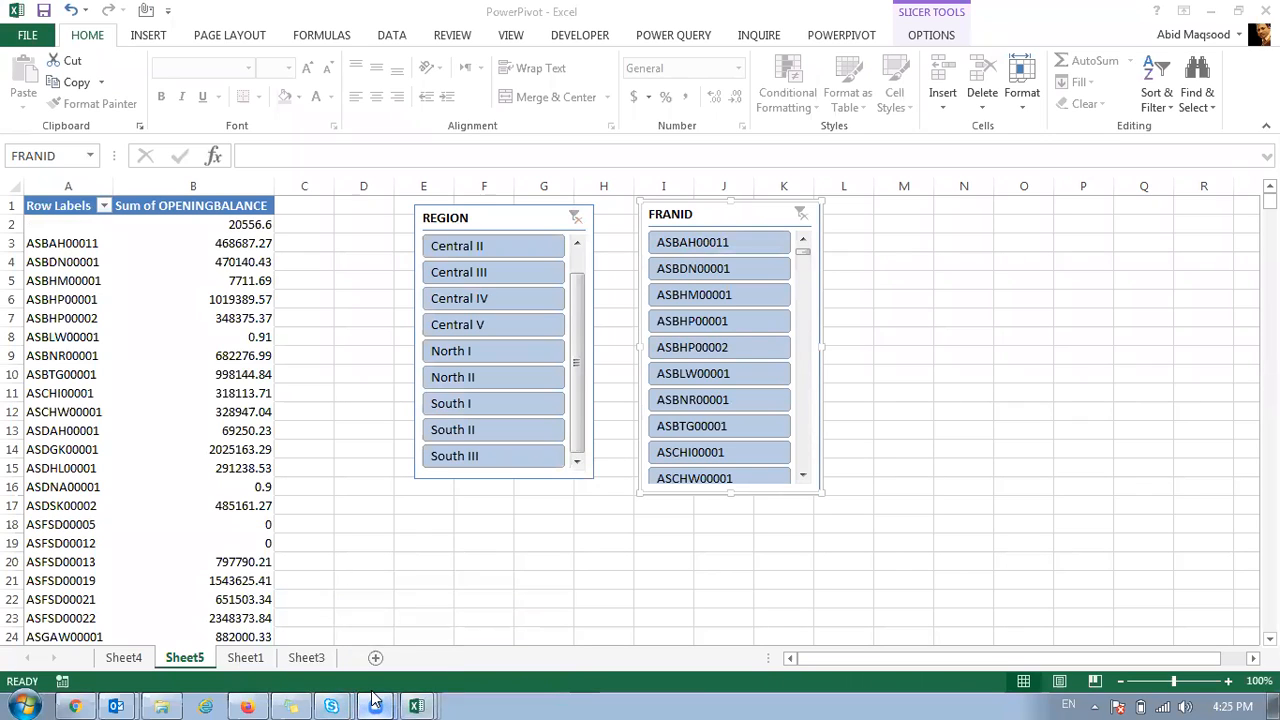
click(352, 668)
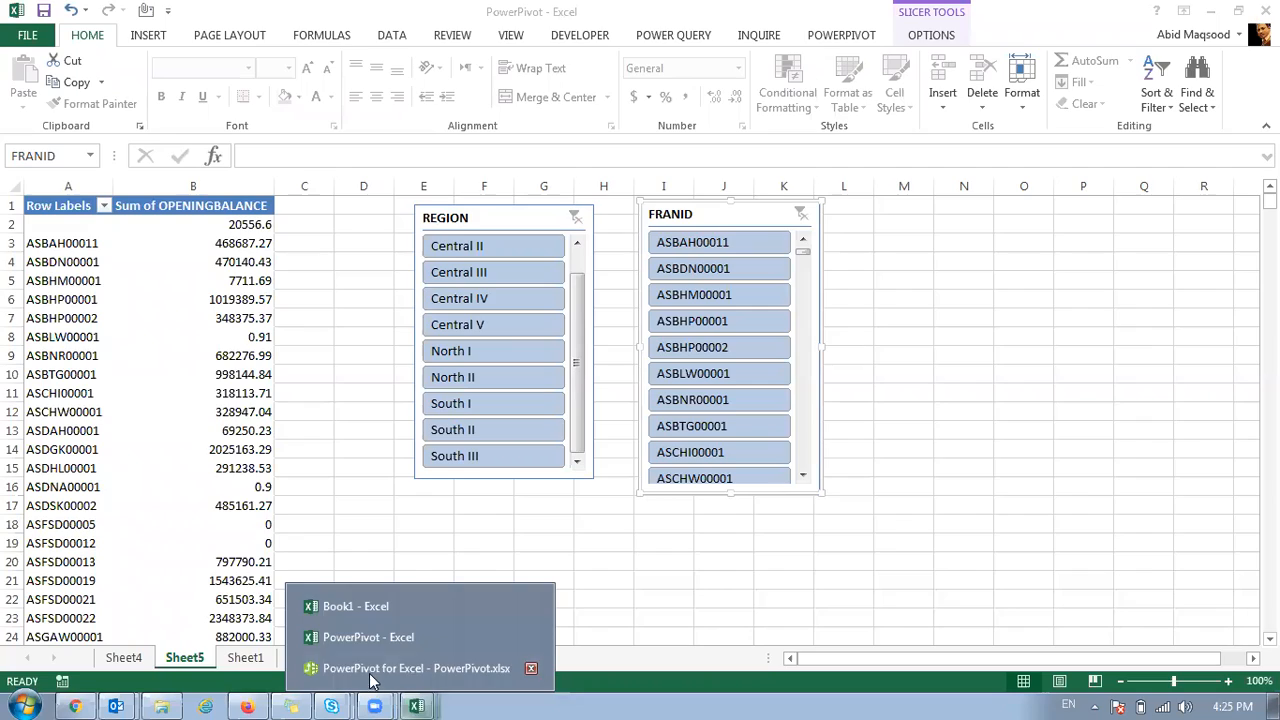
- Return to the Site Data table in the PowerPivot window
click(372, 668)
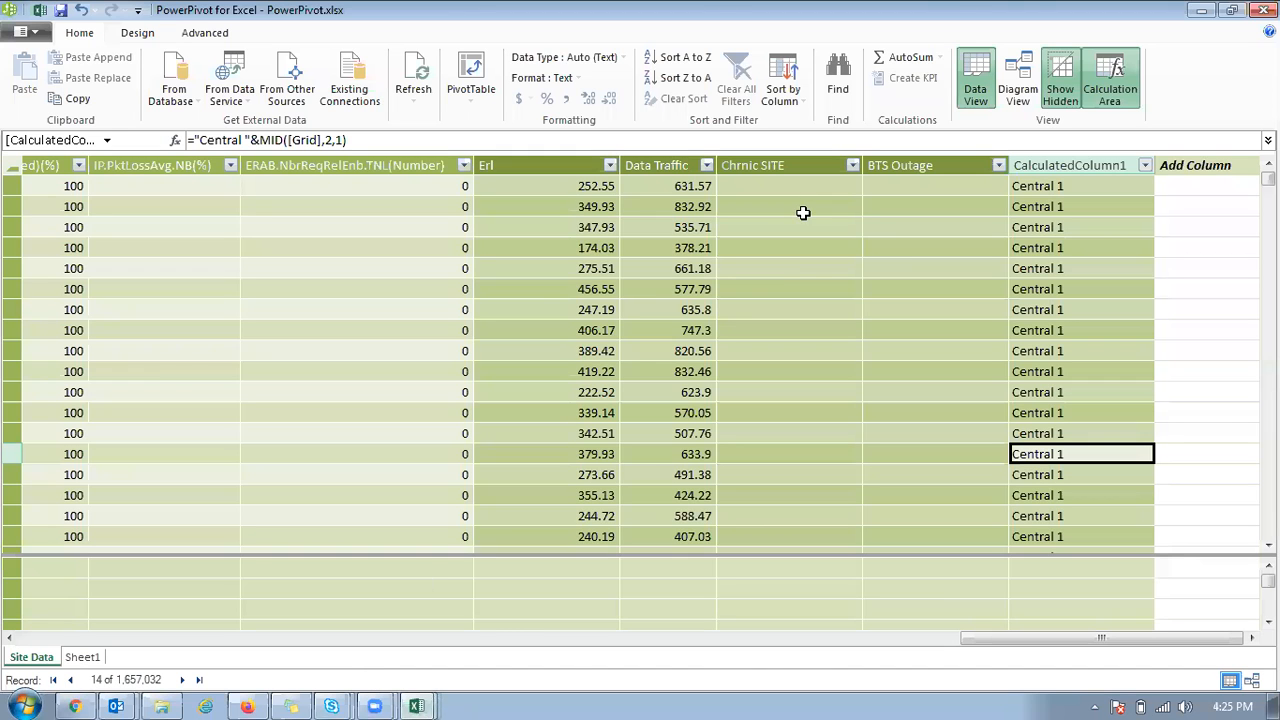